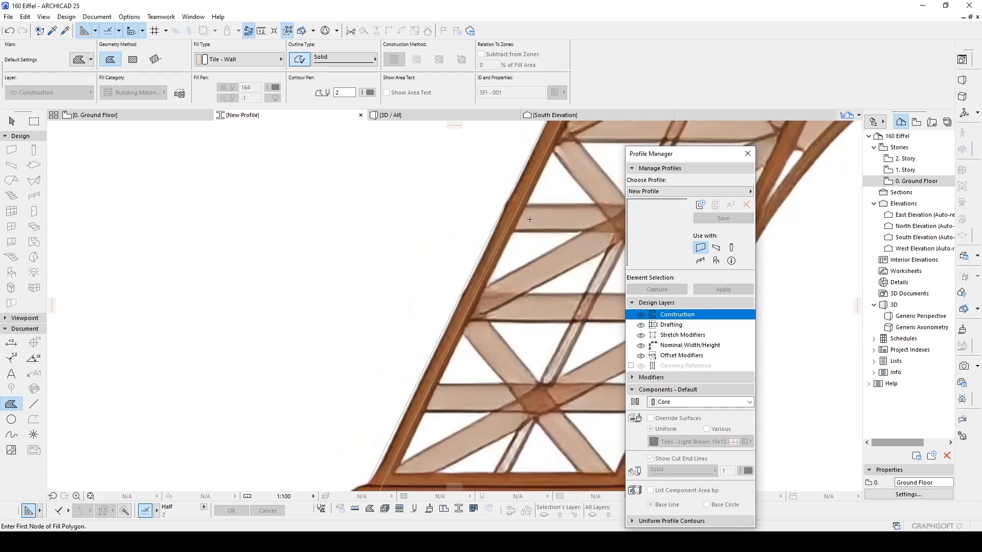
Trace part of the tower's sloping outer edge above the first platform with the Fill tool.
scroll(490, 287, up, 5)
scroll(490, 288, up, 1)
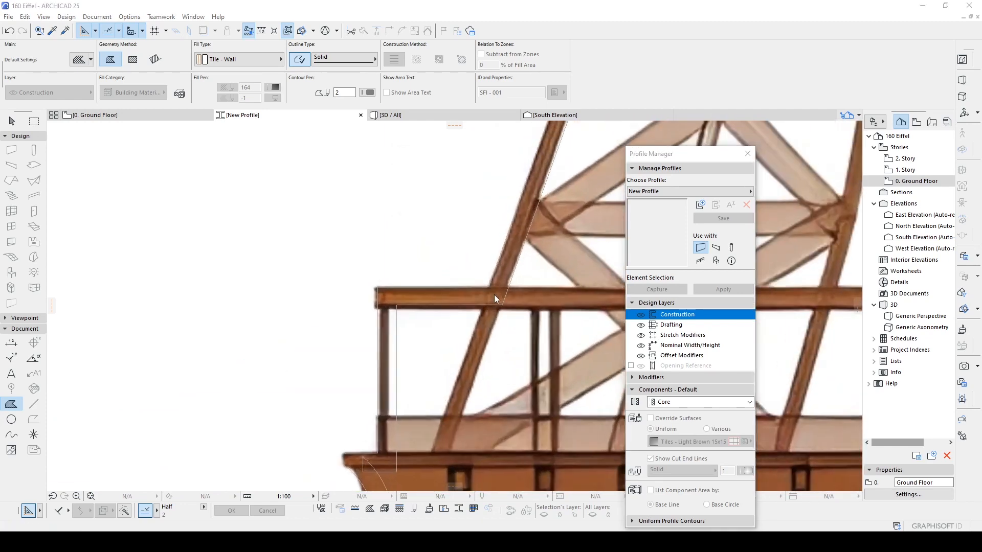
click(493, 294)
click(521, 199)
scroll(505, 220, down, 5)
scroll(487, 258, down, 5)
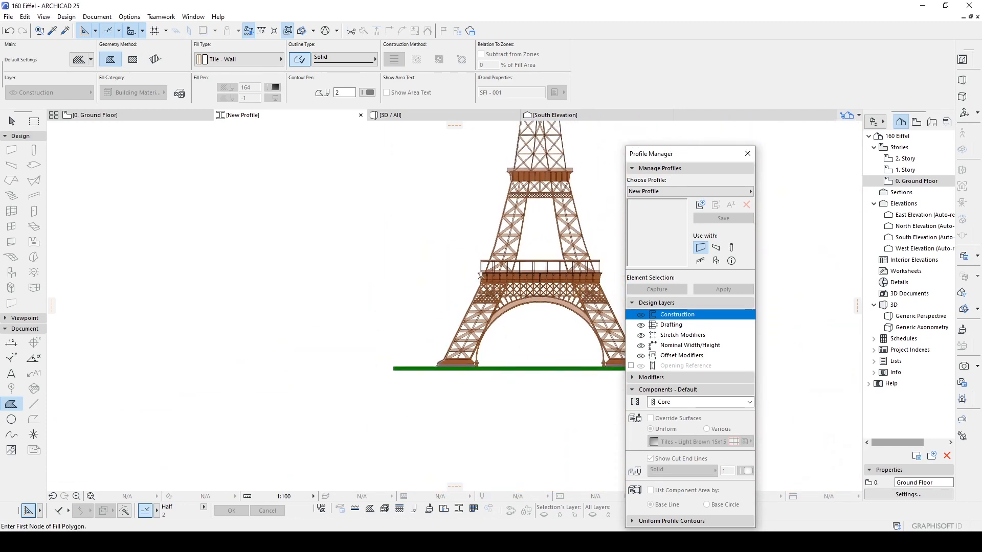
middle_drag(489, 256, 439, 350)
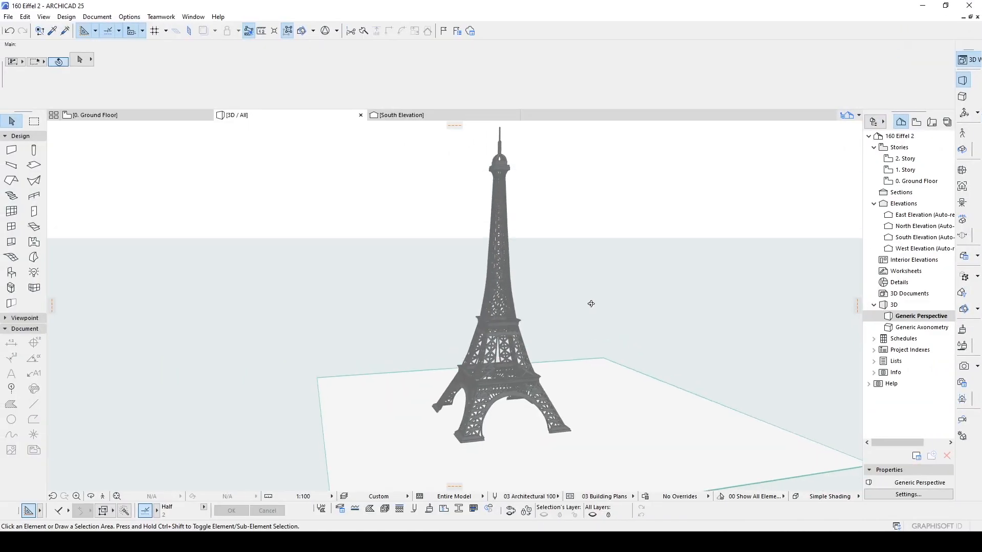
Examine the finished Eiffel Tower model in 3D from several sides, both as a whole and close up.
shift+middle_drag(756, 281, 825, 296)
shift+middle_drag(186, 368, 251, 365)
shift+middle_drag(185, 364, 446, 362)
shift+middle_drag(121, 364, 260, 375)
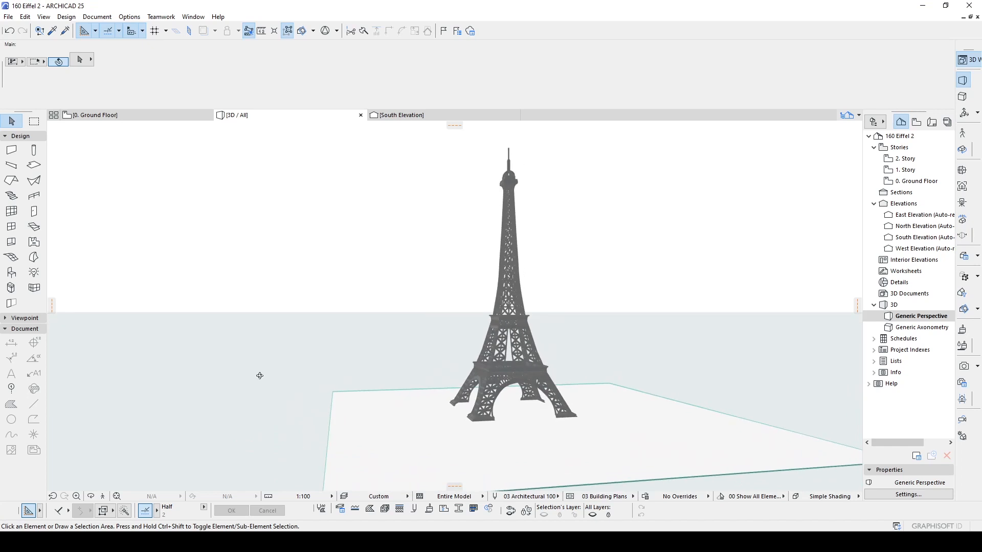
shift+middle_drag(106, 387, 472, 384)
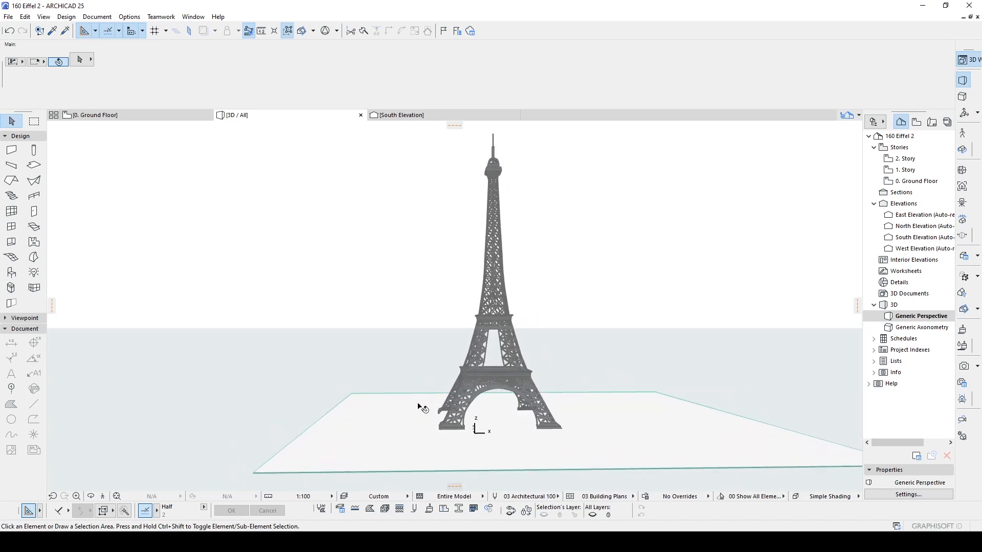
shift+middle_drag(262, 415, 342, 467)
scroll(480, 449, up, 8)
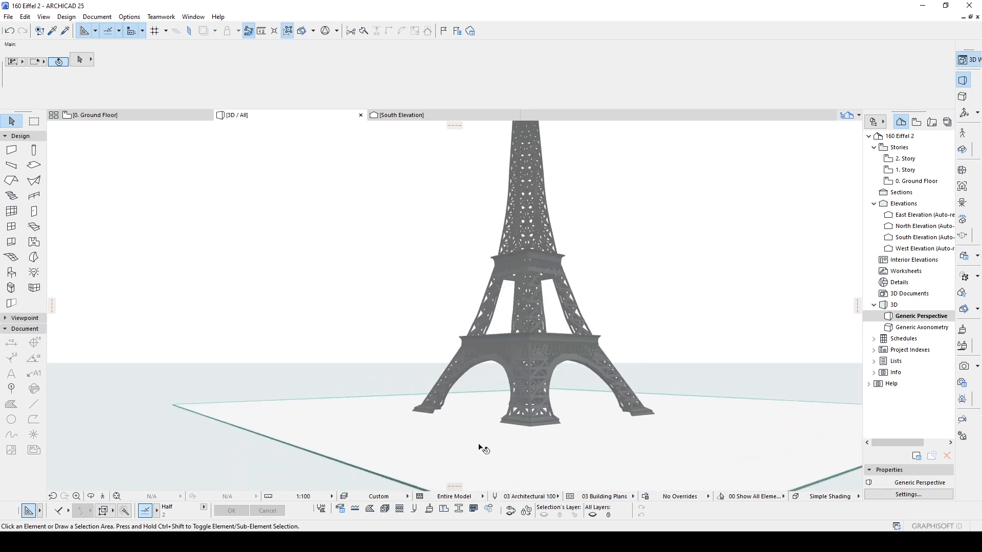
middle_drag(563, 395, 461, 381)
key(Right)
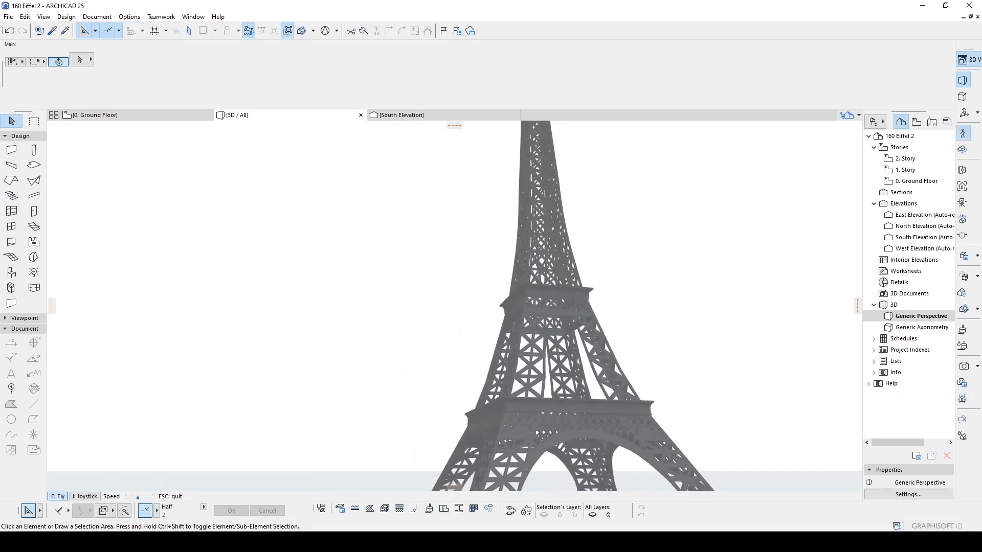
key(Down)
key(Left)
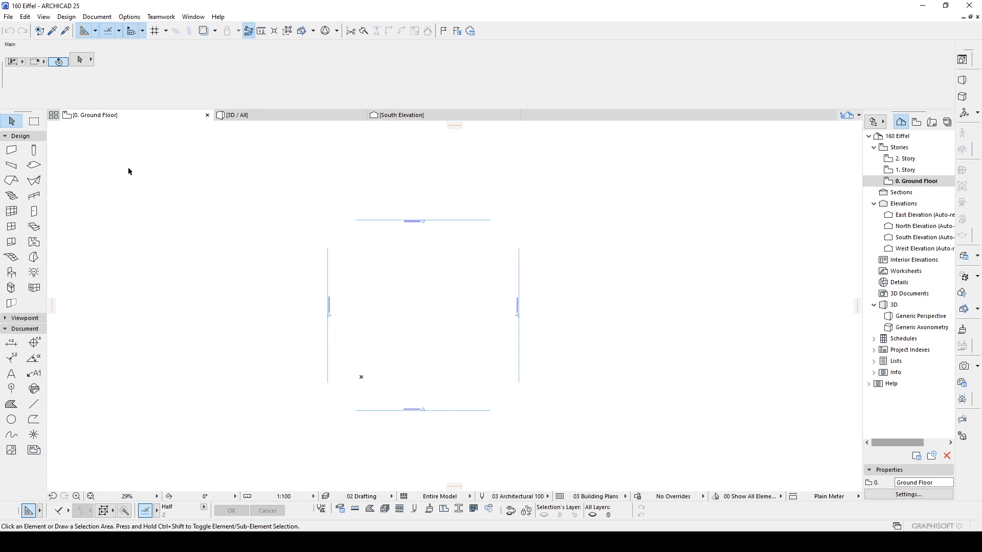
Place the external drawing Eiffel 2 from the 160 Eiffel folder on the ground floor plan.
click(9, 17)
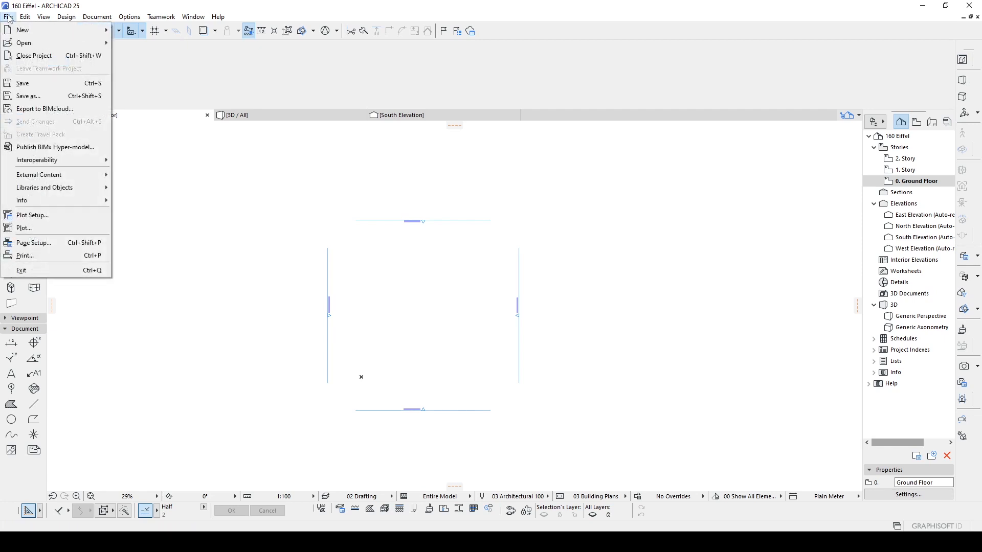
mouse_move(44, 175)
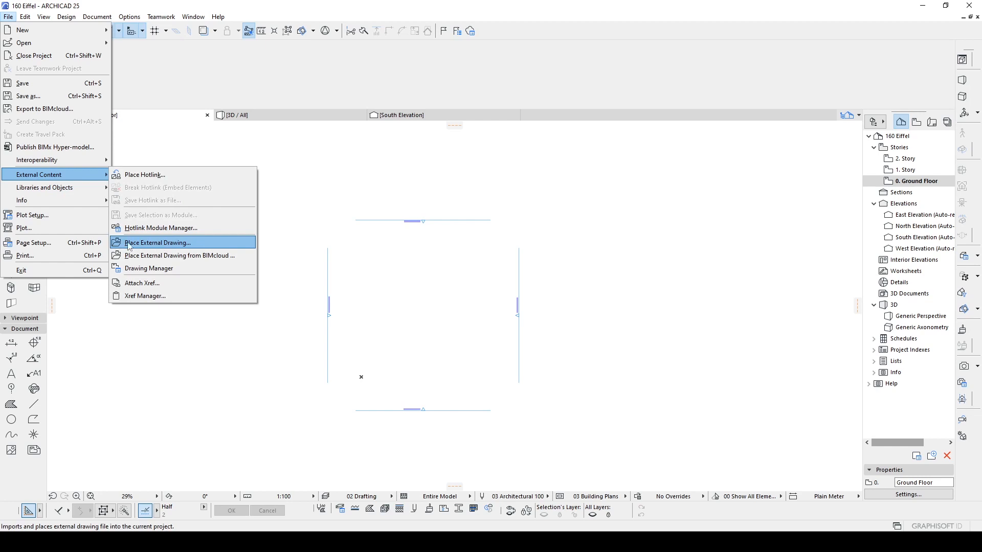
click(192, 244)
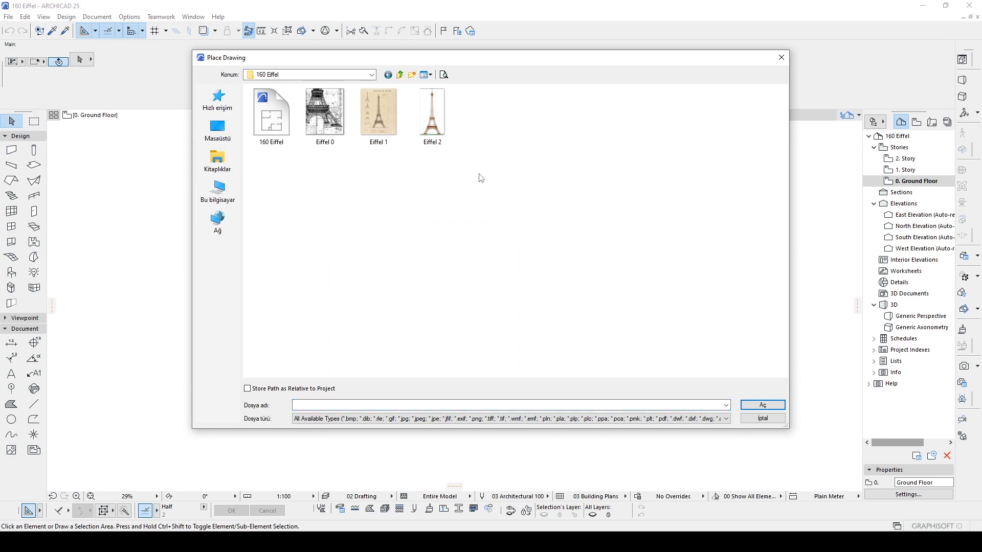
click(414, 177)
click(431, 128)
click(771, 405)
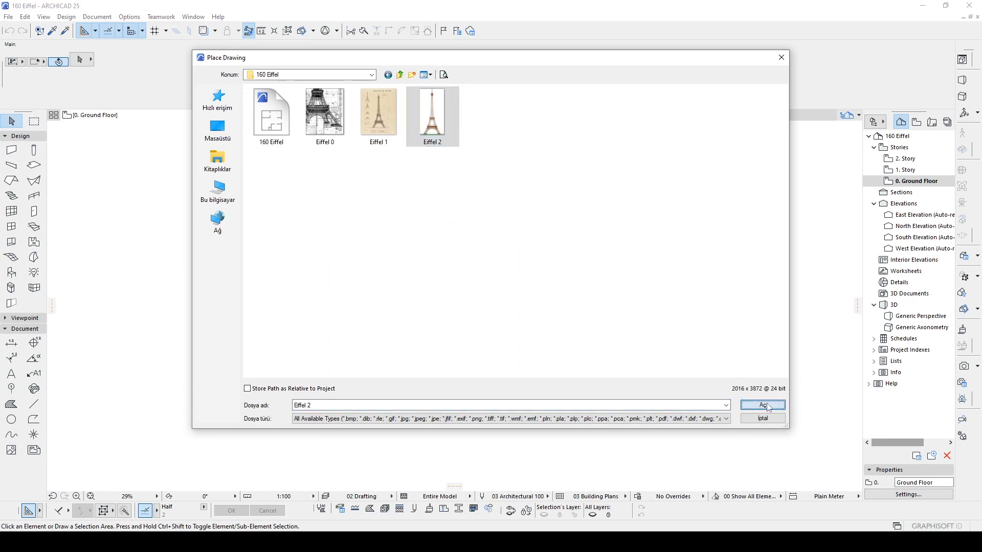
click(409, 319)
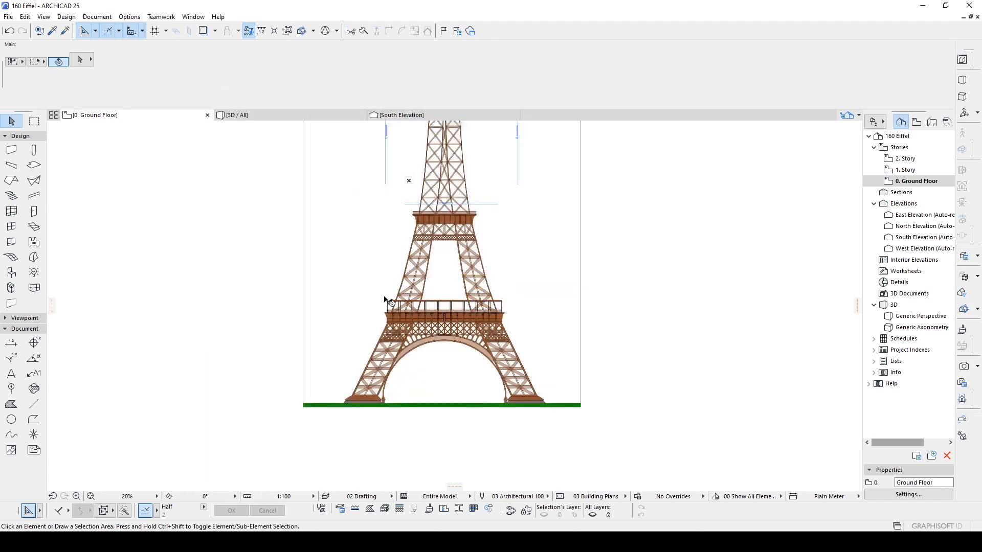
Move the Eiffel 2 drawing to the right so that it stands clear of the elevation markers.
middle_drag(388, 395, 409, 435)
scroll(432, 318, down, 2)
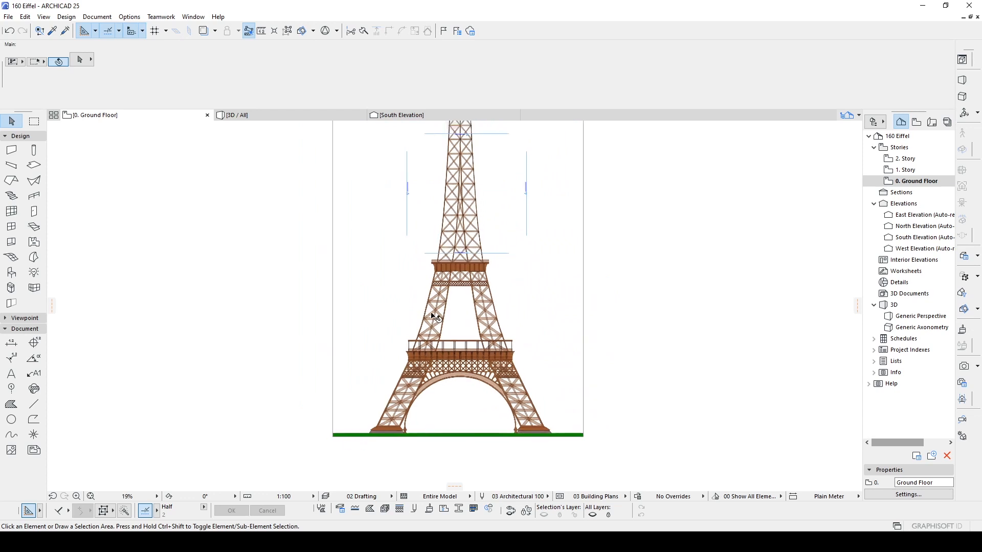
mouse_move(490, 226)
middle_down()
mouse_move(481, 292)
mouse_move(461, 315)
middle_up()
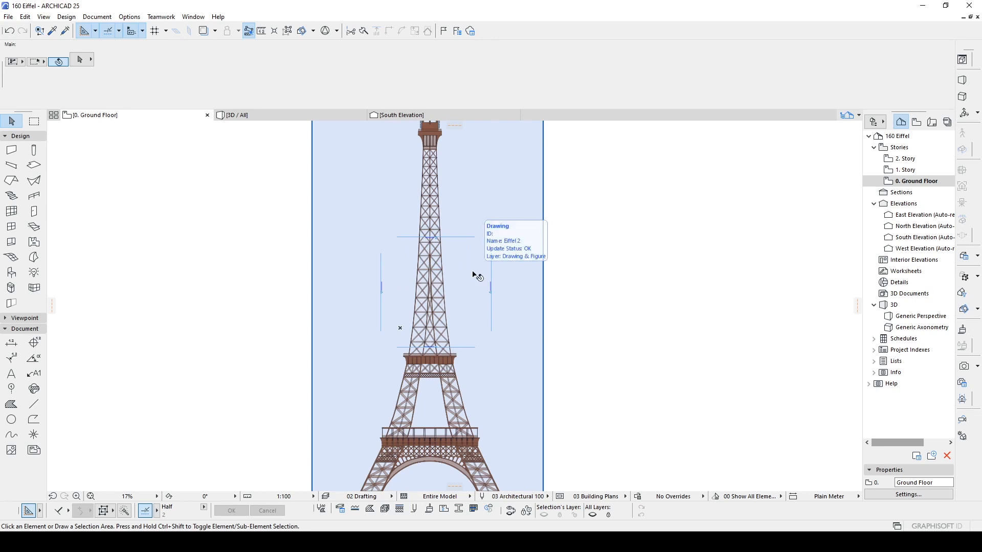
middle_drag(441, 273, 383, 355)
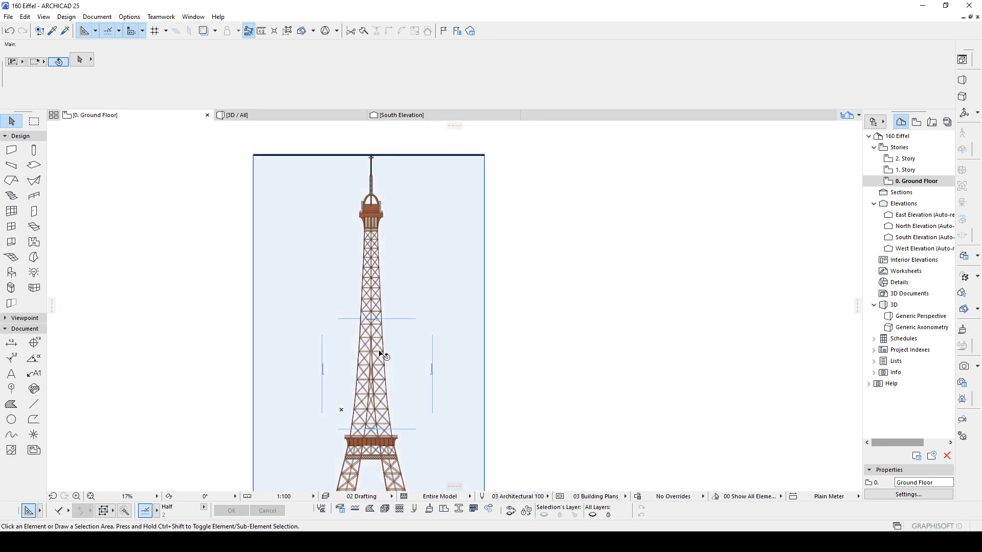
click(370, 346)
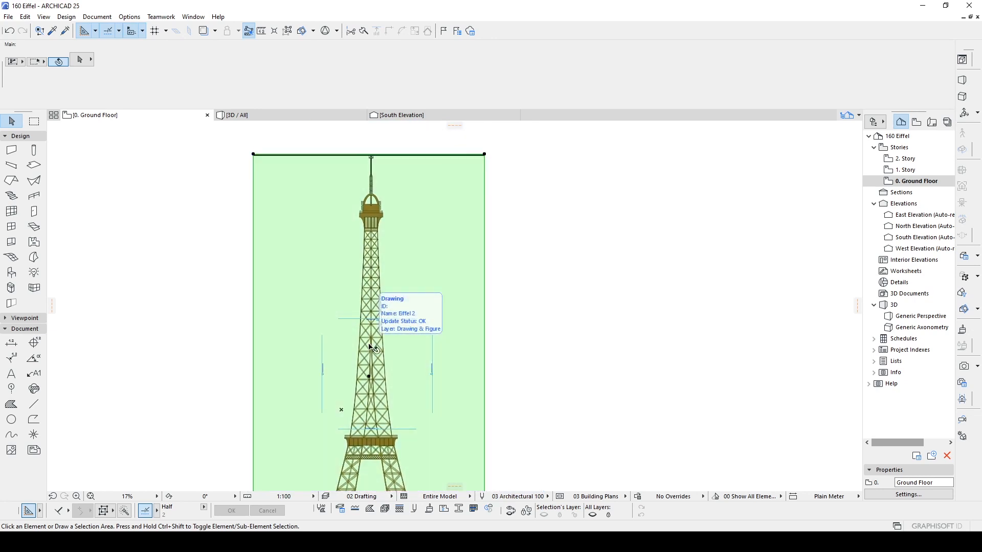
drag(370, 348, 555, 314)
middle_drag(441, 247, 375, 301)
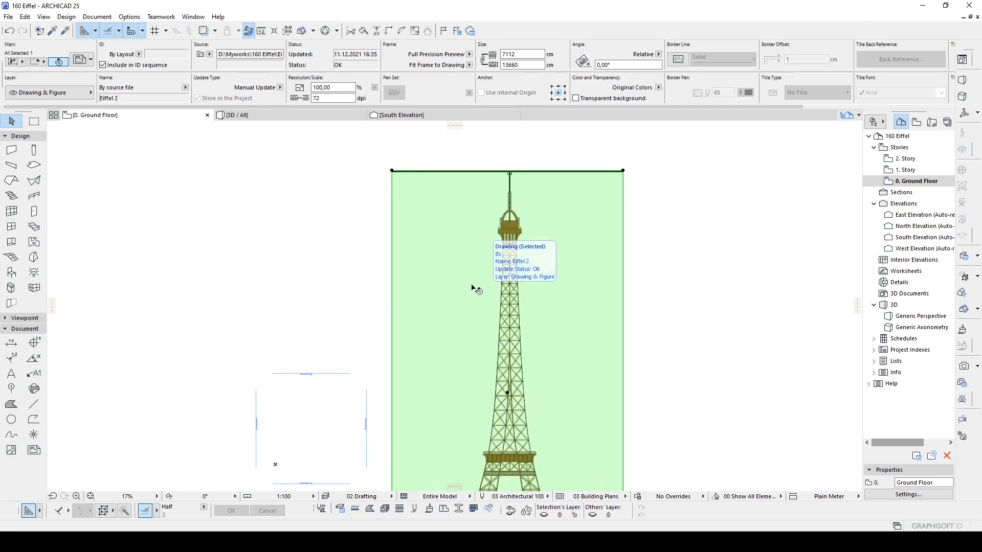
click(227, 228)
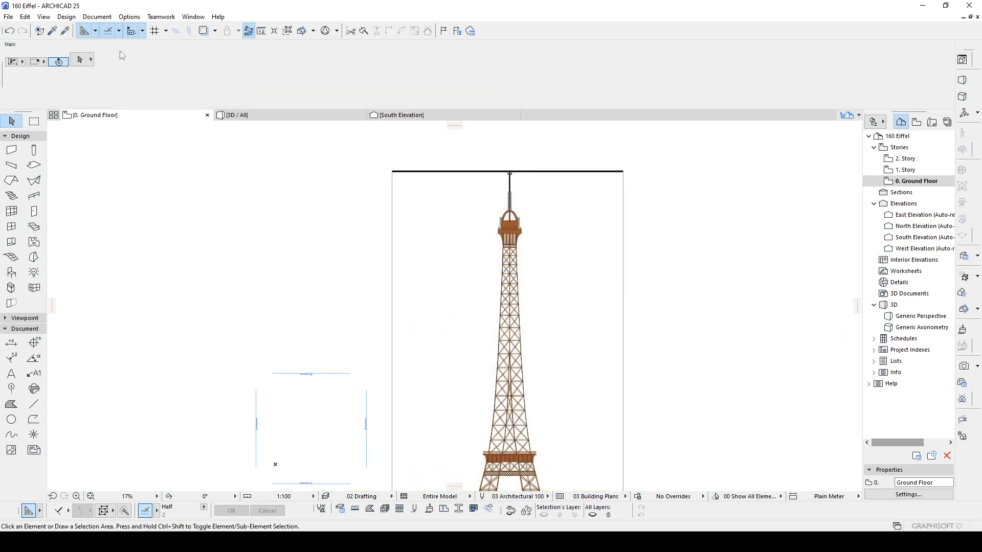
Create a complex profile named New Profile in the Profile Manager and open it for editing.
click(130, 19)
mouse_move(199, 69)
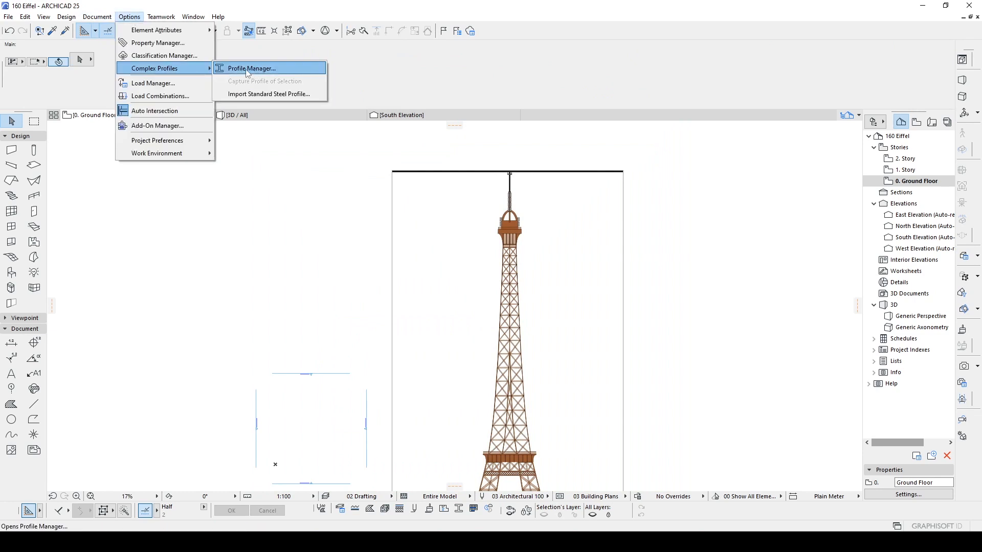
click(247, 69)
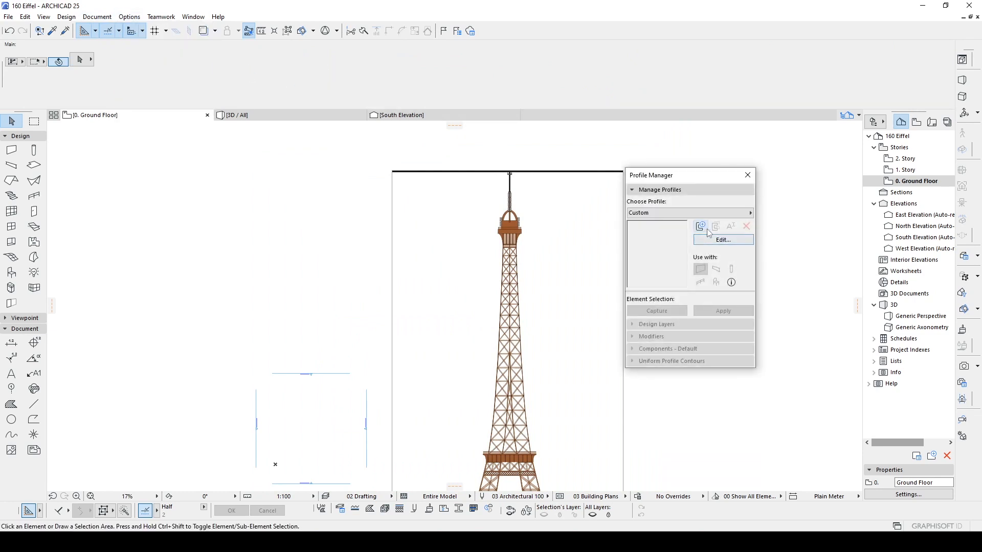
click(700, 228)
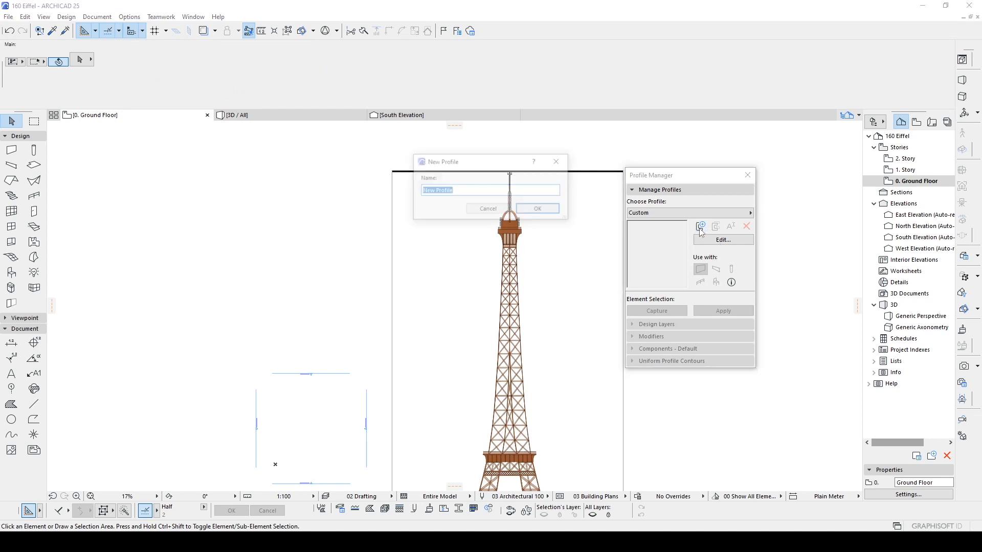
click(542, 213)
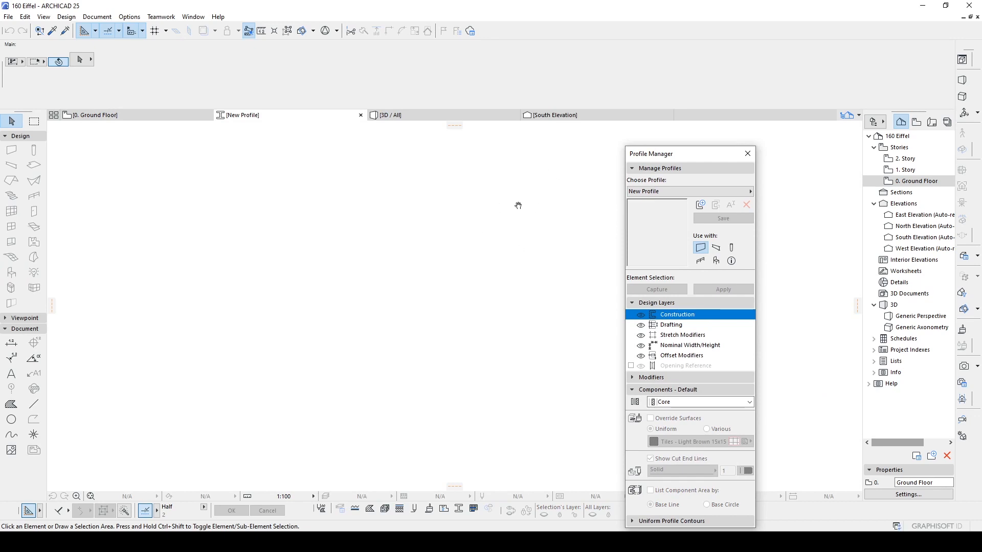
Paste the copied tower picture into the profile at the center of the current view, zooming to the pasted elements.
key(ctrl+v)
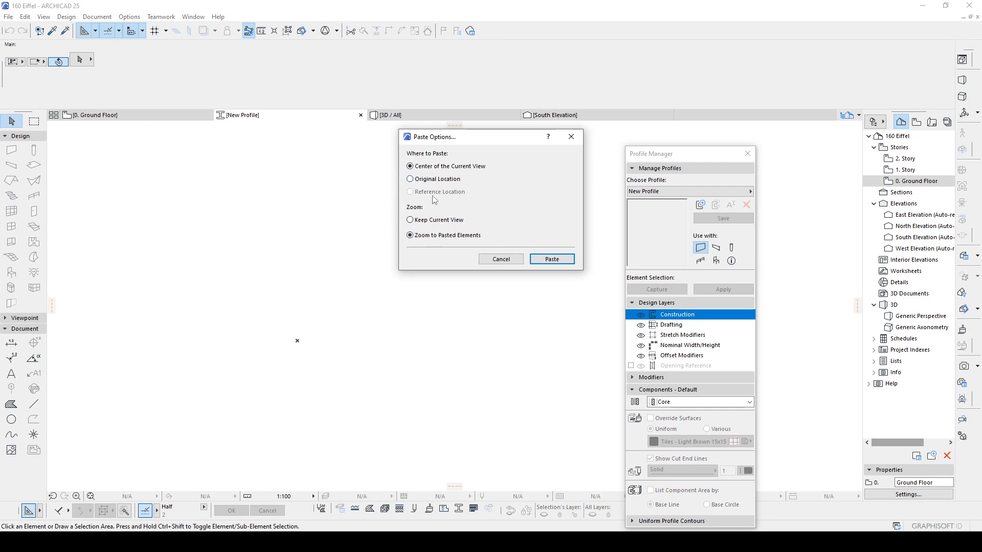
click(552, 259)
click(458, 225)
click(542, 230)
scroll(542, 229, up, 1)
middle_drag(542, 229, 488, 221)
Move the tower picture so that the outer bottom corner of its left foot lies on the project origin.
click(377, 393)
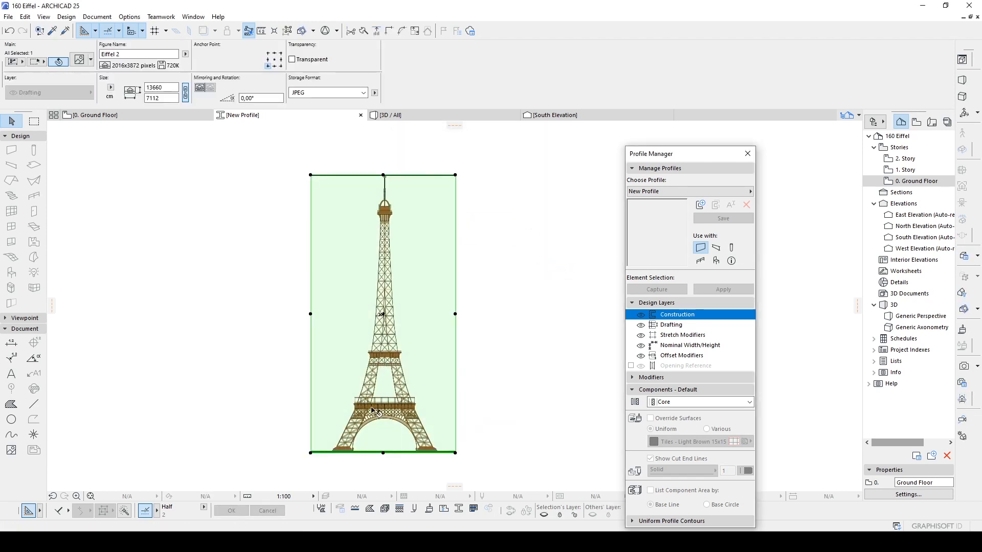
scroll(376, 398, up, 6)
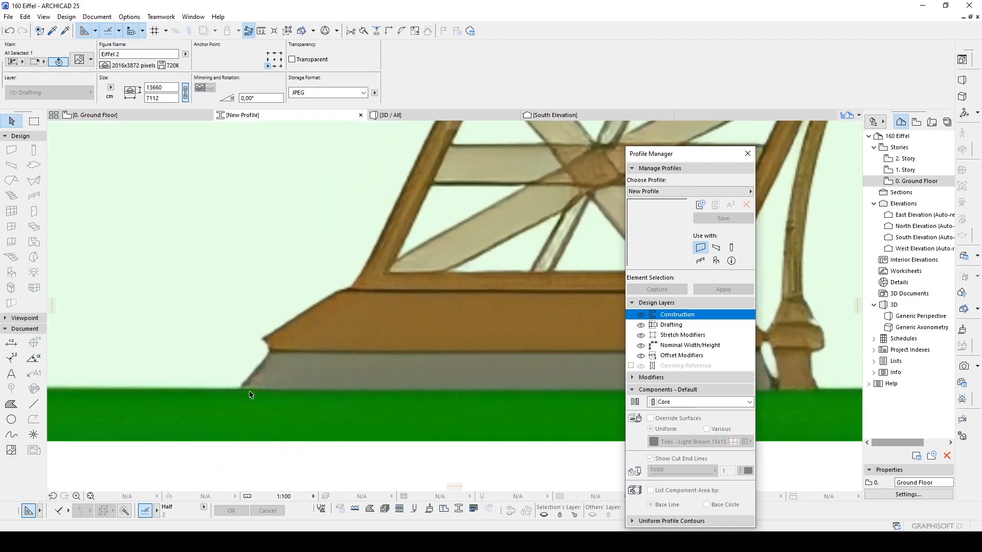
click(250, 395)
scroll(286, 348, down, 8)
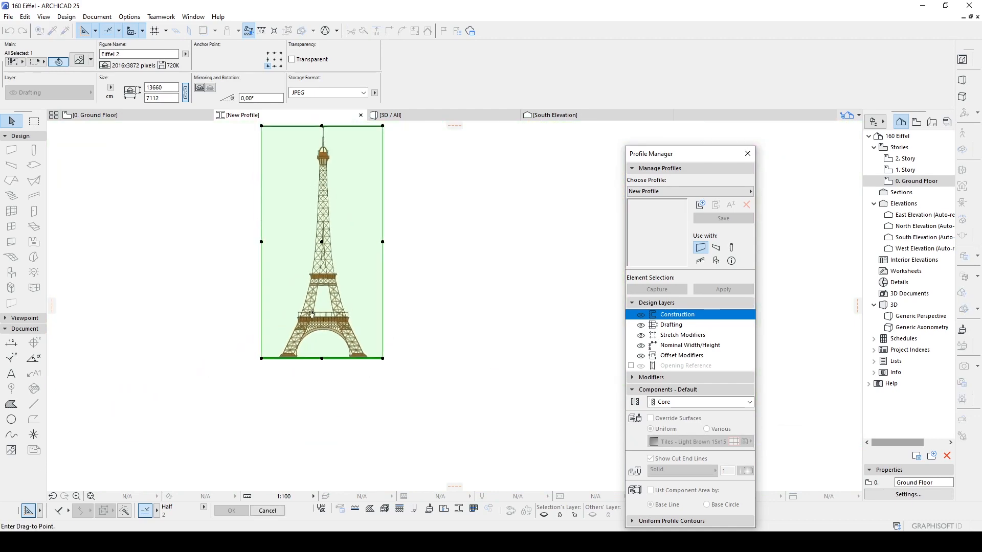
middle_drag(307, 296, 328, 425)
scroll(328, 425, up, 1)
middle_drag(392, 242, 458, 268)
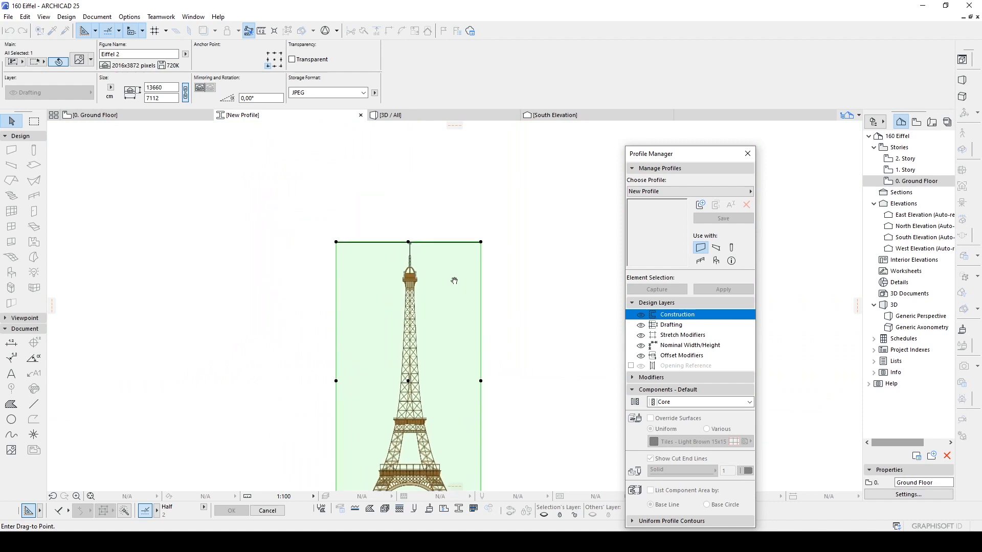
scroll(383, 393, up, 5)
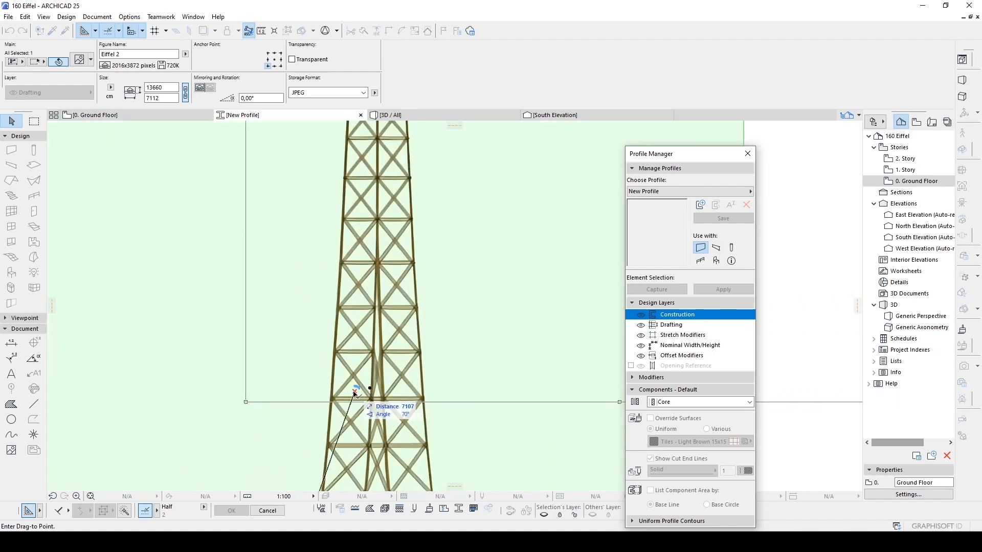
click(355, 393)
click(203, 390)
Activate the Line tool and examine the left leg, arch and first platform of the tower picture.
scroll(204, 390, down, 5)
middle_drag(299, 293, 413, 284)
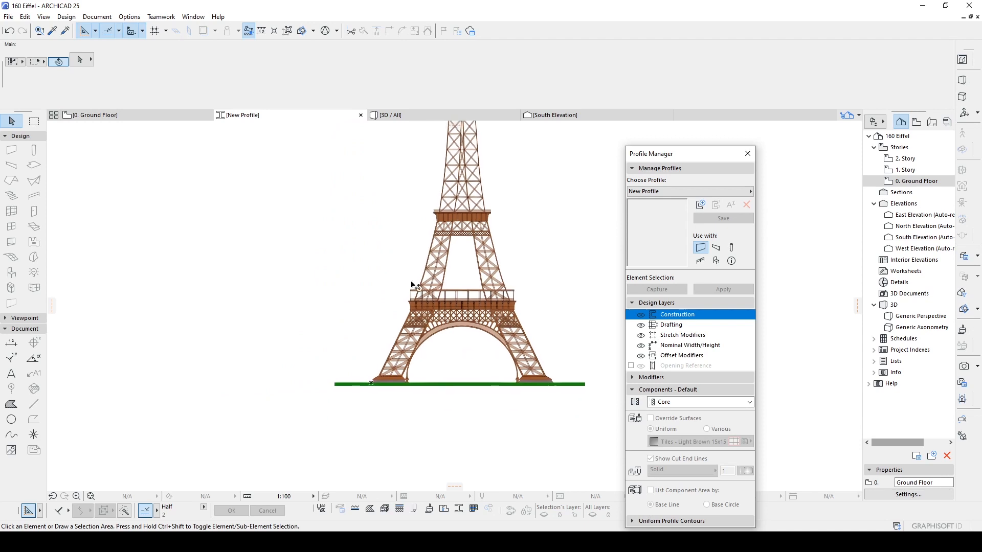
scroll(413, 283, up, 3)
middle_drag(408, 377, 408, 293)
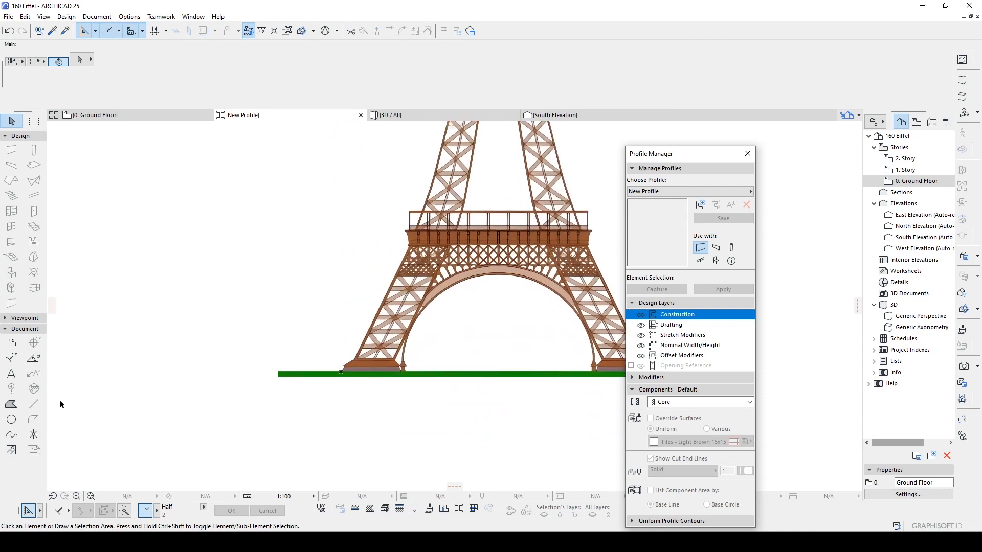
click(33, 404)
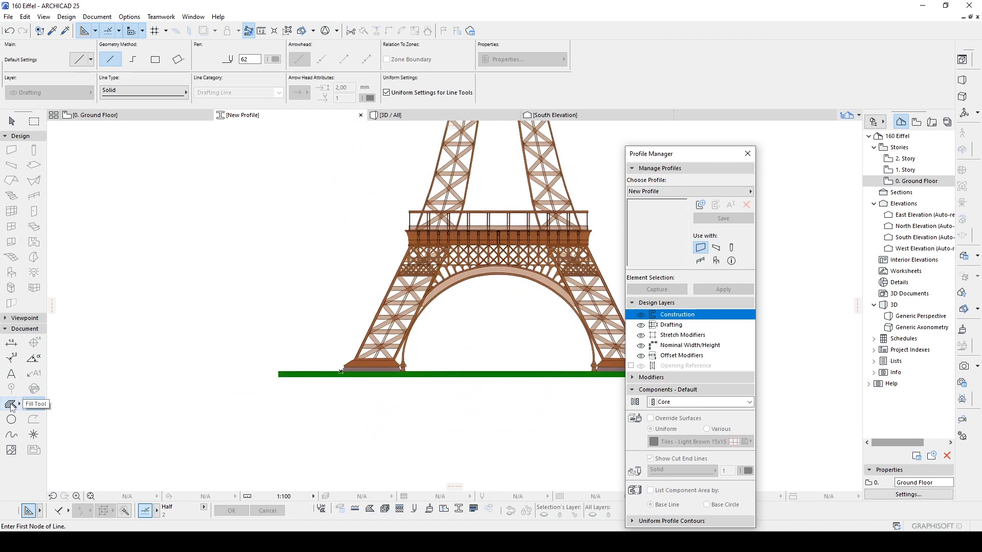
scroll(347, 356, up, 5)
scroll(361, 307, down, 3)
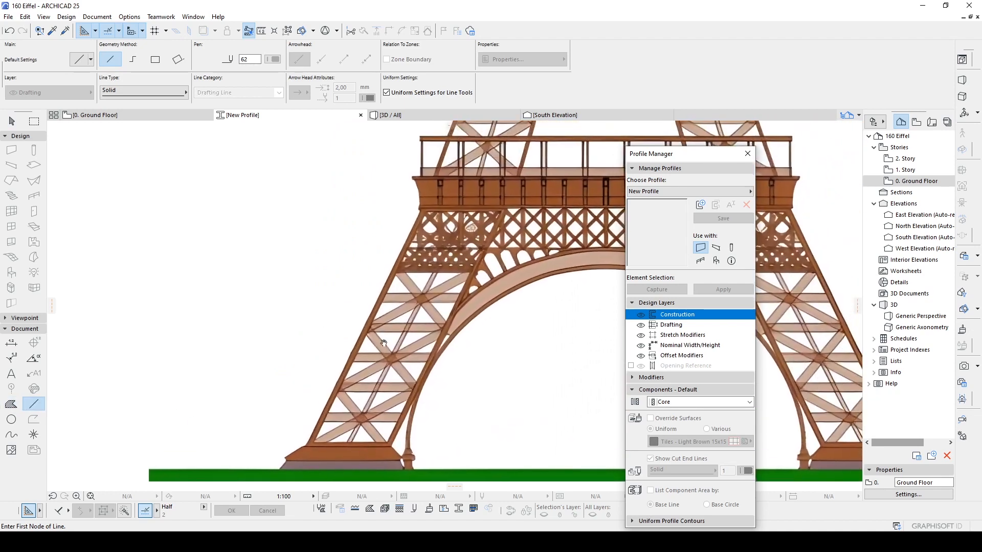
scroll(384, 245, up, 3)
scroll(286, 394, down, 5)
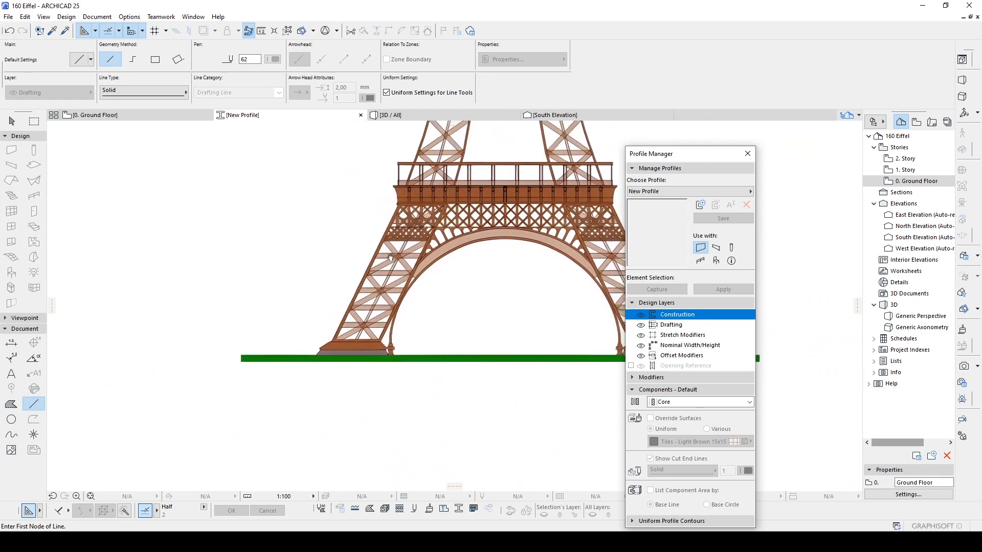
scroll(271, 397, up, 1)
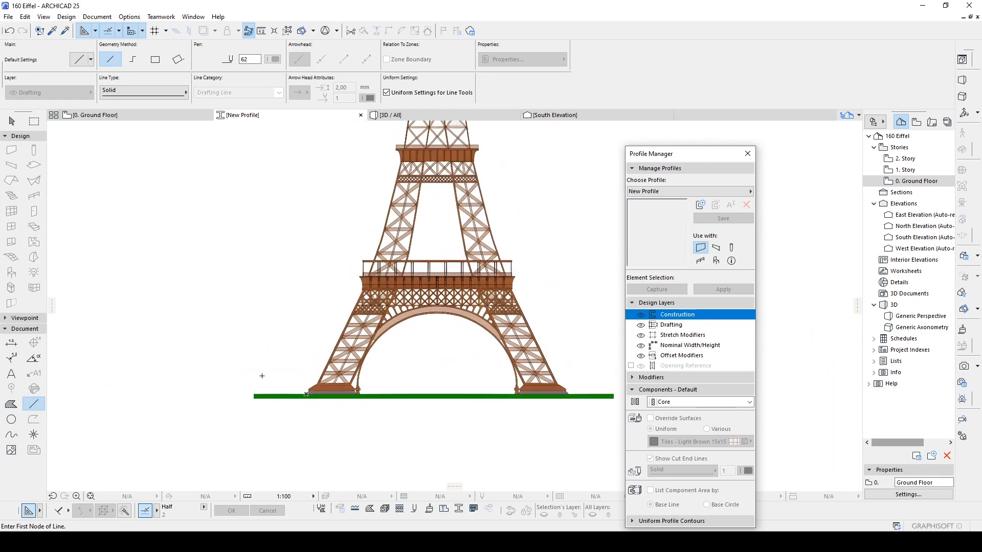
Examine the lattice of the tower's upper shaft up to its top, together with the overall outline.
scroll(286, 387, up, 3)
middle_drag(400, 255, 316, 454)
middle_drag(390, 162, 355, 403)
middle_drag(384, 197, 369, 373)
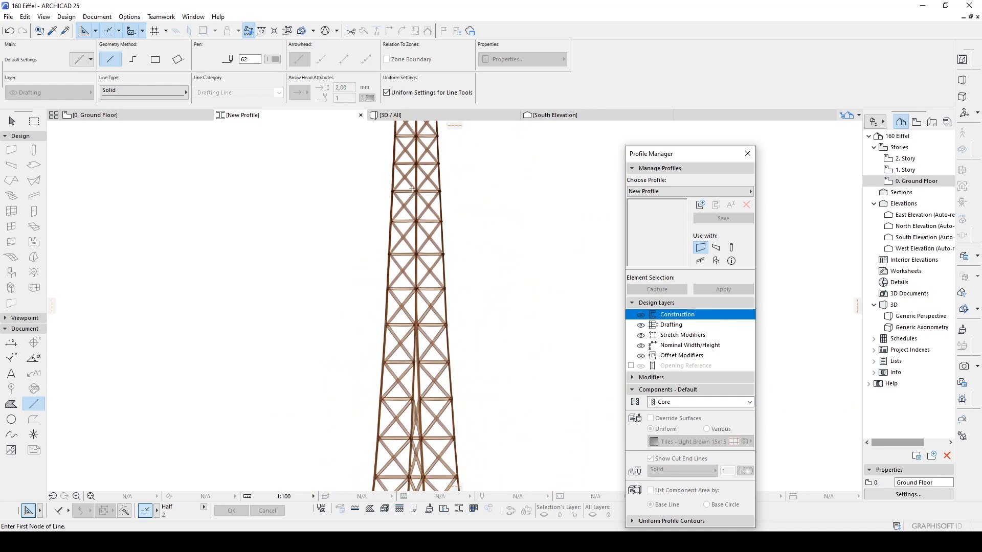
middle_drag(414, 192, 413, 225)
scroll(382, 212, up, 6)
scroll(381, 212, up, 3)
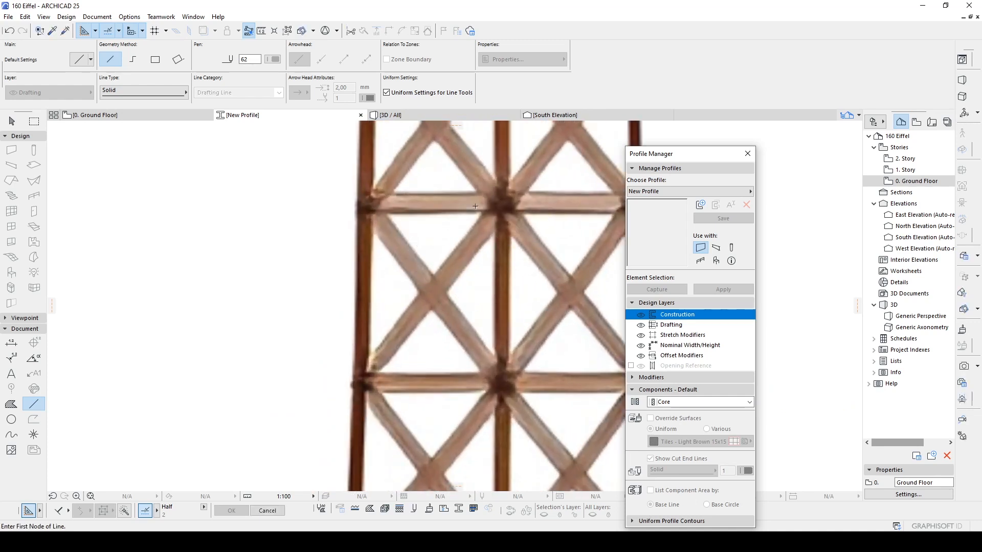
scroll(483, 206, down, 10)
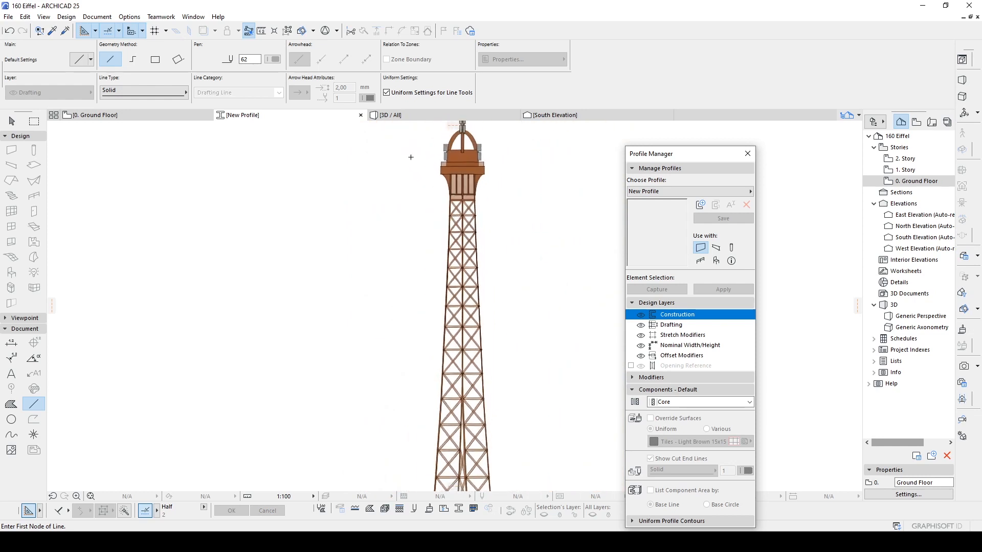
scroll(391, 320, down, 4)
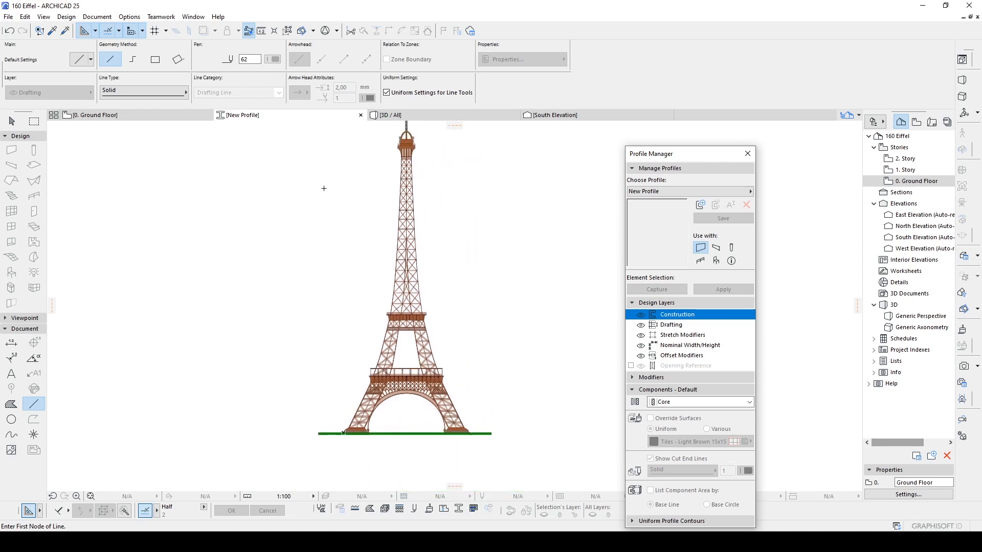
scroll(410, 130, up, 1)
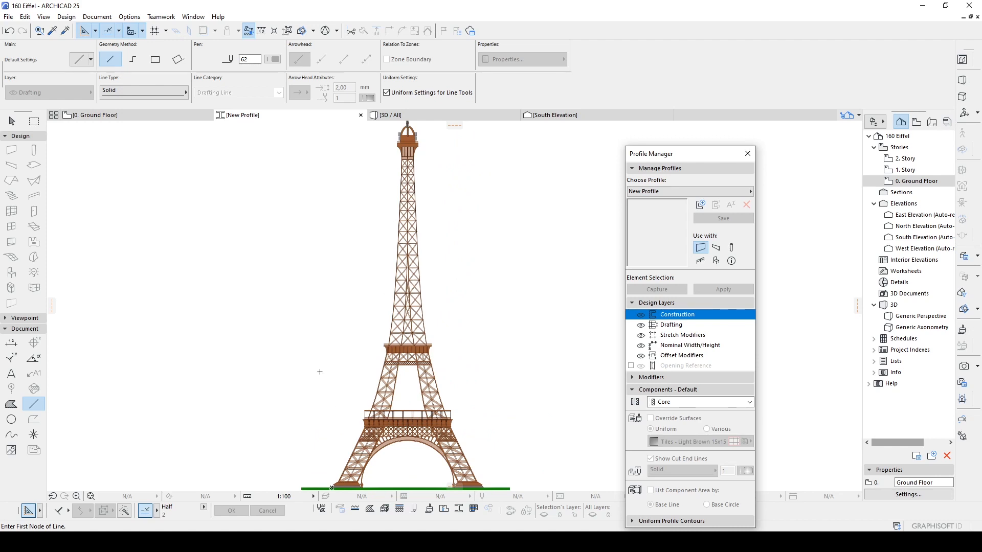
Examine the base and slanted edges of the tower's left foot in relation to the full outline.
scroll(407, 243, up, 5)
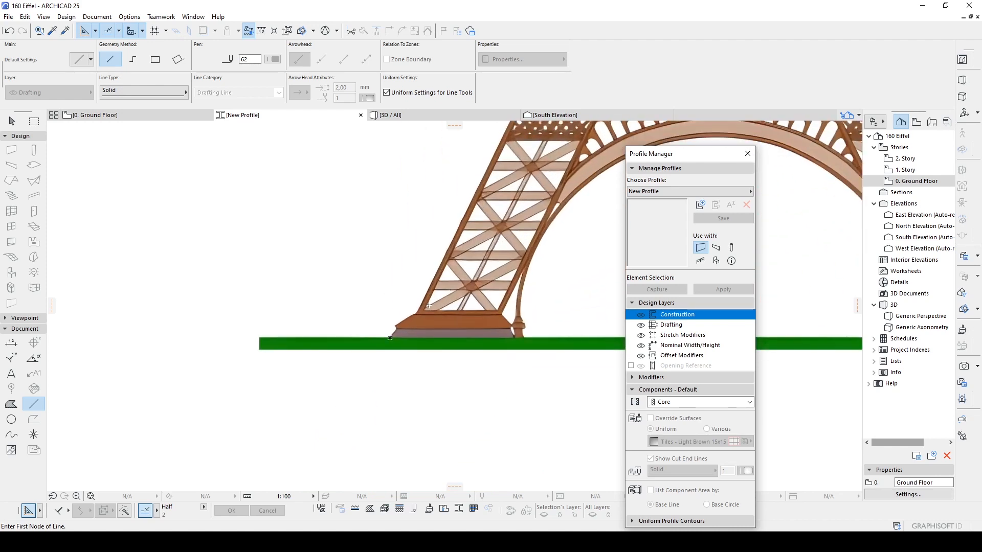
scroll(439, 289, up, 3)
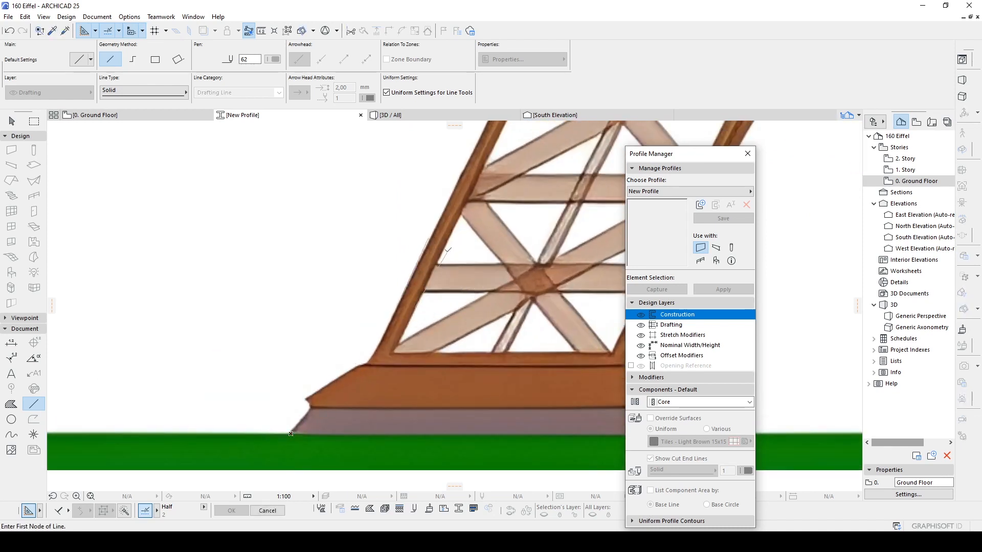
key(Escape)
drag(339, 215, 490, 362)
key(Escape)
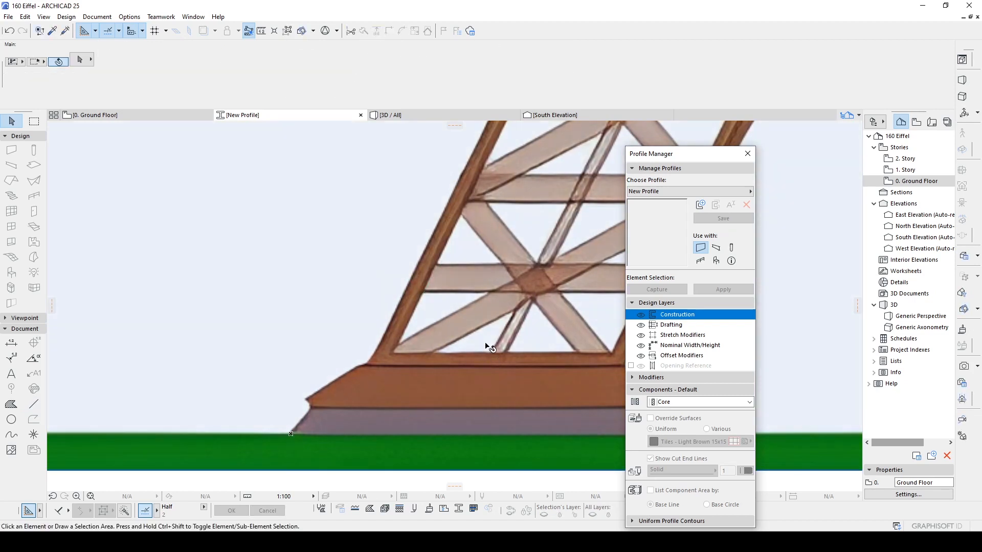
scroll(475, 285, down, 2)
scroll(483, 268, down, 2)
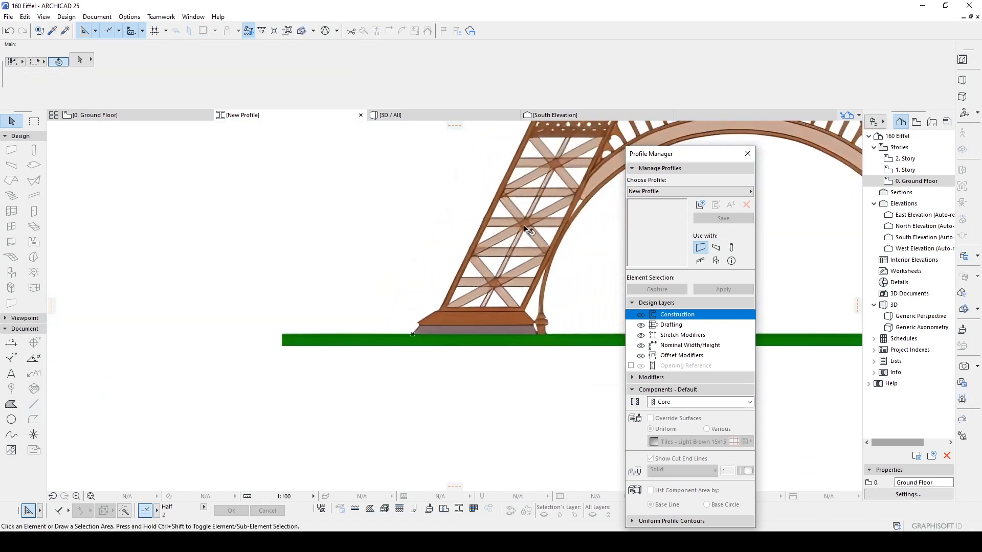
scroll(525, 228, down, 4)
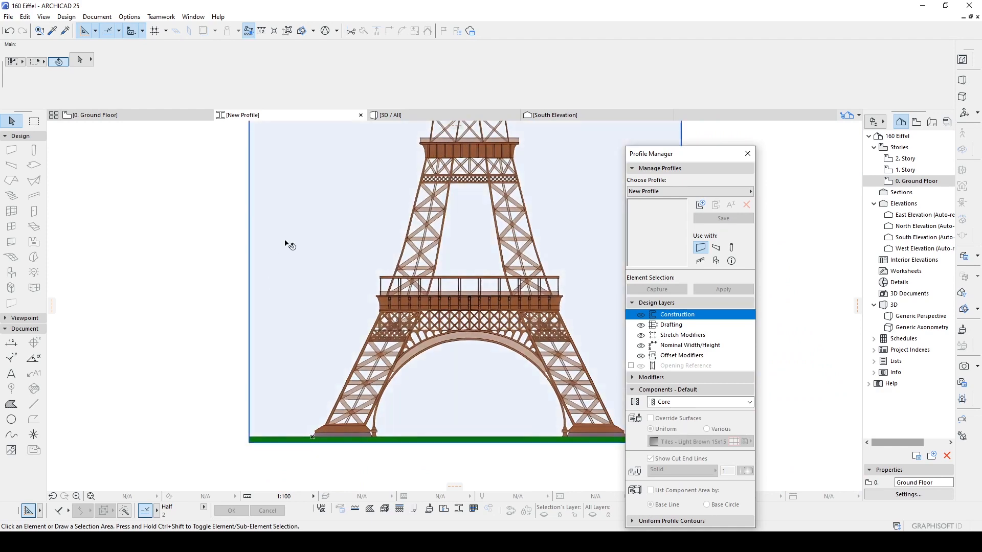
scroll(382, 340, down, 3)
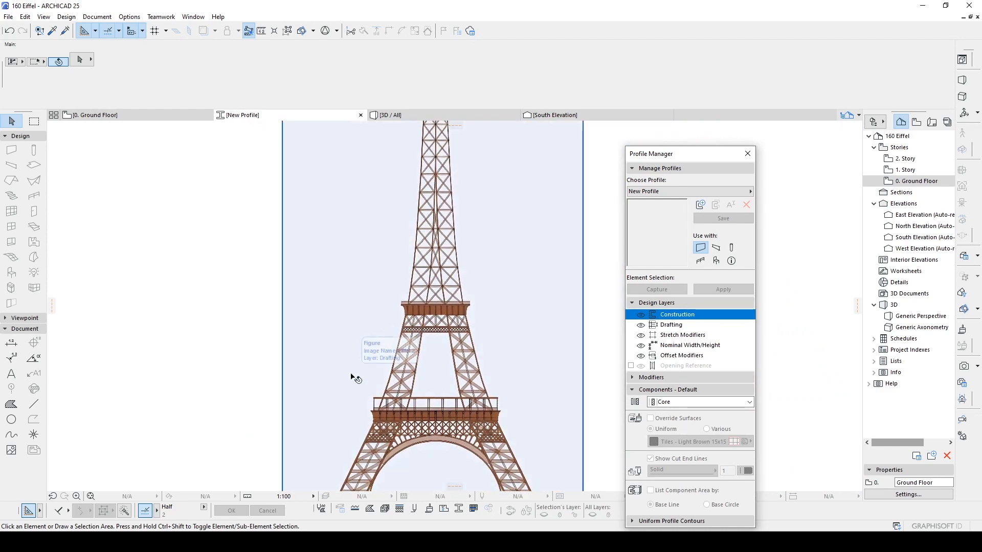
Try to trace the sloping bottom edge of the left foot with a single line starting at the project origin.
key(l)
middle_drag(366, 455, 417, 293)
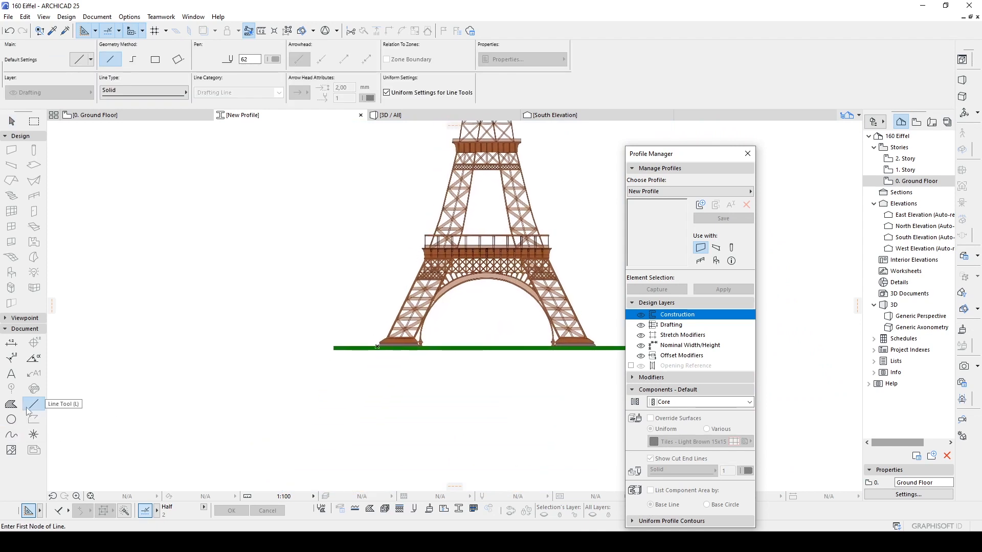
scroll(379, 346, up, 8)
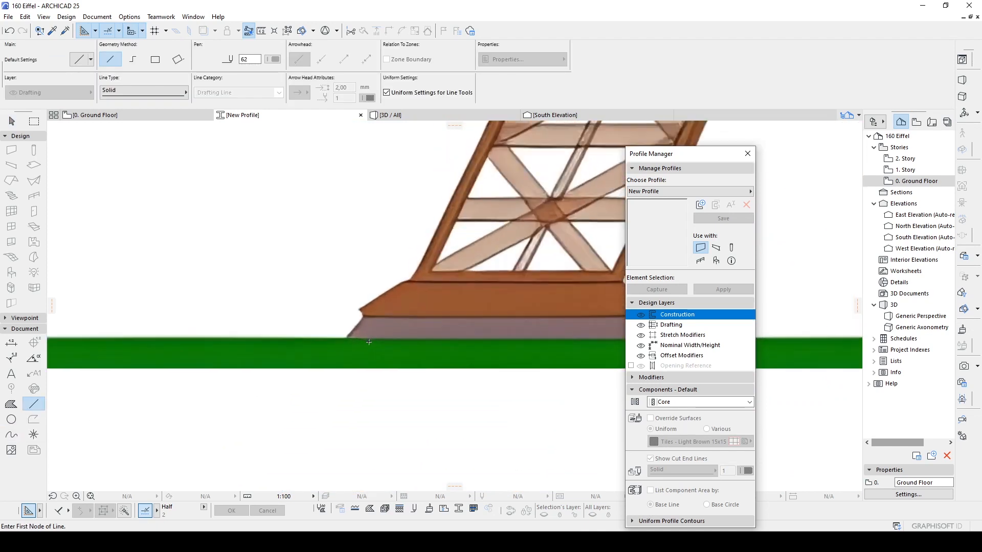
click(342, 337)
scroll(371, 264, up, 4)
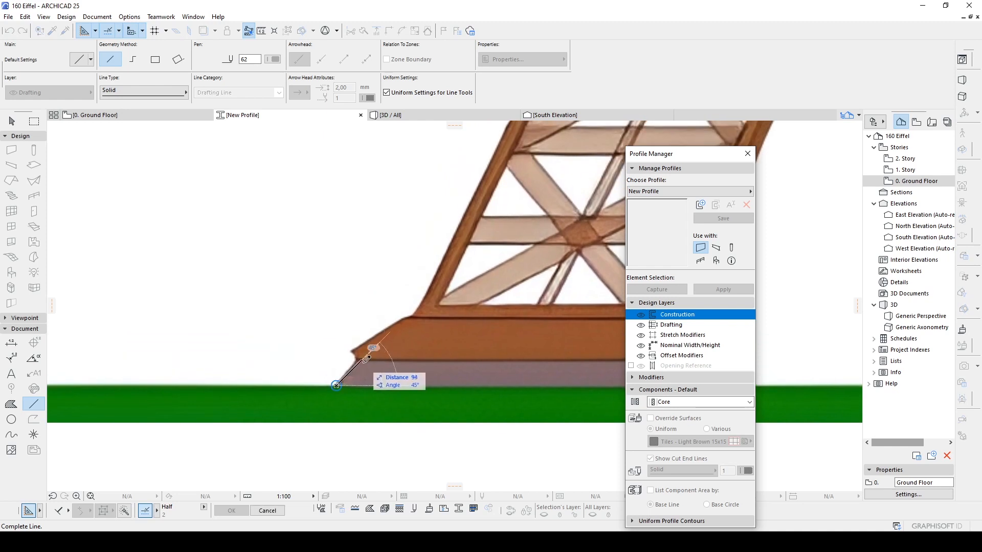
click(351, 357)
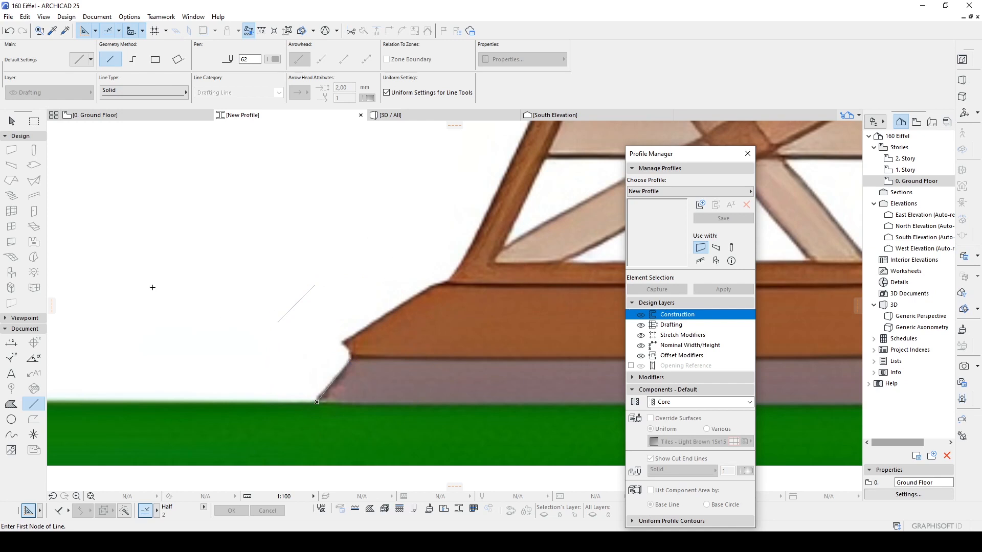
Draw separate single-segment test lines in the empty area beside the tower's left foot.
scroll(327, 272, up, 4)
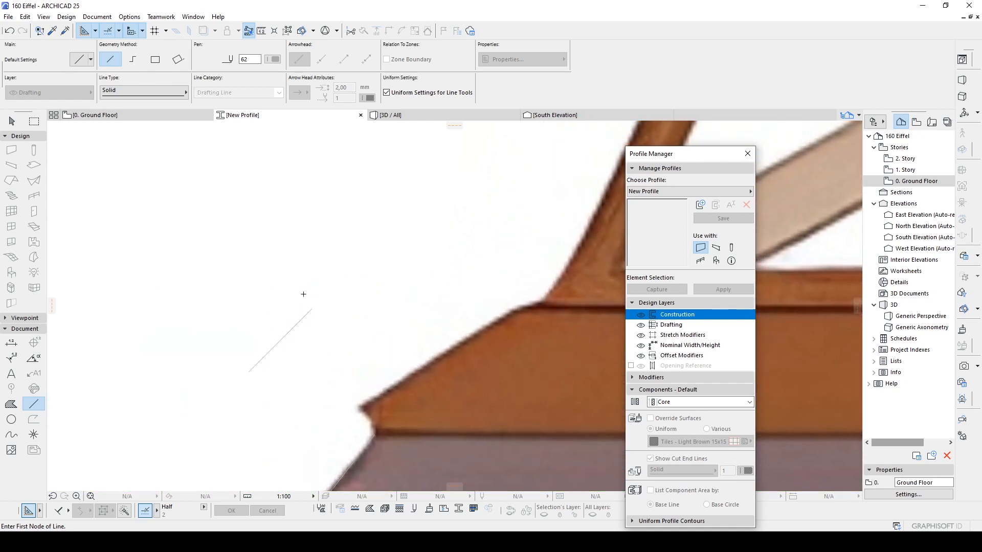
click(307, 284)
click(313, 239)
click(354, 222)
click(417, 245)
scroll(387, 302, down, 3)
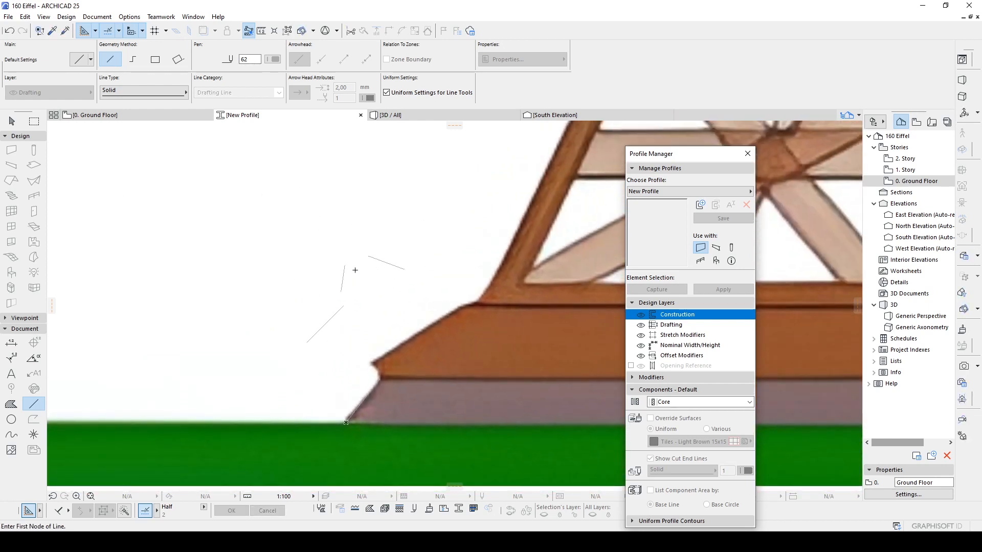
Draw a connected zigzag test line with the polyline method in the empty area beside the left foot and select it.
click(133, 60)
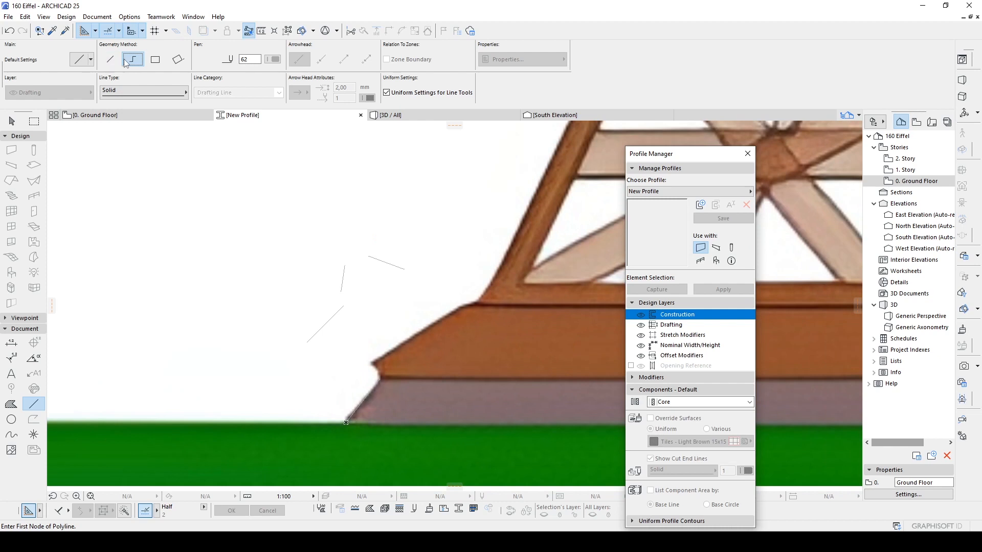
click(193, 305)
click(245, 254)
click(210, 212)
click(260, 169)
click(270, 232)
click(321, 191)
click(321, 165)
click(383, 162)
click(345, 221)
click(382, 215)
double_click(434, 231)
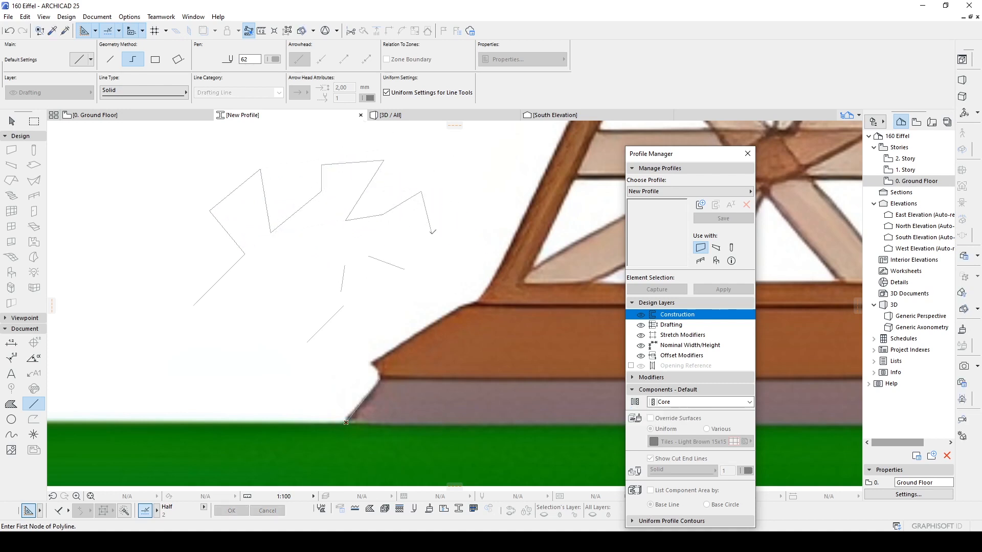
shift+click(429, 221)
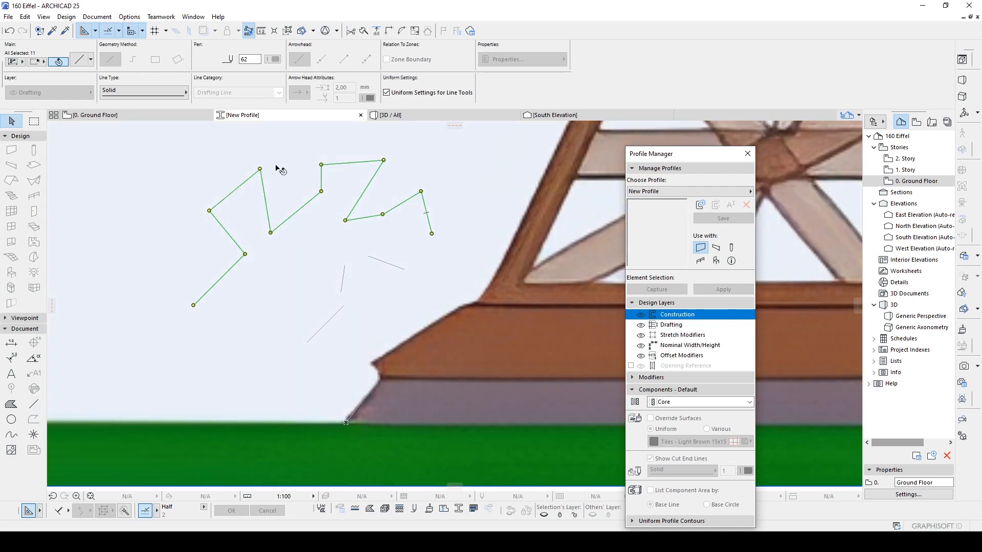
Trace the outer outline of the left foot's base as a polyline from the project origin up to the start of the slanted leg.
click(316, 390)
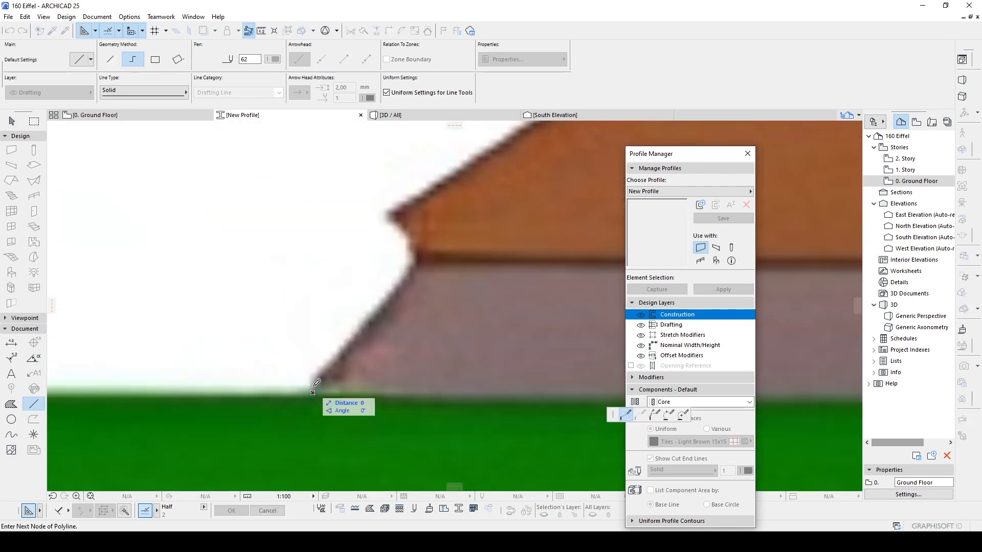
scroll(347, 368, down, 2)
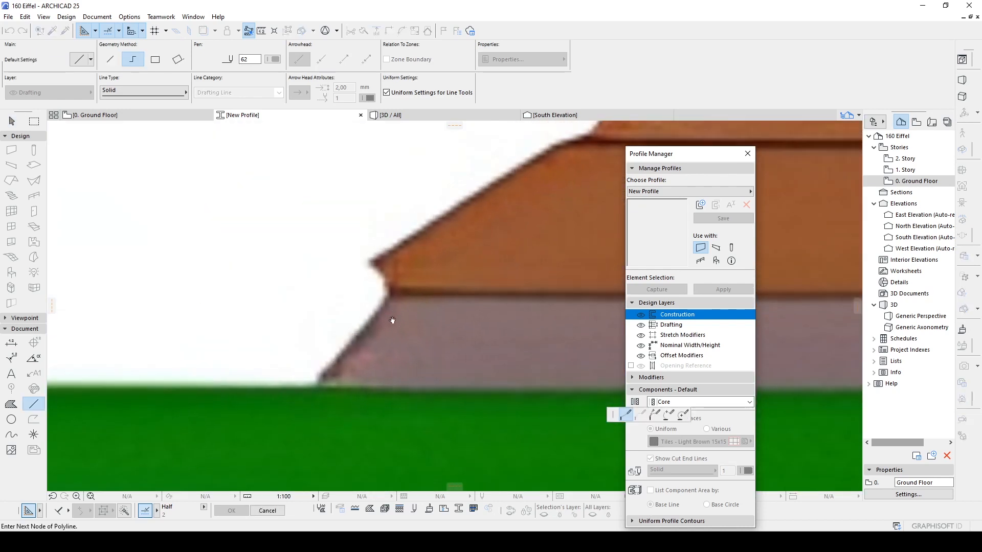
middle_drag(392, 323, 366, 391)
click(368, 367)
scroll(349, 330, down, 2)
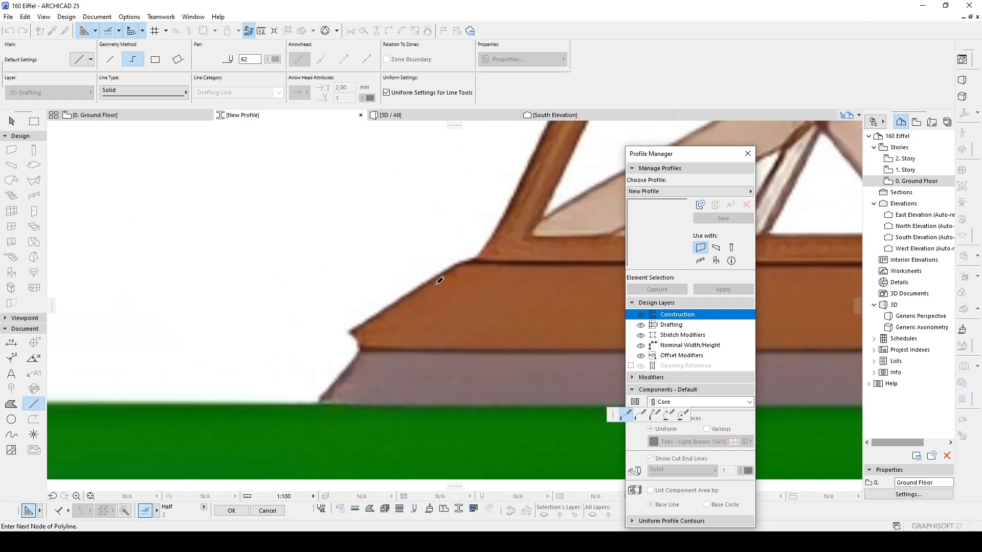
scroll(489, 251, up, 3)
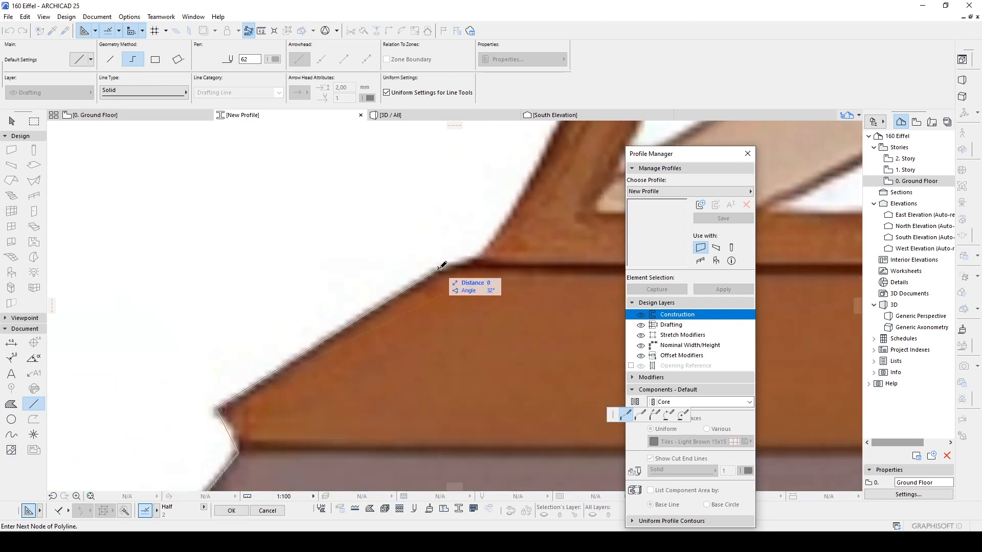
click(440, 268)
click(491, 248)
scroll(498, 242, down, 3)
middle_drag(506, 244, 429, 404)
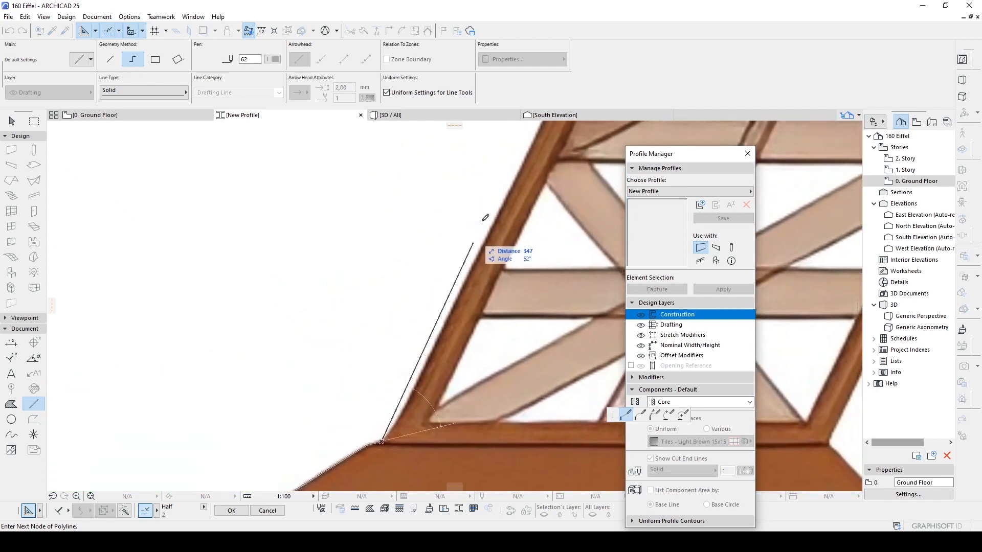
Trace the slanted outer edge of the left leg up to the first platform, including its small ledge and the straight lower part of its side.
scroll(473, 250, down, 3)
scroll(511, 179, up, 2)
middle_drag(511, 179, 488, 233)
scroll(488, 233, down, 3)
scroll(478, 290, up, 3)
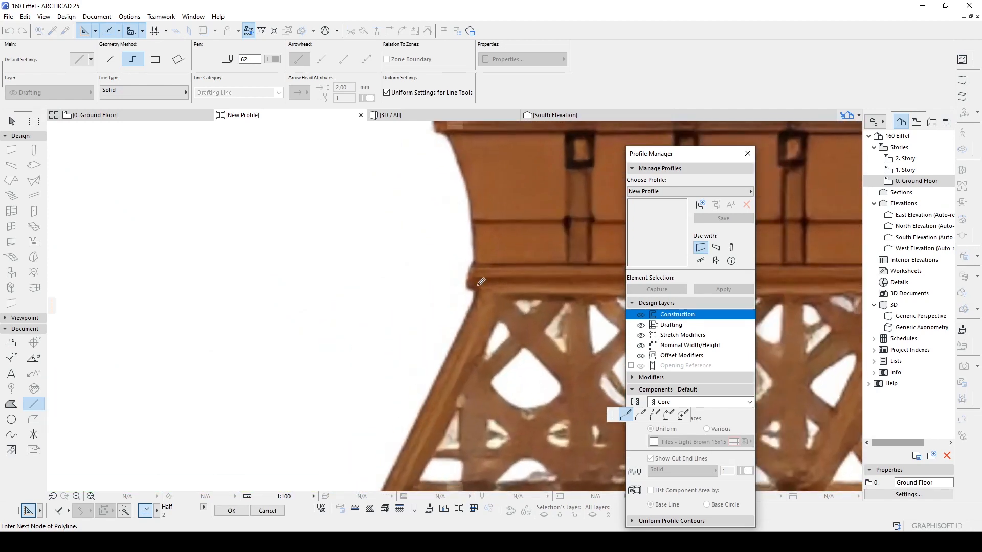
scroll(477, 291, up, 2)
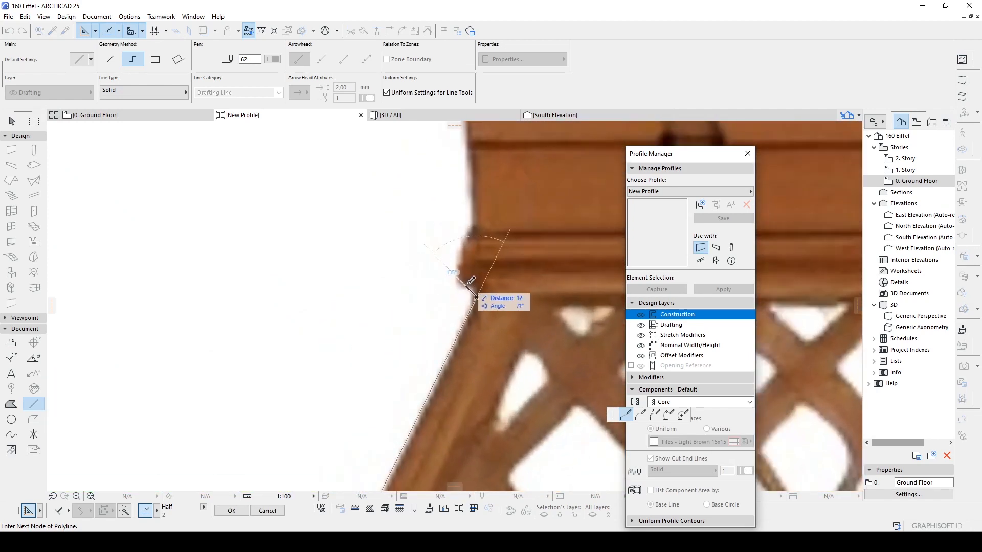
middle_drag(467, 242, 453, 393)
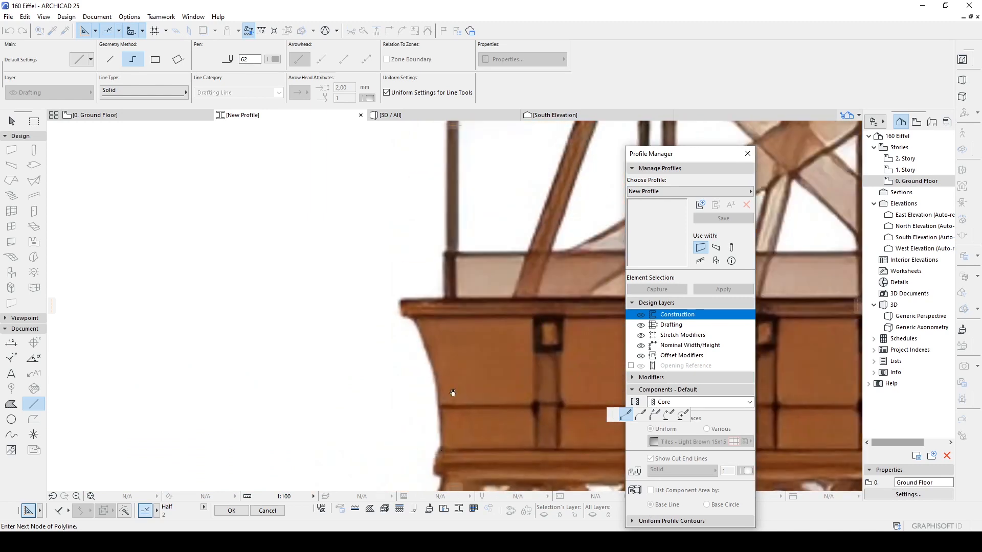
scroll(443, 389, up, 2)
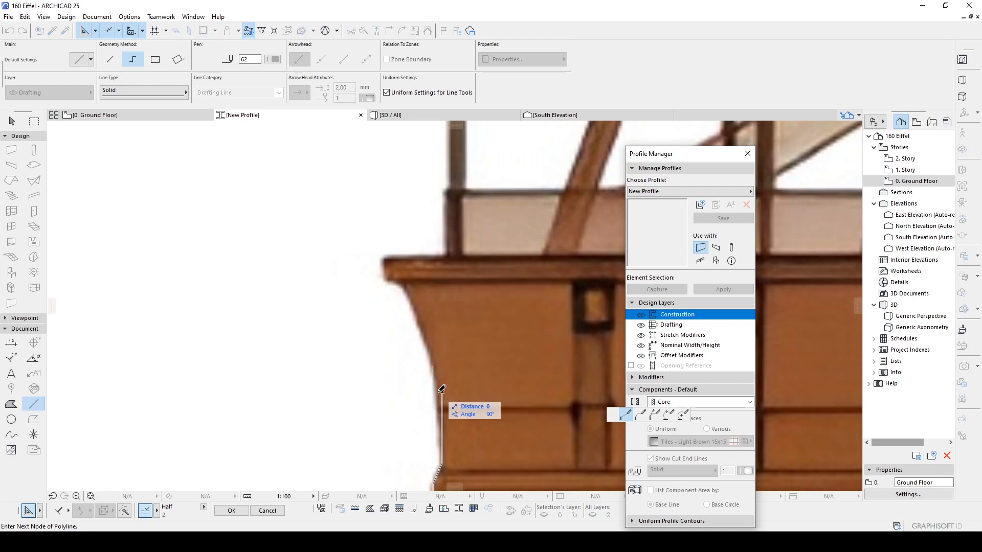
click(442, 391)
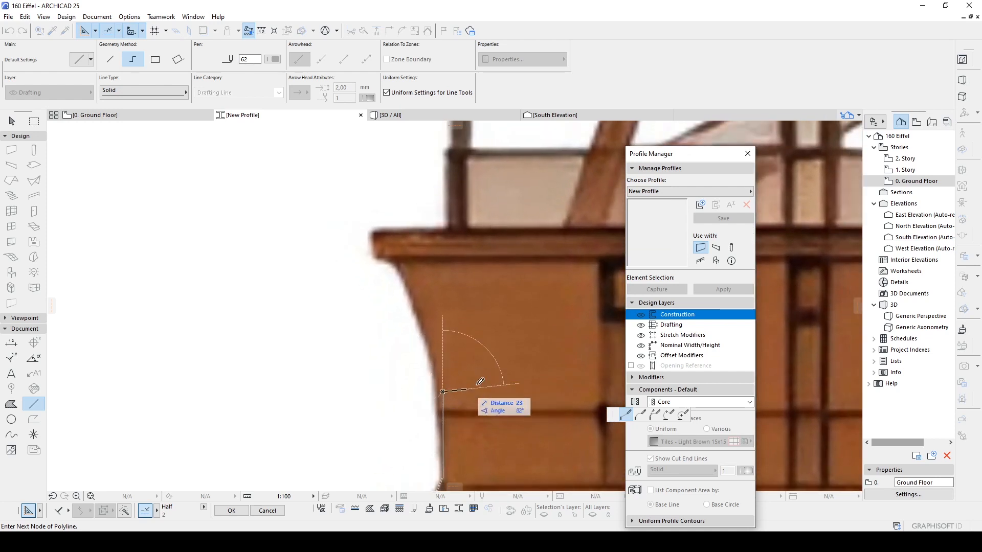
Trace the first platform's flared side with an arc tangential to the previous segment, and continue around its rim to the gallery post.
click(640, 415)
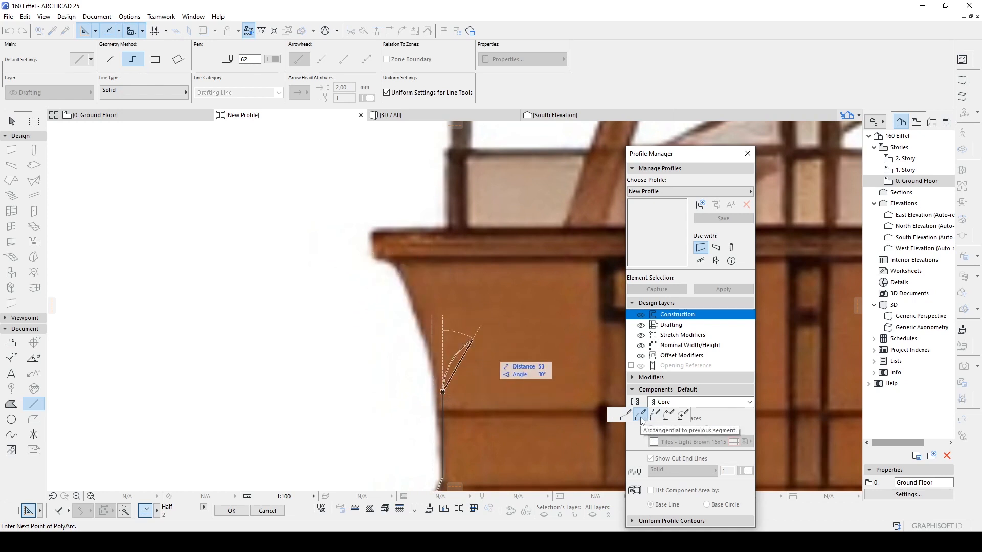
scroll(460, 317, up, 3)
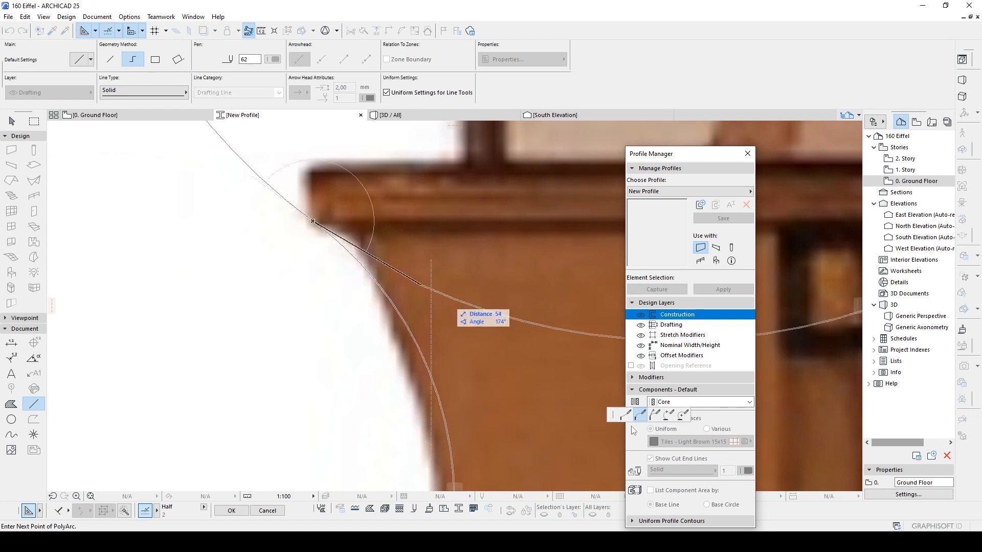
middle_drag(290, 189, 330, 262)
click(347, 270)
click(502, 268)
Draw a vertical segment about 322 long up the gallery's outer post and continue along the gallery's top edge to the second-tier leg.
scroll(504, 235, down, 5)
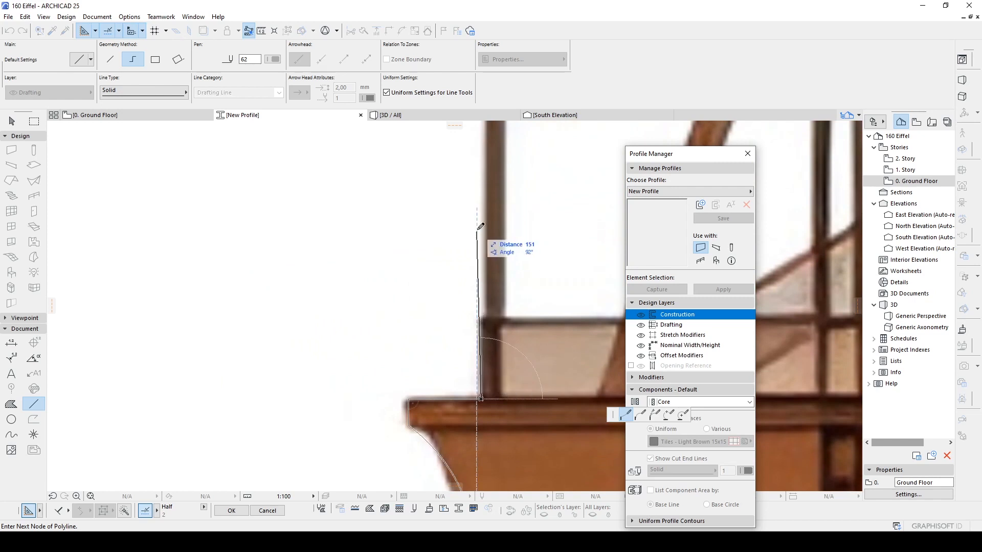
key(Escape)
scroll(470, 268, up, 2)
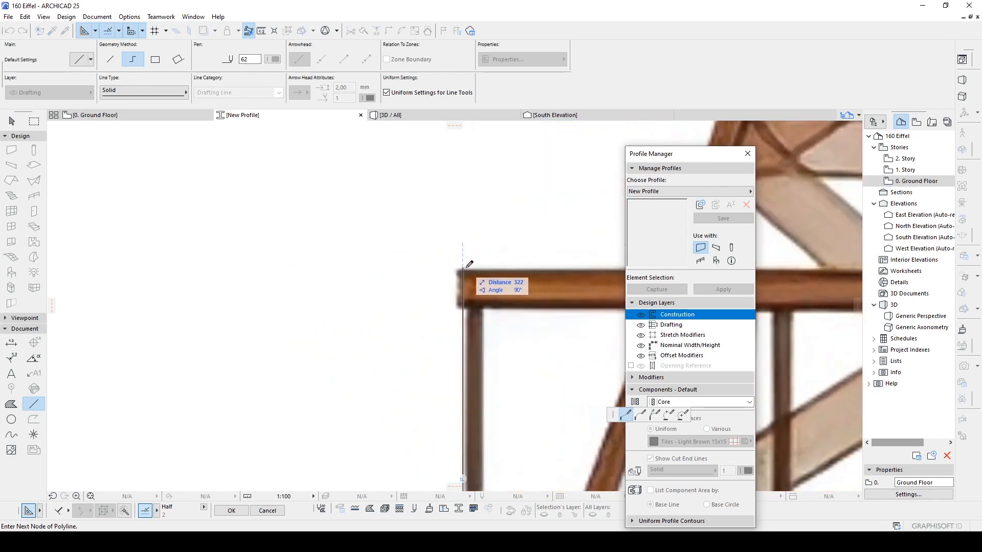
click(465, 267)
middle_drag(555, 285, 238, 342)
click(348, 324)
Trace the slanted outer edge of the second-tier leg with straight segments up to just below the second platform.
scroll(350, 322, down, 4)
scroll(375, 279, up, 3)
scroll(383, 254, down, 4)
scroll(374, 318, up, 4)
scroll(395, 220, down, 4)
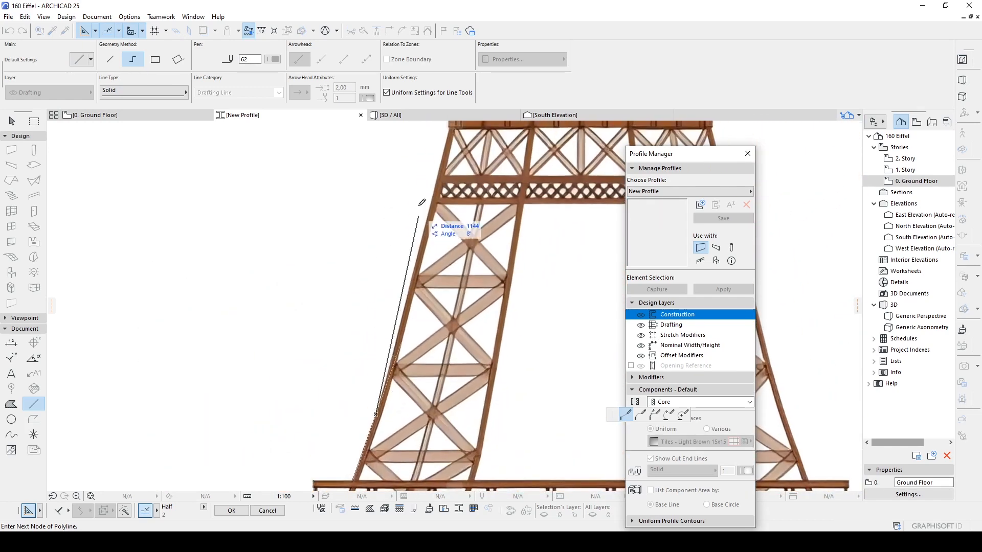
scroll(390, 339, up, 5)
scroll(414, 285, up, 3)
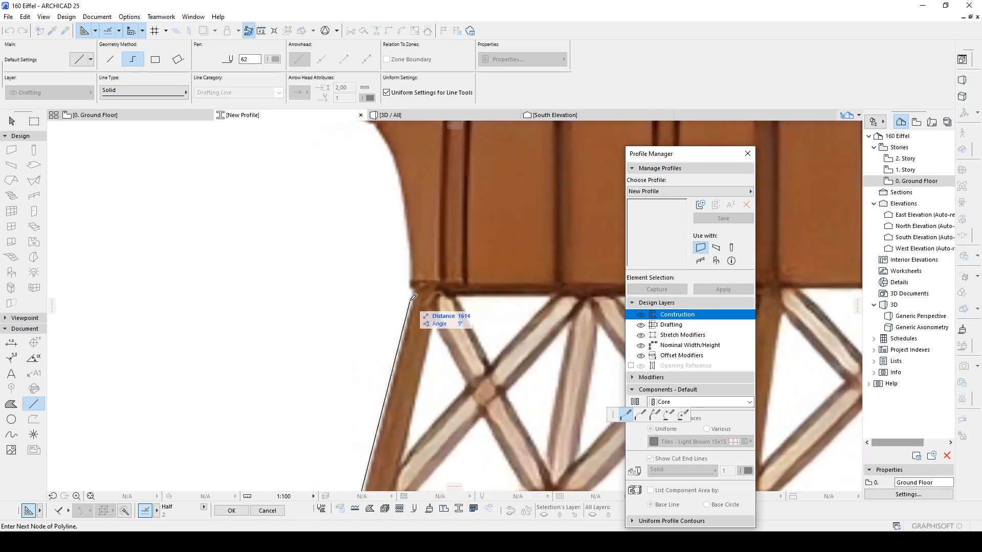
click(412, 302)
Join the leg to the second platform's lower corner with a small tangential arc followed by a short vertical straight segment.
click(640, 415)
scroll(410, 286, up, 3)
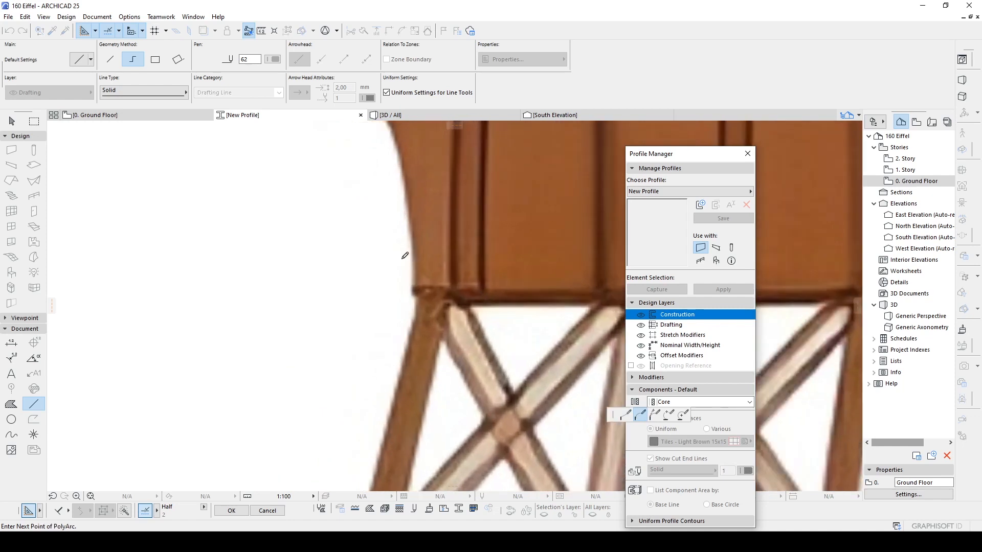
click(418, 318)
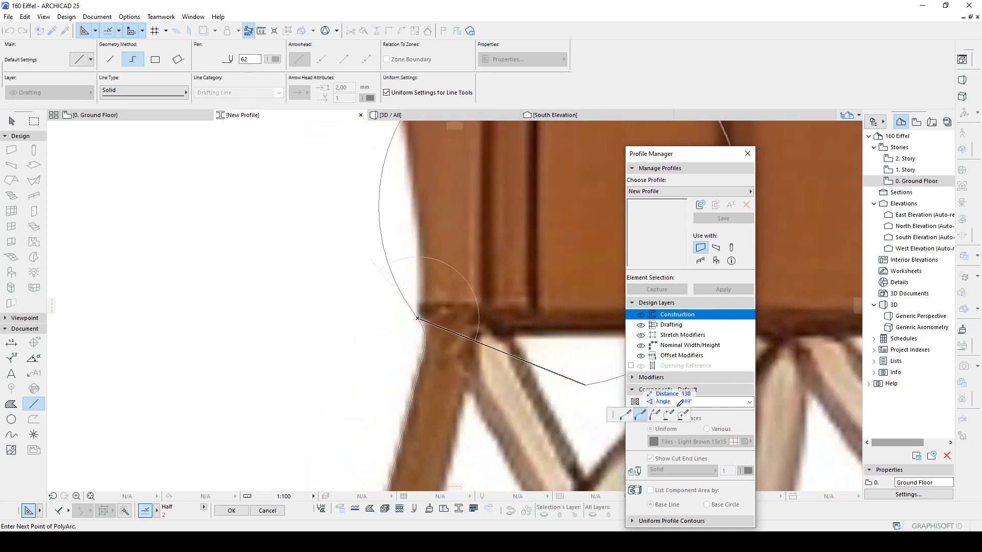
click(626, 414)
scroll(369, 159, down, 1)
middle_drag(372, 151, 394, 334)
scroll(397, 330, down, 2)
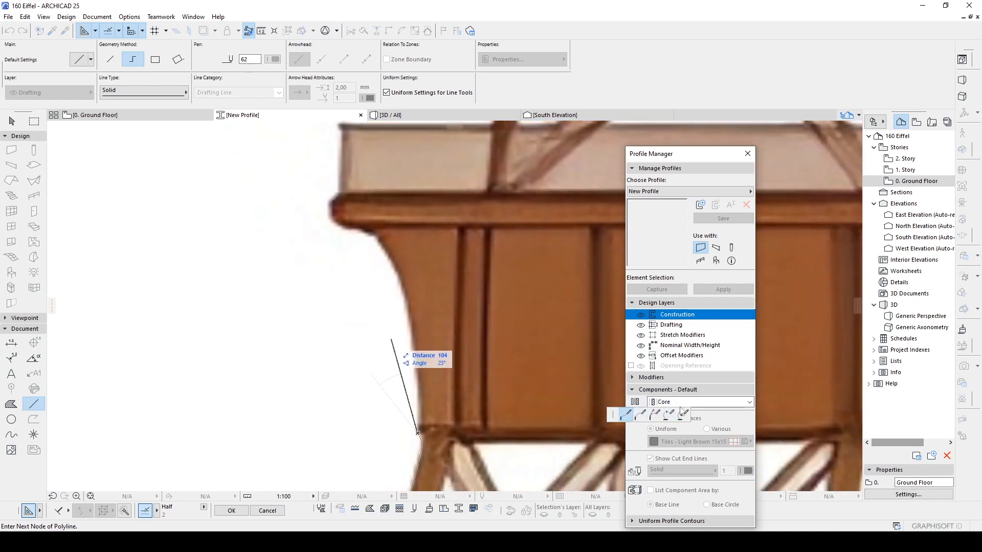
scroll(405, 426, up, 2)
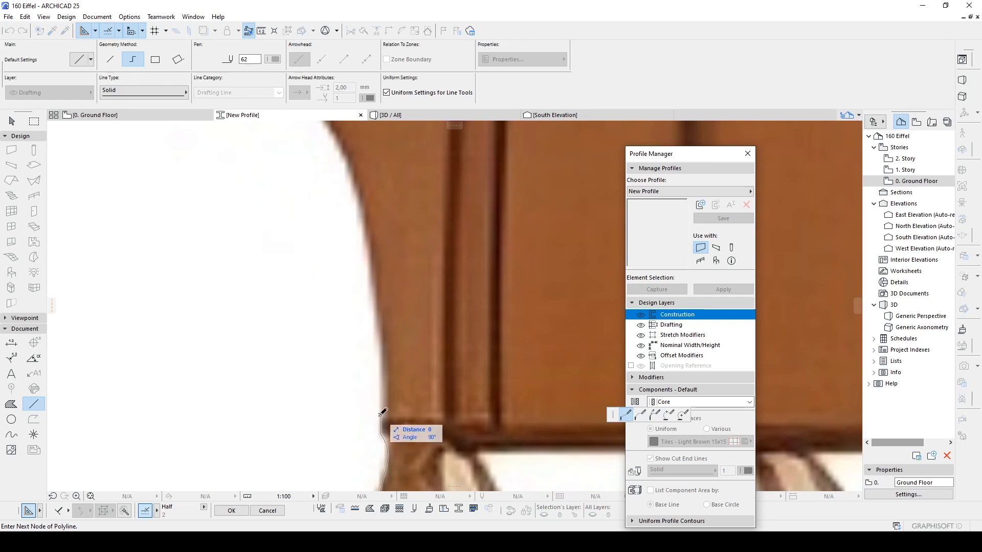
Trace the second platform's flared left side with two consecutive tangential arcs ending at the underside of the rim.
click(640, 414)
scroll(372, 322, down, 2)
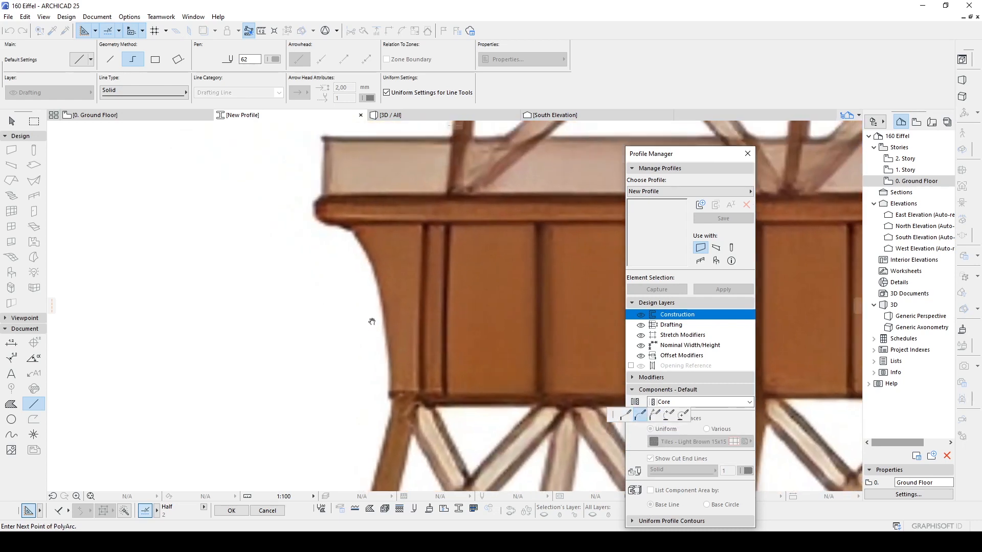
scroll(379, 307, up, 2)
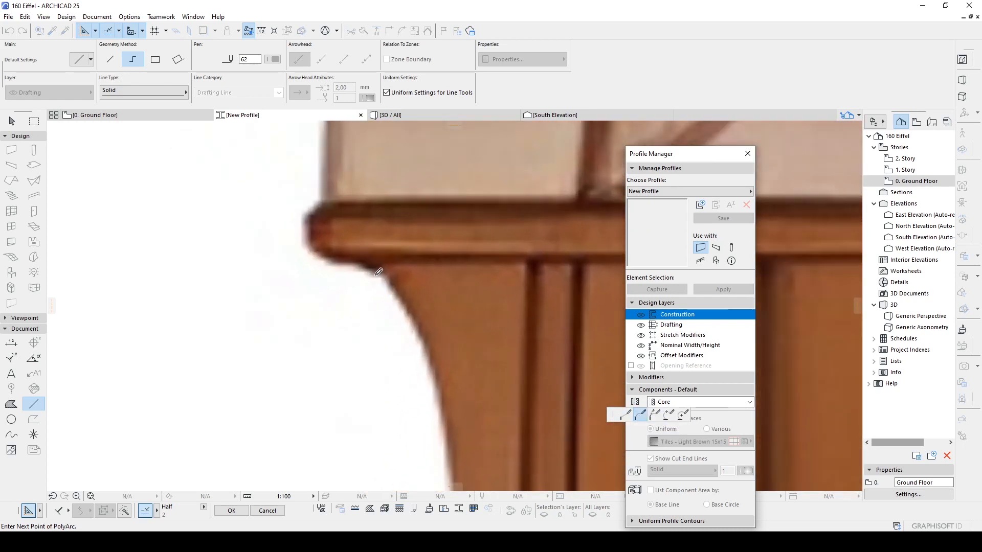
click(425, 352)
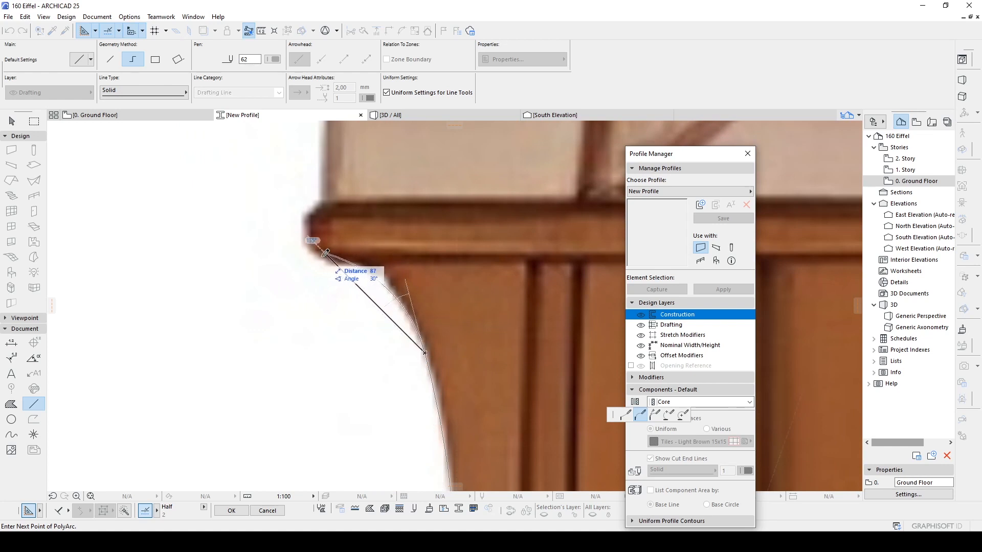
click(312, 251)
Trace the second platform's rim and the railing above it with straight segments, ending where the railing top meets the upper leg.
click(625, 414)
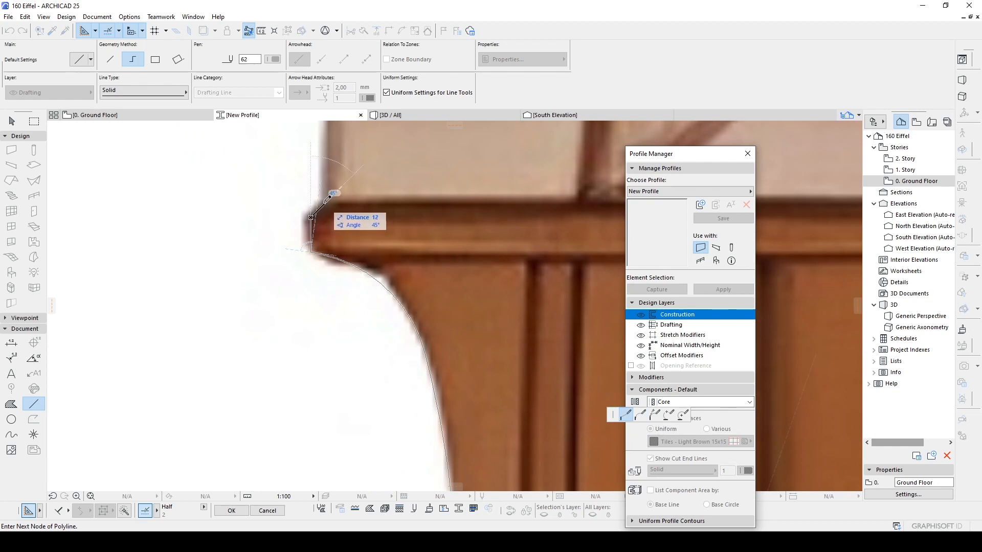
click(324, 203)
scroll(325, 203, down, 2)
middle_drag(325, 203, 332, 367)
scroll(333, 312, up, 1)
click(331, 306)
click(513, 305)
Trace the slanted outer edge of the upper tower shaft with straight segments, adding a node at a horizontal brace.
scroll(515, 294, down, 3)
middle_drag(510, 262, 431, 443)
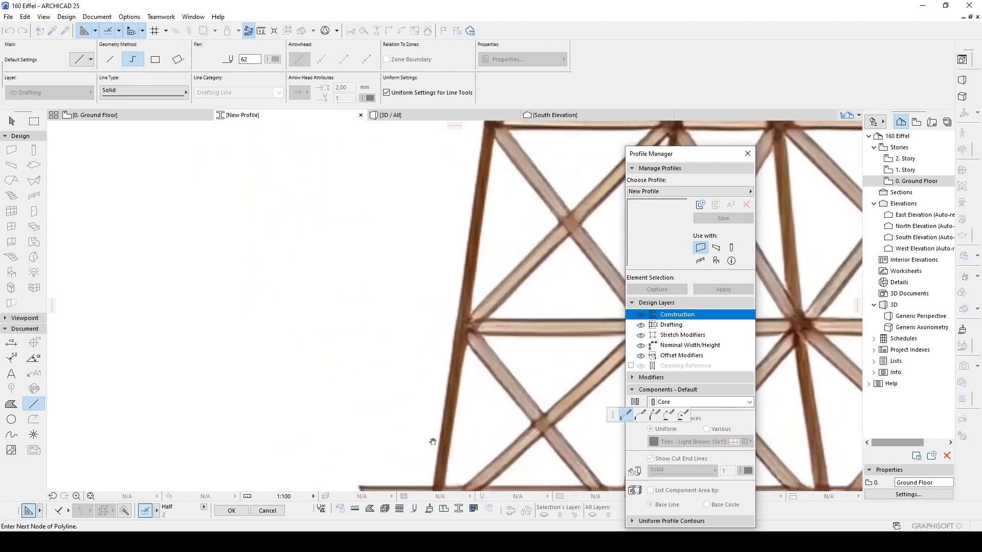
scroll(478, 196, down, 2)
middle_drag(479, 190, 471, 405)
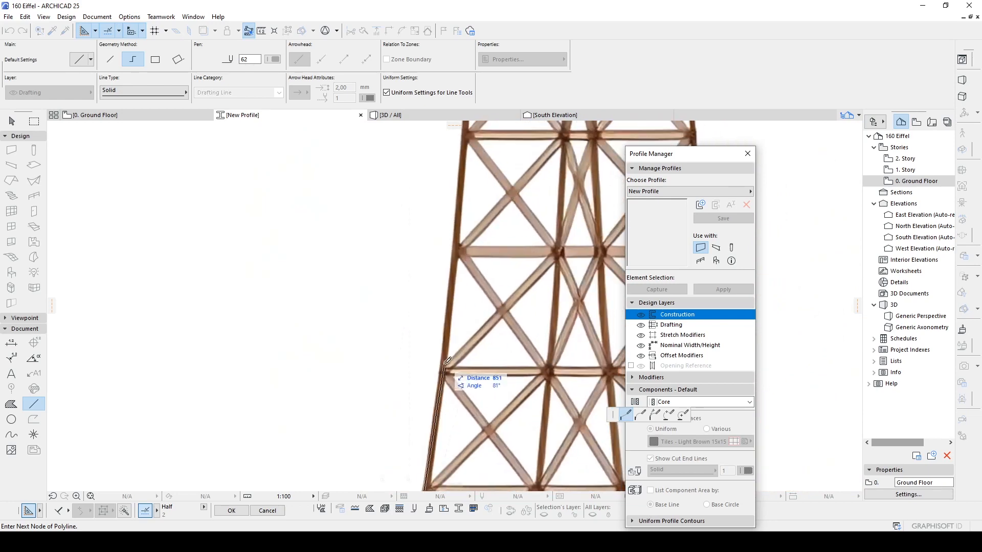
scroll(450, 378, up, 2)
click(436, 378)
scroll(443, 335, down, 2)
middle_drag(459, 236, 446, 356)
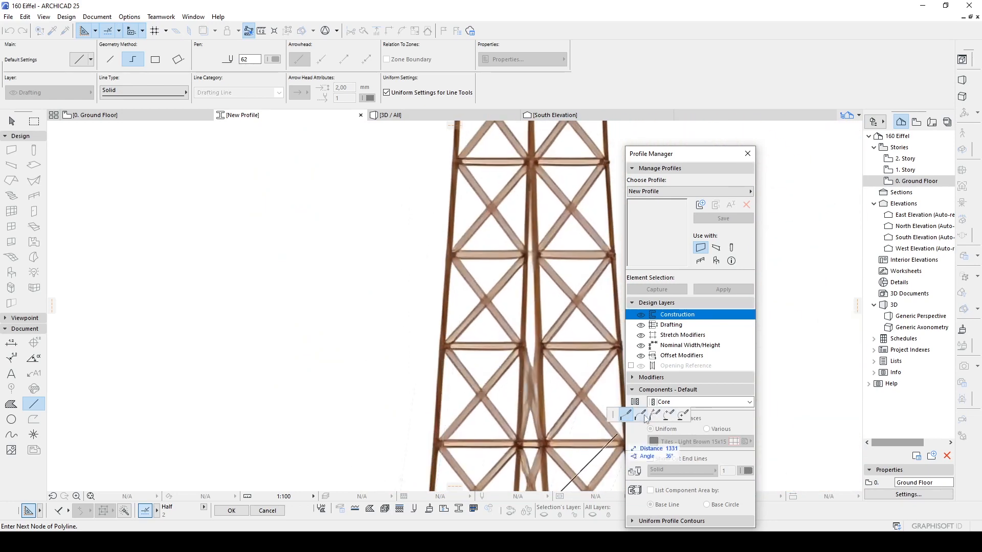
Trace the top platform's stepped outline with straight segments and continue vertically beside the block under the arch.
scroll(333, 328, up, 5)
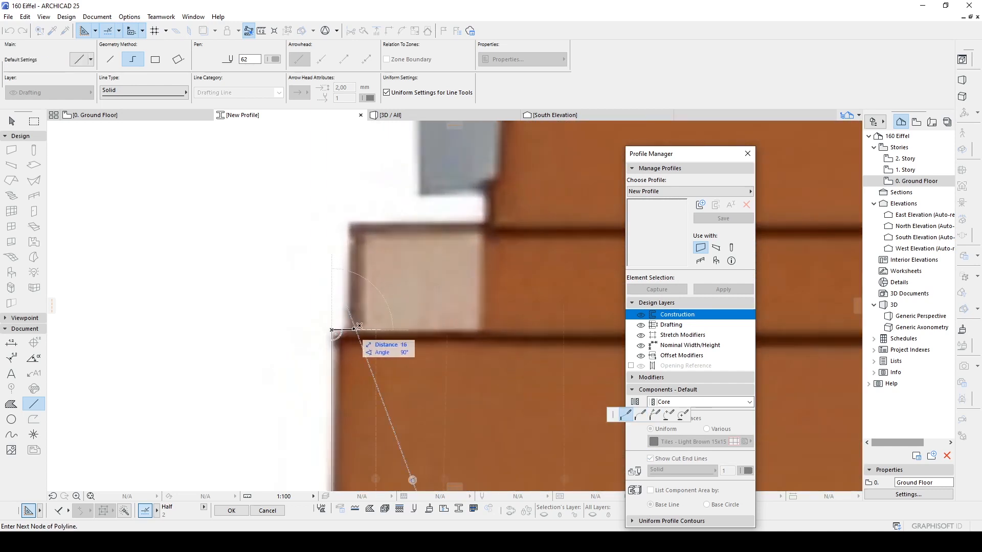
click(357, 222)
scroll(476, 280, down, 5)
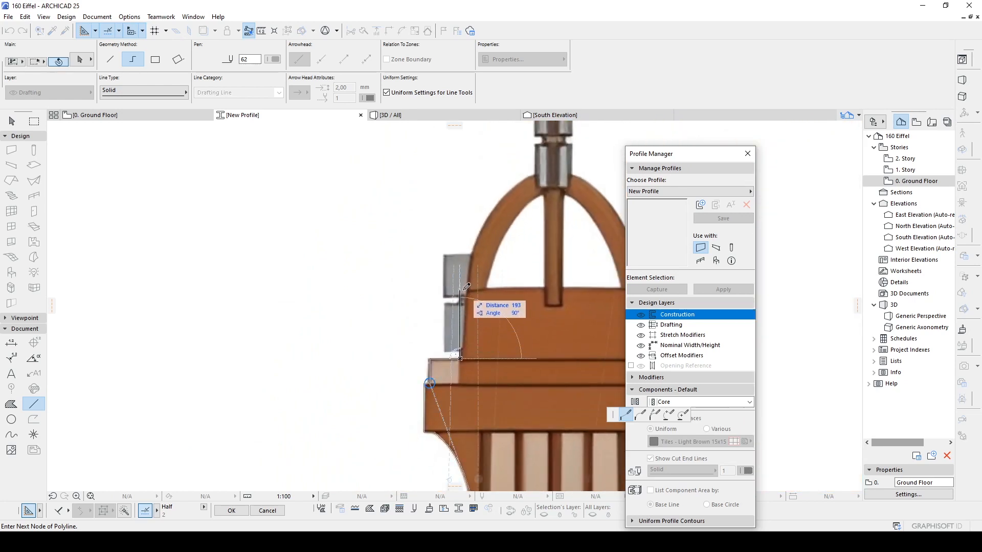
scroll(455, 269, up, 6)
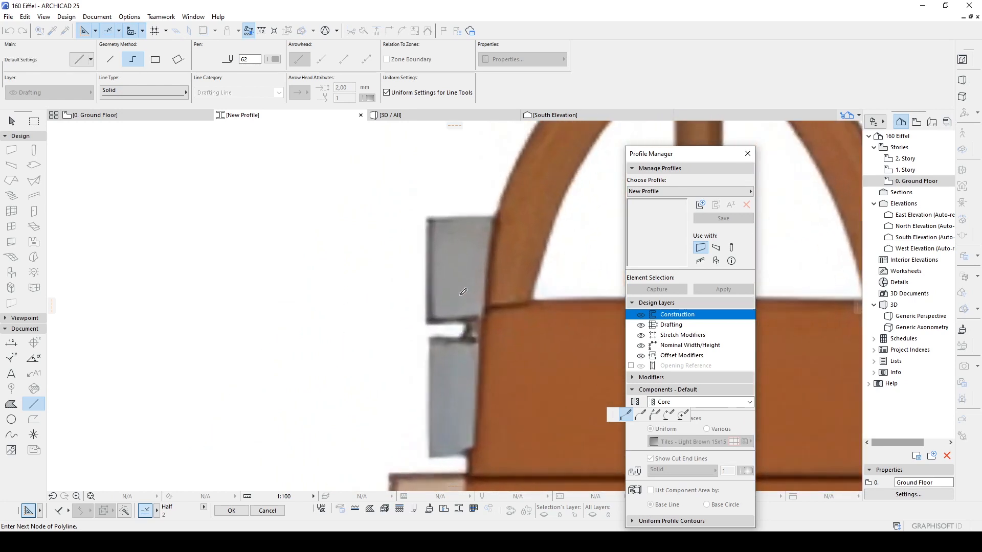
Try to trace the outer edge of the top arch up to the mast with a tangential arc from the vertical segment.
click(639, 415)
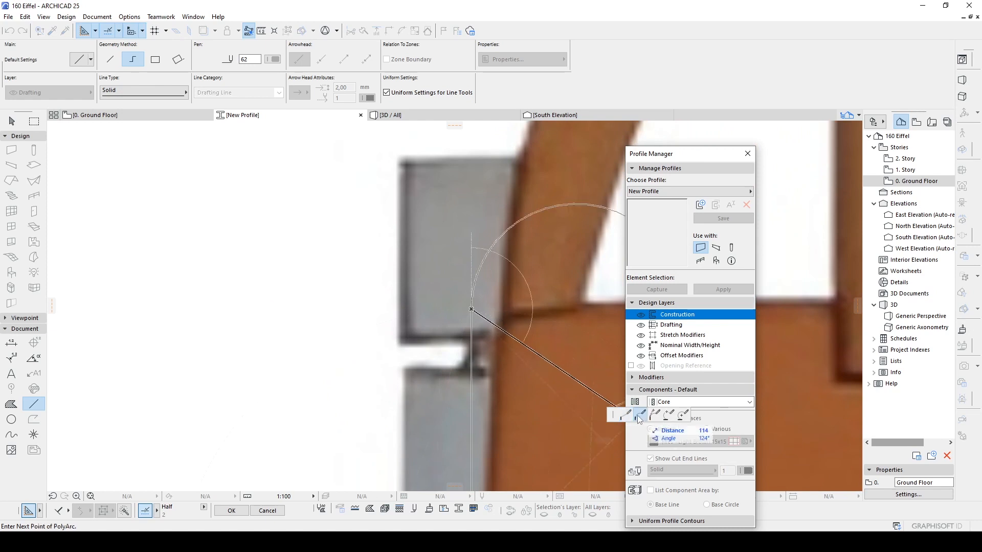
scroll(474, 254, down, 3)
middle_drag(483, 229, 273, 416)
scroll(421, 317, down, 3)
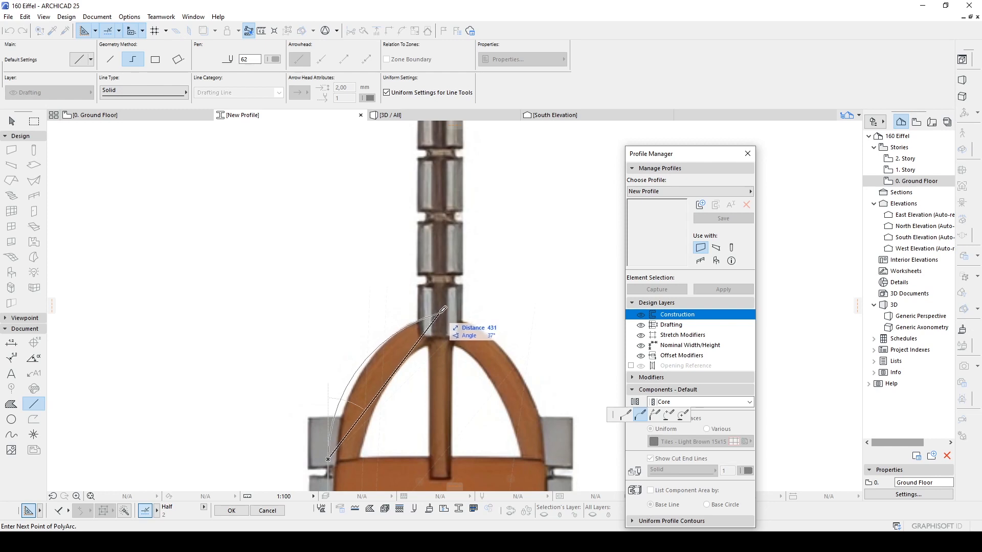
scroll(440, 315, down, 4)
scroll(438, 315, up, 4)
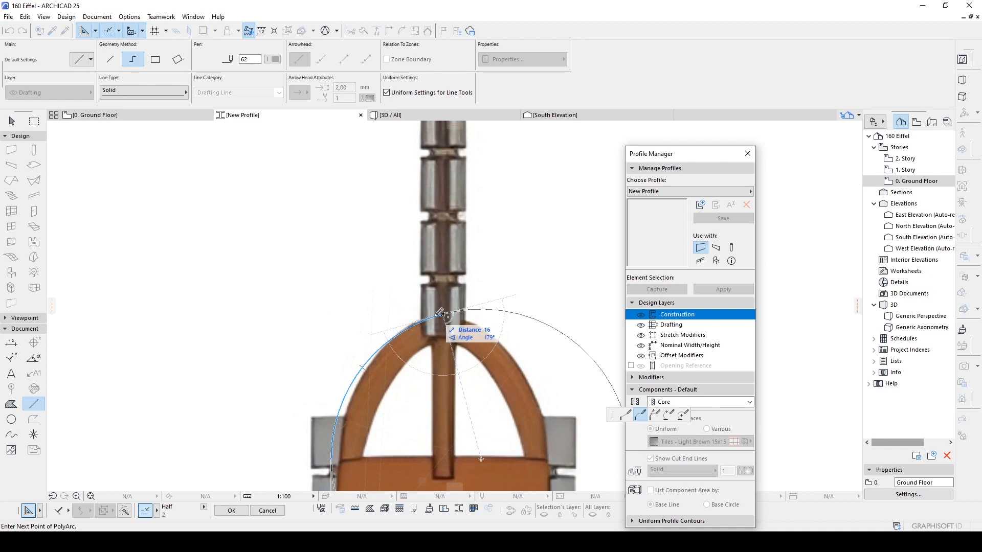
scroll(436, 314, up, 4)
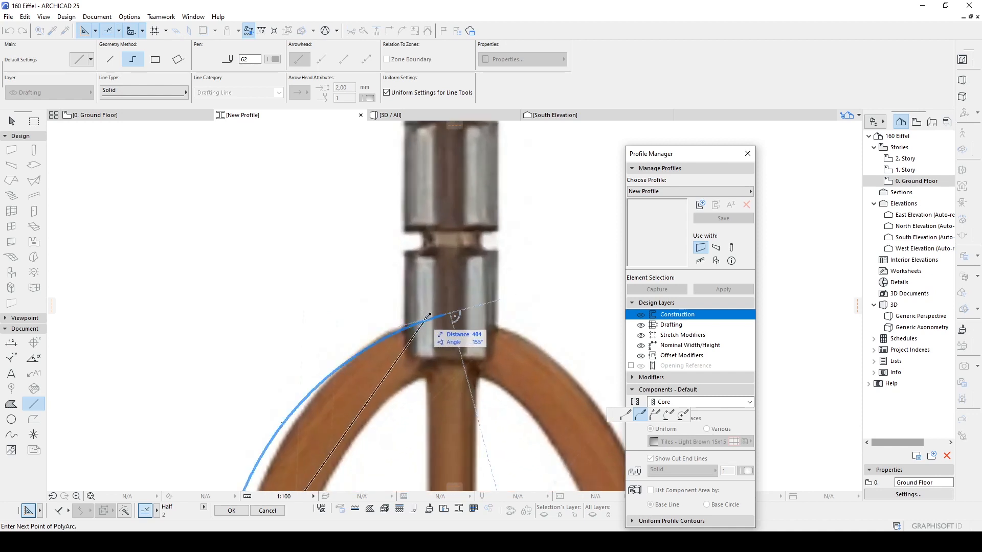
middle_drag(324, 402, 417, 221)
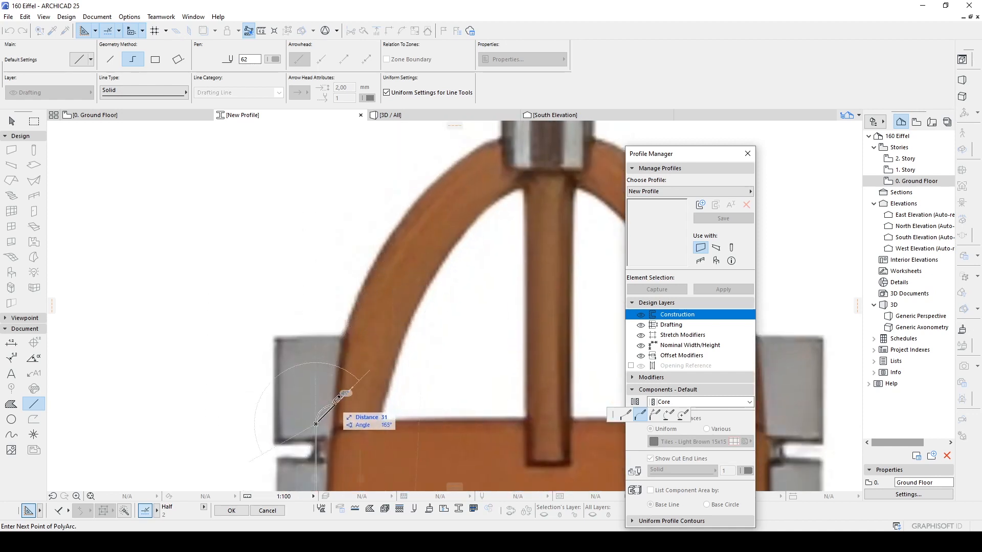
middle_drag(333, 402, 388, 243)
scroll(390, 233, down, 4)
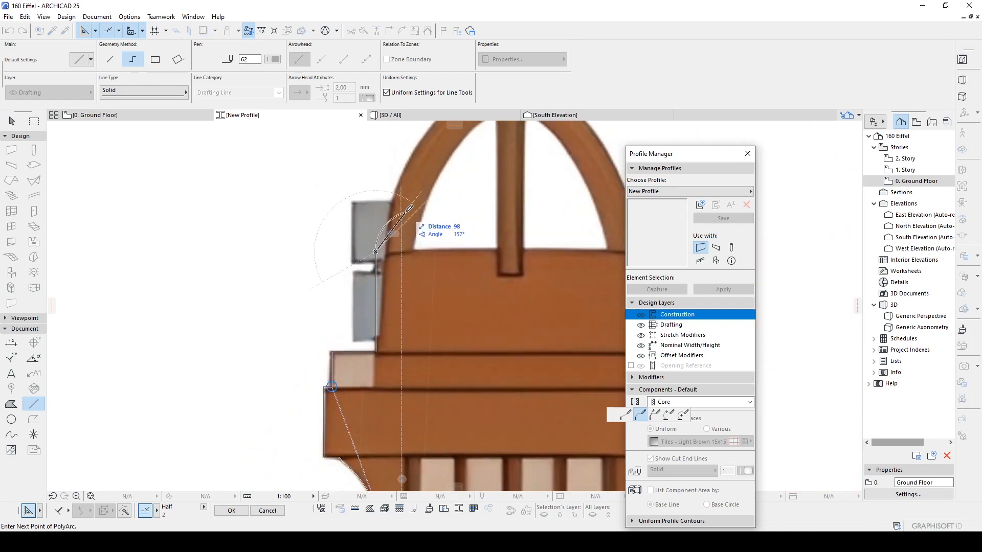
scroll(324, 263, up, 5)
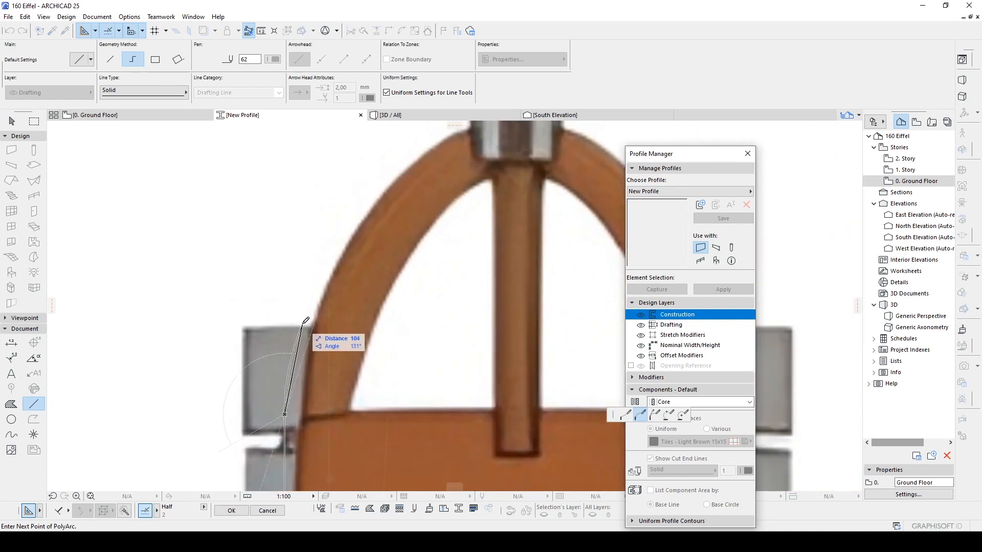
middle_drag(316, 323, 348, 244)
Add a straight horizontal segment to the arch's outer foot and a short vertical segment up along the arch edge.
click(625, 414)
click(335, 335)
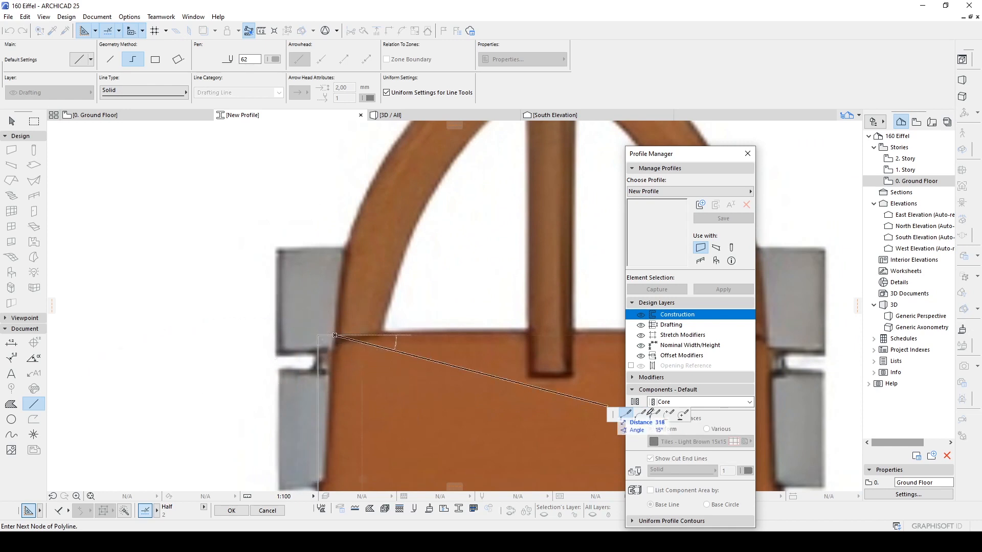
click(643, 416)
middle_drag(425, 221, 362, 359)
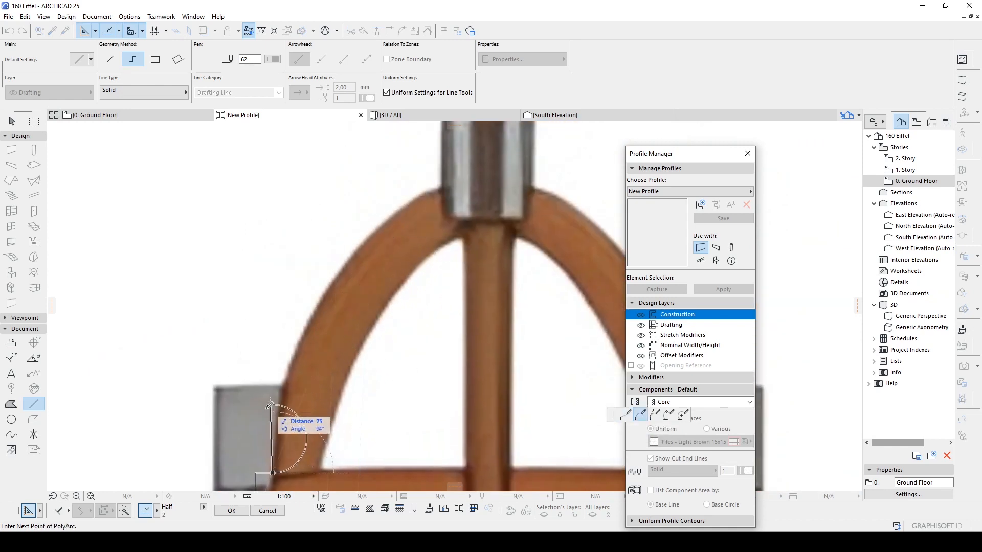
scroll(338, 445, up, 3)
middle_drag(252, 412, 370, 318)
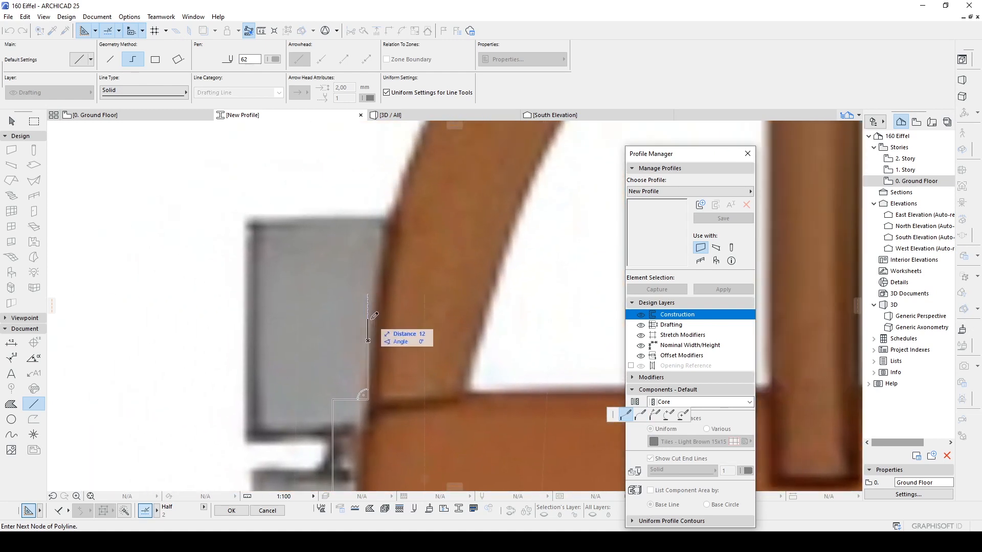
Trace the outer edge of the top arch with a tangential arc ending where the arch meets the mast.
click(640, 415)
scroll(512, 361, down, 1)
scroll(444, 264, down, 2)
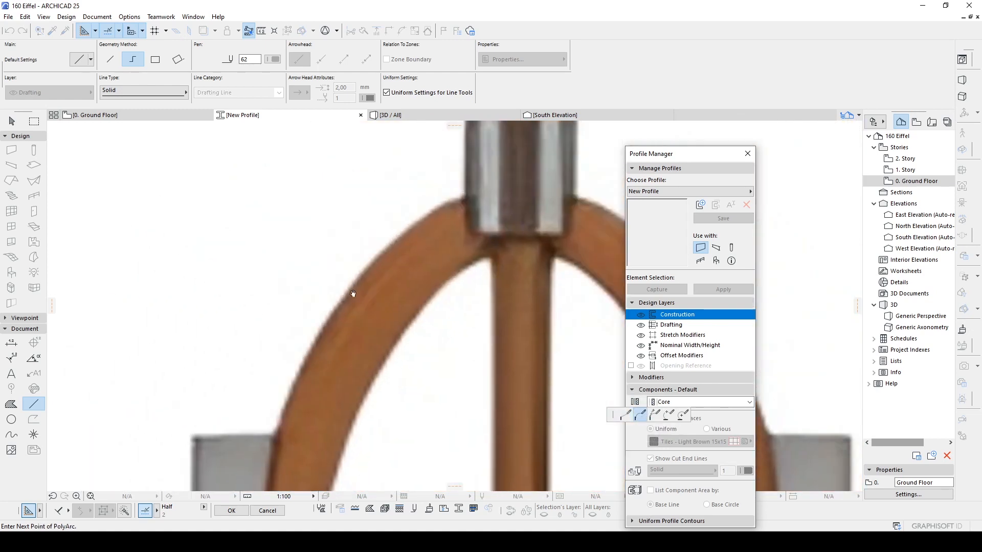
click(463, 197)
scroll(464, 197, down, 3)
middle_drag(464, 197, 436, 314)
Trace the mast's left edge and the narrower cap above it with straight segments, ending at the foot of the thin rod.
click(626, 415)
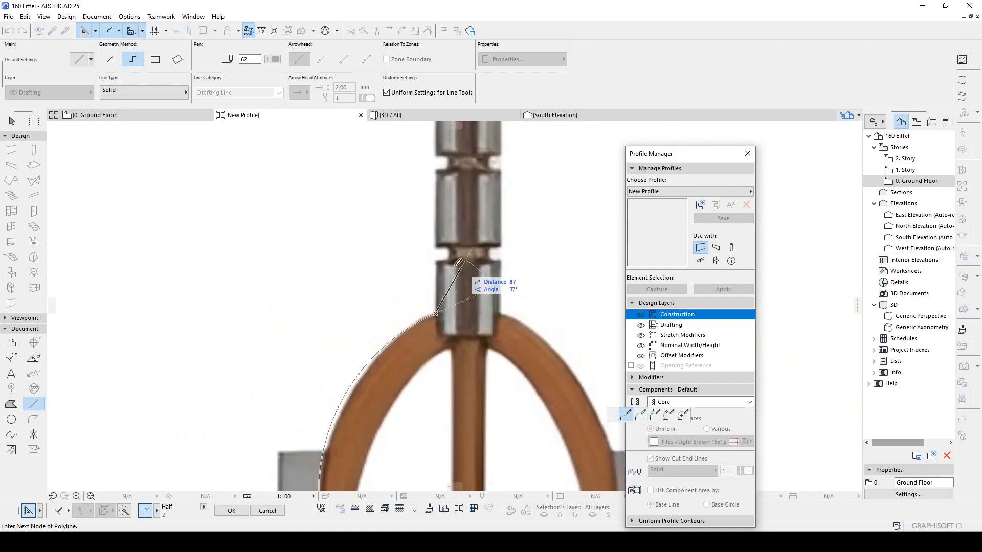
scroll(450, 271, down, 5)
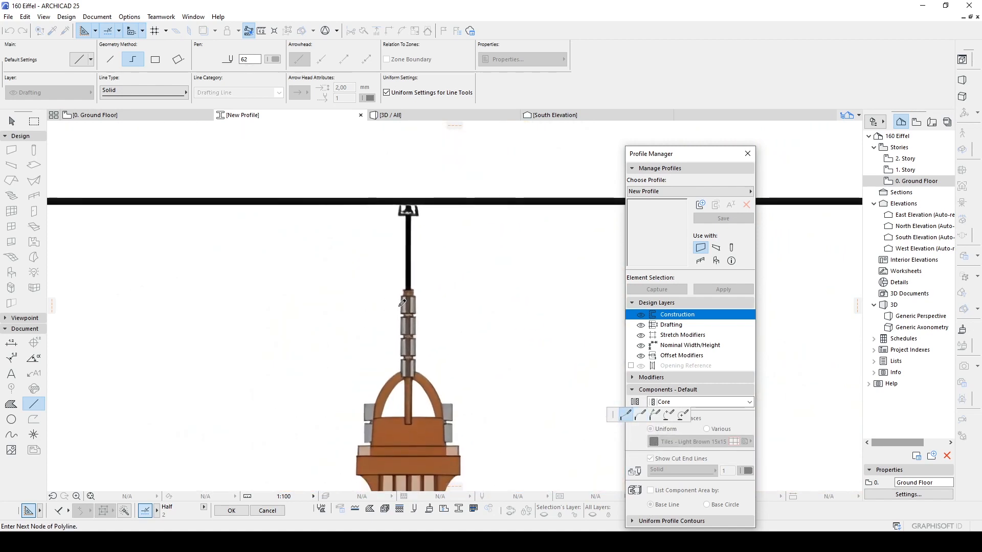
scroll(404, 286, up, 3)
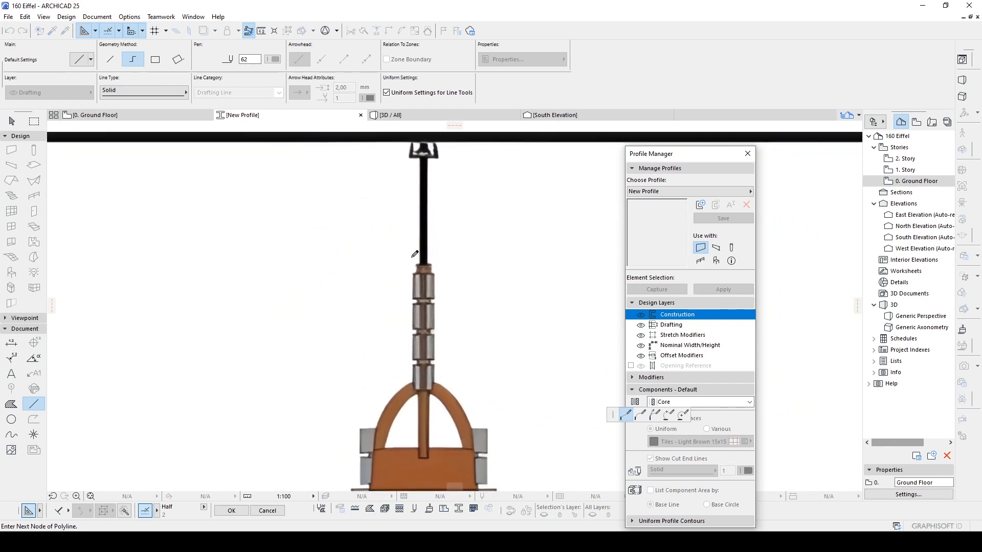
scroll(414, 258, up, 2)
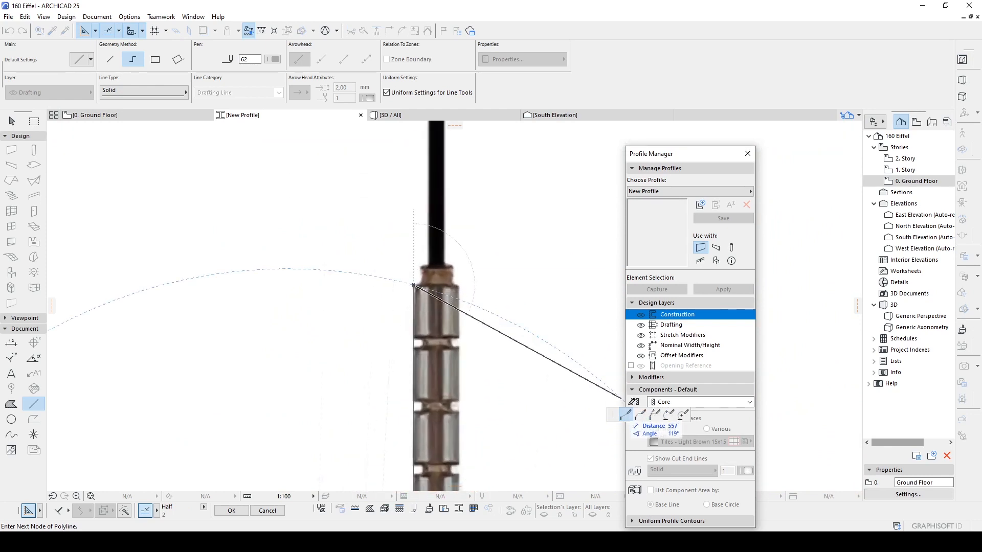
click(641, 414)
scroll(432, 276, up, 2)
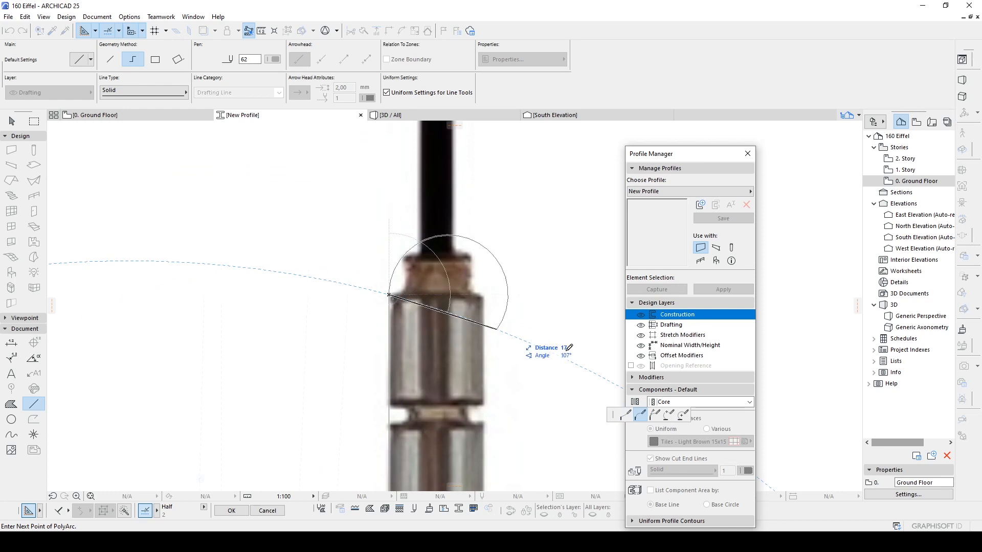
click(629, 418)
scroll(352, 218, up, 2)
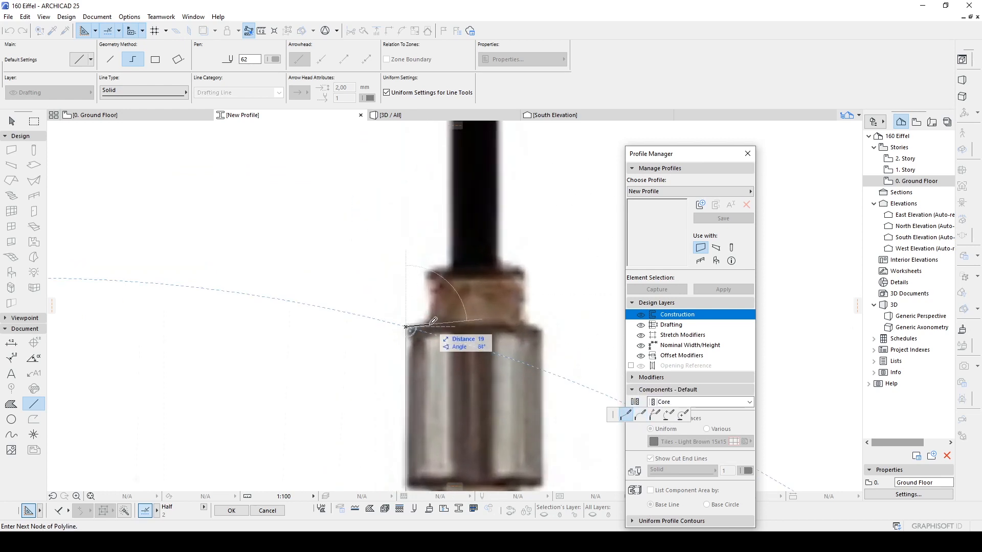
click(428, 273)
click(451, 265)
Trace the thin rod up to the black bar, add a short segment to the rod's centre and finish the polyline.
scroll(453, 262, down, 2)
middle_drag(453, 237, 445, 409)
scroll(442, 179, down, 2)
middle_drag(442, 179, 442, 386)
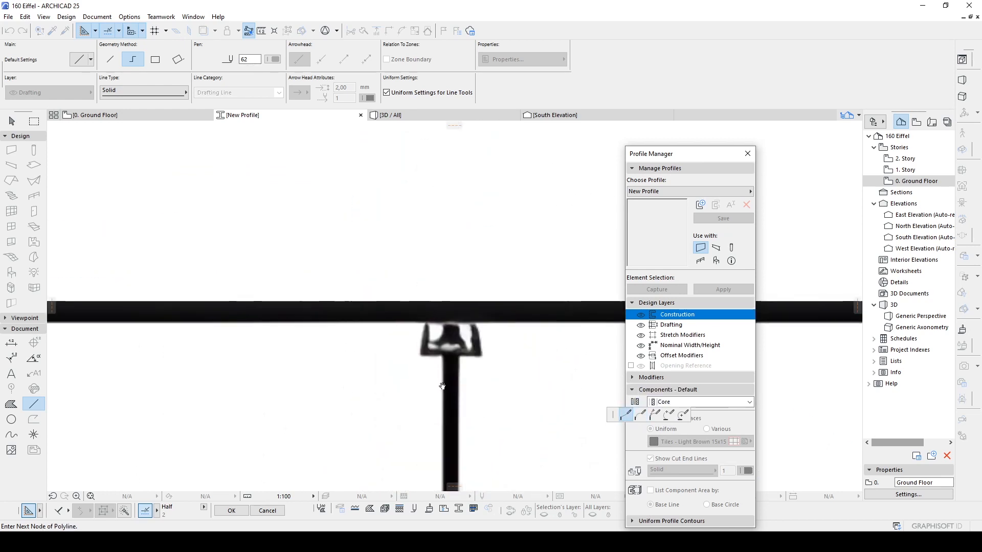
click(442, 321)
scroll(442, 320, up, 2)
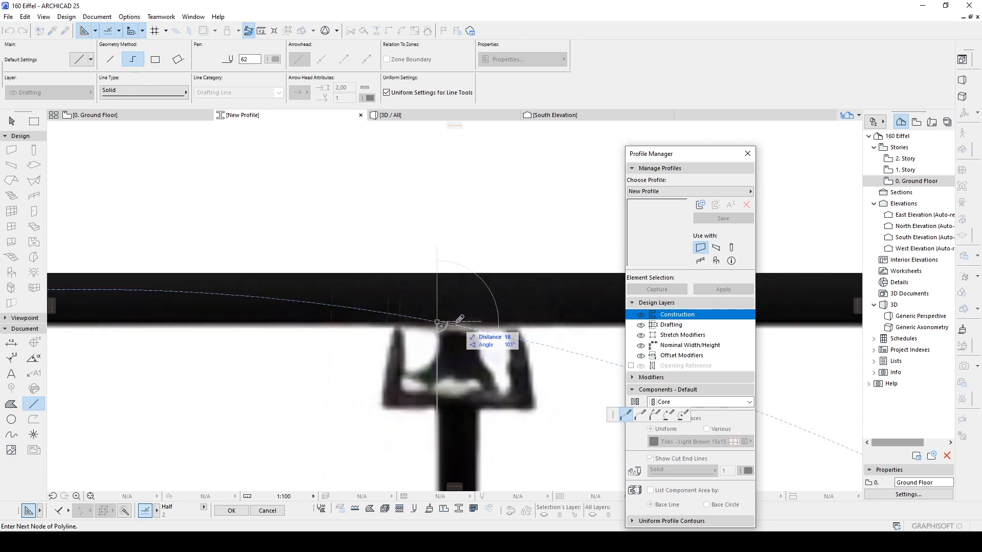
double_click(437, 322)
Suspend groups and stretch the free end of the short segment at the rod's top so the segment runs horizontally.
scroll(445, 323, down, 3)
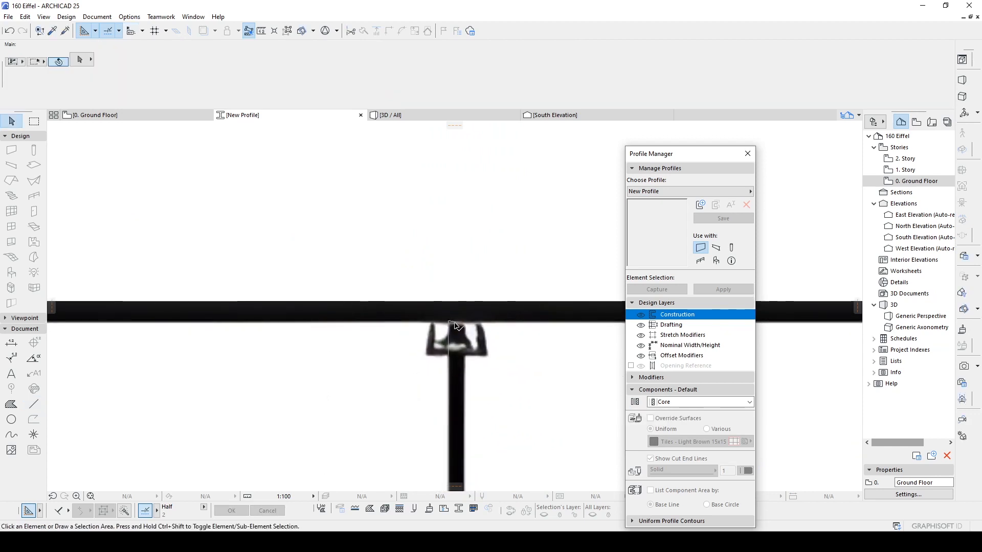
scroll(460, 326, up, 3)
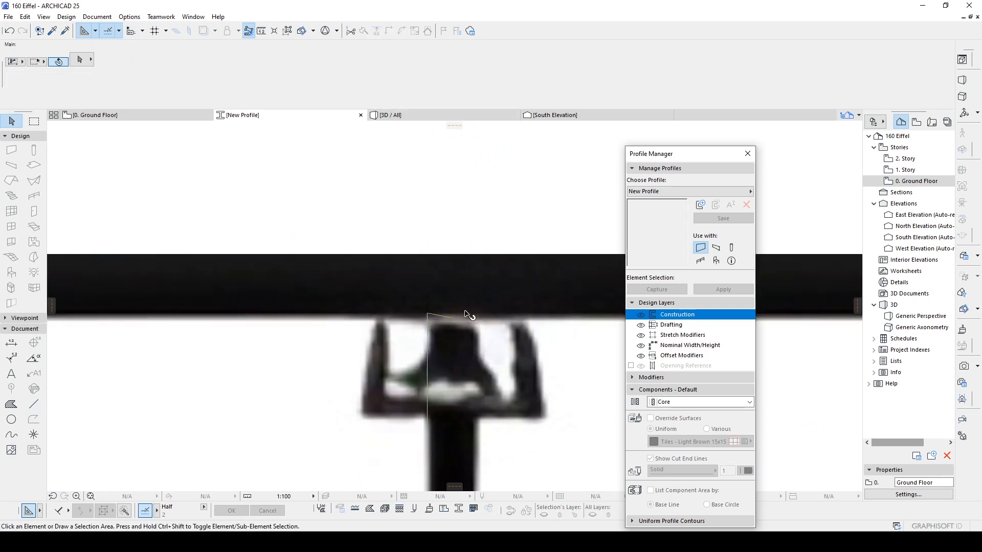
scroll(454, 320, up, 3)
click(456, 319)
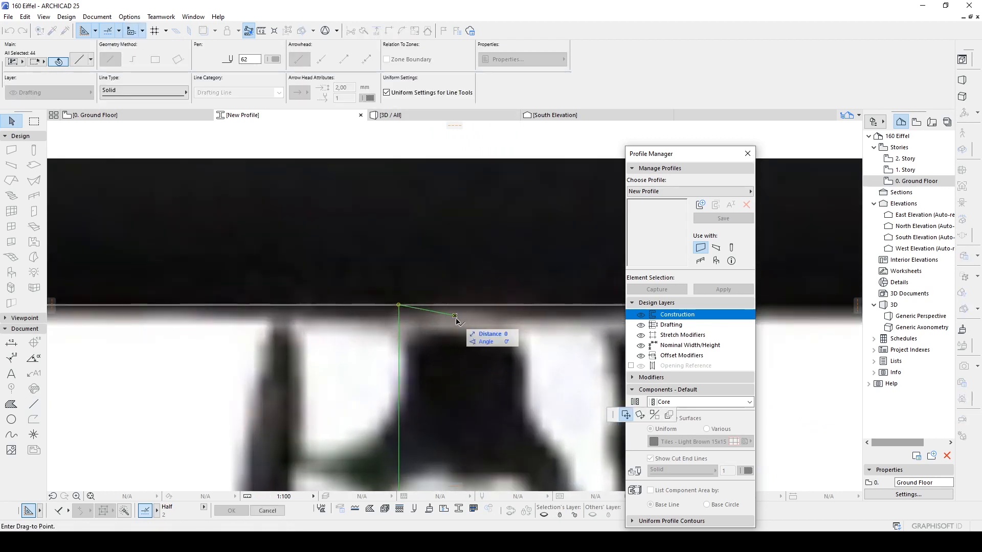
key(Escape)
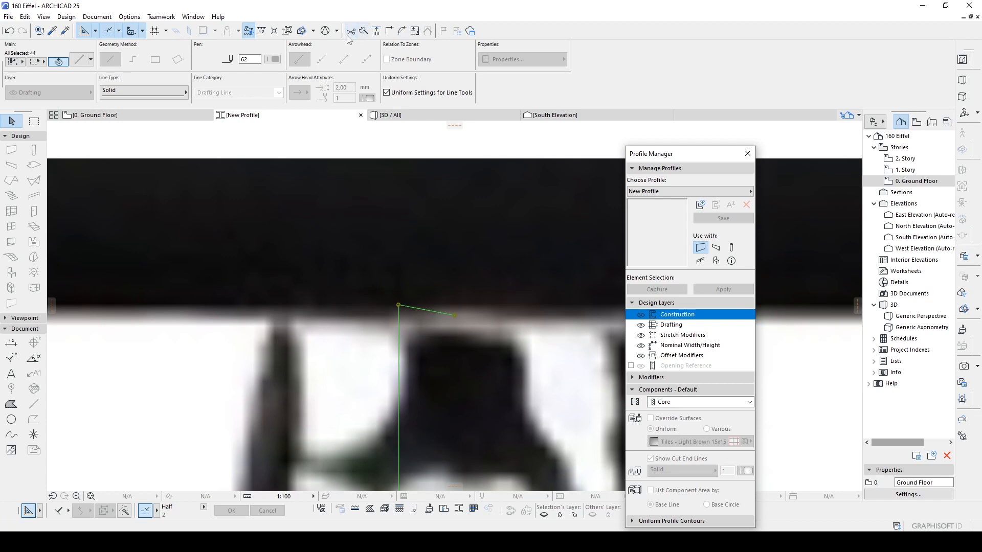
click(441, 313)
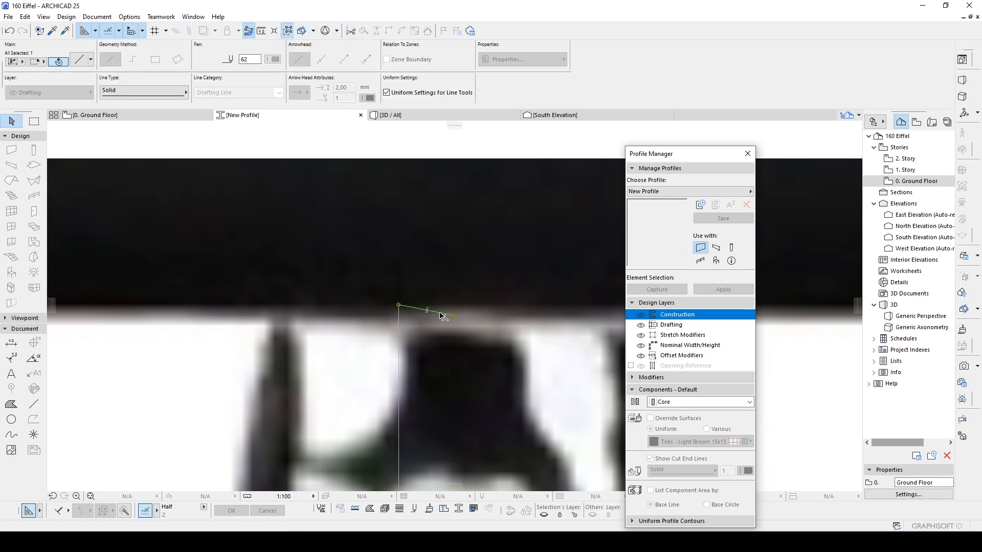
click(455, 316)
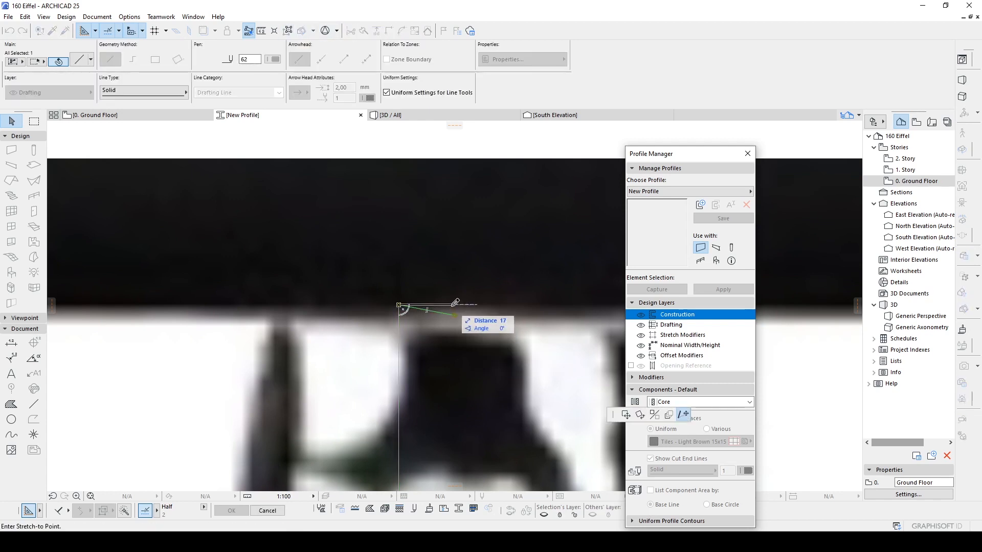
key(Escape)
Examine how the traced outline follows the lower left leg and its base, down to the ground line.
scroll(433, 229, down, 10)
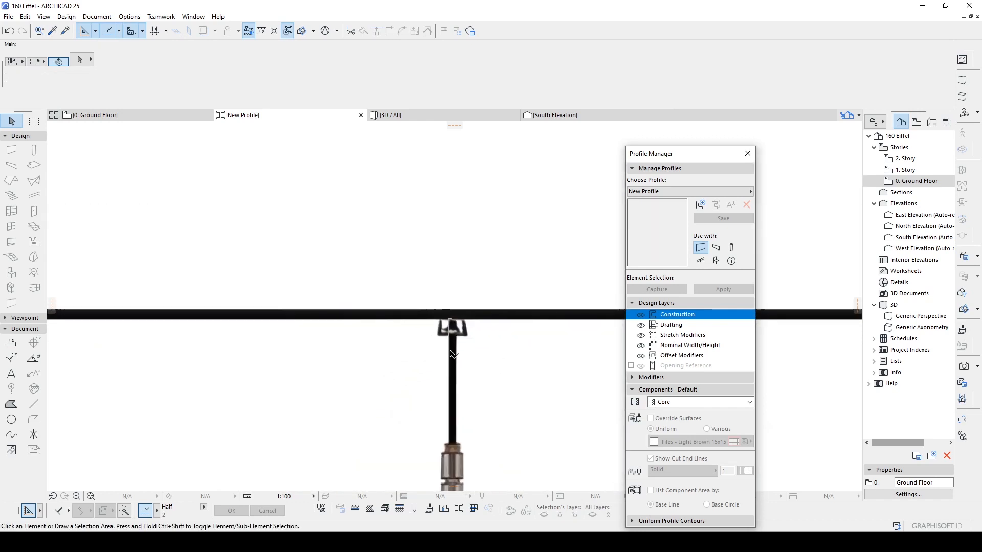
scroll(433, 230, down, 8)
scroll(428, 268, up, 8)
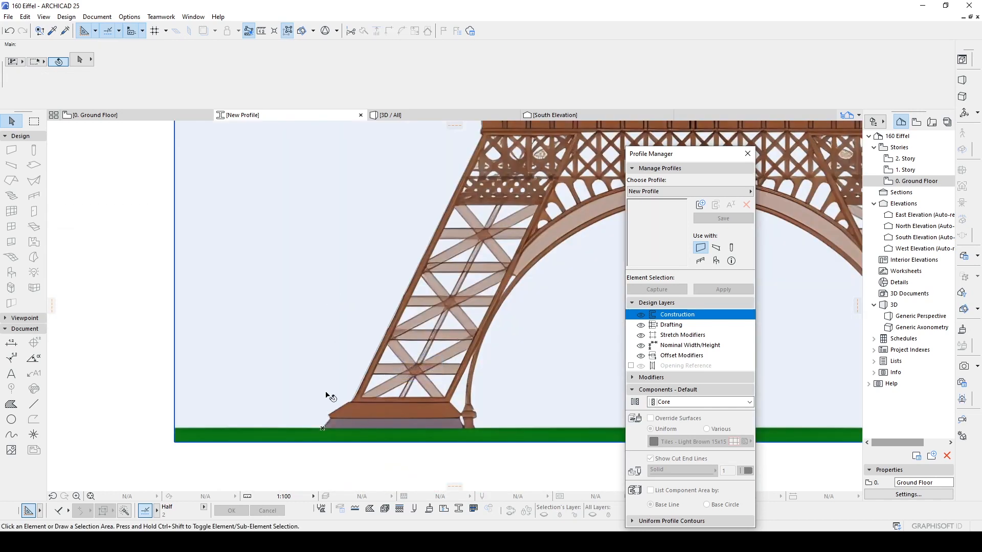
click(343, 400)
scroll(345, 405, down, 3)
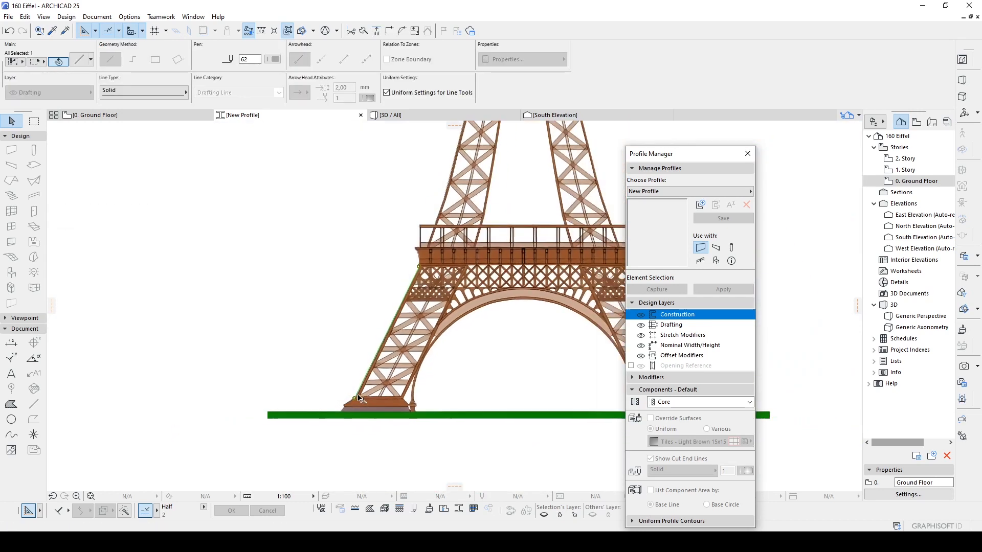
scroll(346, 407, up, 3)
scroll(366, 391, up, 2)
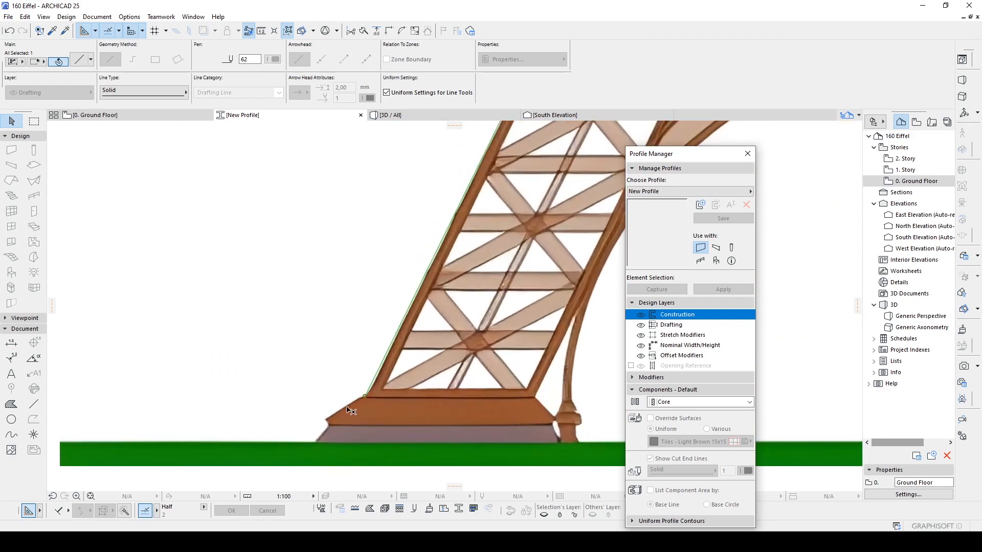
scroll(317, 409, up, 3)
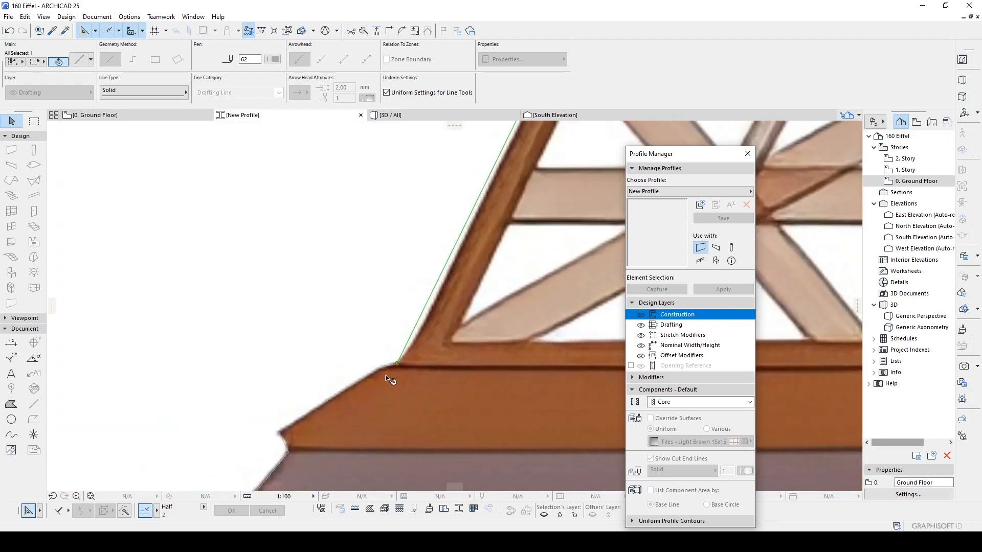
scroll(393, 375, down, 4)
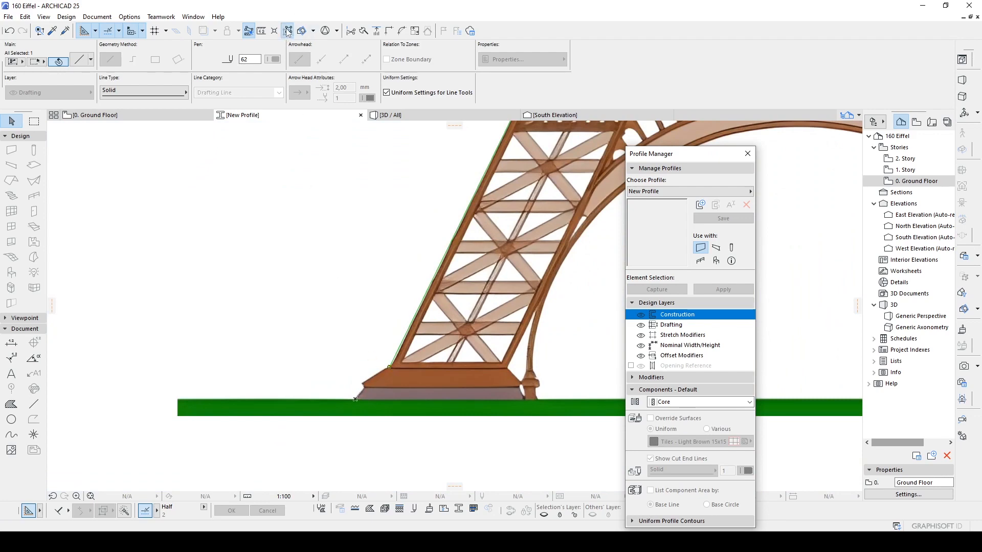
scroll(395, 340, down, 4)
scroll(399, 327, up, 4)
scroll(409, 267, down, 4)
middle_drag(406, 263, 410, 315)
key(Escape)
Select the entire traced outline with a selection rectangle and group its segments.
click(312, 167)
middle_drag(382, 349, 385, 308)
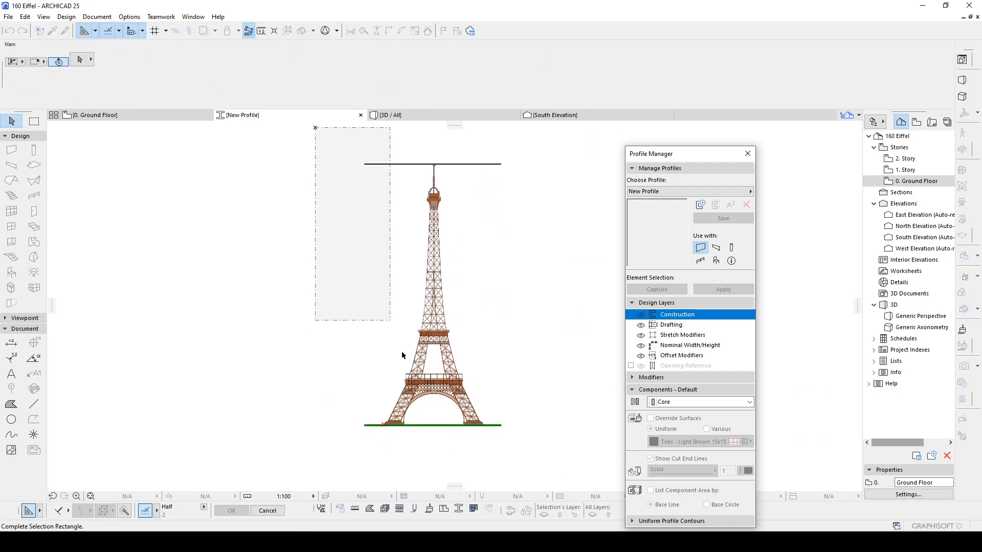
click(443, 452)
scroll(432, 184, up, 5)
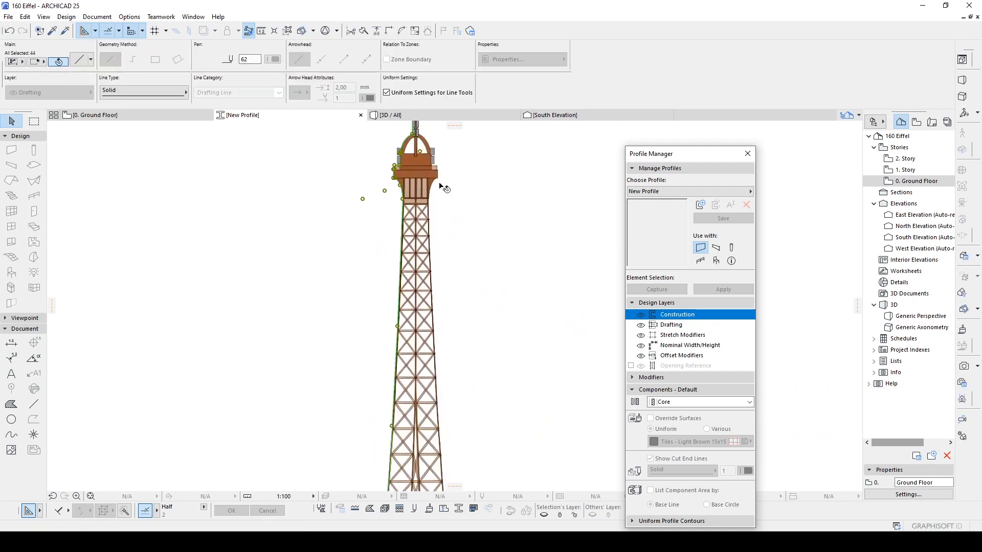
scroll(355, 192, down, 2)
scroll(396, 277, up, 3)
scroll(397, 278, up, 2)
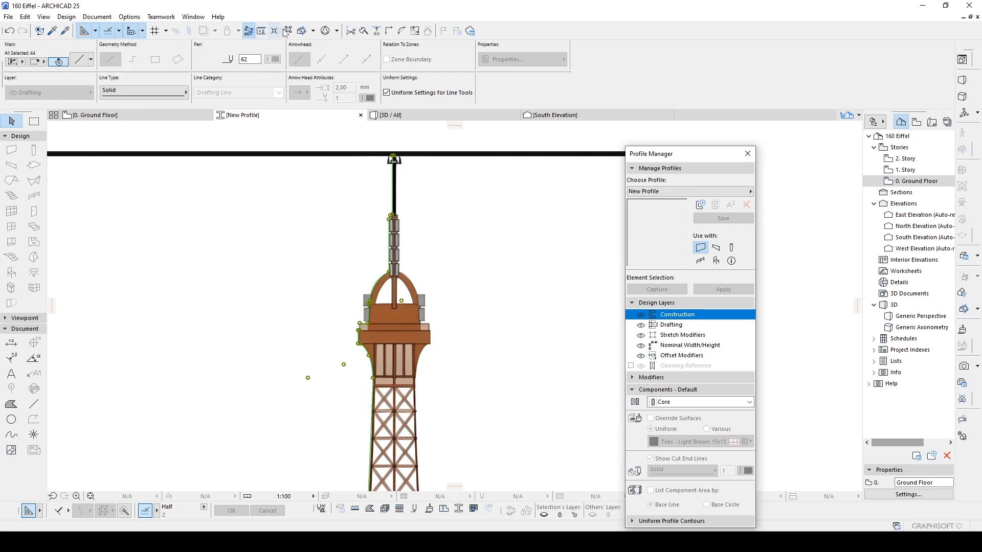
middle_drag(376, 306, 377, 342)
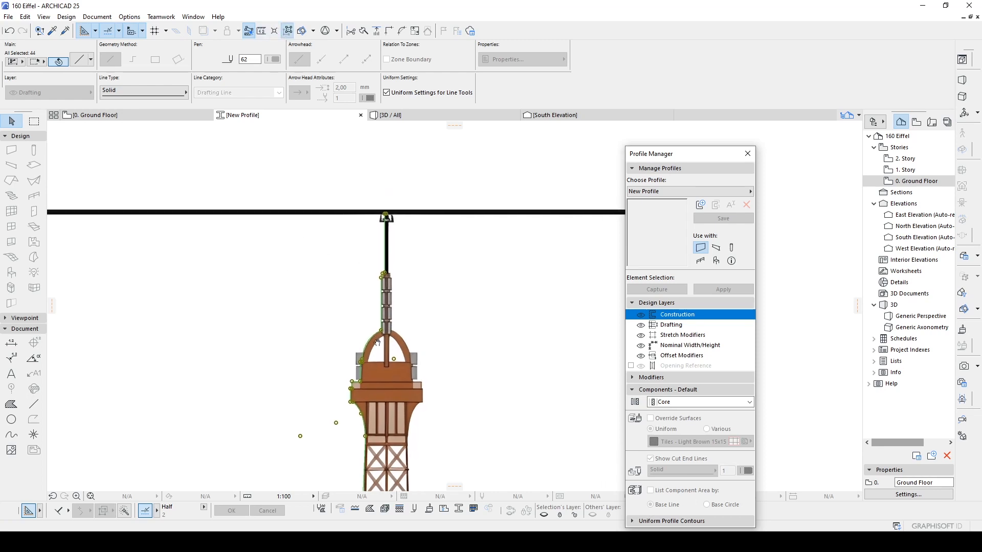
right_click(350, 170)
click(25, 16)
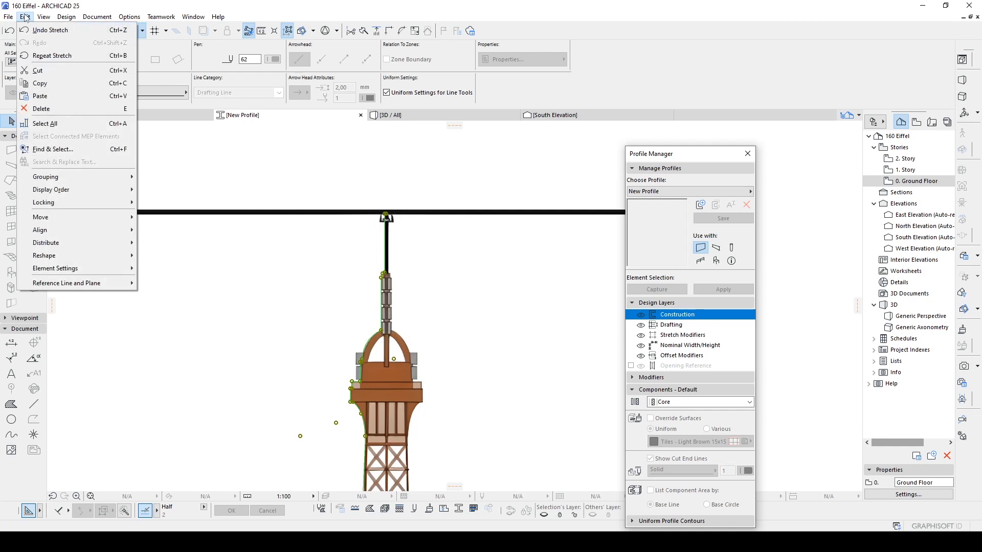
mouse_move(73, 182)
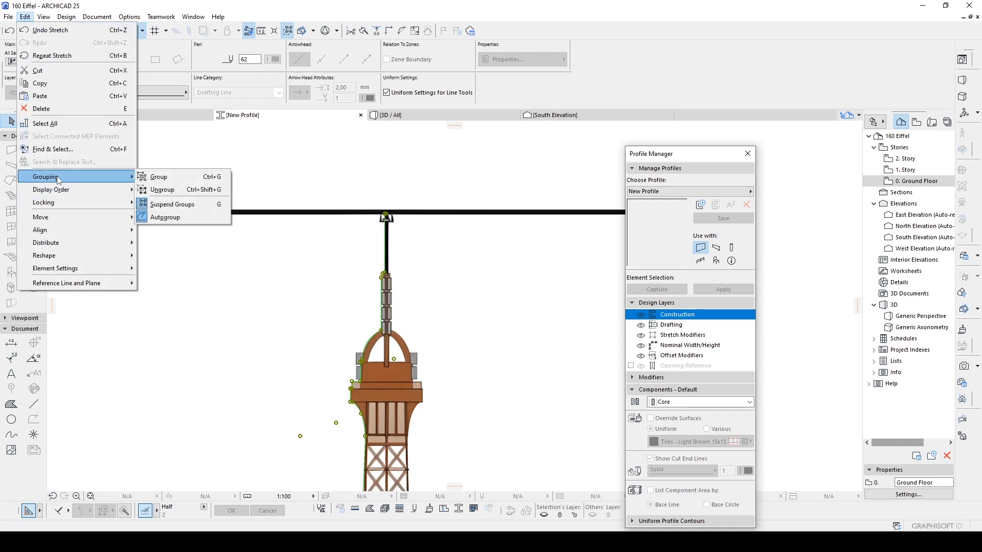
click(158, 178)
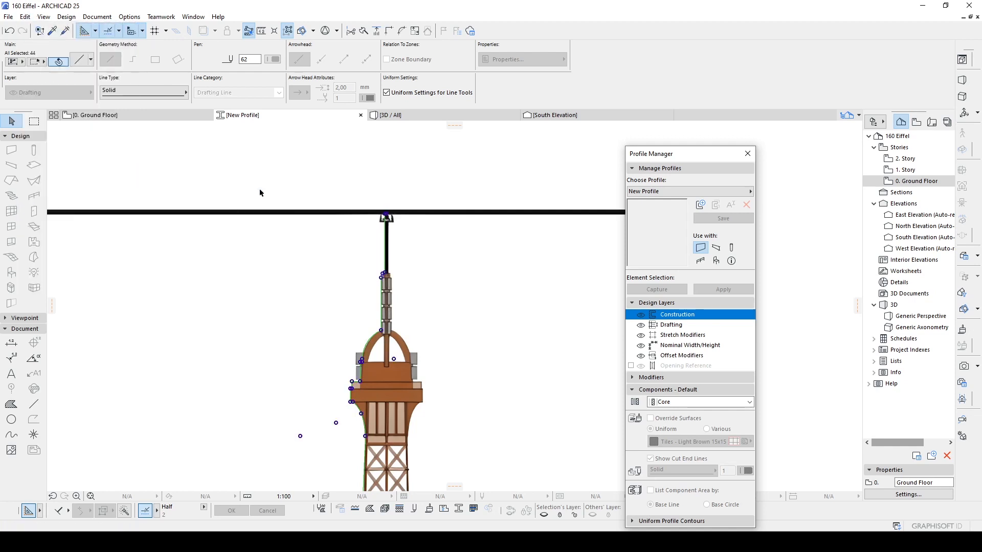
Drag a copy of the grouped outline from the free end of the rod's top segment back onto the same point.
scroll(325, 196, down, 2)
middle_drag(362, 473, 403, 140)
middle_drag(404, 352, 429, 176)
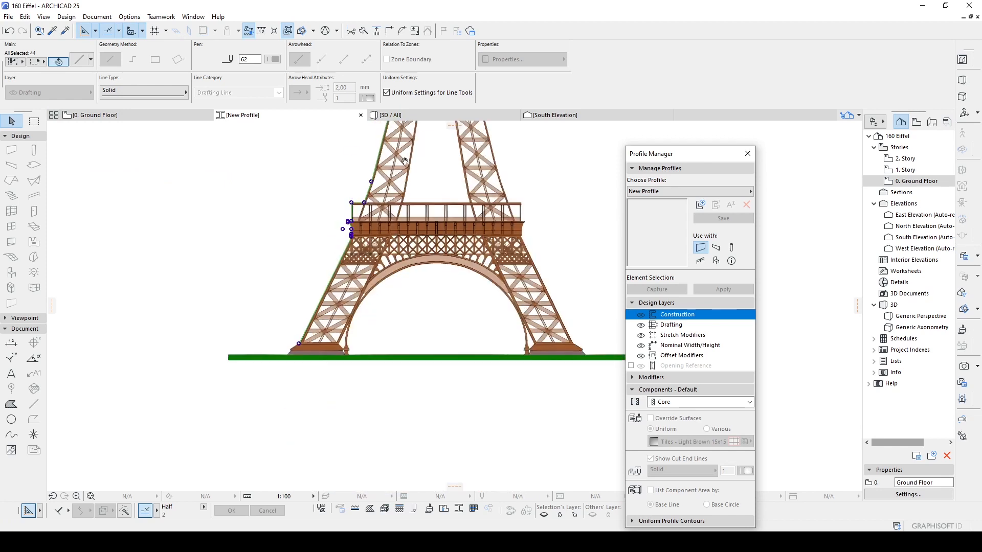
scroll(428, 255, down, 5)
scroll(420, 287, up, 8)
scroll(340, 310, up, 3)
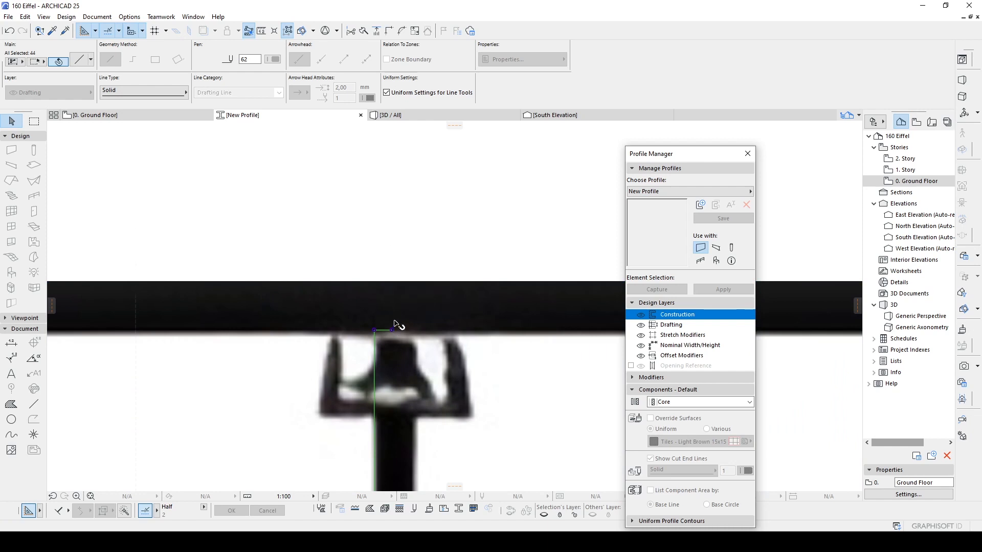
right_click(392, 331)
mouse_move(422, 422)
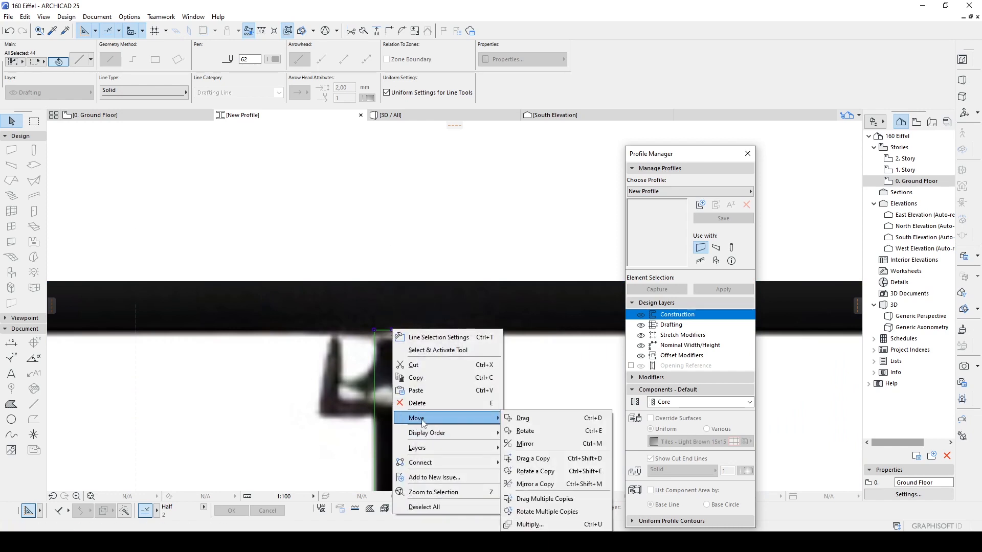
click(535, 458)
click(392, 332)
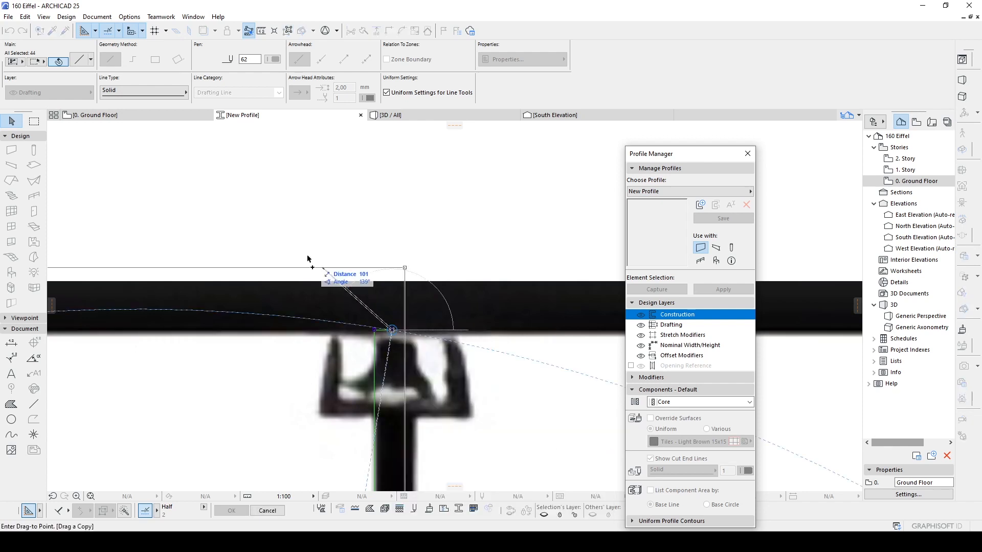
click(392, 332)
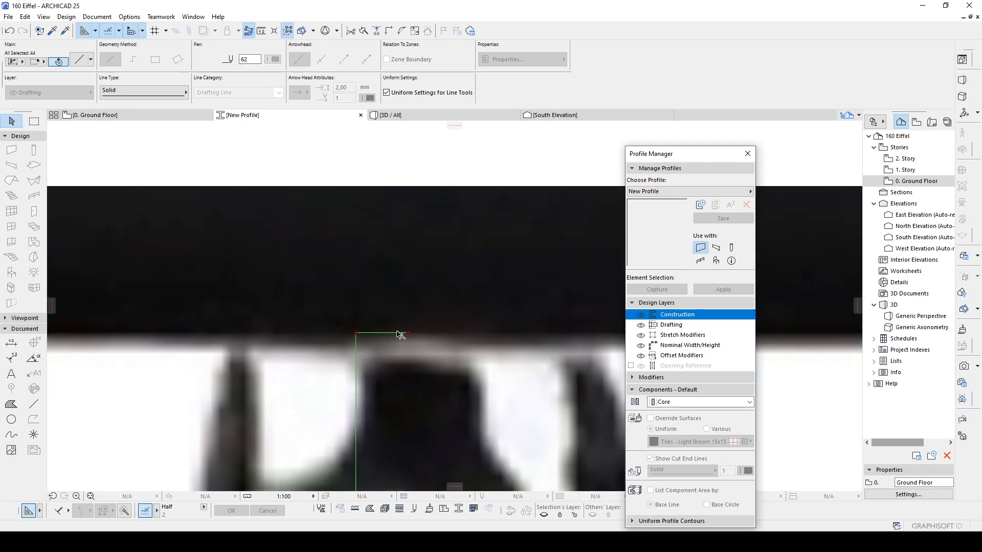
click(397, 336)
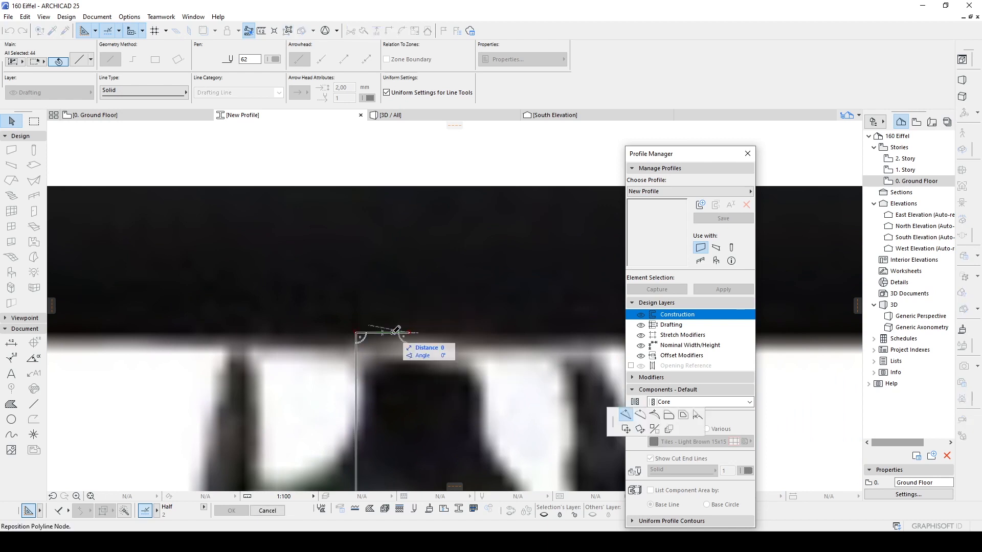
drag(611, 423, 516, 382)
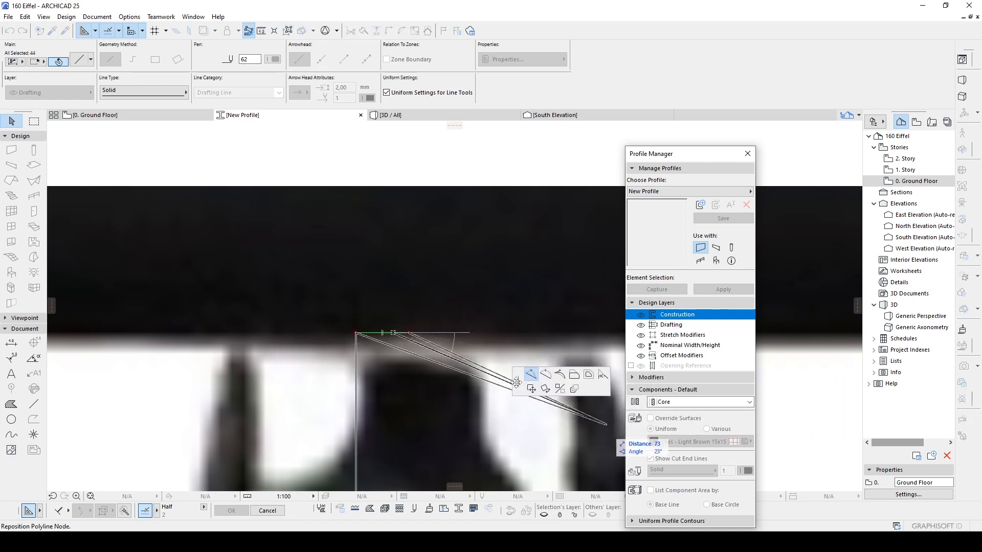
click(587, 377)
scroll(410, 353, down, 8)
middle_drag(410, 353, 428, 148)
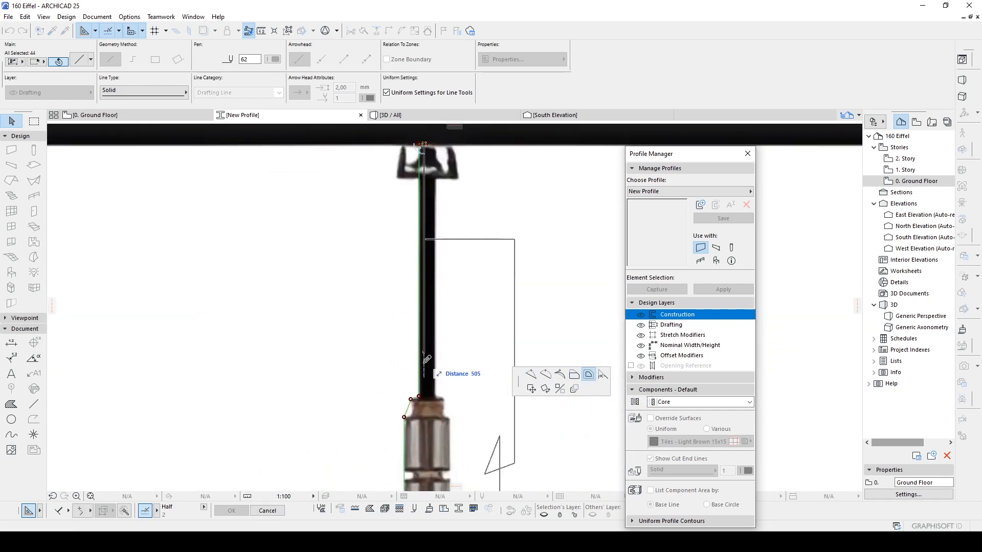
scroll(431, 154, up, 5)
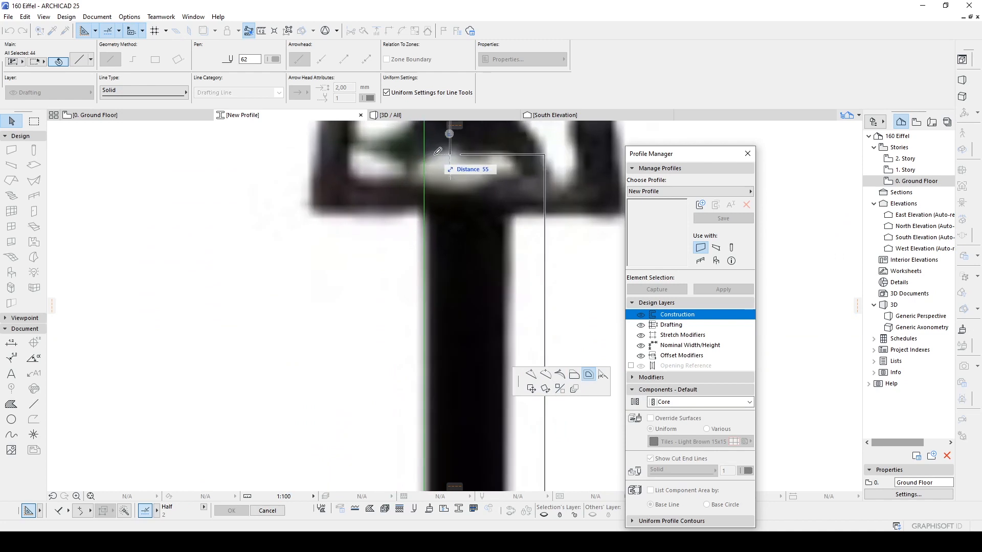
middle_drag(435, 153, 424, 352)
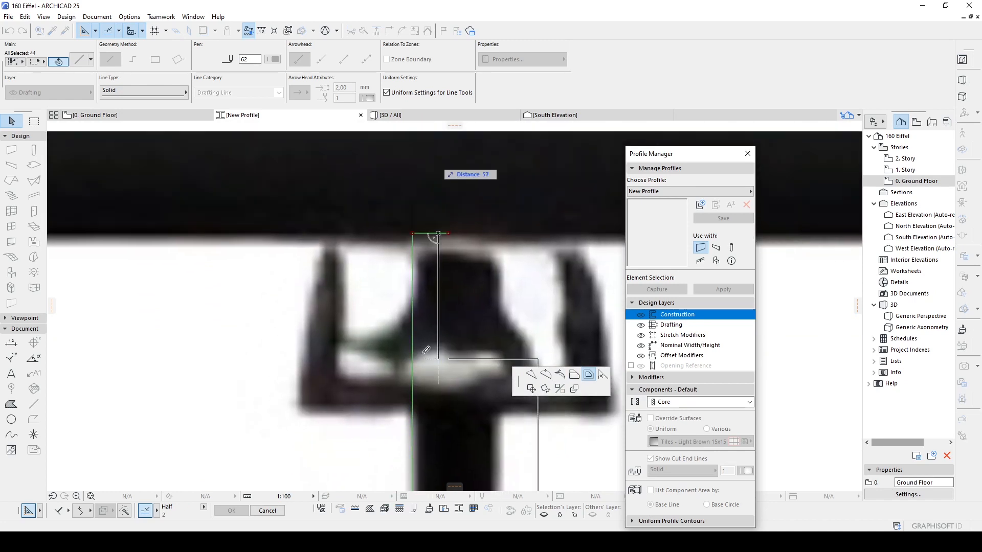
click(438, 247)
scroll(439, 241, down, 5)
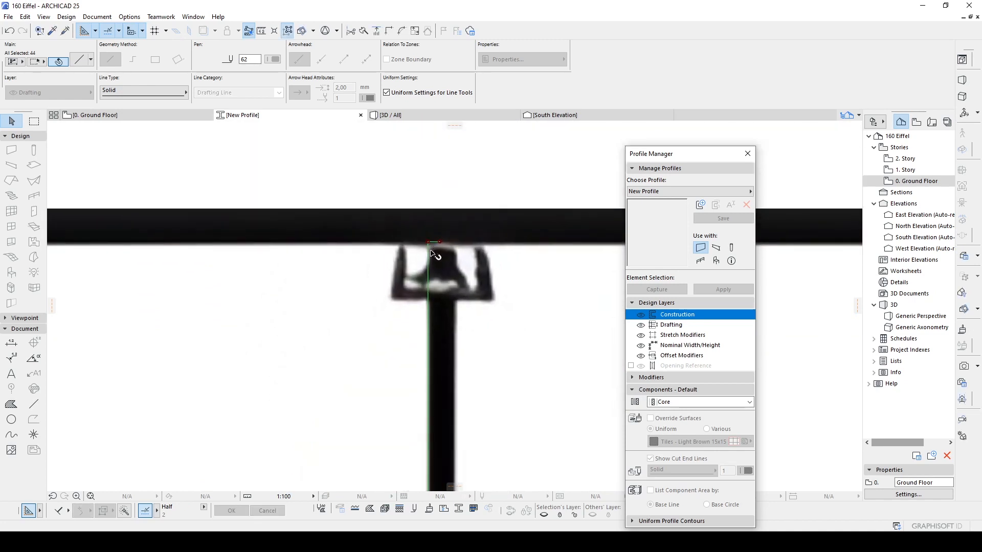
Offset the copied outline inward by about 36, picking the distance across the strut of the tower leg.
scroll(390, 278, up, 10)
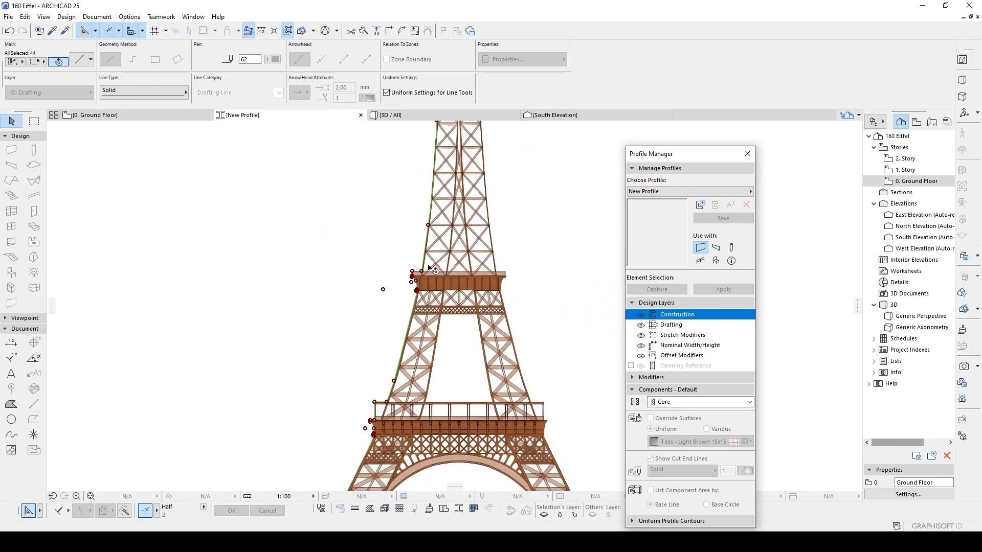
scroll(409, 339, up, 3)
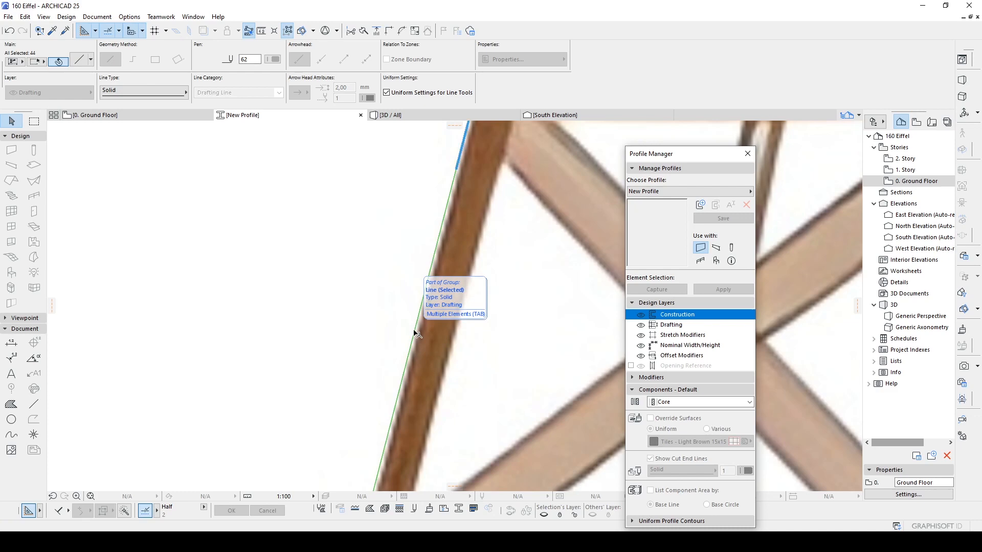
click(415, 330)
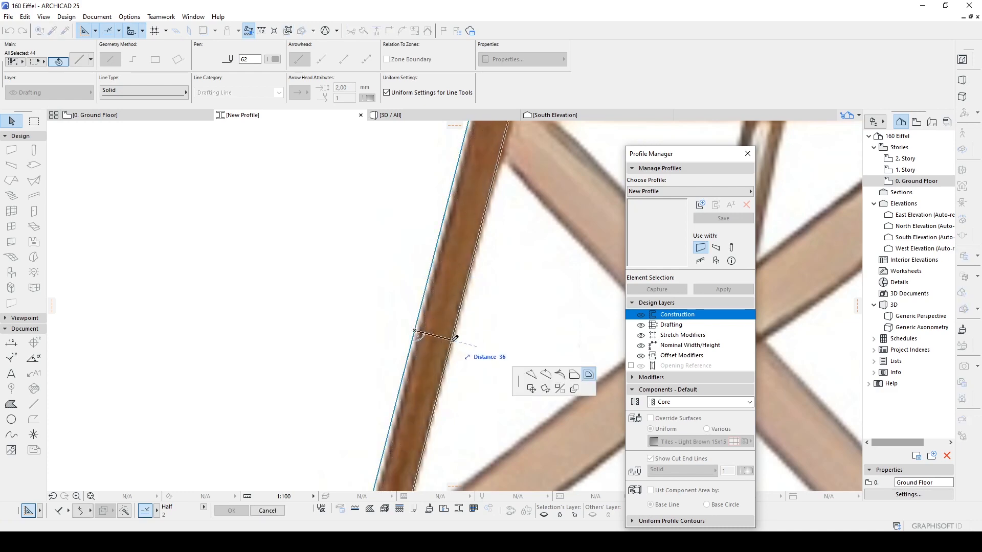
key(Escape)
Draw a short horizontal line along the ground from the outer outline's lower end across the inner outline.
scroll(416, 256, down, 10)
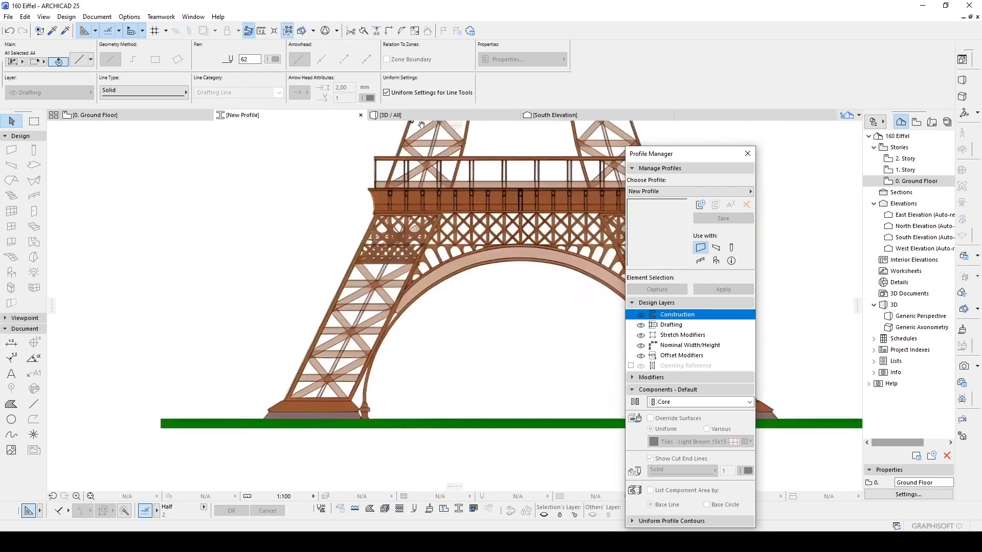
scroll(358, 285, up, 8)
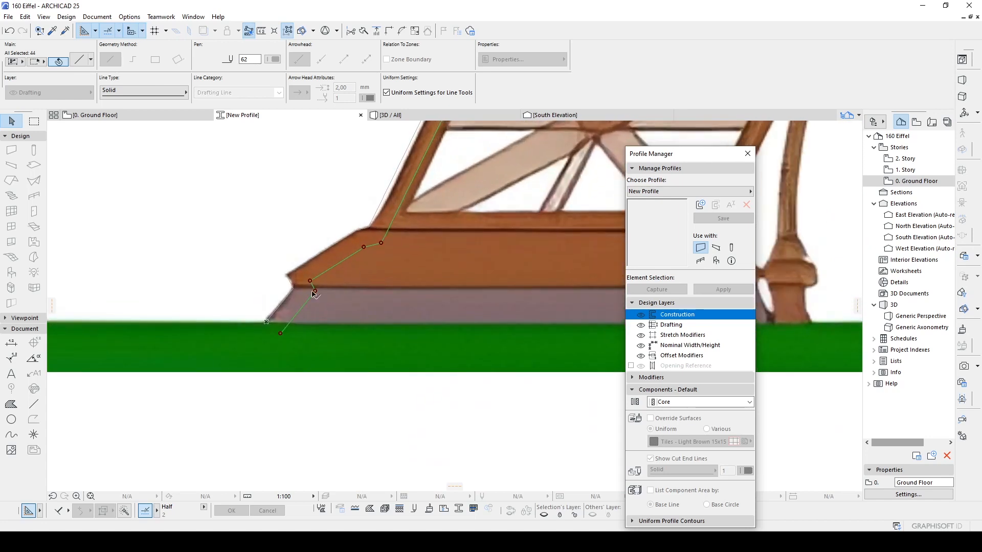
key(Escape)
scroll(274, 322, up, 4)
key(l)
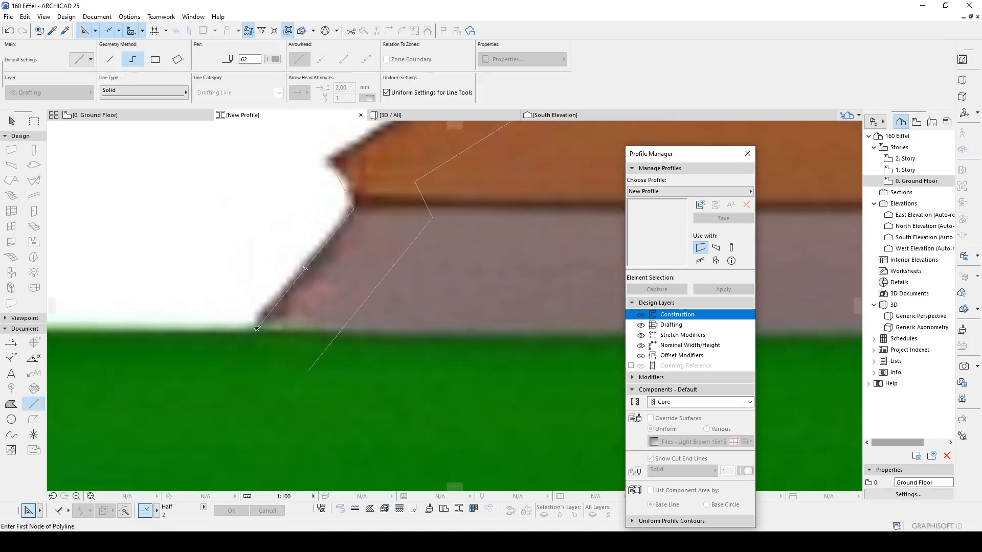
click(256, 327)
double_click(339, 329)
key(Escape)
Move the inner outline's vertical line beside the stacked cylinders onto the tower's centre, using the rod's short top segment as reference.
scroll(335, 337, down, 10)
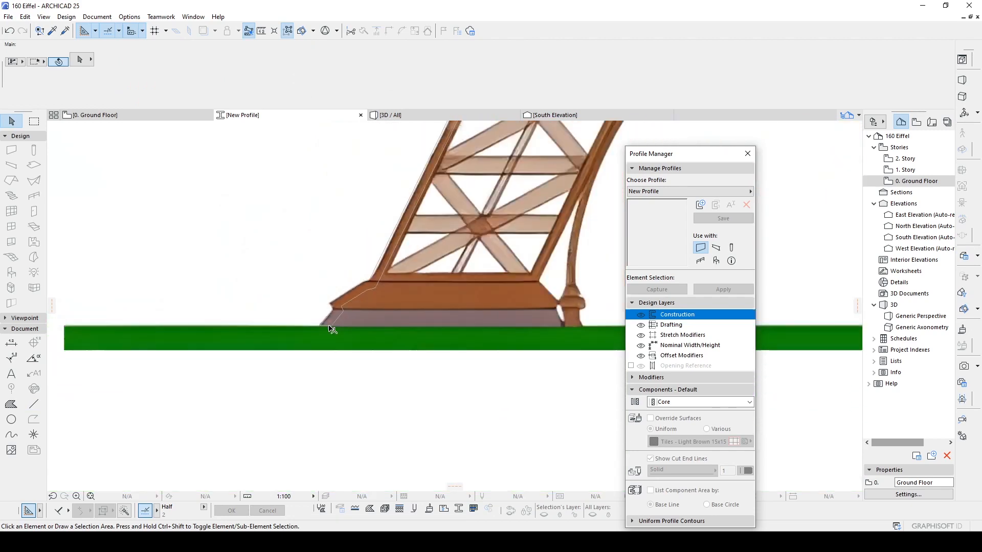
scroll(419, 222, up, 10)
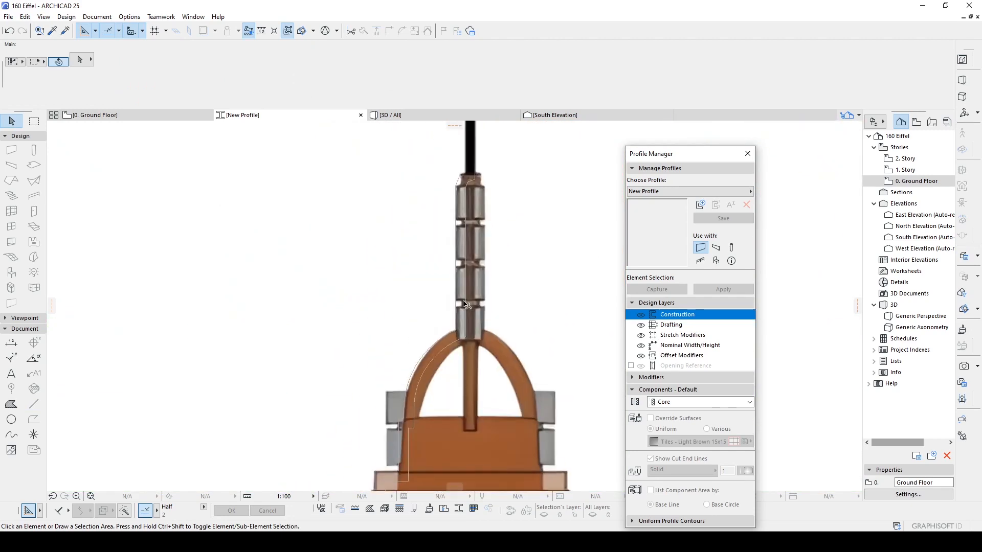
click(469, 350)
middle_drag(492, 204, 481, 449)
middle_drag(458, 237, 445, 377)
scroll(446, 358, down, 4)
middle_drag(449, 342, 454, 115)
scroll(448, 350, up, 4)
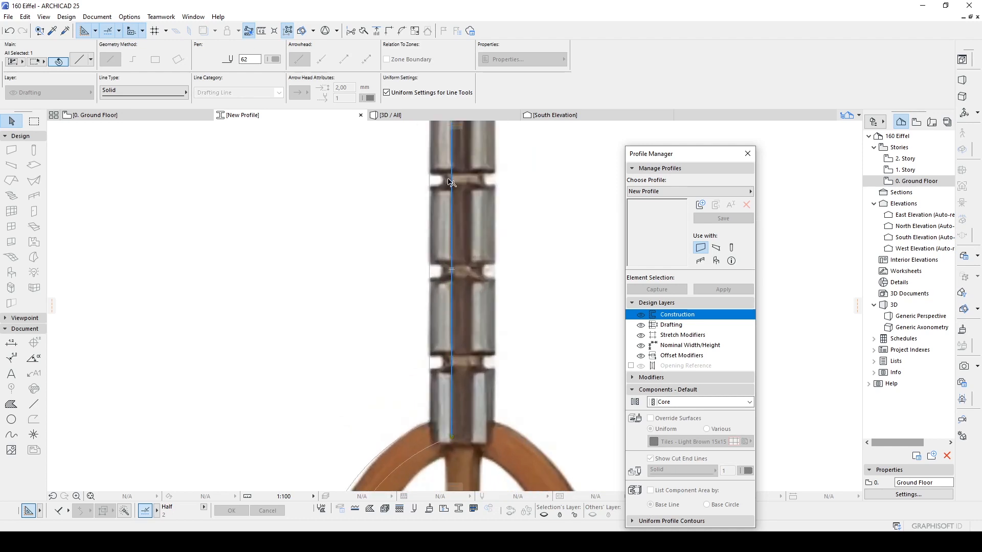
scroll(450, 266, down, 6)
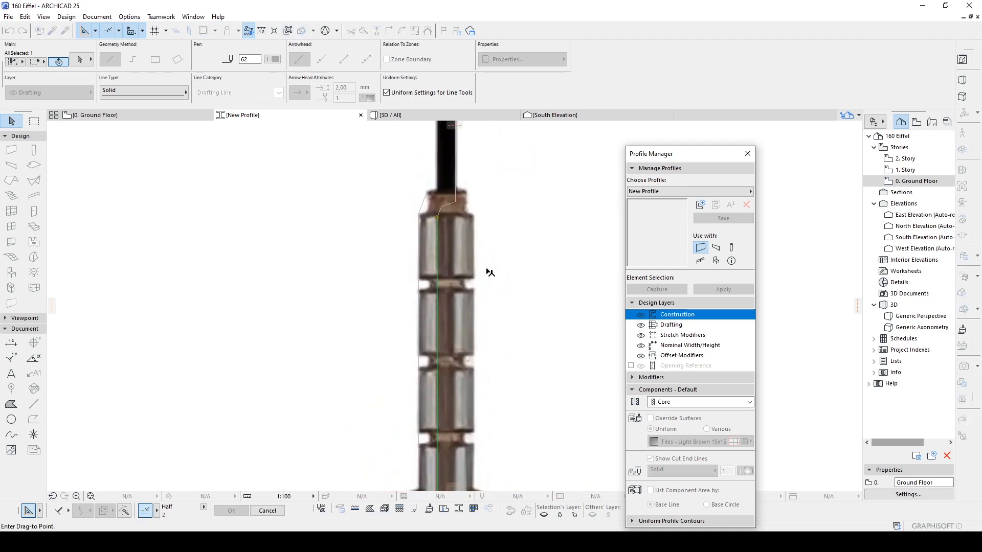
scroll(453, 266, up, 5)
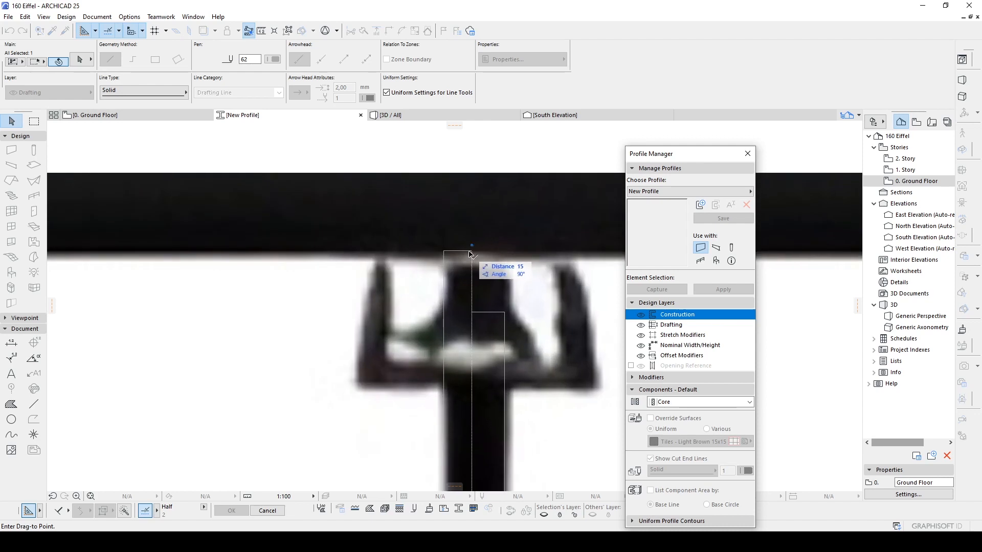
click(471, 254)
Delete the leftover inner outline segments around the rod and above the stacked cylinders.
scroll(475, 271, down, 5)
scroll(481, 302, down, 1)
middle_drag(484, 310, 484, 222)
middle_drag(477, 401, 480, 301)
scroll(475, 327, up, 3)
key(Delete)
click(474, 321)
key(Delete)
click(486, 311)
key(Delete)
click(495, 297)
middle_drag(507, 230, 478, 394)
middle_drag(454, 246, 428, 439)
key(Delete)
scroll(435, 262, down, 2)
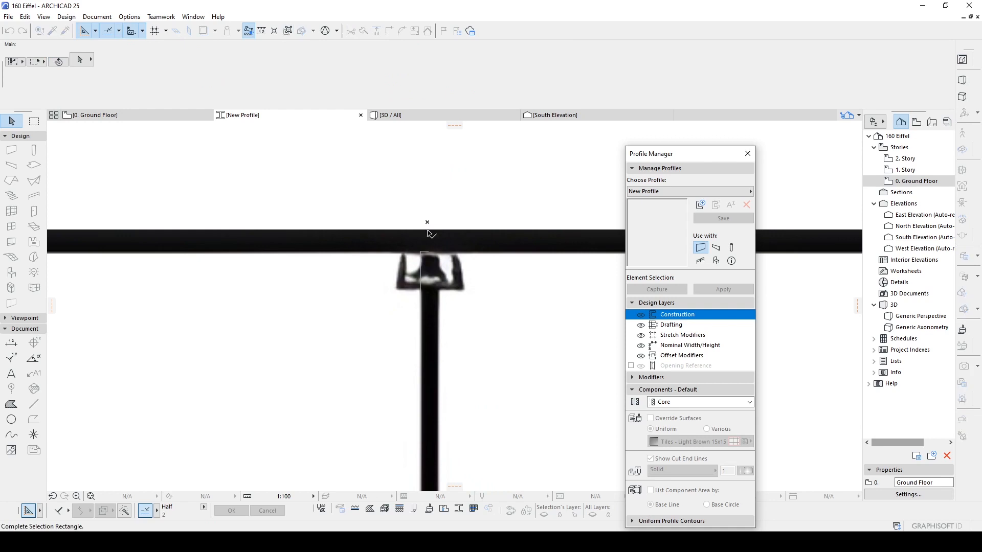
Stretch the upper end of the vertical centre line to the free end of the short segment at the rod's top.
scroll(450, 245, down, 5)
click(425, 396)
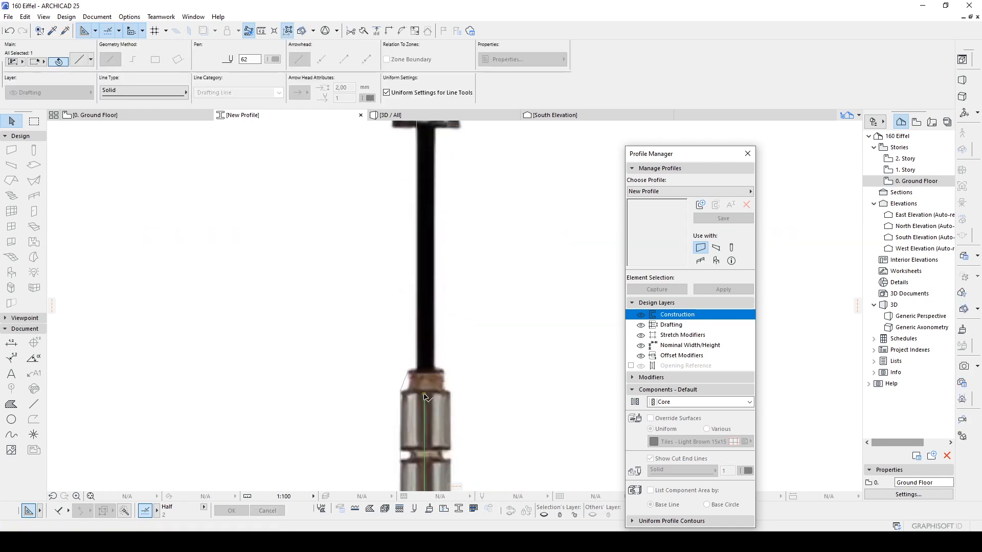
click(425, 395)
middle_drag(424, 145, 424, 333)
scroll(423, 284, up, 5)
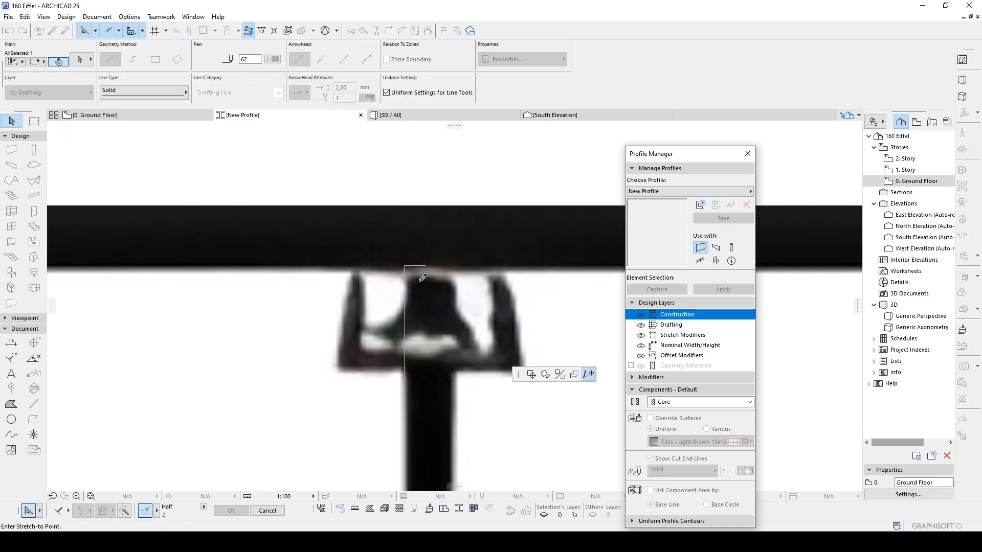
click(426, 267)
key(Escape)
Intersect the arch's inner arc with the vertical centre line at the foot of the stacked cylinders.
scroll(419, 271, down, 6)
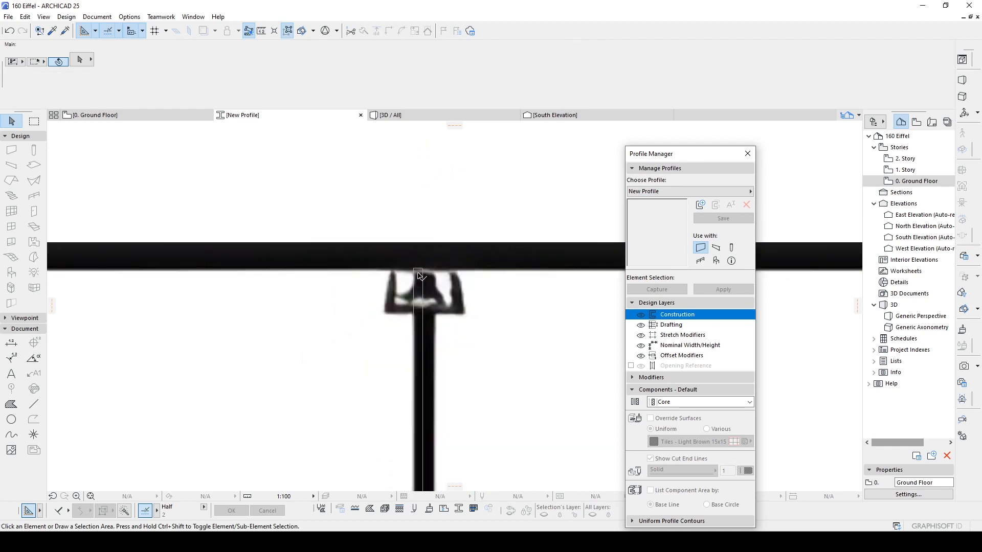
middle_drag(413, 284, 428, 185)
scroll(445, 295, up, 5)
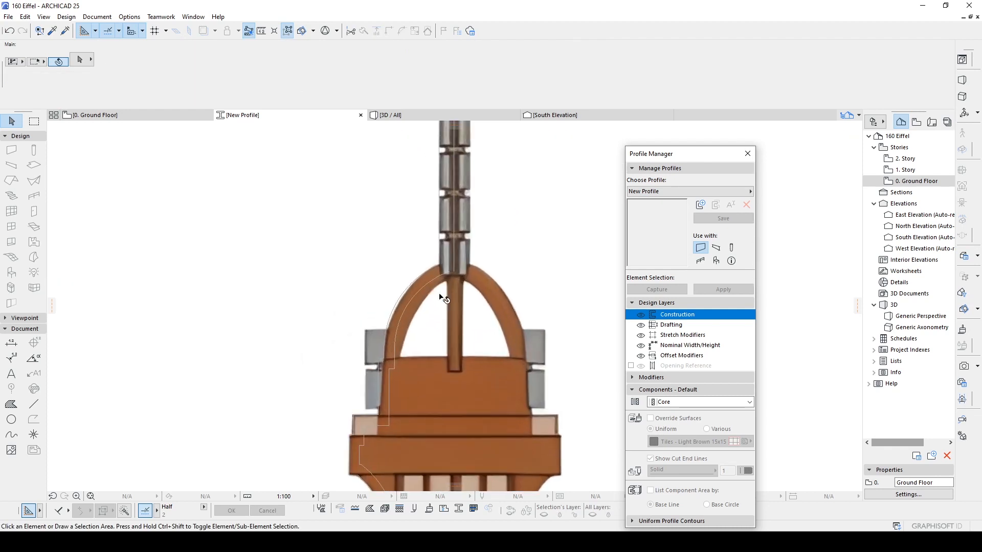
click(397, 287)
scroll(397, 288, down, 4)
scroll(429, 269, up, 7)
key(Escape)
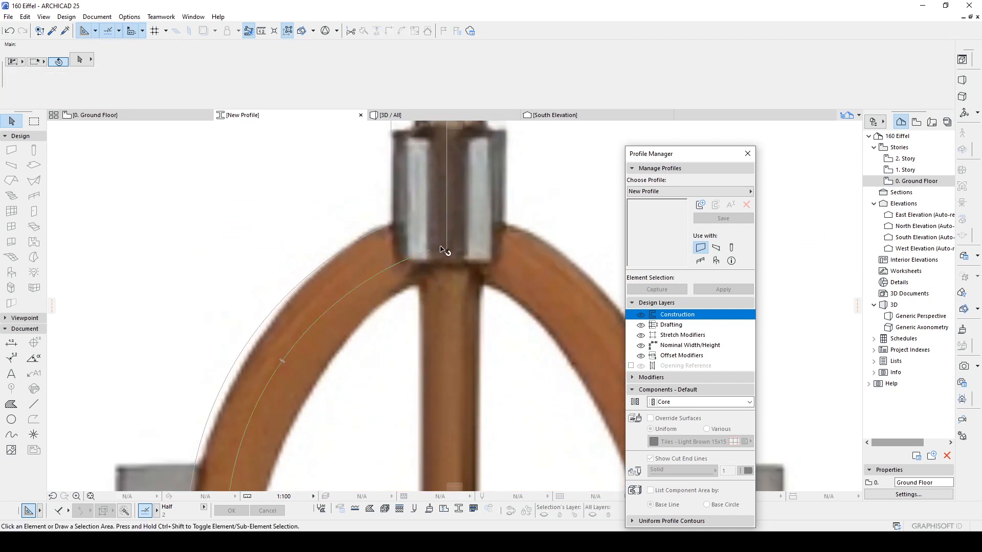
click(424, 253)
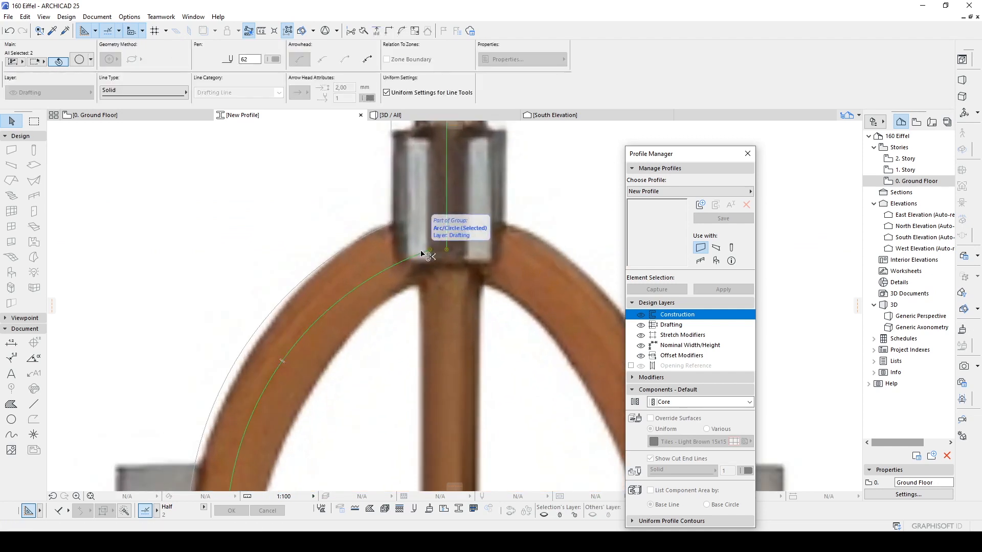
key(Escape)
scroll(422, 251, down, 5)
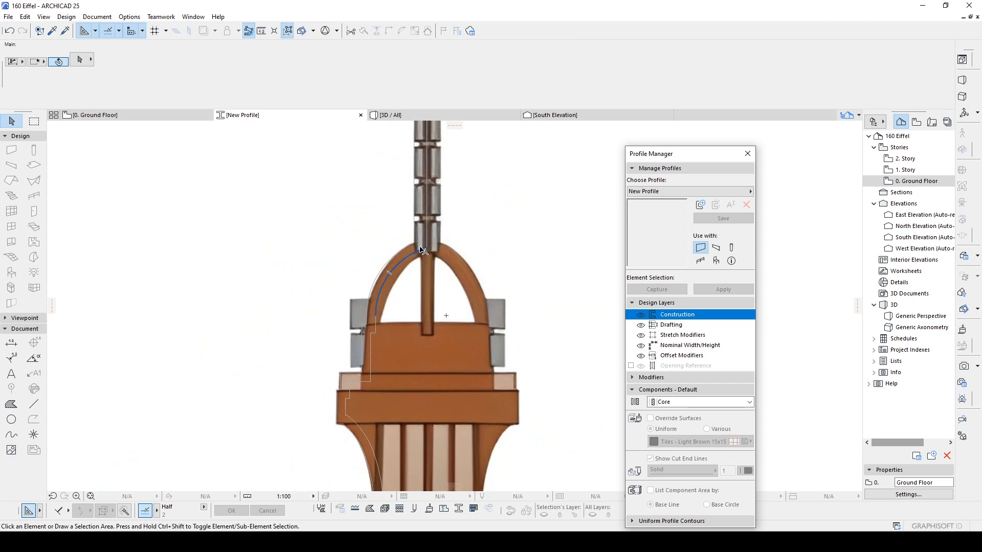
Select both outlines with a selection rectangle and examine their contours from the rod's top down to the base.
scroll(421, 250, down, 5)
drag(337, 200, 436, 441)
scroll(453, 215, up, 5)
scroll(452, 210, up, 3)
middle_drag(452, 181, 451, 409)
scroll(449, 328, up, 4)
scroll(448, 328, down, 4)
middle_drag(449, 329, 438, 427)
scroll(437, 373, up, 1)
scroll(435, 283, down, 6)
middle_drag(414, 475, 427, 214)
middle_drag(448, 456, 456, 250)
scroll(384, 392, up, 8)
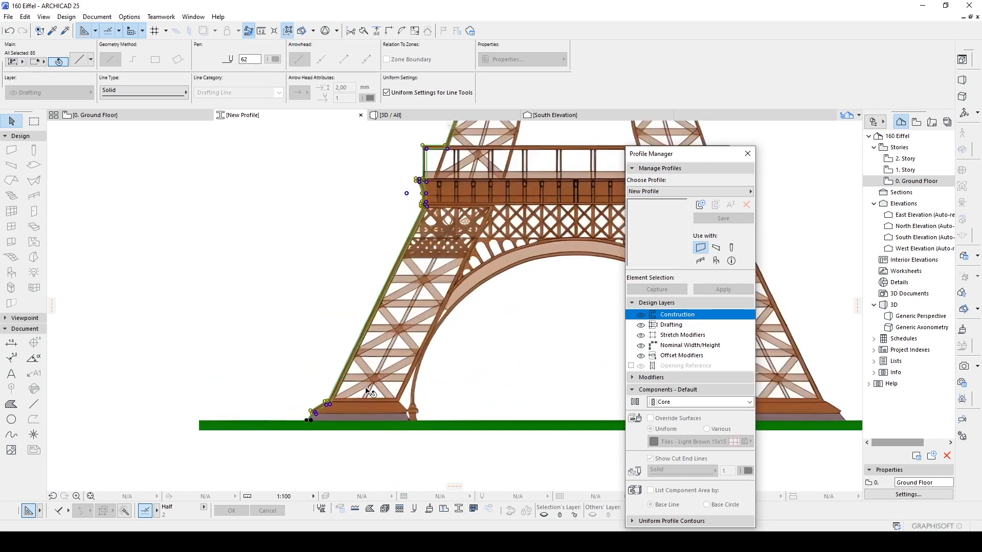
key(Escape)
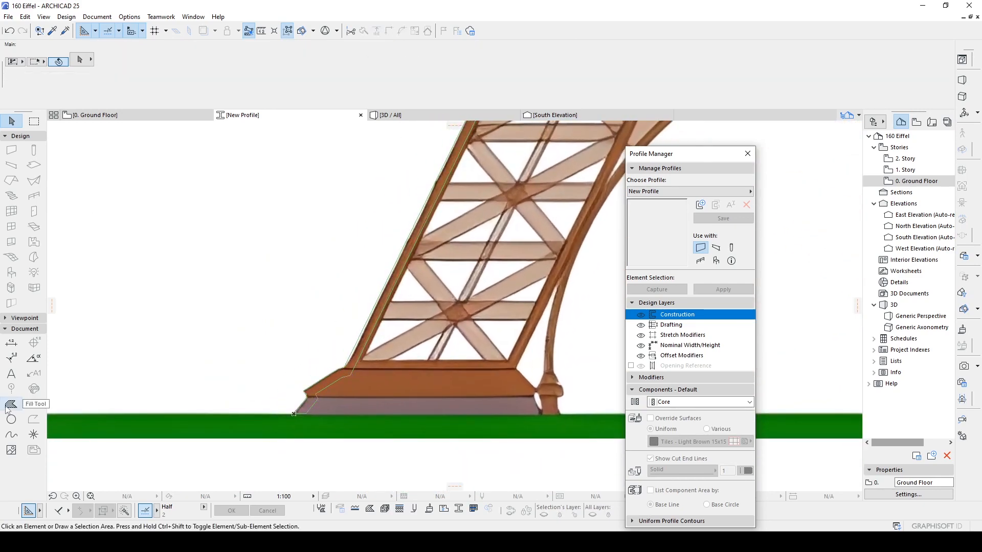
Try to fill the region between the outer and inner outlines at the leg's base with the Fill tool.
click(10, 405)
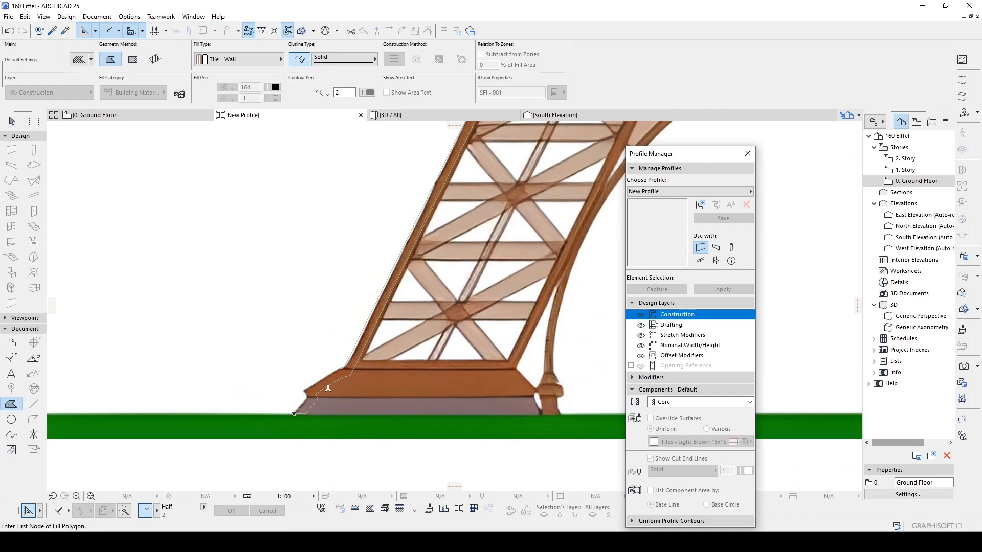
scroll(328, 388, up, 3)
click(332, 367)
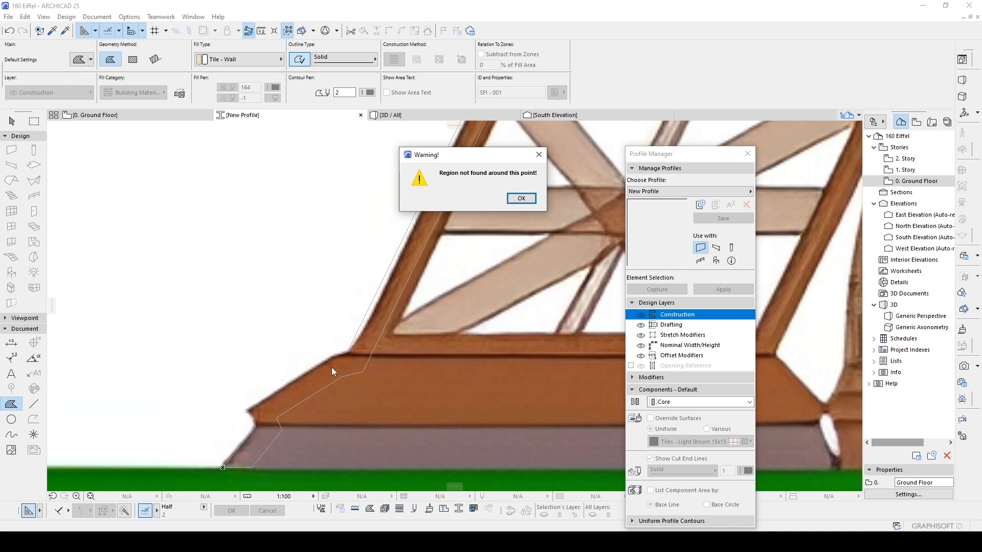
click(521, 199)
scroll(479, 245, down, 3)
scroll(479, 245, up, 3)
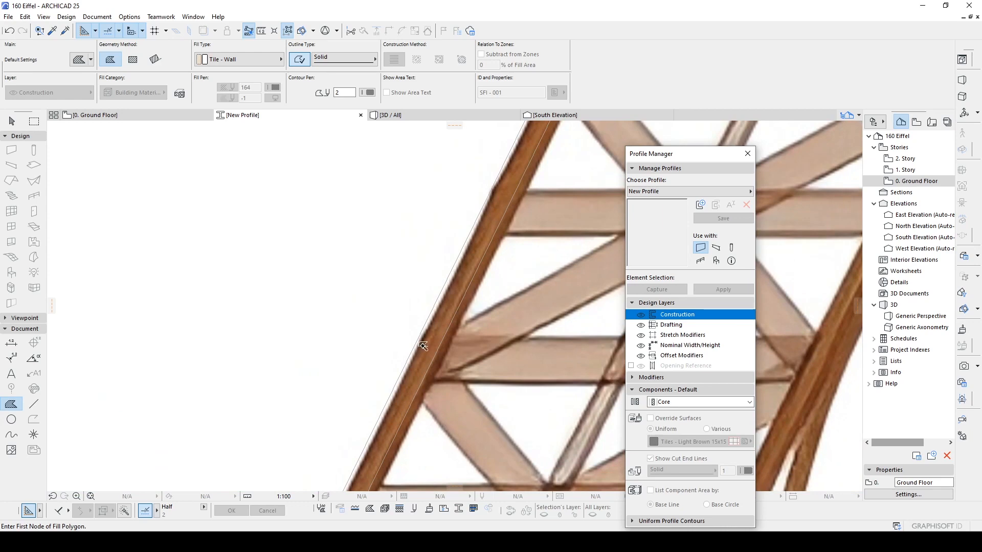
Try to fill the region between the outer and inner outlines along the sloping leg and at the first platform's railing.
click(422, 345)
click(520, 198)
scroll(404, 466, down, 5)
scroll(488, 287, up, 6)
click(495, 299)
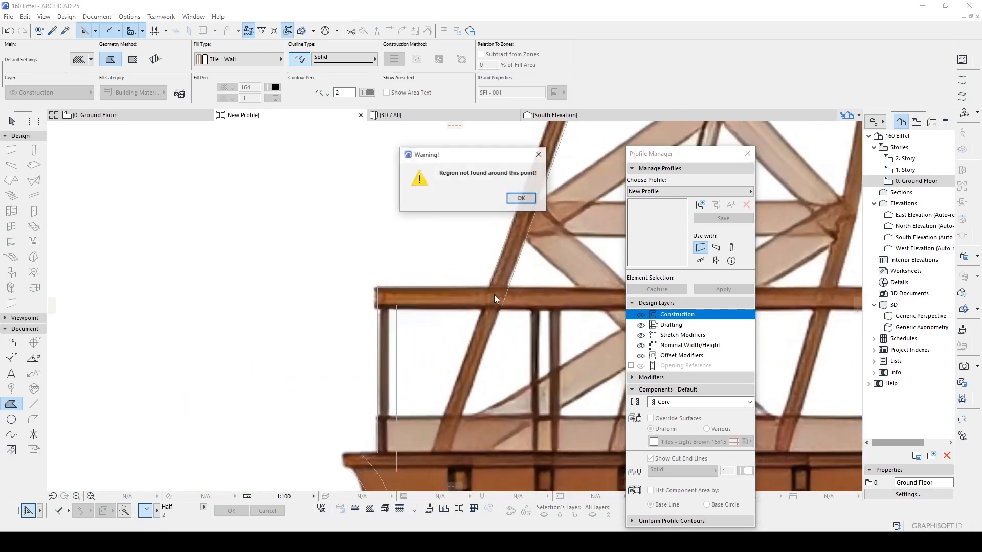
click(520, 198)
scroll(481, 275, down, 6)
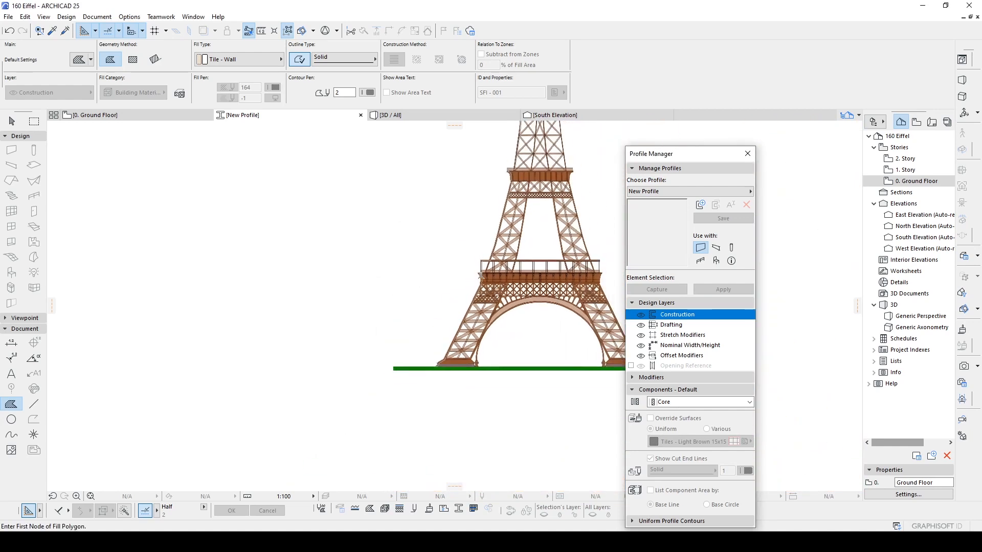
middle_drag(481, 275, 429, 376)
scroll(424, 372, up, 4)
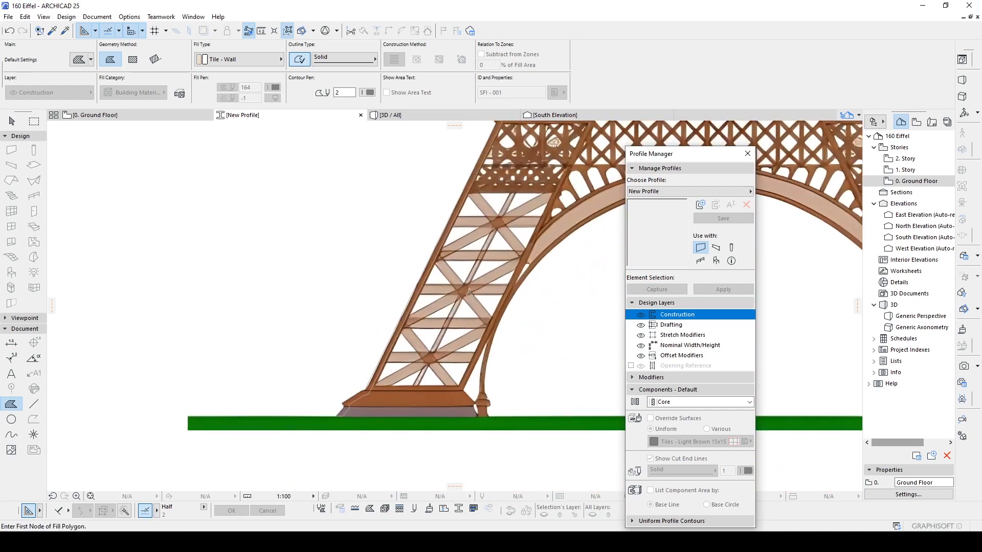
key(Escape)
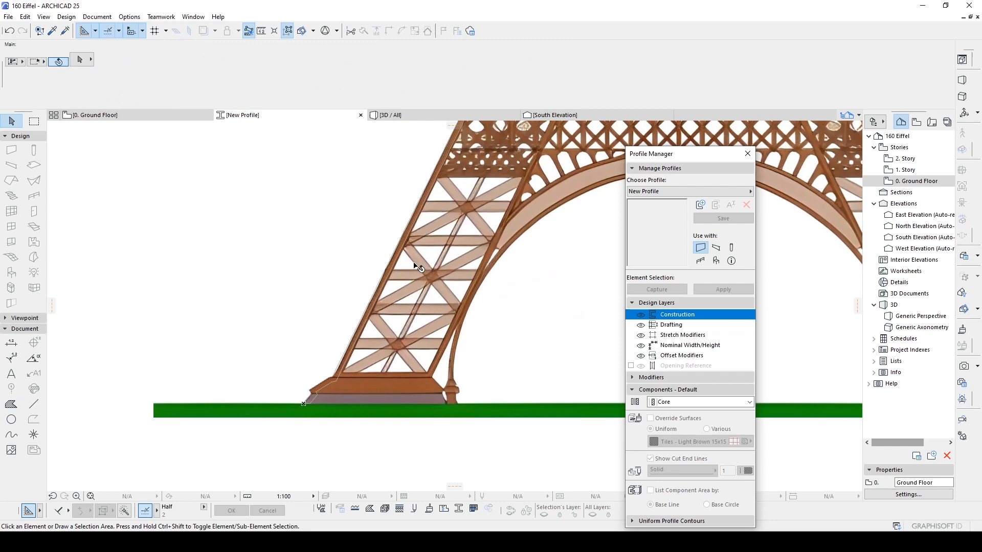
Draw a short polyline across both outlines at the leg's upper lattice, below the first platform.
key(w)
middle_drag(435, 147, 382, 252)
scroll(383, 250, up, 8)
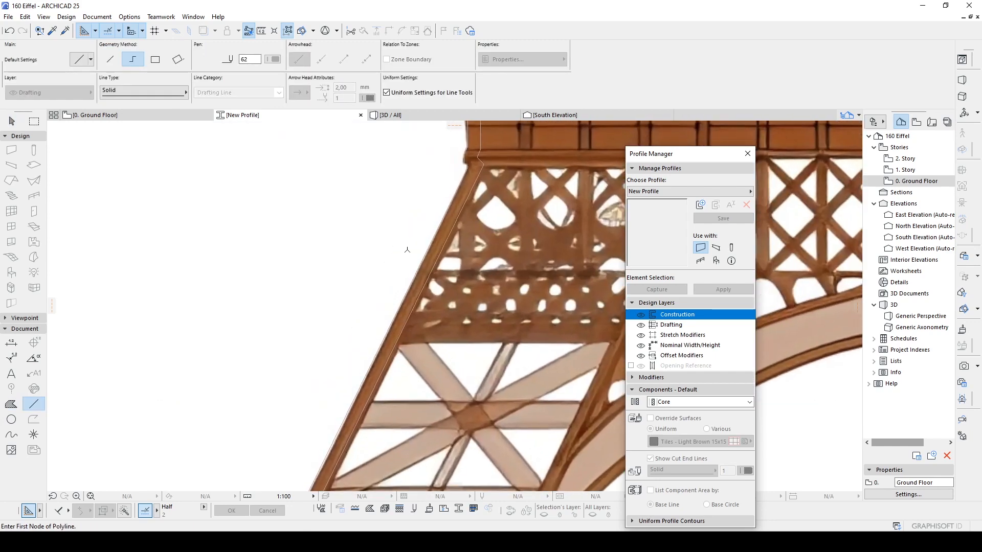
click(394, 235)
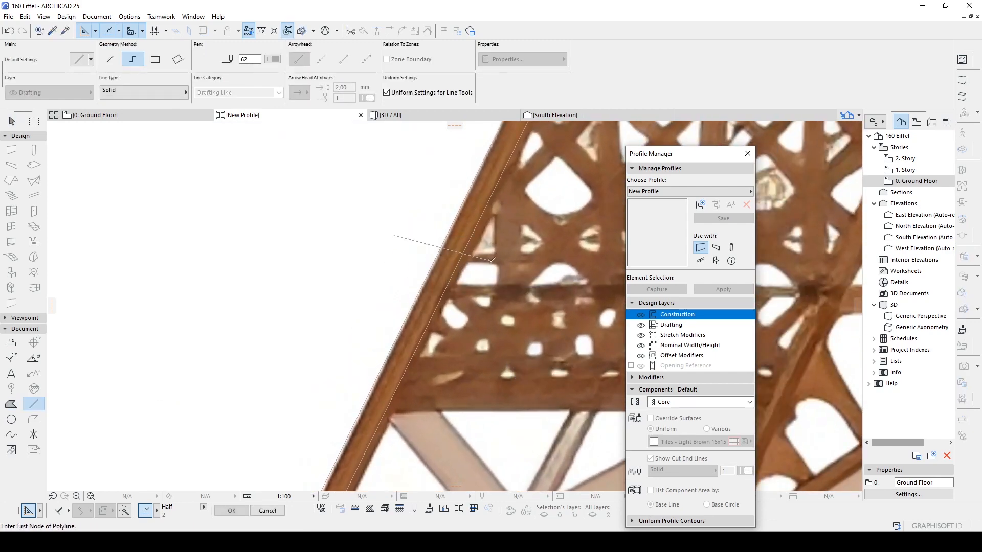
key(Escape)
scroll(458, 251, down, 3)
scroll(458, 251, down, 1)
middle_drag(458, 250, 497, 135)
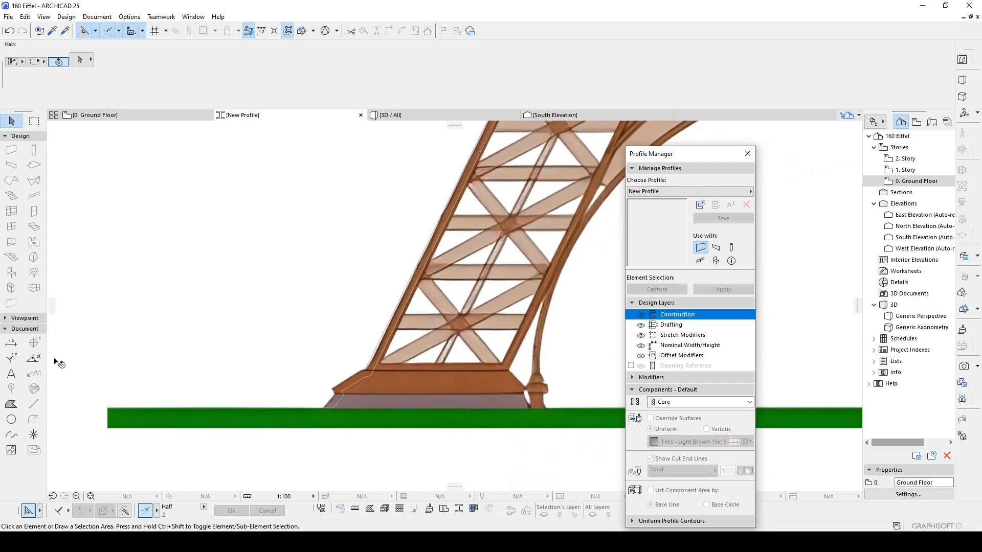
Fill the region between the two outlines from the leg's base up to the short crossing line.
click(10, 405)
scroll(376, 310, up, 3)
click(430, 301)
scroll(431, 301, down, 2)
middle_drag(470, 215, 424, 430)
scroll(426, 430, up, 3)
key(Escape)
Try to add the region above the crossing line to the leg's fill by tracing its contour automatically.
click(444, 366)
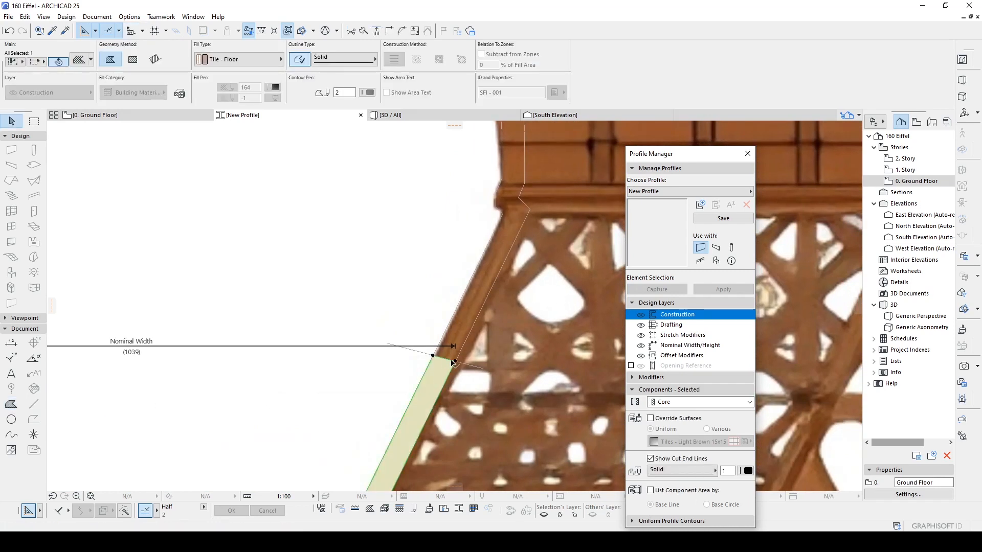
click(455, 361)
middle_drag(456, 362, 397, 395)
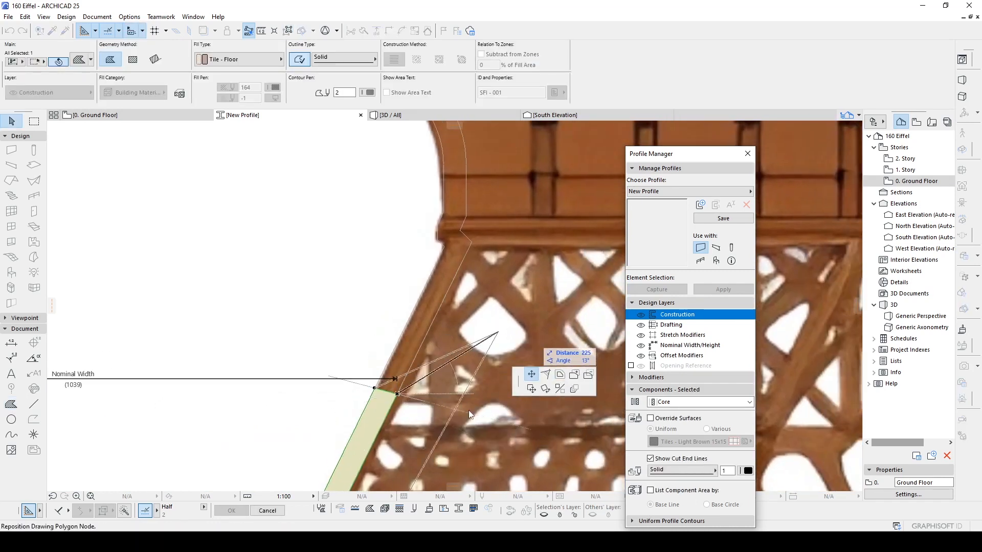
click(574, 375)
click(449, 273)
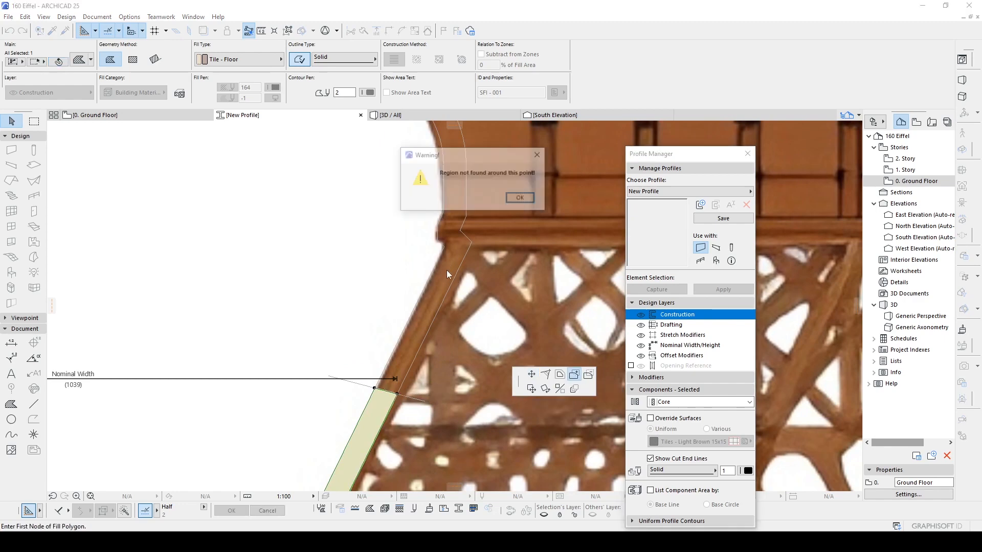
click(519, 197)
scroll(491, 270, down, 3)
scroll(491, 270, up, 8)
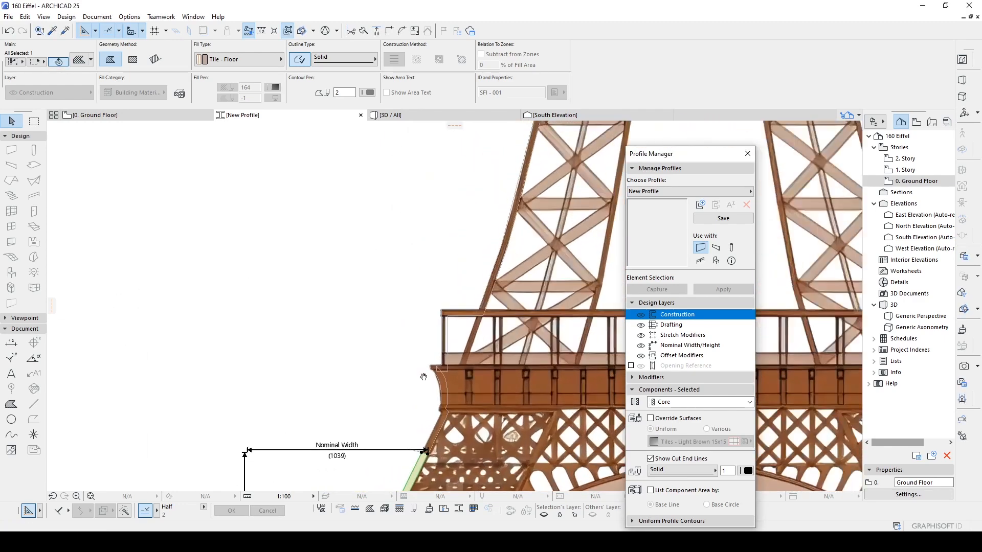
Trim the inner outline's overlapping segments where its arc crosses the horizontal segment at the first platform's edge.
key(Escape)
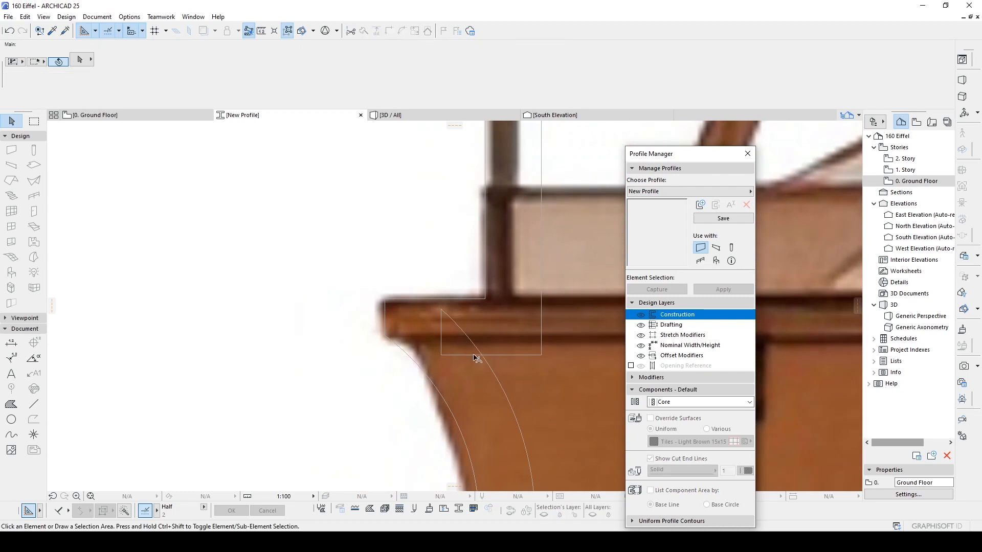
scroll(447, 345, down, 5)
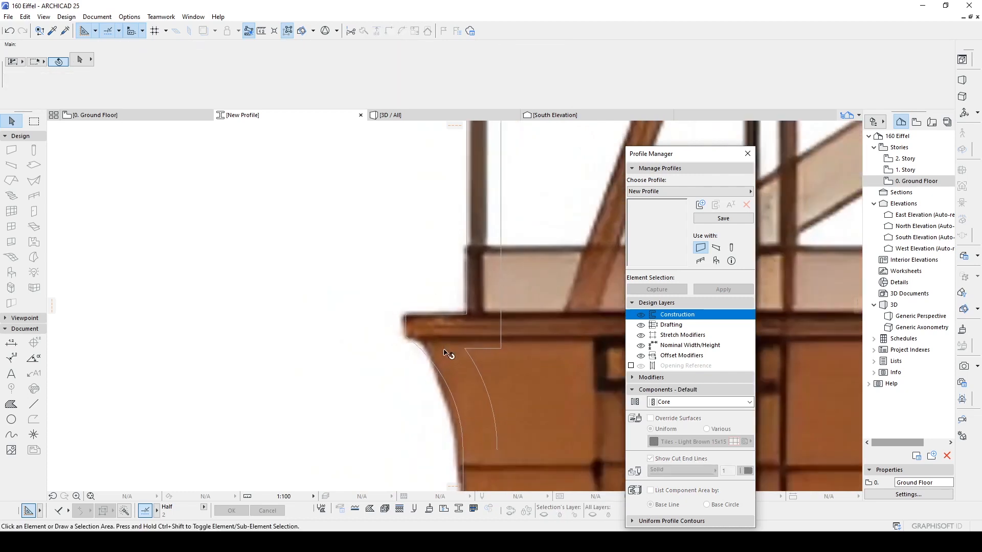
scroll(412, 412, up, 5)
Extend the leg's fill by adding the region between both outlines above the short crossing line.
click(402, 420)
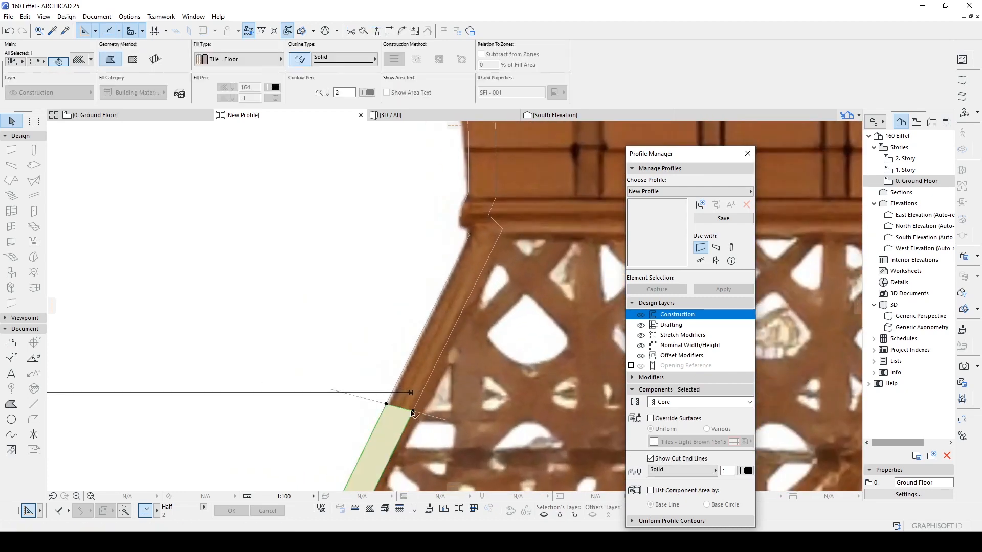
click(412, 412)
click(441, 332)
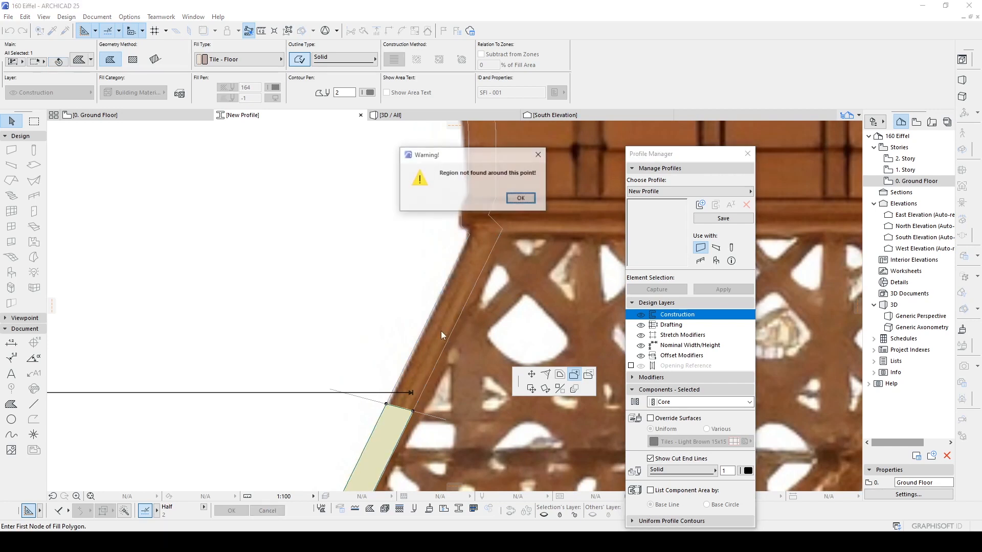
click(520, 198)
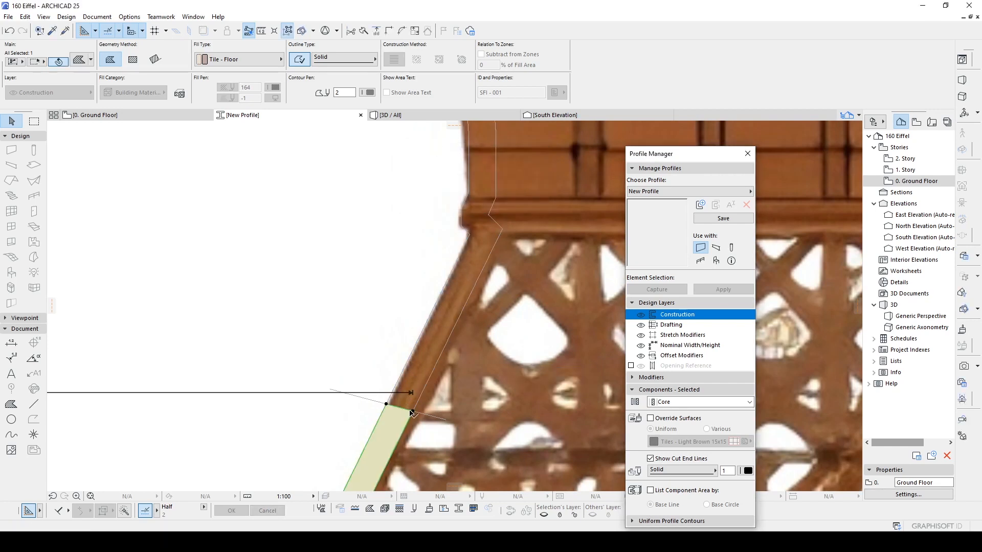
click(413, 412)
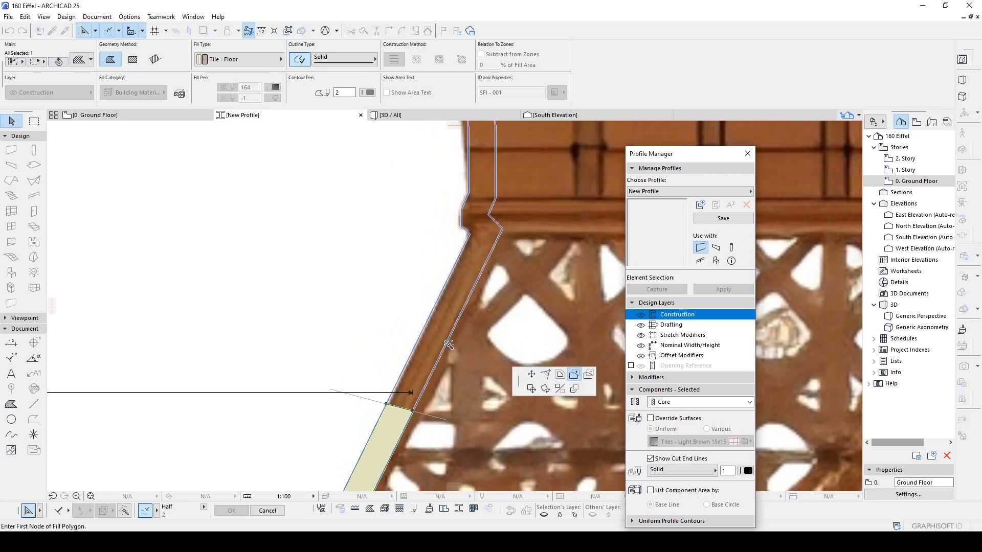
click(448, 345)
Examine the filled profile from the rod's top down to the leg's base.
scroll(448, 345, down, 10)
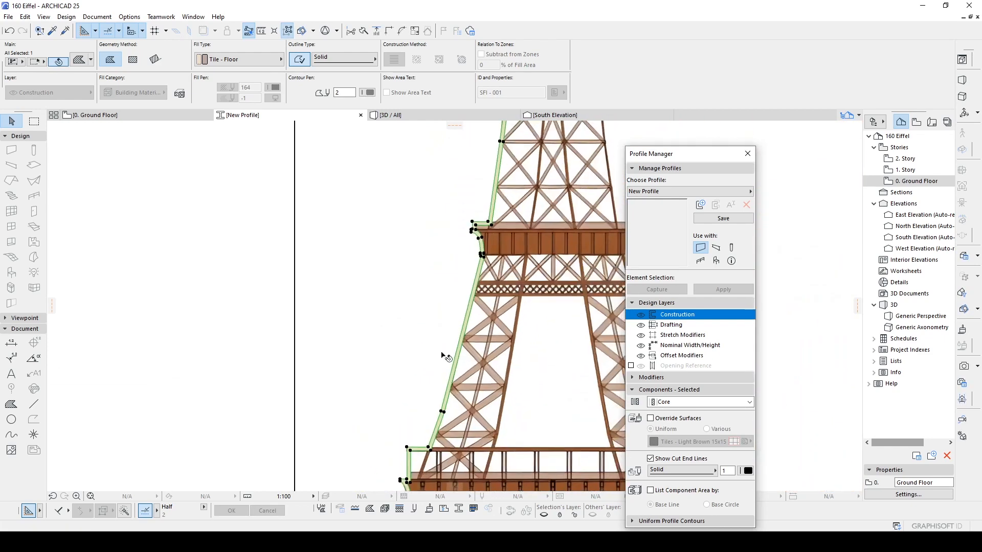
middle_drag(420, 235, 415, 401)
scroll(427, 274, up, 6)
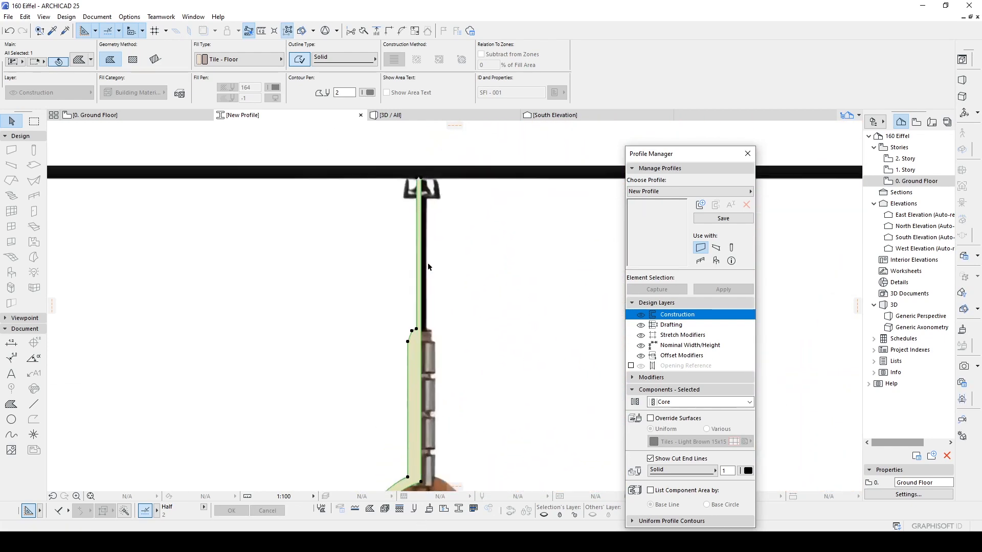
scroll(432, 267, down, 7)
scroll(419, 371, down, 2)
middle_drag(419, 372, 448, 164)
middle_drag(419, 409, 447, 150)
scroll(387, 365, up, 6)
key(Escape)
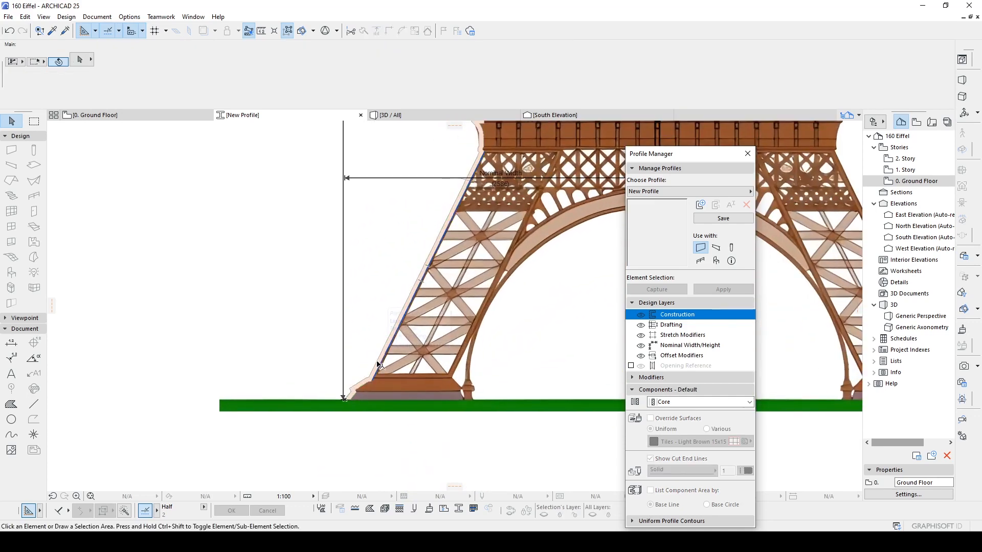
Save the profile as New Profile and return to the ground floor plan.
scroll(378, 364, down, 2)
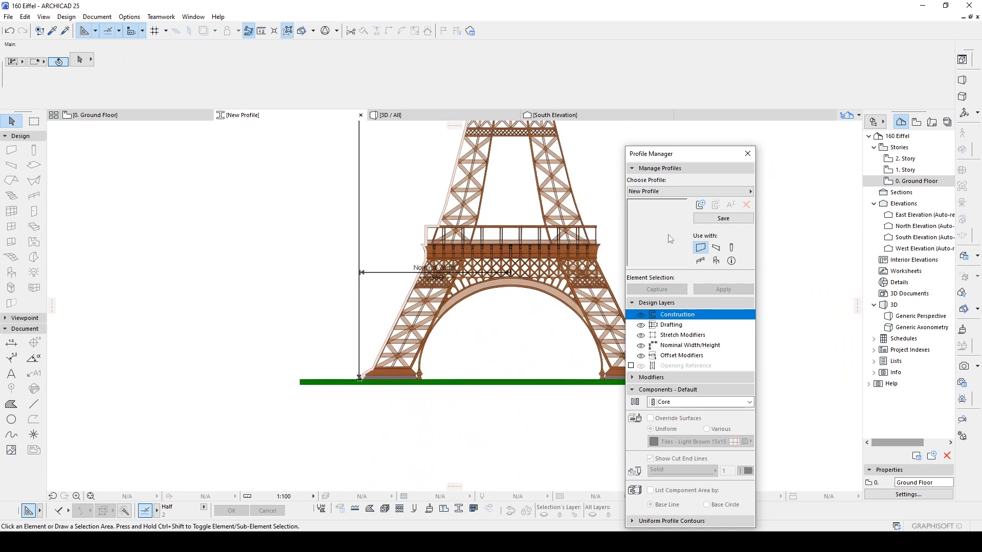
click(719, 221)
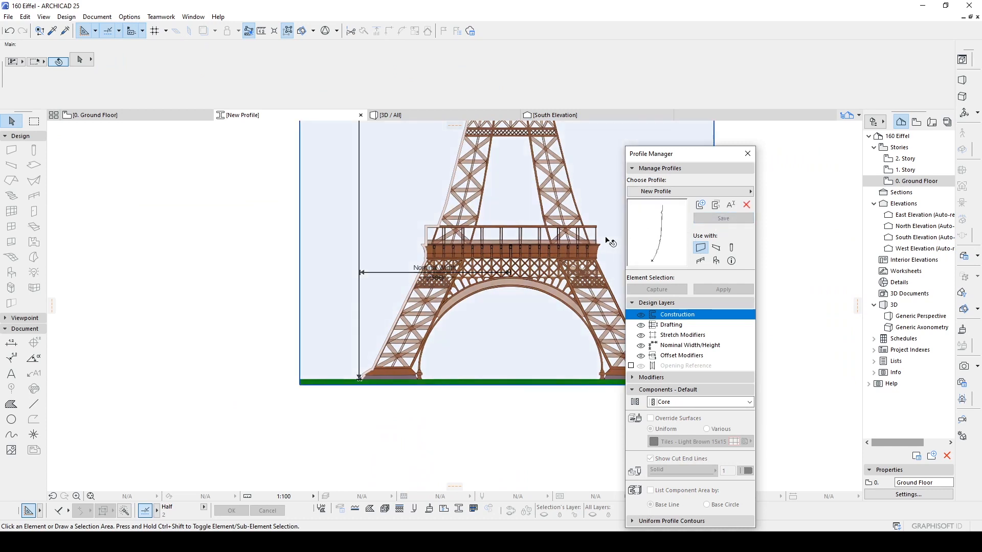
click(149, 118)
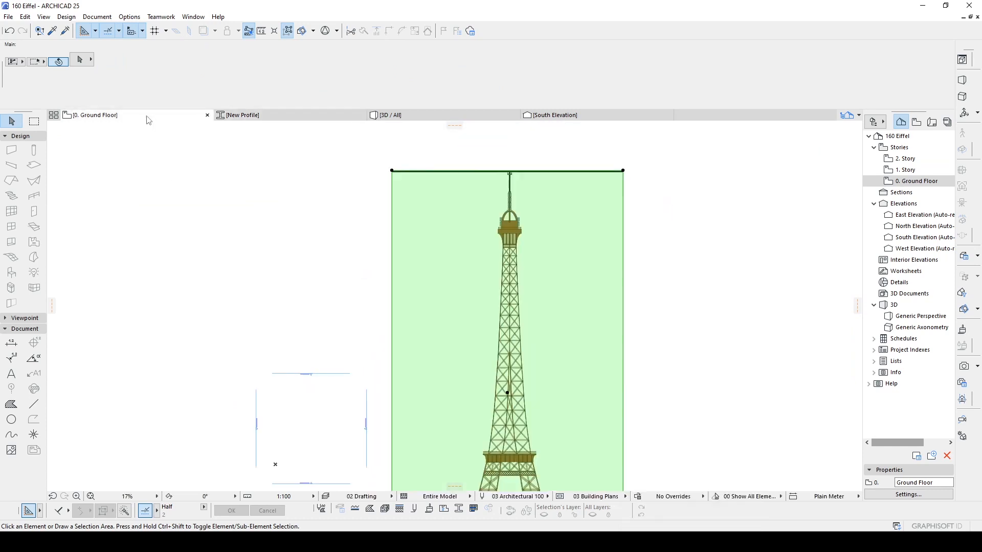
Set up the Wall tool to use a complex profile structure with New Profile.
click(11, 152)
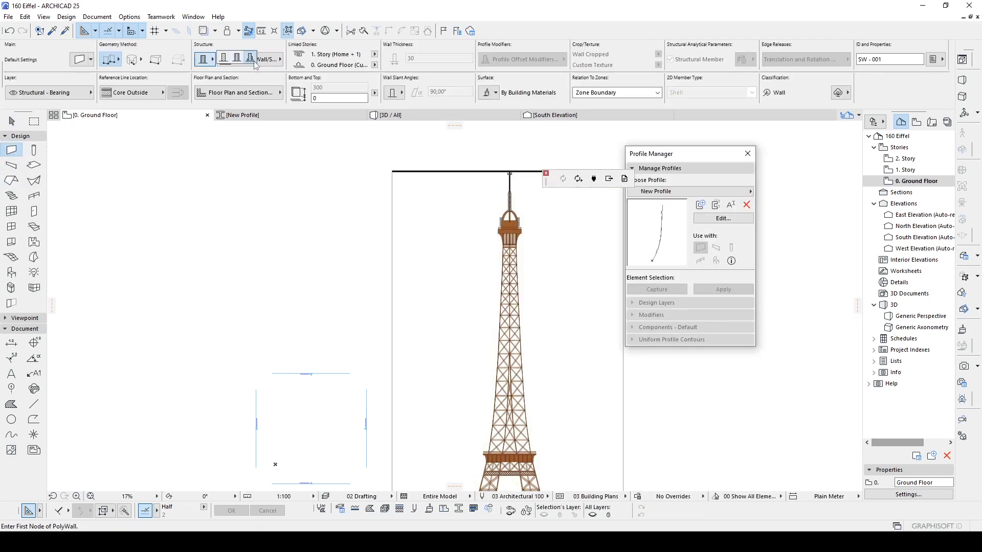
click(252, 59)
click(244, 61)
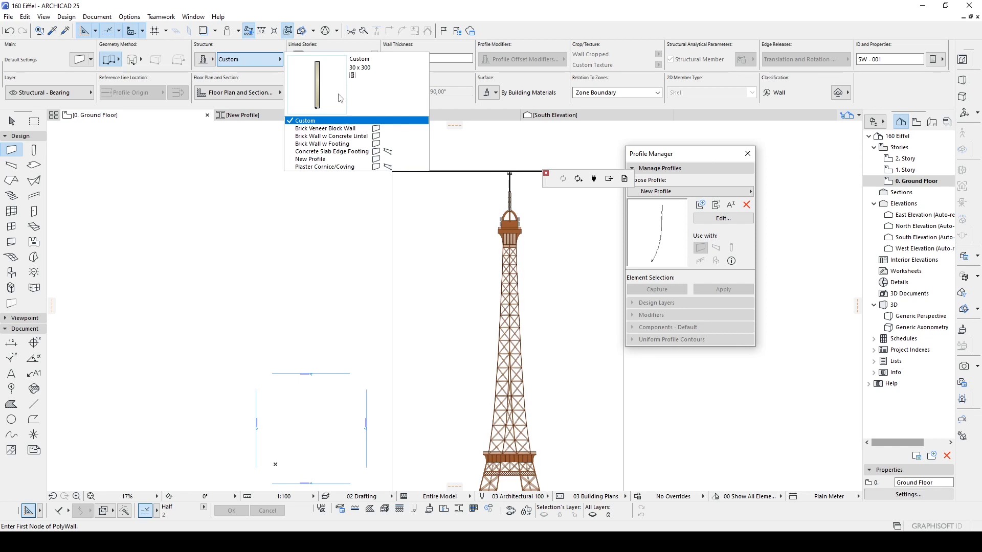
click(311, 159)
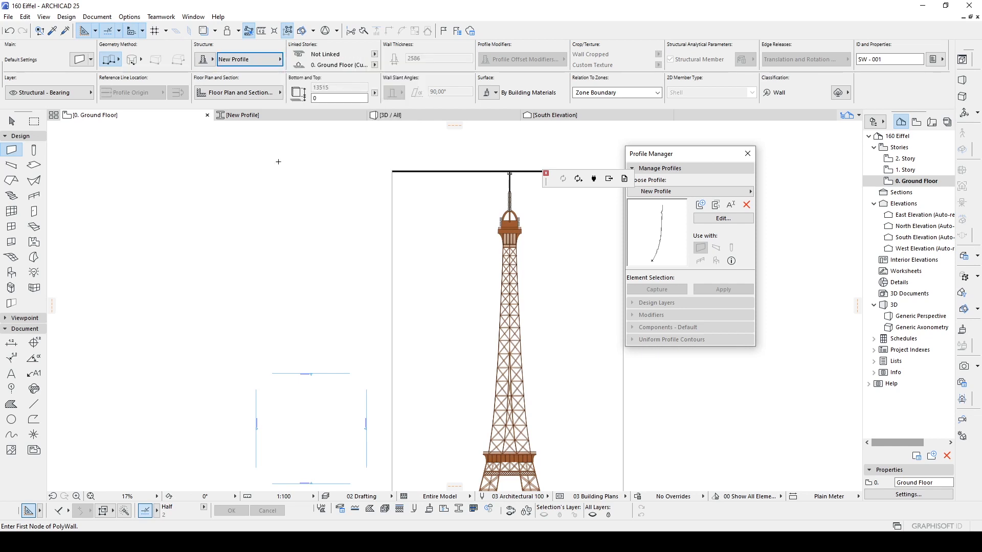
Draw a straight horizontal wall on the empty floor plan, spanning the width between the side elevation markers.
scroll(287, 213, down, 3)
scroll(383, 407, up, 3)
scroll(383, 410, down, 3)
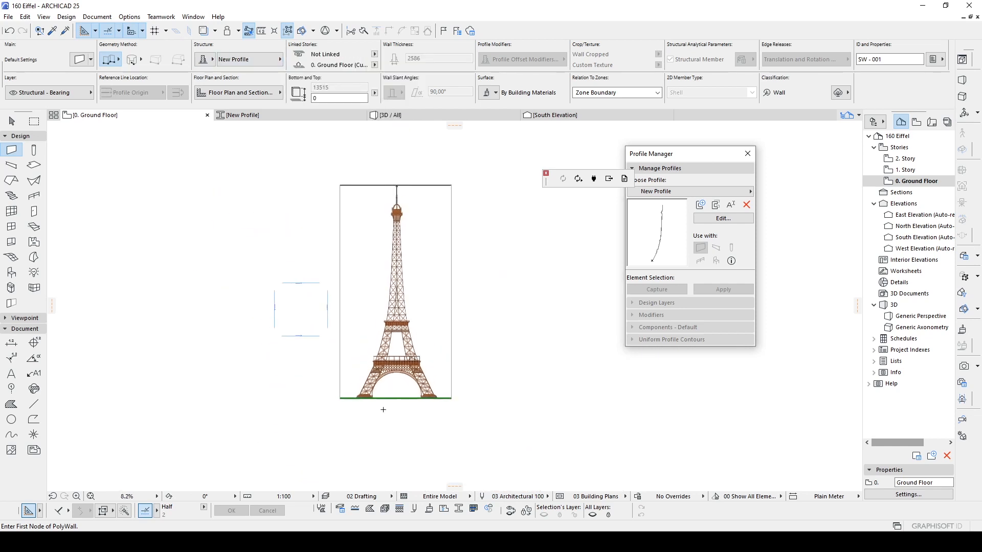
scroll(387, 423, up, 8)
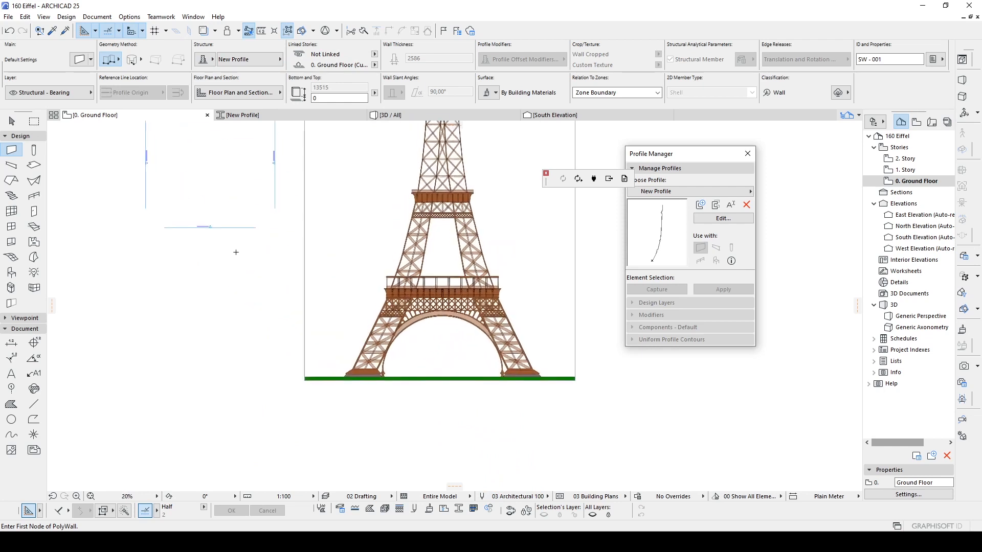
click(529, 393)
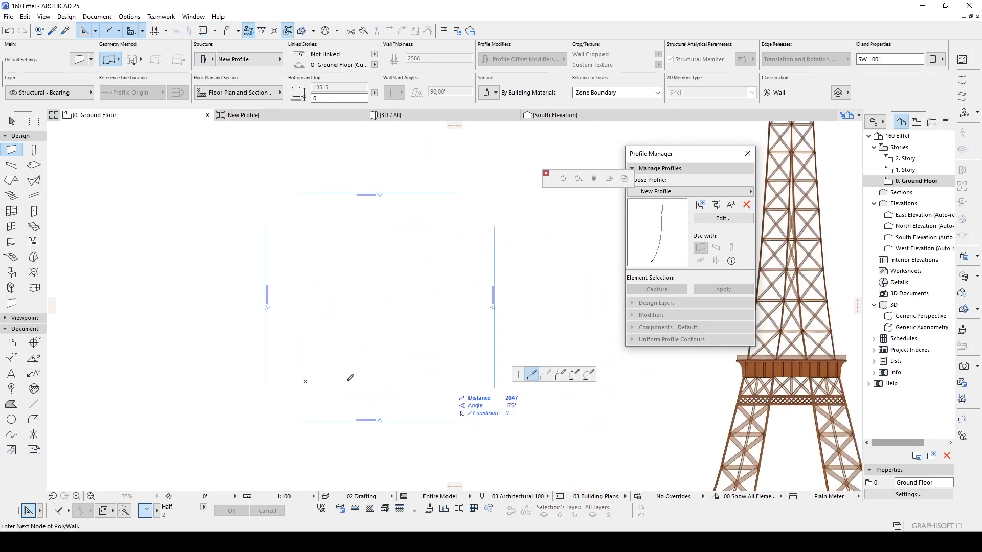
double_click(222, 392)
key(Escape)
Show the new profiled wall in 3D and examine its shape from several sides.
click(225, 392)
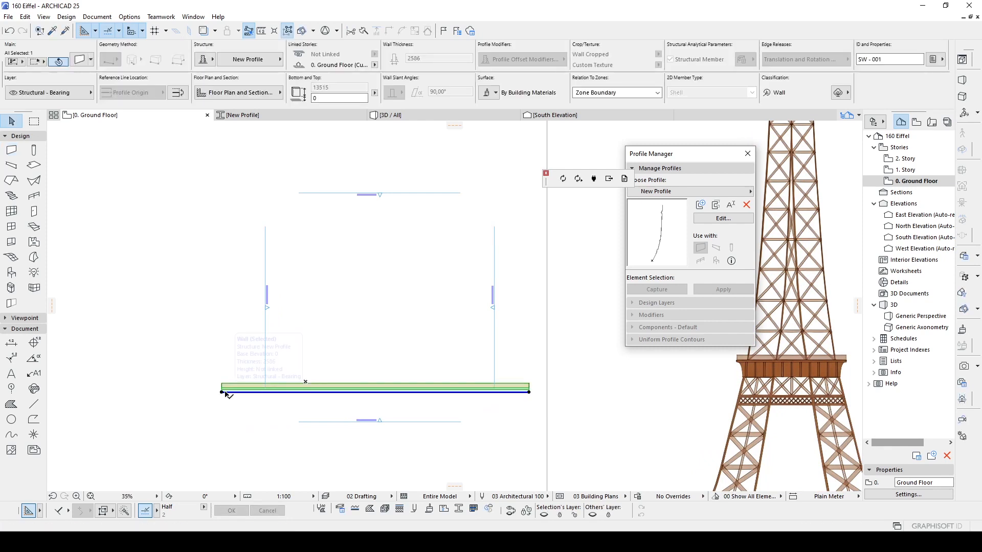
key(F3)
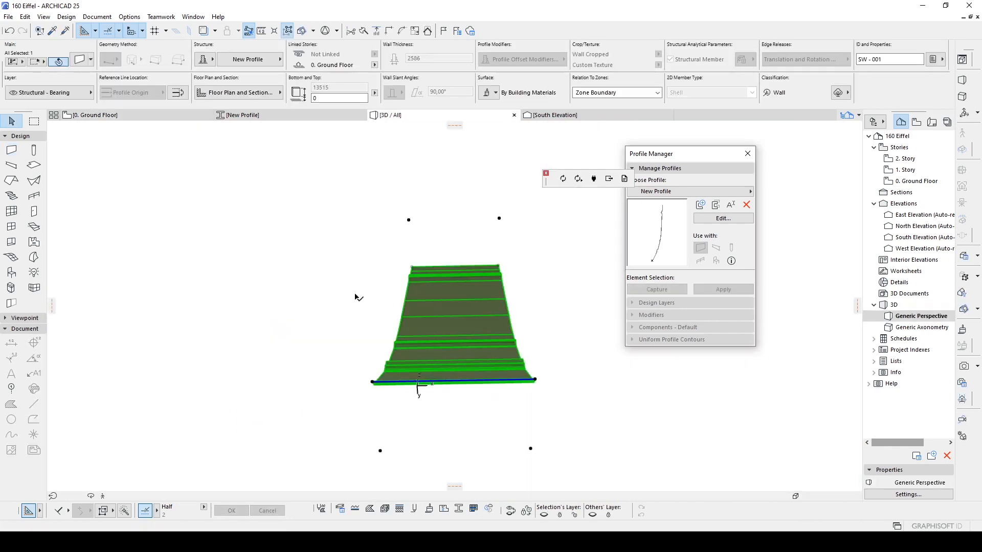
mouse_move(461, 299)
shift+middle_down()
mouse_move(495, 316)
mouse_move(222, 361)
mouse_move(296, 456)
mouse_move(364, 368)
mouse_move(131, 377)
mouse_move(520, 388)
shift+middle_up()
click(521, 387)
shift+middle_drag(329, 364, 222, 351)
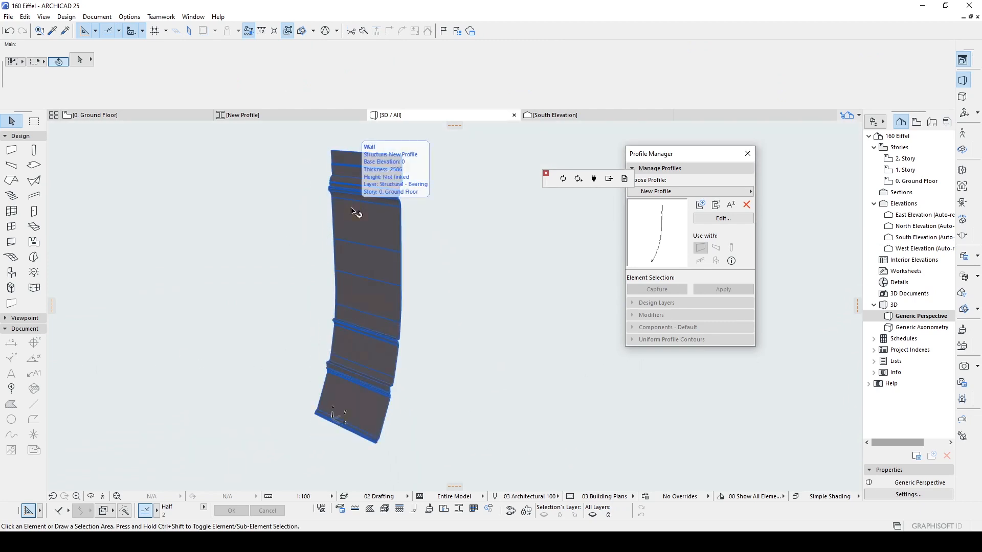
scroll(368, 225, up, 1)
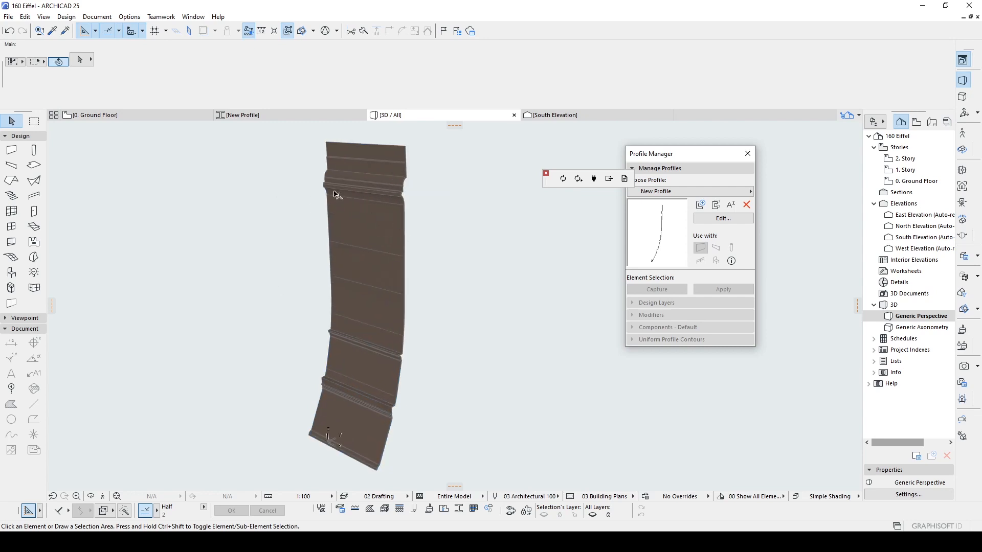
shift+middle_drag(357, 198, 335, 149)
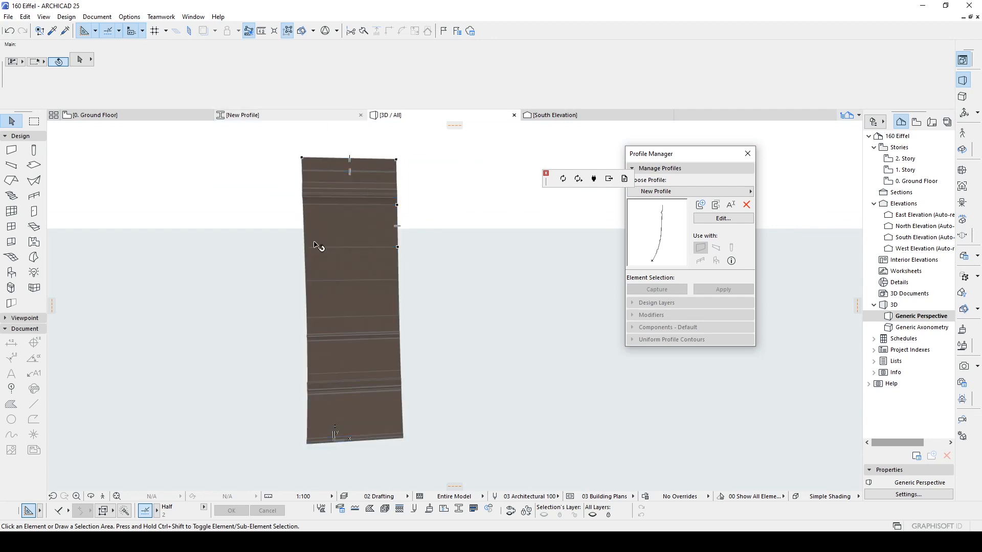
shift+middle_drag(439, 304, 299, 220)
shift+middle_drag(443, 196, 482, 278)
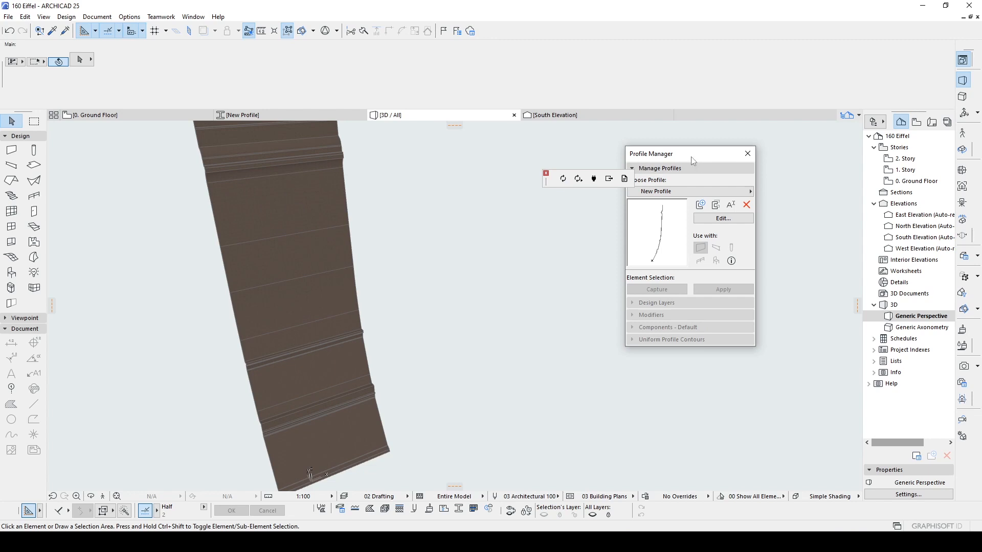
Duplicate New Profile under the name New Profile (1).
drag(693, 161, 769, 174)
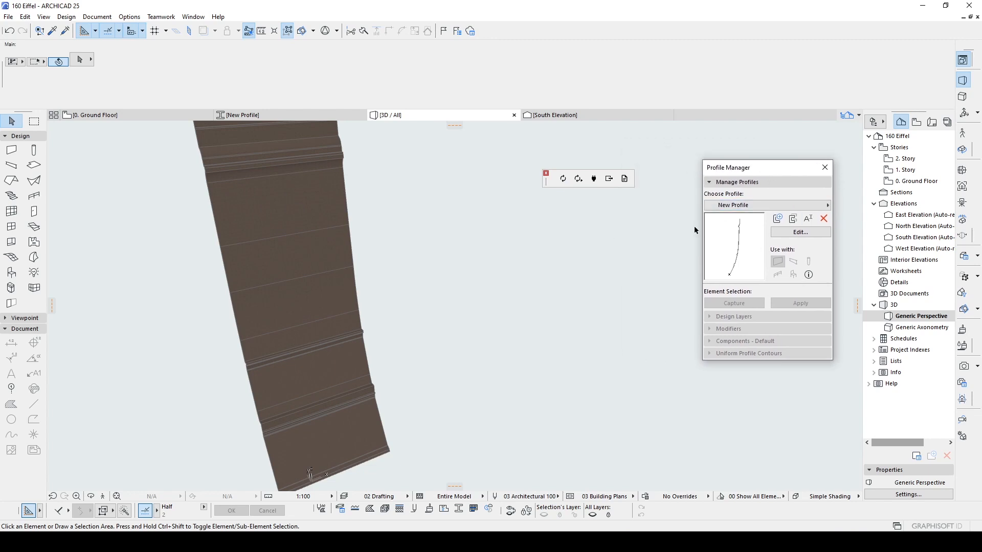
click(792, 218)
key(End)
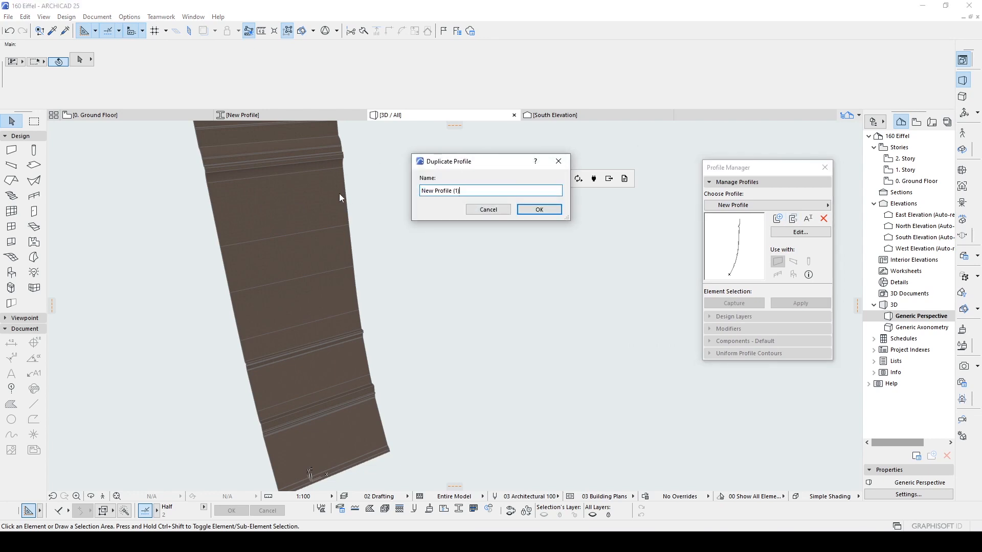
drag(490, 164, 523, 220)
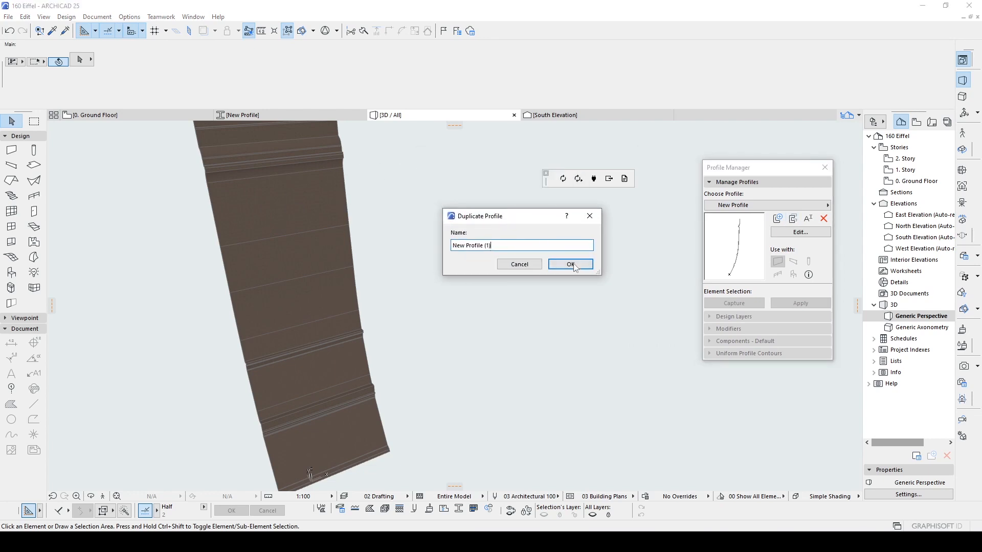
click(568, 265)
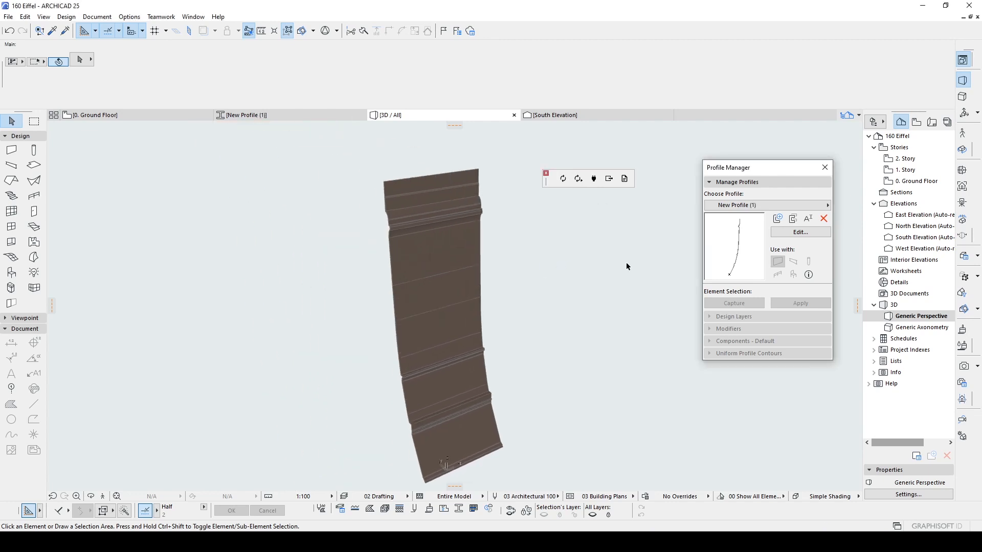
Choose the copied profile New Profile (1) and open it for editing.
click(731, 206)
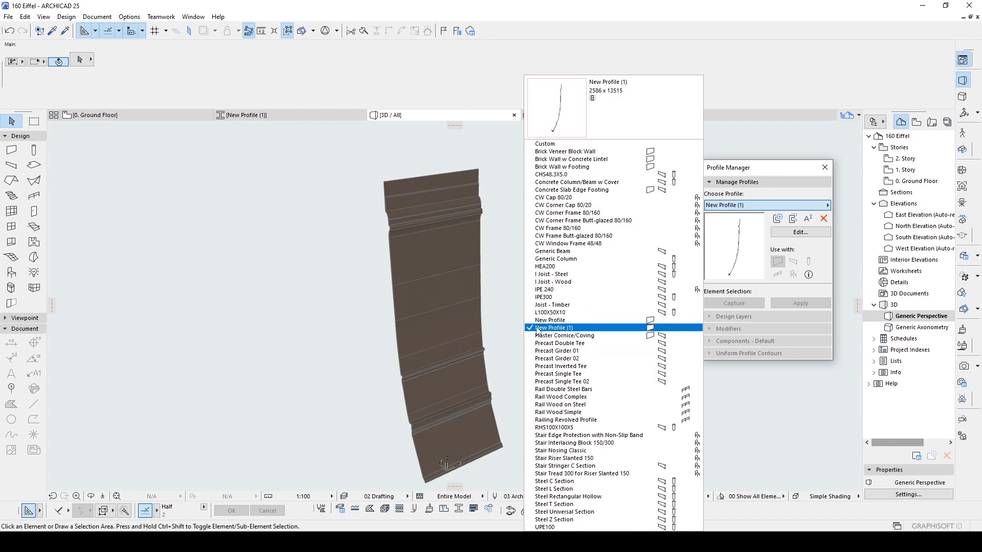
click(557, 330)
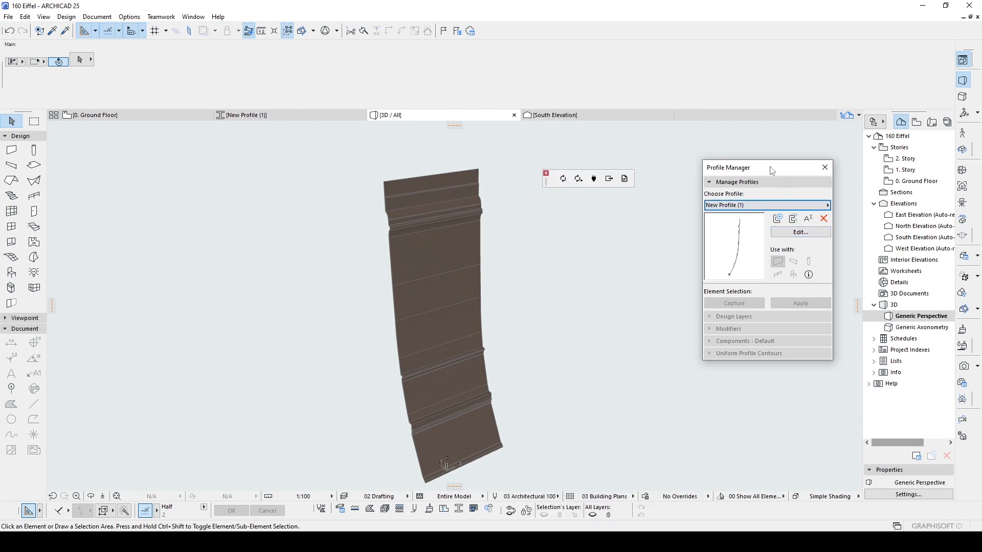
drag(741, 168, 737, 179)
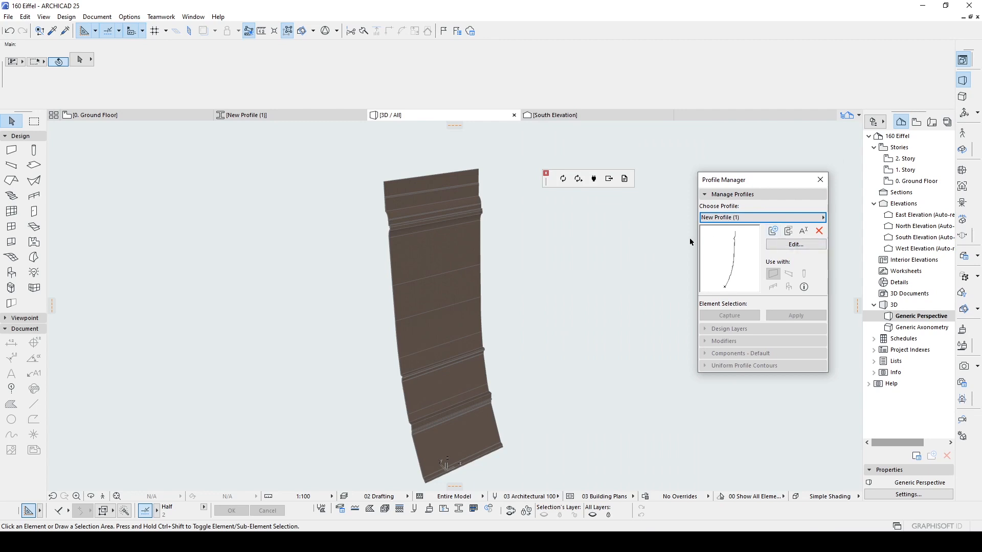
click(783, 244)
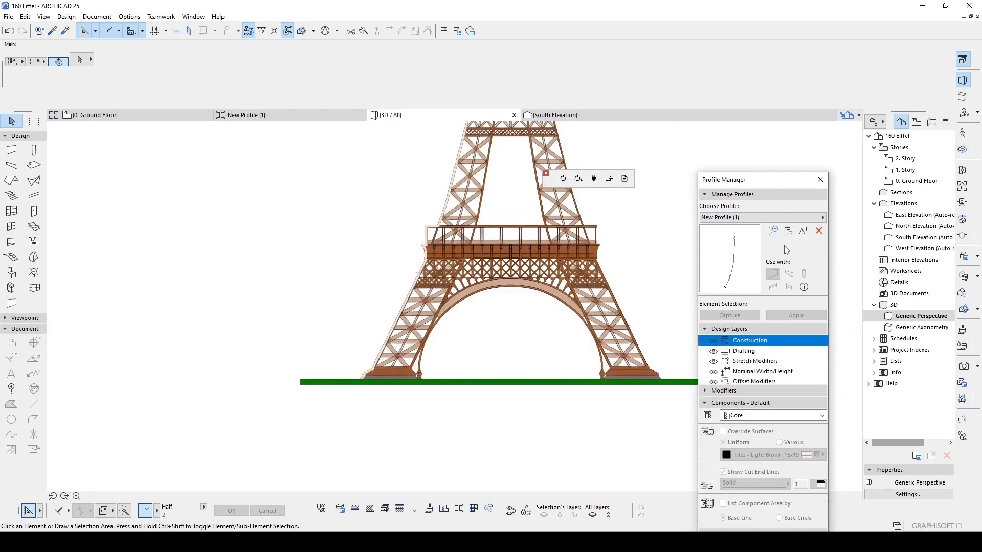
scroll(482, 331, up, 3)
scroll(343, 180, down, 4)
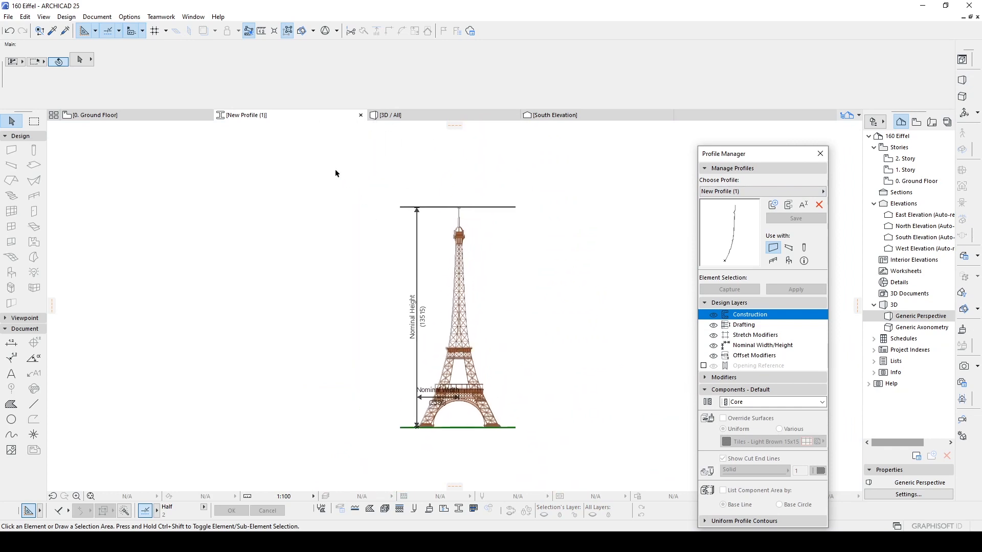
drag(282, 164, 474, 457)
scroll(457, 283, up, 10)
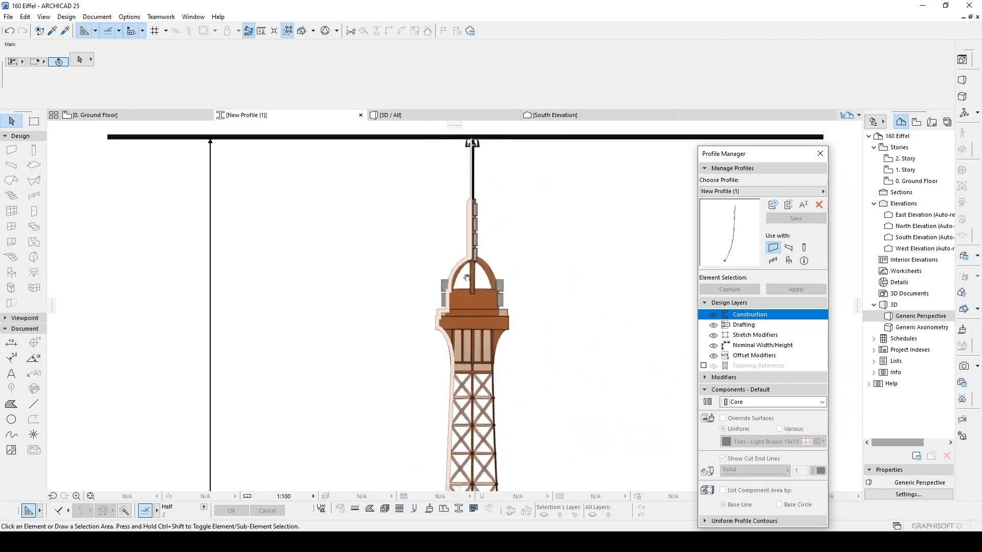
scroll(456, 282, up, 4)
alt+click(483, 256)
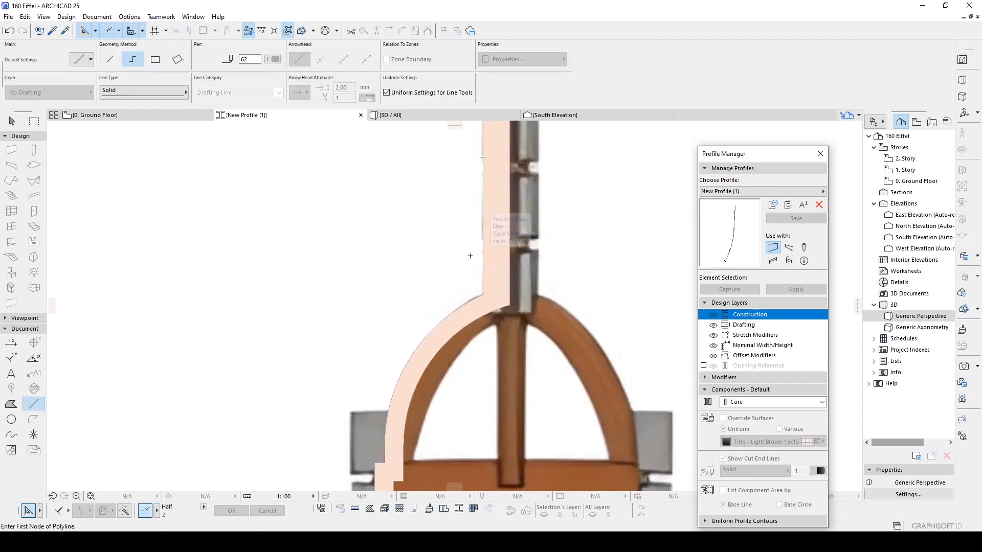
scroll(463, 260, down, 7)
scroll(462, 261, down, 2)
key(ctrl+a)
scroll(462, 260, down, 5)
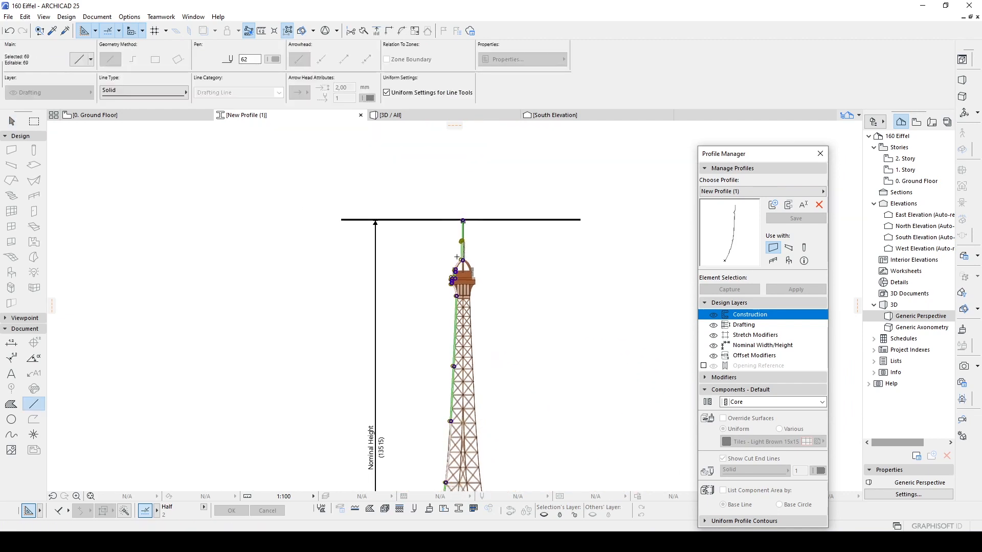
key(Escape)
key(Escape)
Delete the fill between the two outlines of the tower profile, keeping only the lines over the reference image.
scroll(466, 265, up, 10)
middle_drag(466, 265, 437, 374)
scroll(427, 243, up, 2)
scroll(424, 240, down, 8)
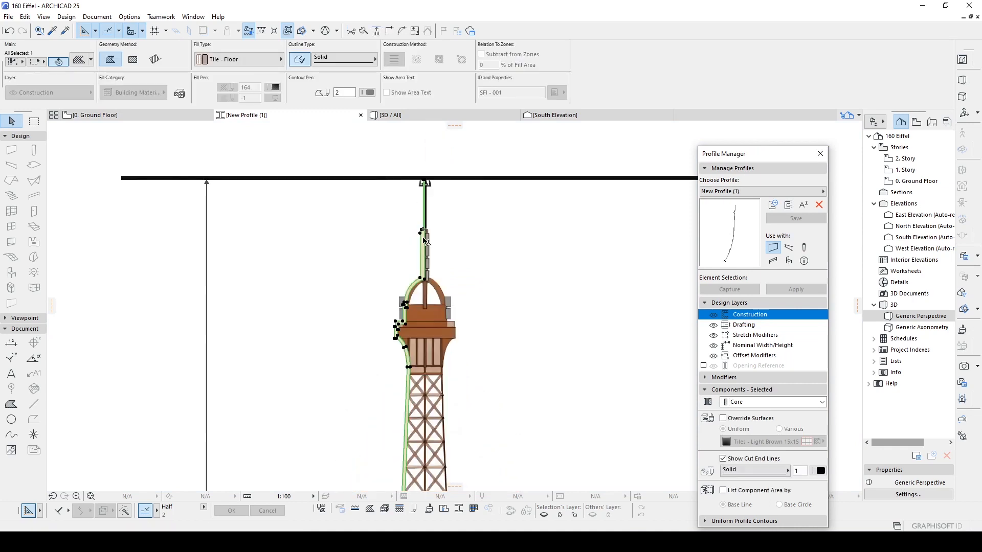
scroll(425, 241, down, 3)
middle_drag(389, 476, 380, 332)
scroll(381, 329, up, 3)
scroll(389, 327, up, 5)
scroll(306, 377, up, 5)
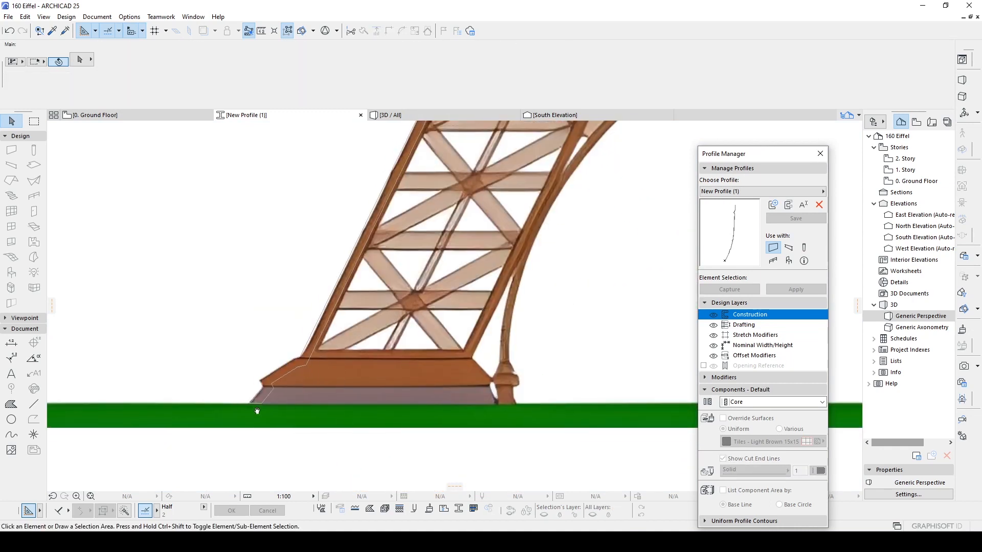
Examine the two remaining outlines along the tower, from the foot at ground level to the antenna tip.
scroll(308, 353, down, 5)
scroll(307, 378, up, 5)
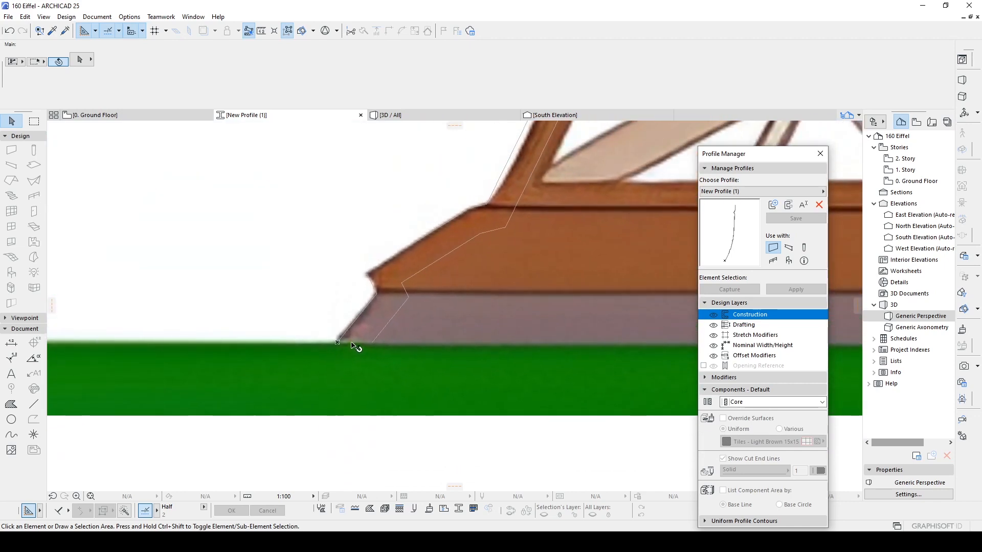
scroll(361, 339, down, 5)
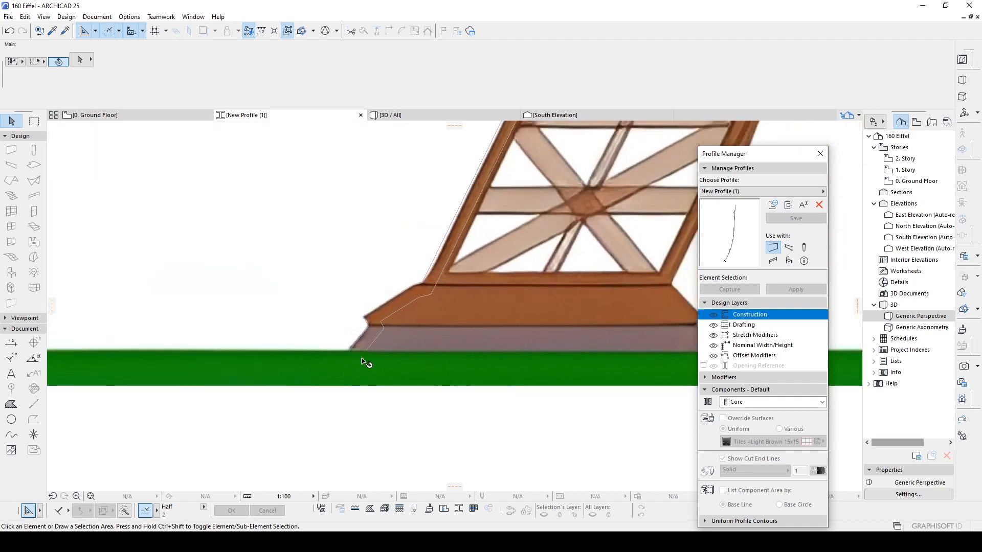
scroll(438, 298, up, 5)
scroll(438, 298, down, 5)
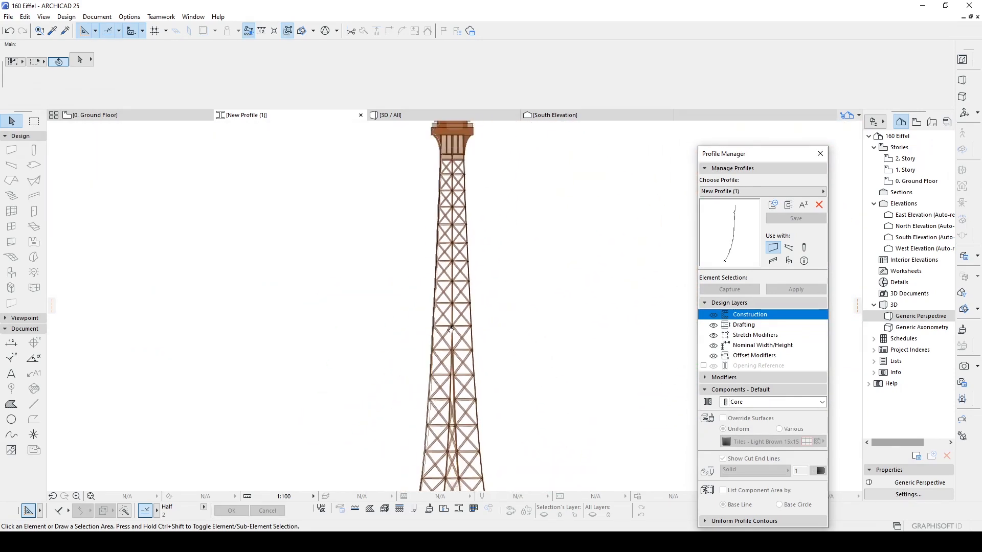
scroll(439, 276, up, 6)
scroll(450, 266, up, 8)
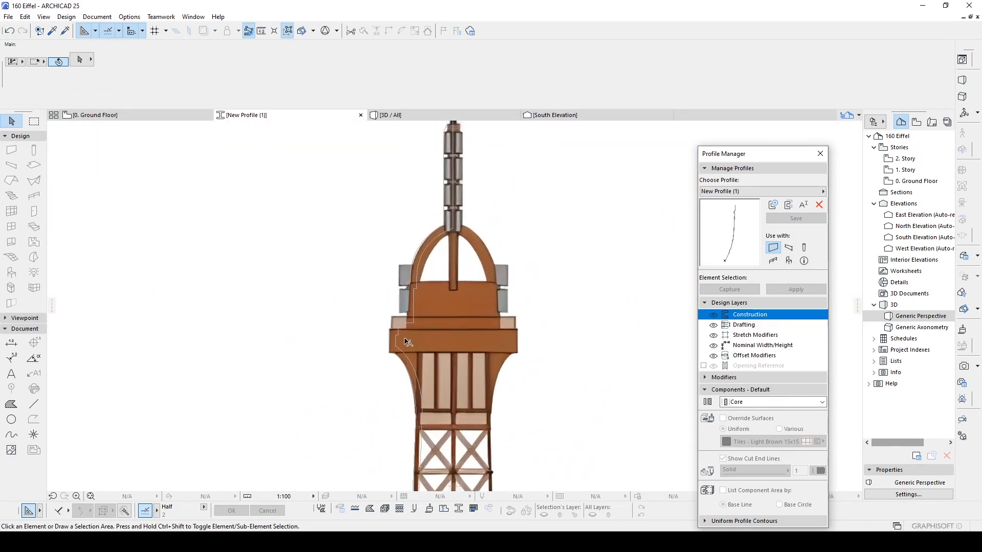
scroll(448, 216, up, 6)
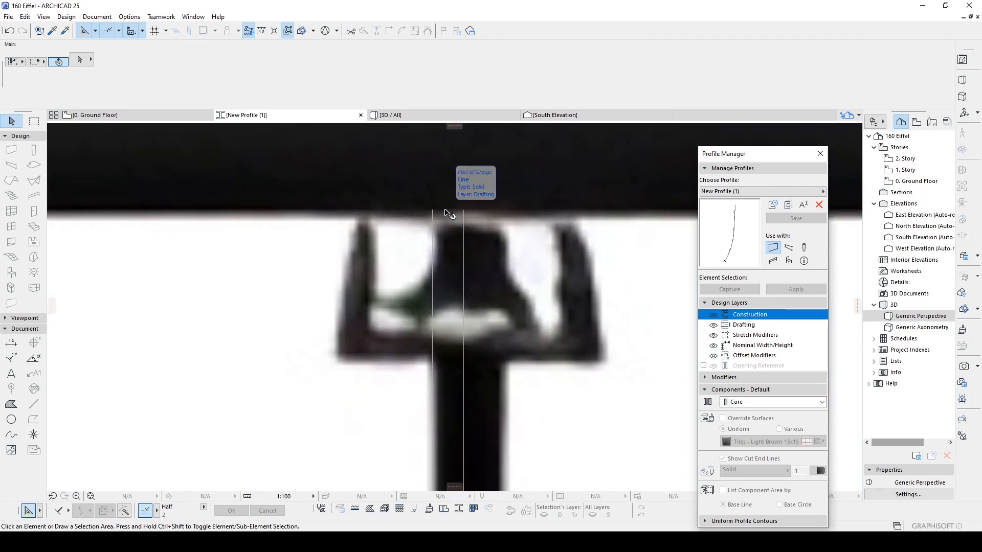
scroll(448, 212, down, 3)
Move both ends of the inner outline's arc onto the inner edge of the arch below the antenna.
key(ctrl+z)
scroll(451, 208, down, 5)
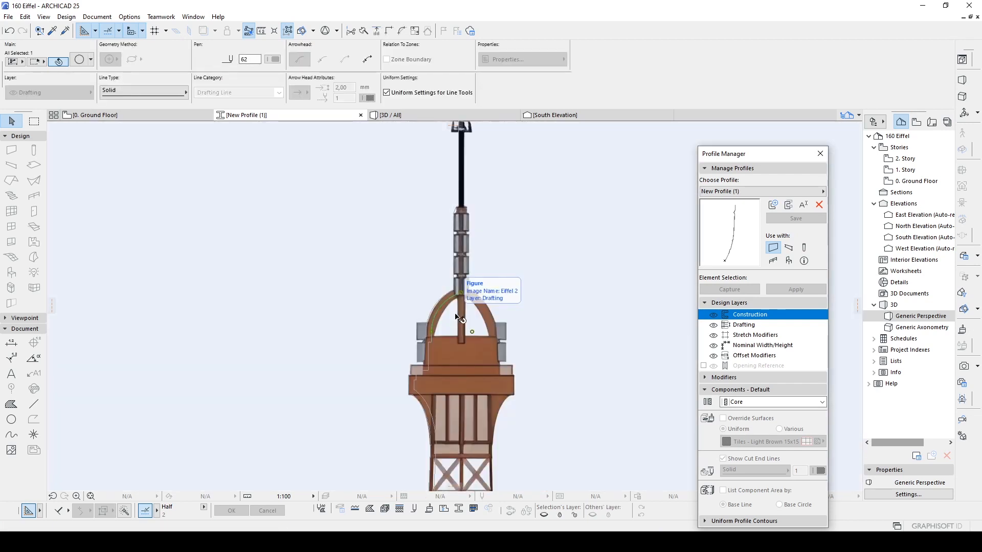
scroll(449, 323, up, 3)
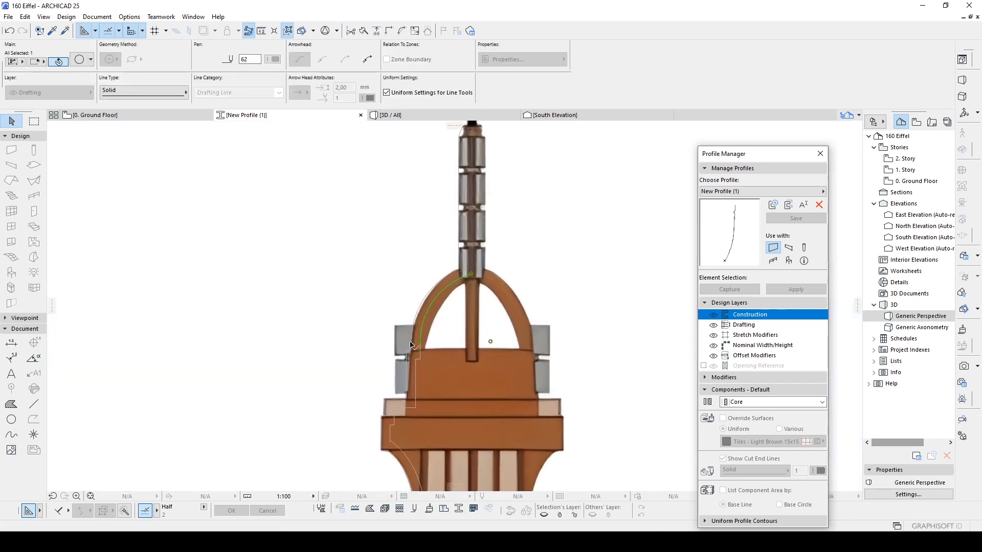
scroll(417, 335, up, 4)
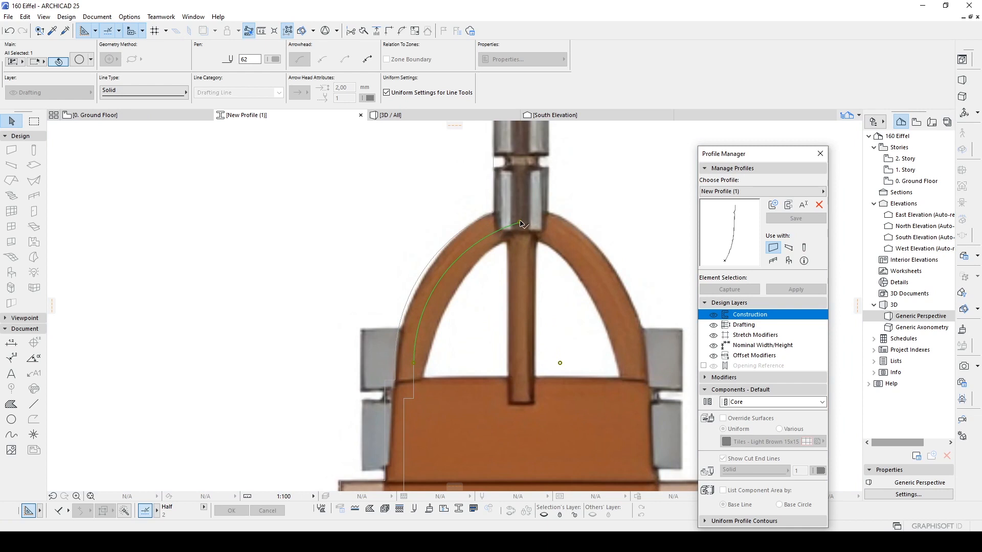
click(521, 223)
click(502, 240)
click(413, 365)
scroll(420, 377, up, 3)
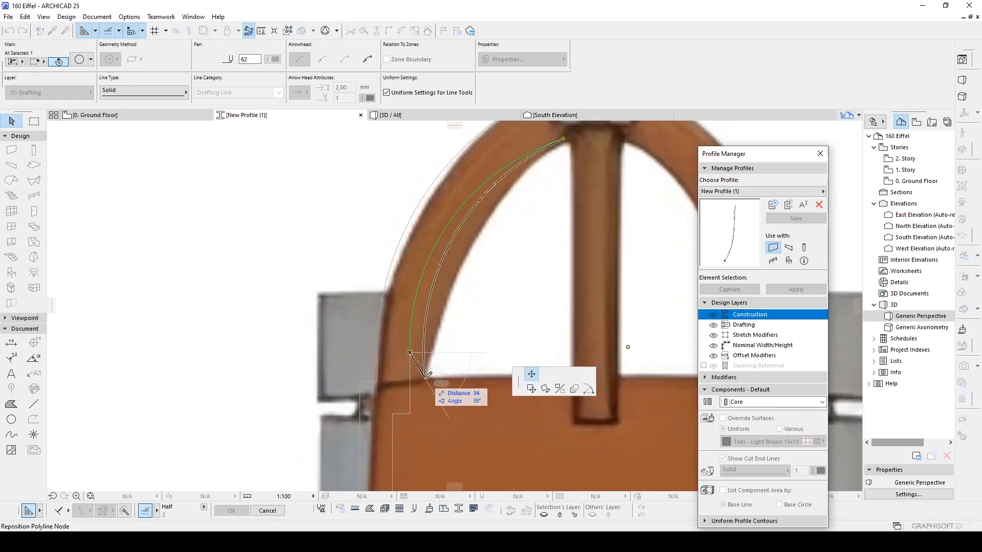
click(424, 379)
Adjust the bulge of the inner arc to follow the arch's inner edge.
click(480, 204)
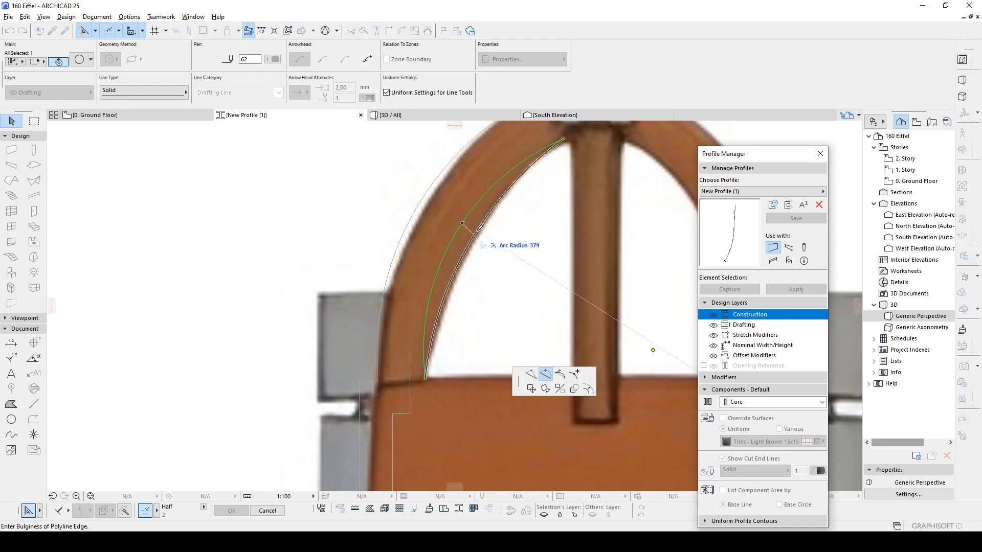
click(477, 233)
key(Escape)
Draw a polyline from the arc's lower end horizontally to the central post, then about 265 mm vertically up the post's edge.
scroll(430, 316, down, 2)
middle_drag(430, 306, 405, 369)
alt+click(391, 347)
click(402, 362)
click(502, 362)
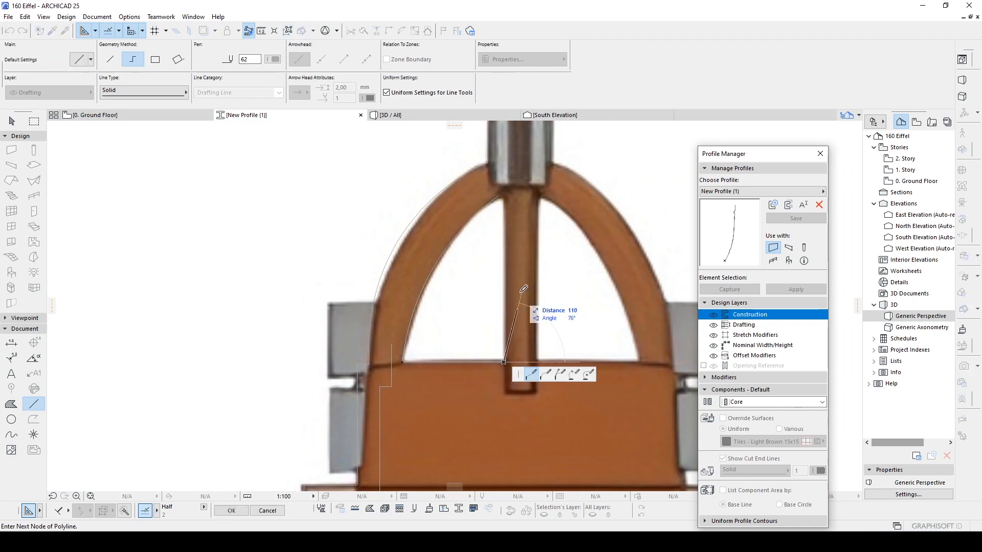
middle_drag(515, 204, 500, 287)
scroll(487, 279, up, 4)
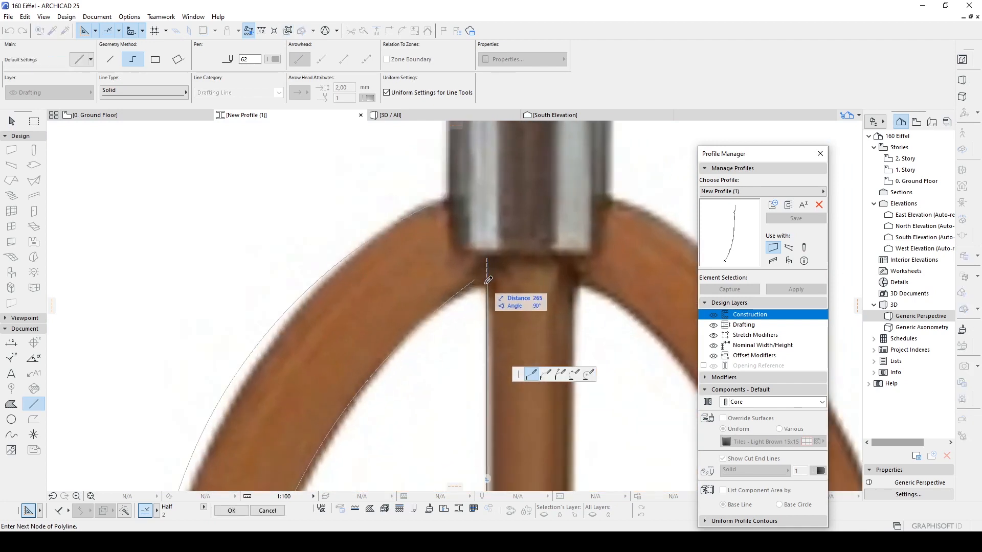
double_click(487, 277)
key(Escape)
Join the upper end of the vertical post line with the upper end of the inner arc.
click(487, 286)
shift+click(473, 287)
key(Escape)
Select all outline lines over the whole height of the tower and set their pen to 255.
scroll(479, 285, down, 5)
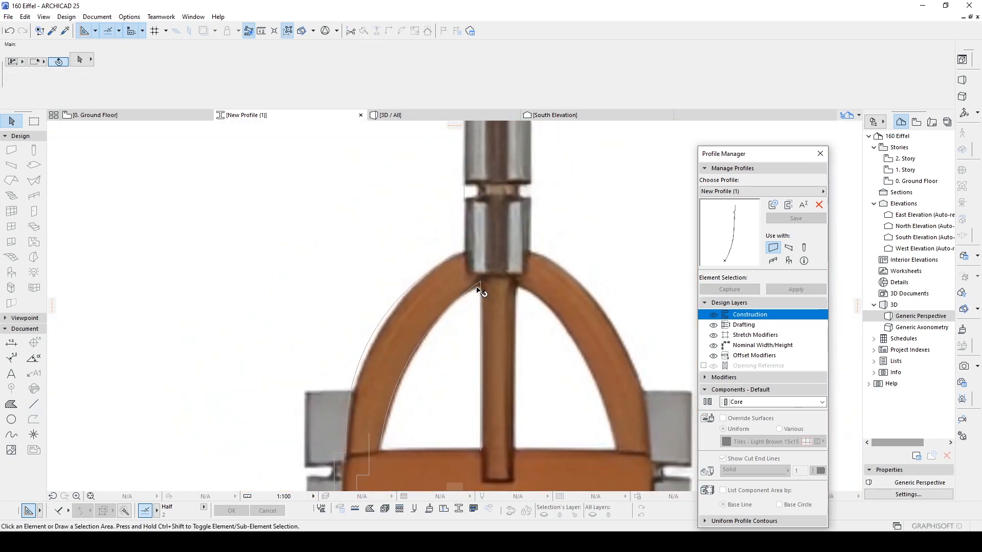
middle_drag(519, 209, 480, 369)
scroll(470, 368, down, 1)
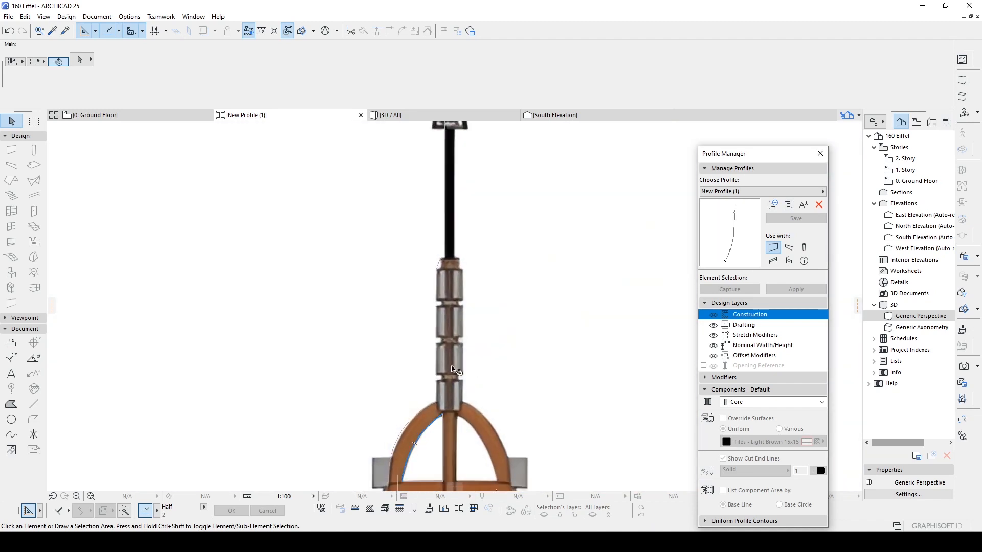
middle_drag(443, 267, 421, 209)
click(427, 326)
scroll(430, 340, down, 3)
scroll(446, 270, down, 5)
click(428, 177)
scroll(427, 177, down, 1)
click(364, 155)
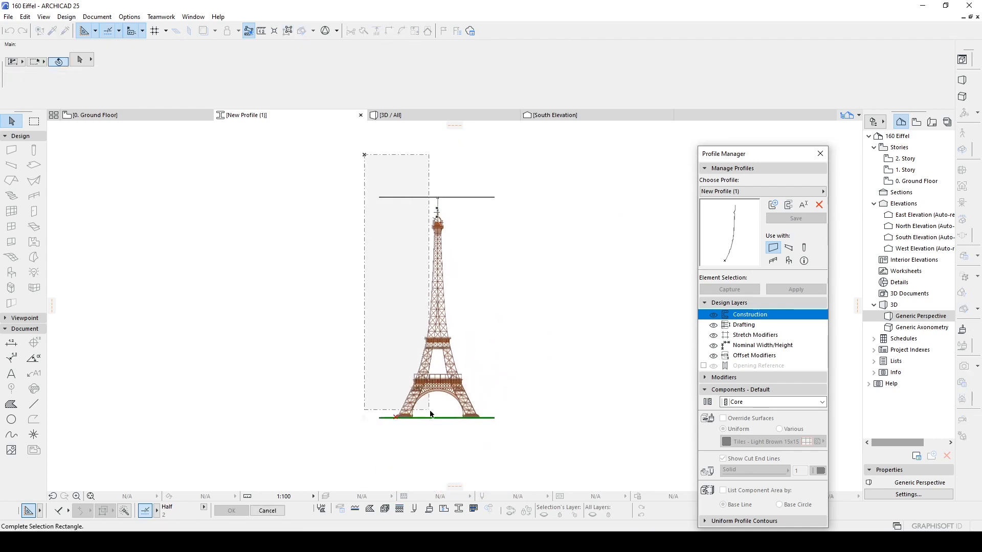
click(448, 443)
scroll(401, 220, up, 5)
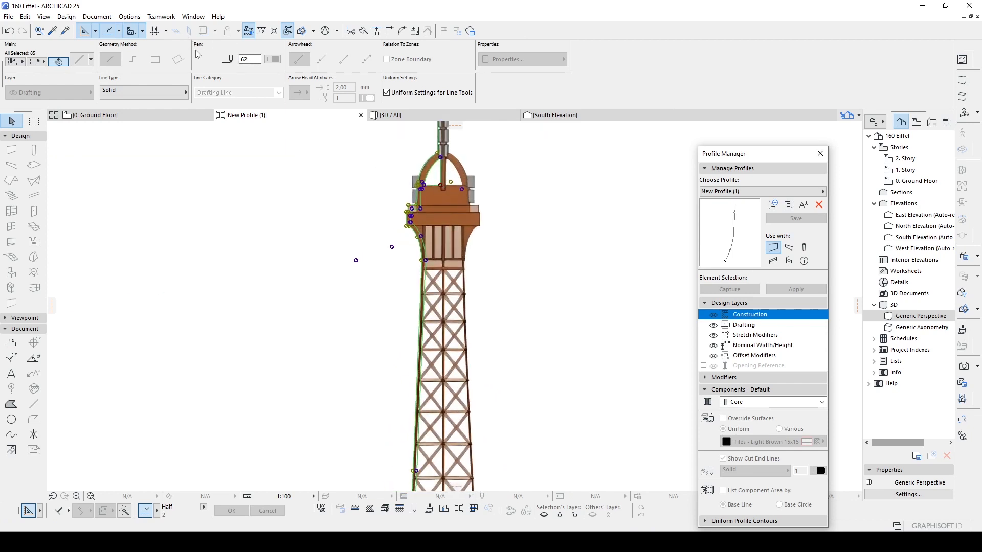
click(273, 60)
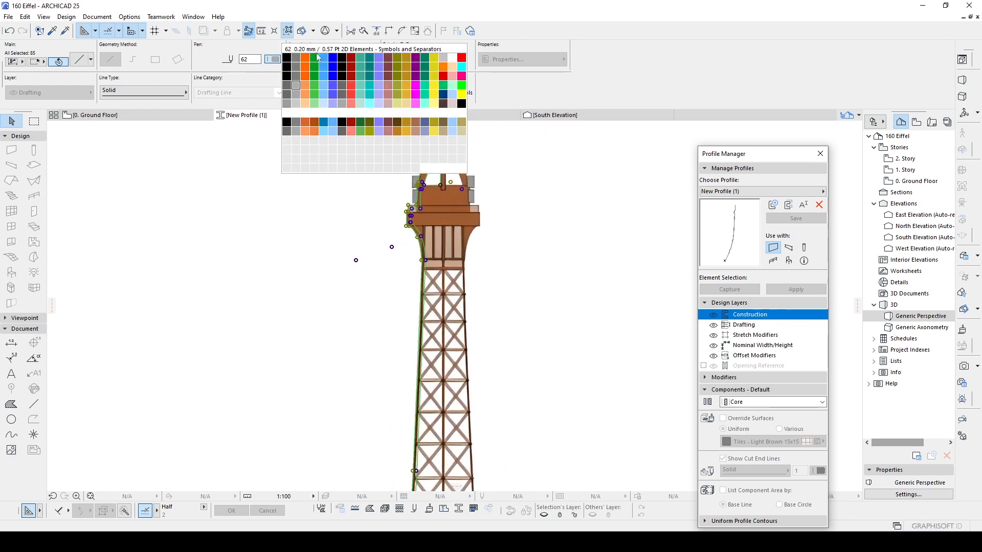
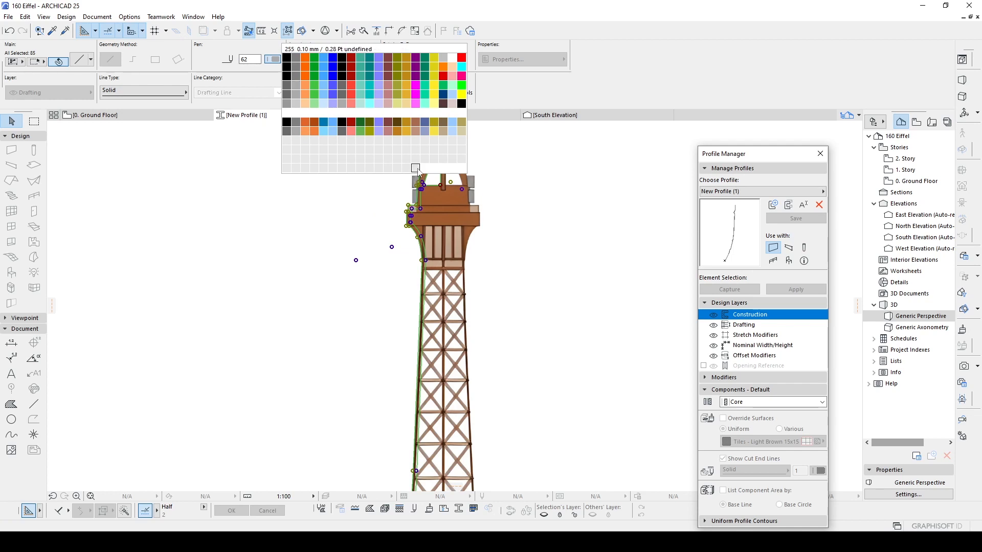
click(417, 169)
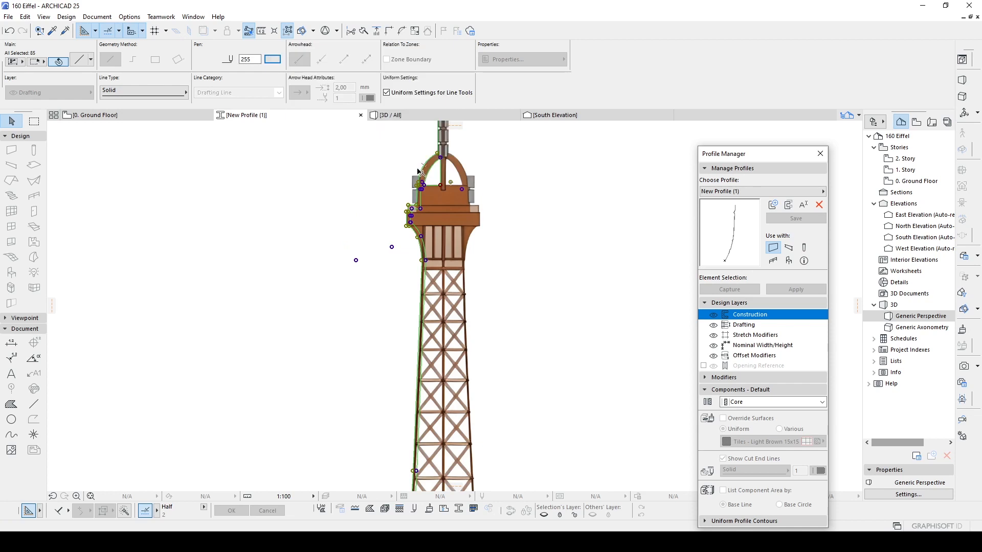
Set the weight of pen 255 in the model view pen set to 0,80 mm.
scroll(418, 172, up, 3)
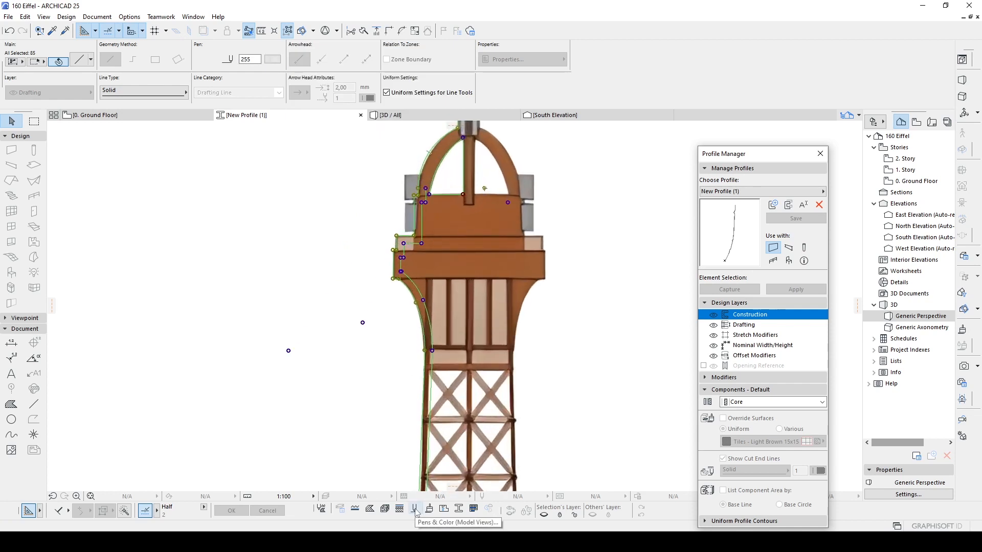
click(129, 16)
mouse_move(153, 29)
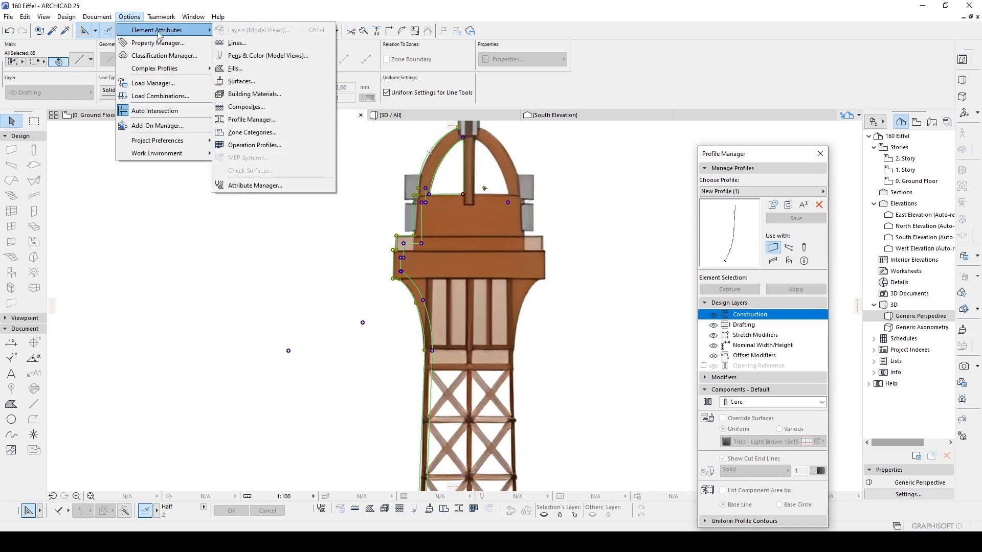
click(240, 56)
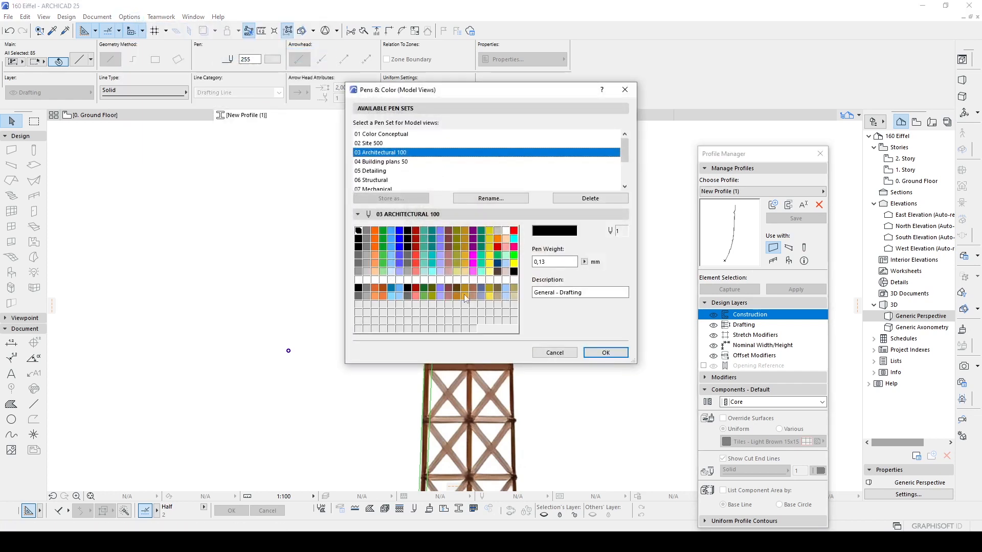
click(473, 329)
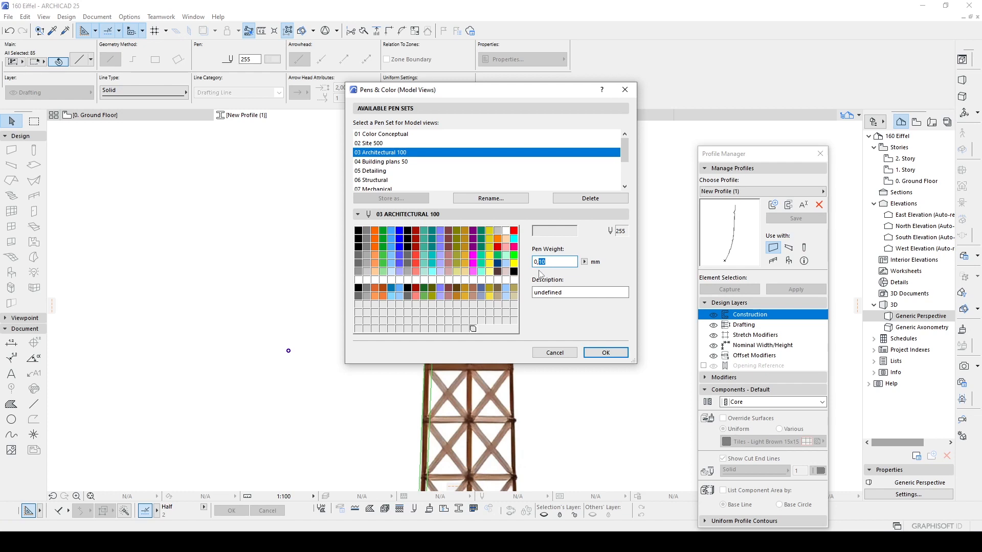
text(0,80)
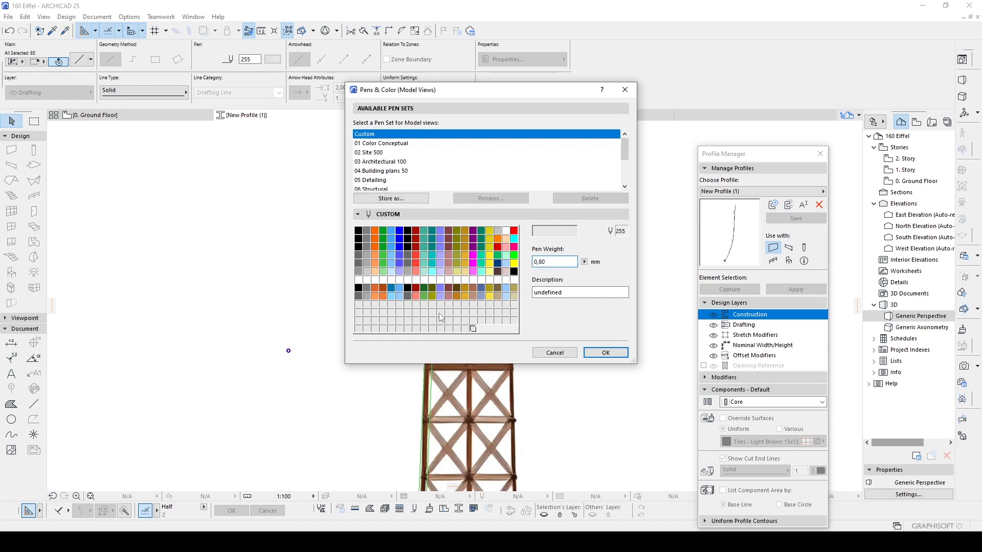
Set the colour of pen 255 to a bright blue (RGB 52, 36, 255) and apply the pen changes.
click(561, 237)
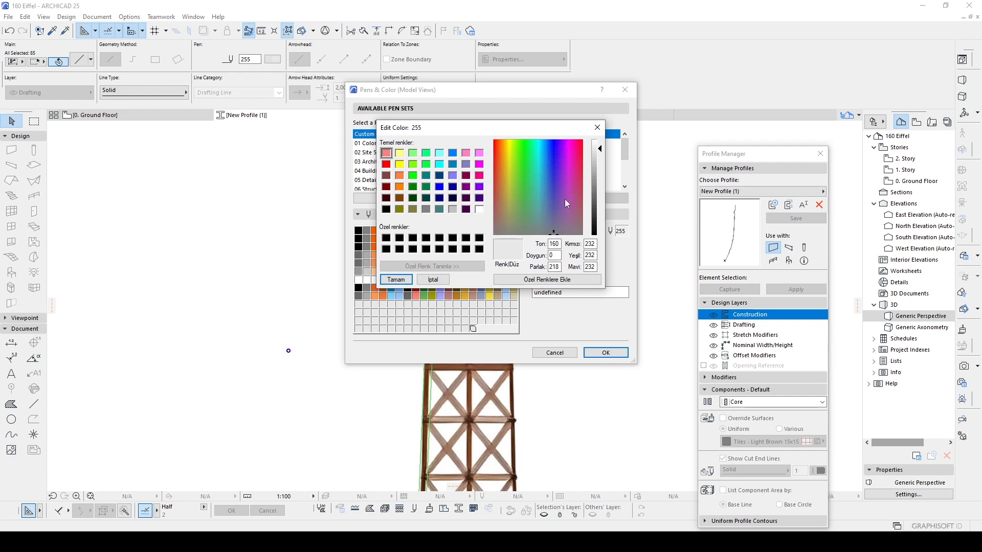
click(554, 141)
drag(599, 159, 600, 185)
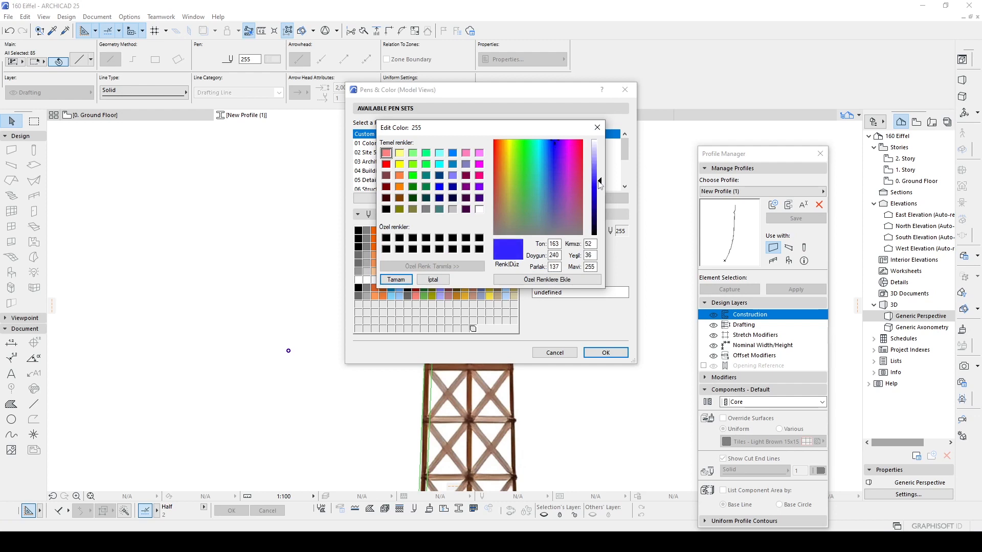
click(395, 280)
click(592, 358)
click(312, 274)
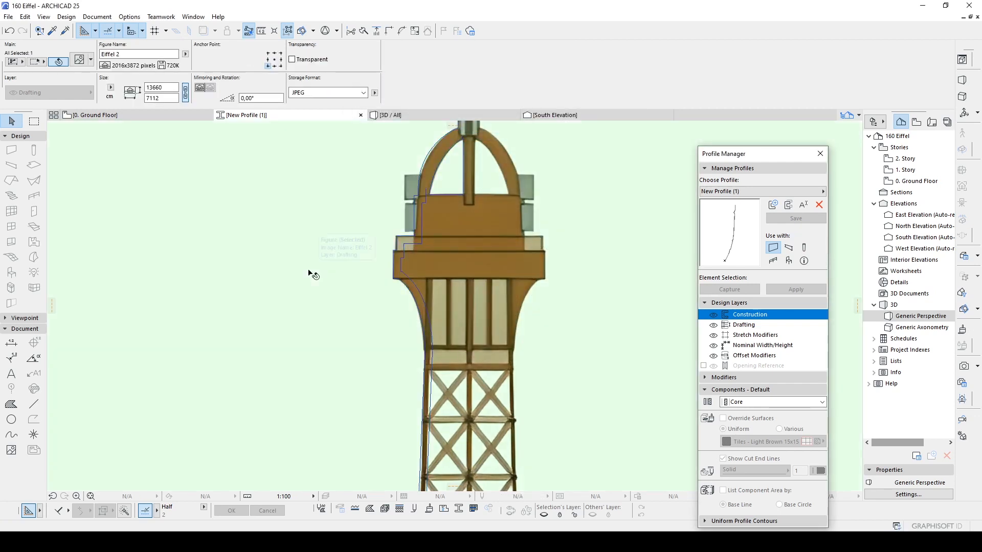
key(Escape)
Turn on the true line weight display.
click(45, 17)
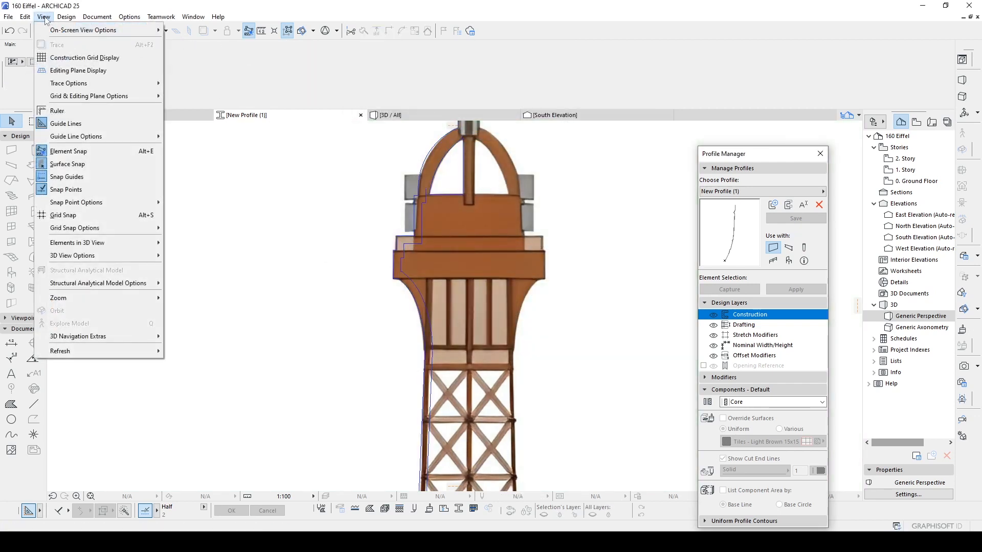
mouse_move(61, 31)
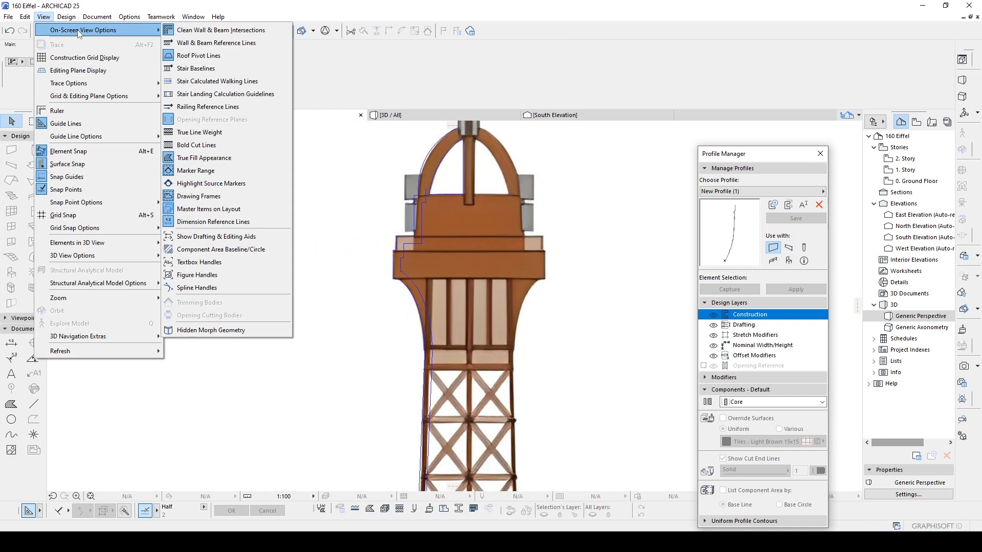
click(198, 135)
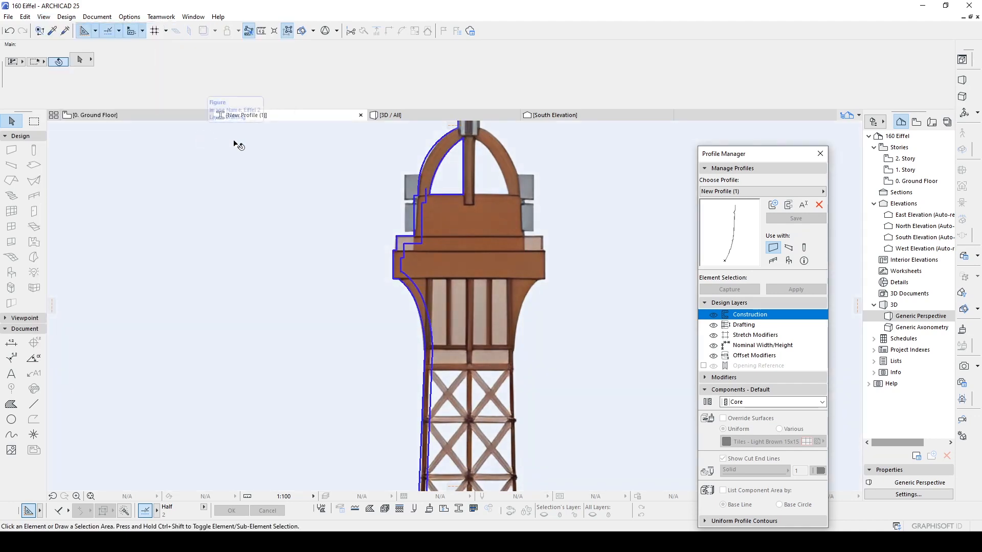
Delete the three inner outline segments beside the brown block directly under the arch: the long vertical, the short horizontal and the short vertical.
scroll(490, 191, down, 3)
scroll(466, 245, up, 5)
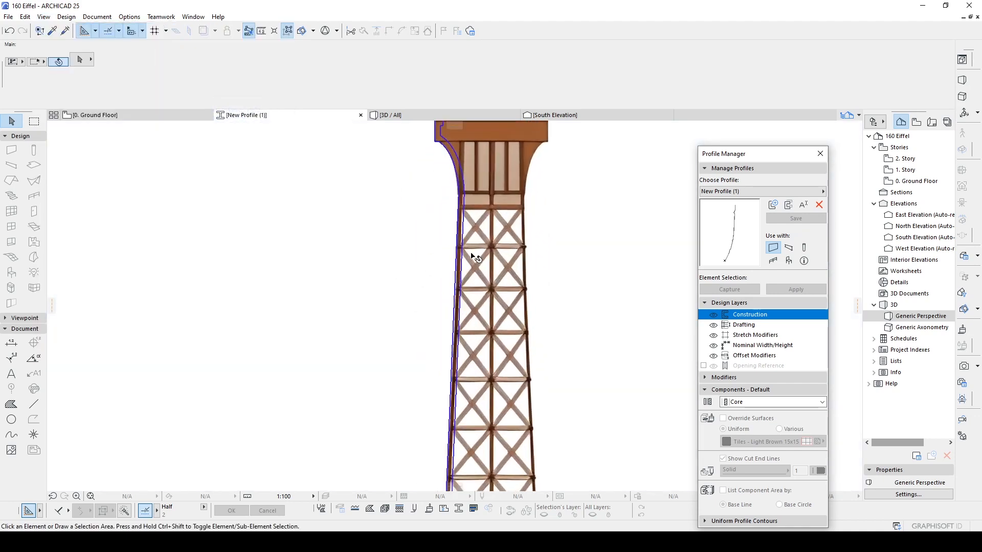
scroll(460, 278, down, 2)
scroll(456, 278, up, 6)
scroll(438, 351, down, 2)
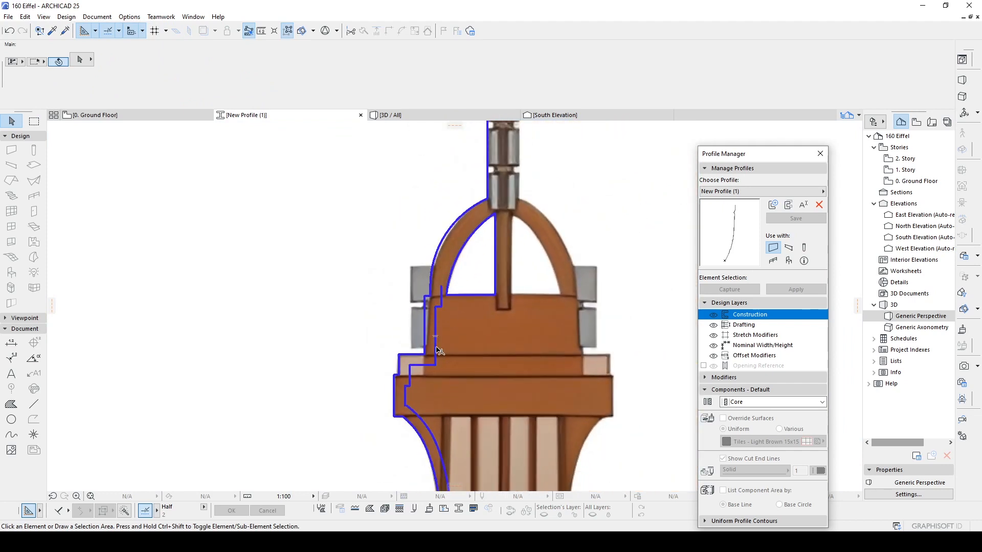
click(435, 324)
scroll(438, 305, up, 5)
key(Delete)
click(439, 309)
key(Delete)
click(447, 289)
key(Delete)
Delete the inner outline's step at the upper platform's ledge, keeping the short horizontal and vertical lines within the brown band.
scroll(454, 289, down, 4)
scroll(450, 325, up, 2)
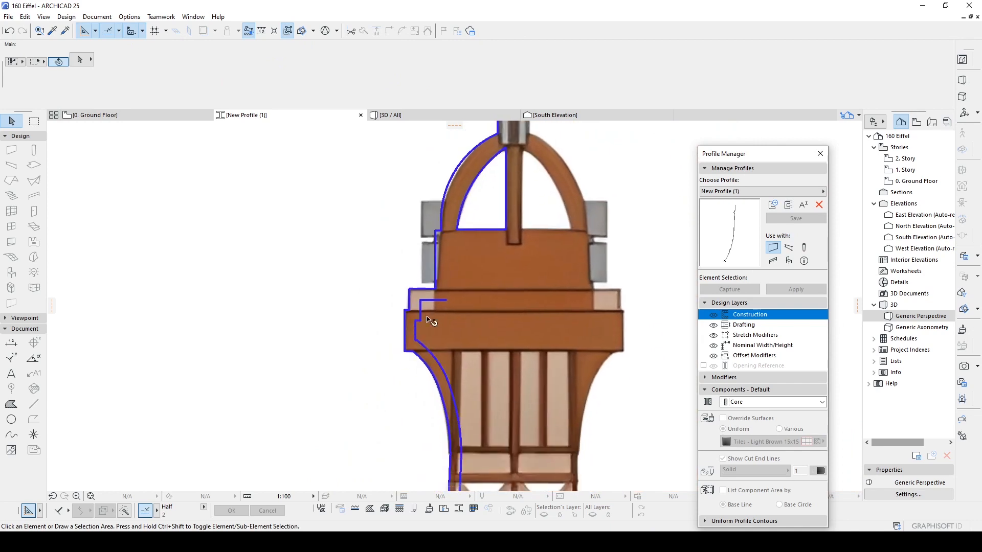
click(419, 303)
key(Escape)
click(421, 303)
key(Delete)
click(422, 317)
scroll(422, 321, up, 3)
click(418, 345)
key(Escape)
key(Delete)
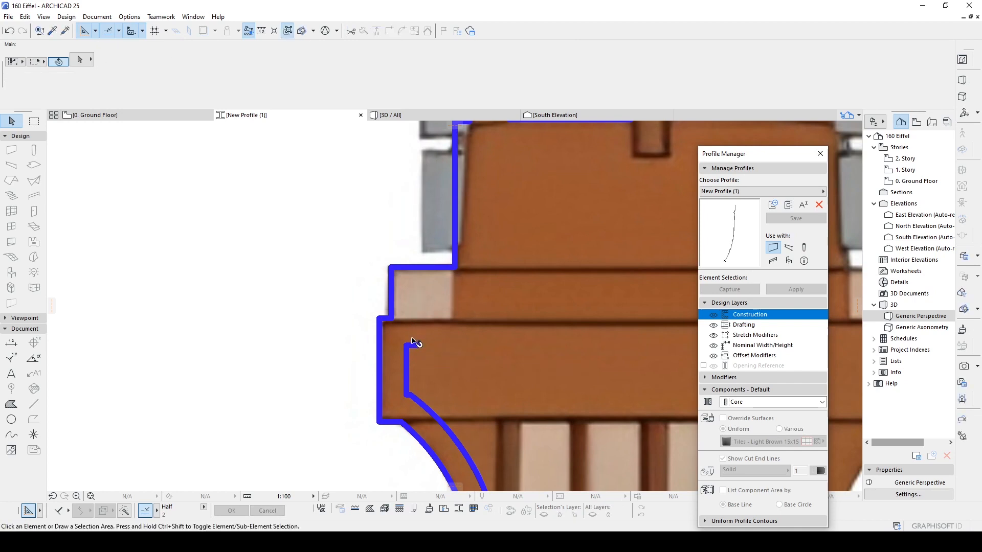
middle_drag(411, 343, 413, 263)
key(space)
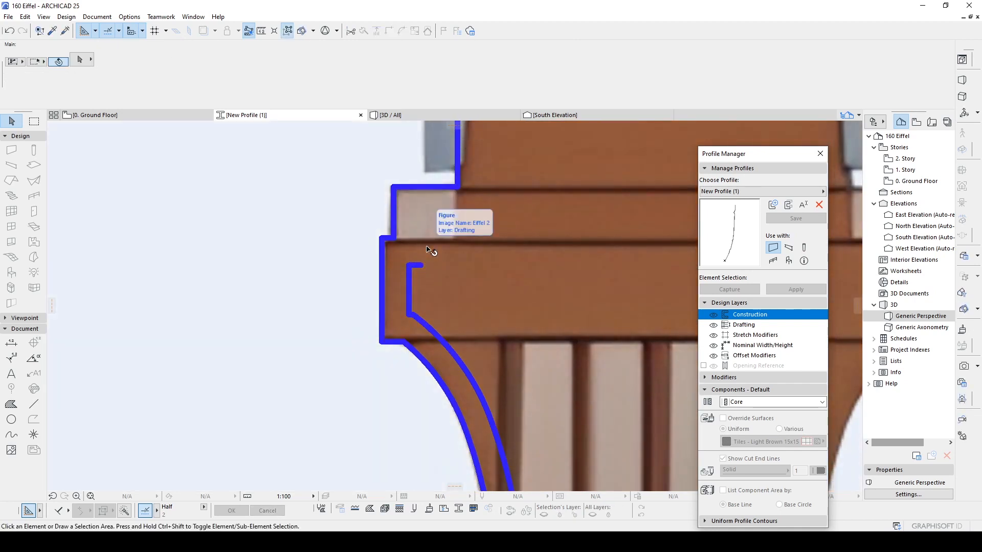
click(422, 265)
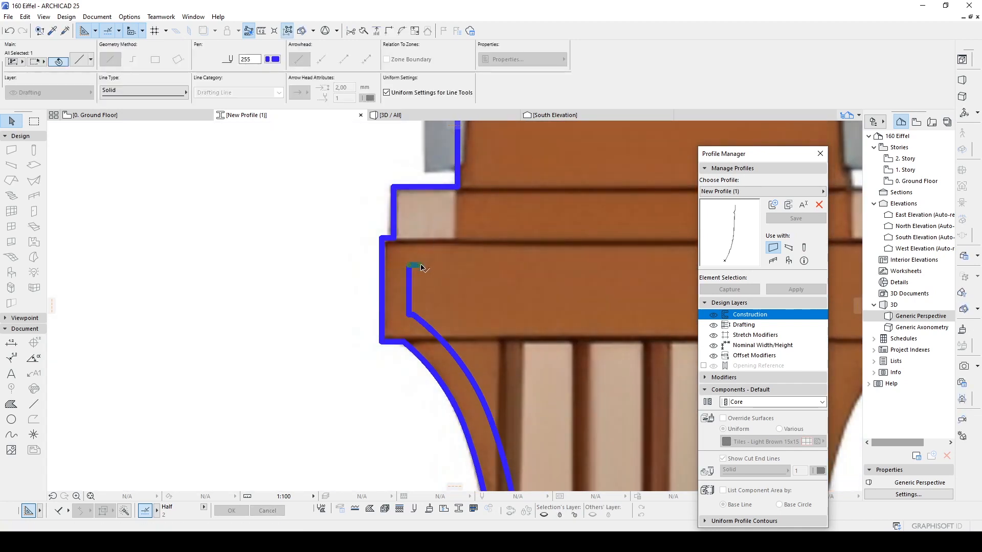
scroll(423, 267, down, 5)
scroll(412, 308, up, 5)
scroll(420, 280, down, 9)
scroll(431, 250, down, 2)
middle_drag(432, 251, 436, 277)
scroll(435, 277, down, 1)
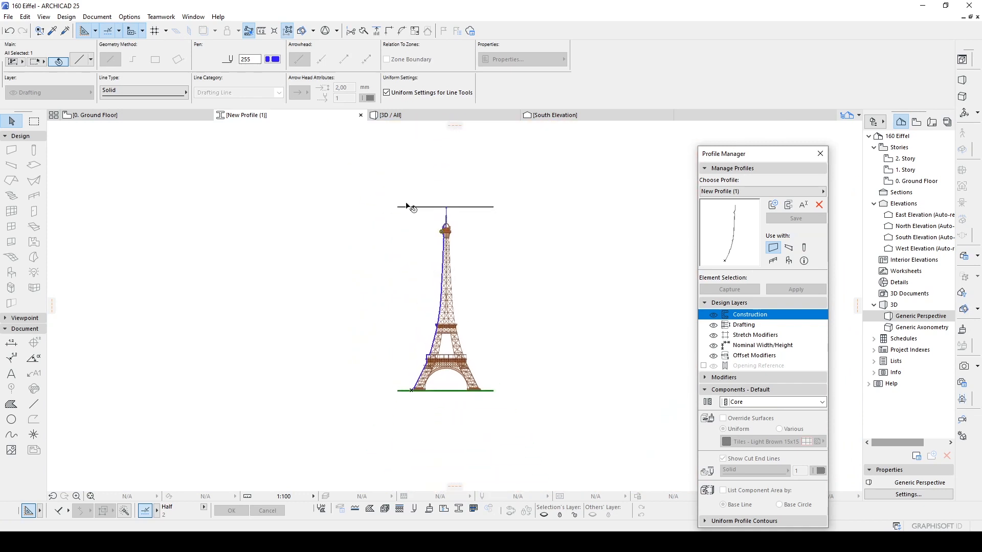
Select all outline lines over the tower's full height and consolidate the linework, ignoring no attributes and merging and adjusting overlapping lines.
click(364, 178)
scroll(367, 181, up, 2)
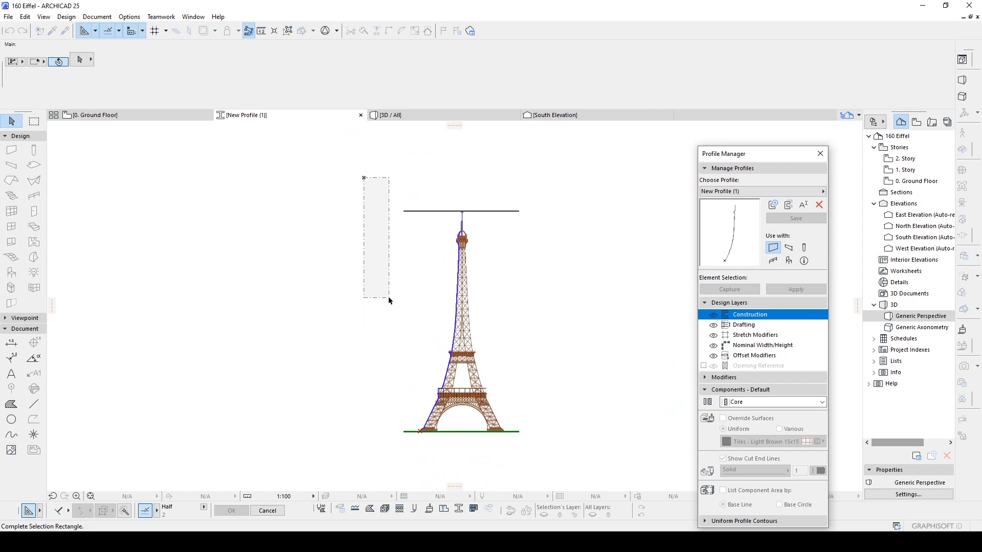
click(471, 450)
click(288, 31)
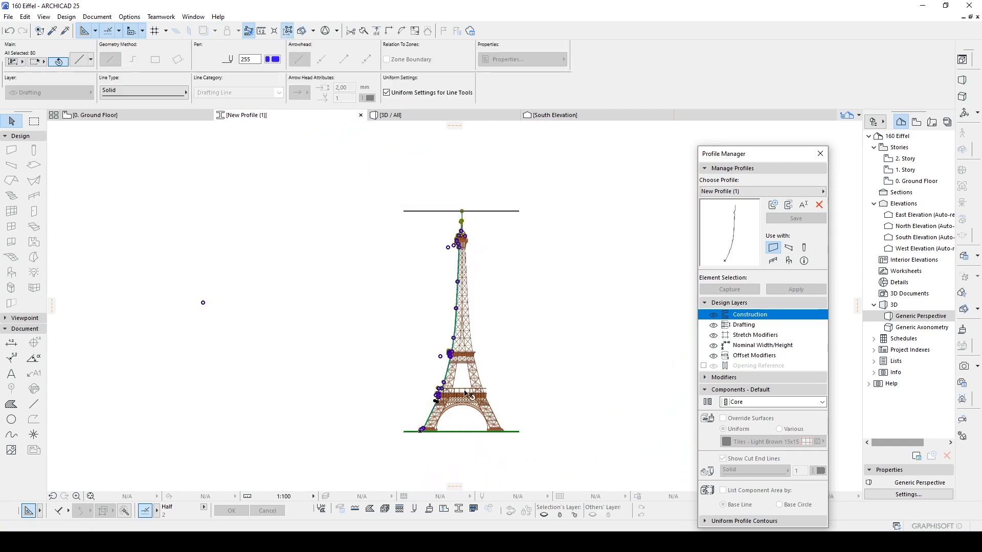
click(25, 17)
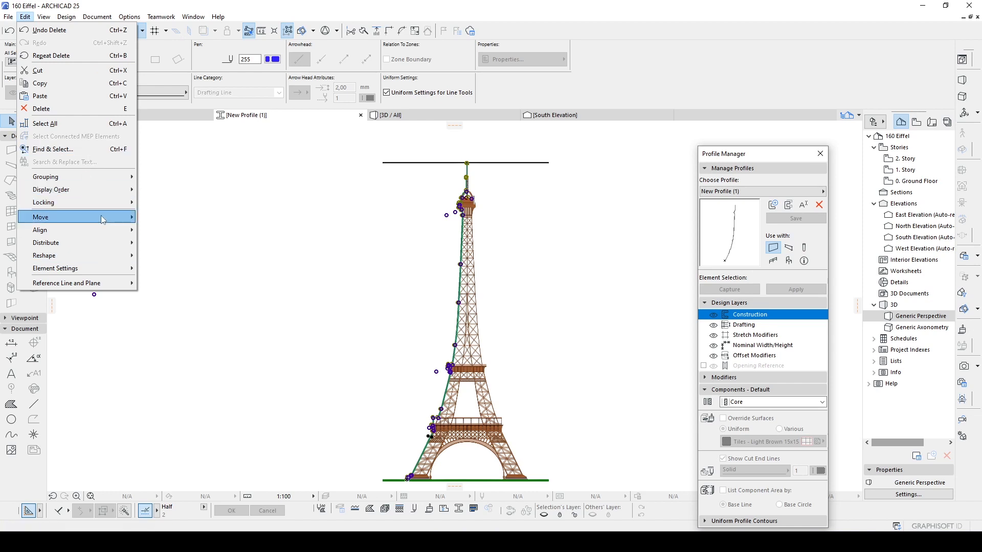
mouse_move(74, 256)
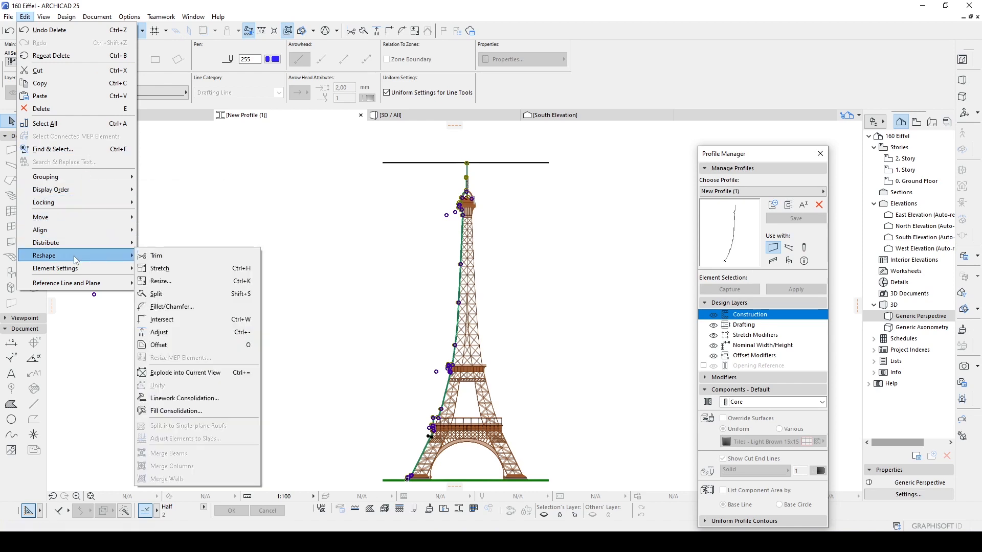
click(185, 398)
click(569, 279)
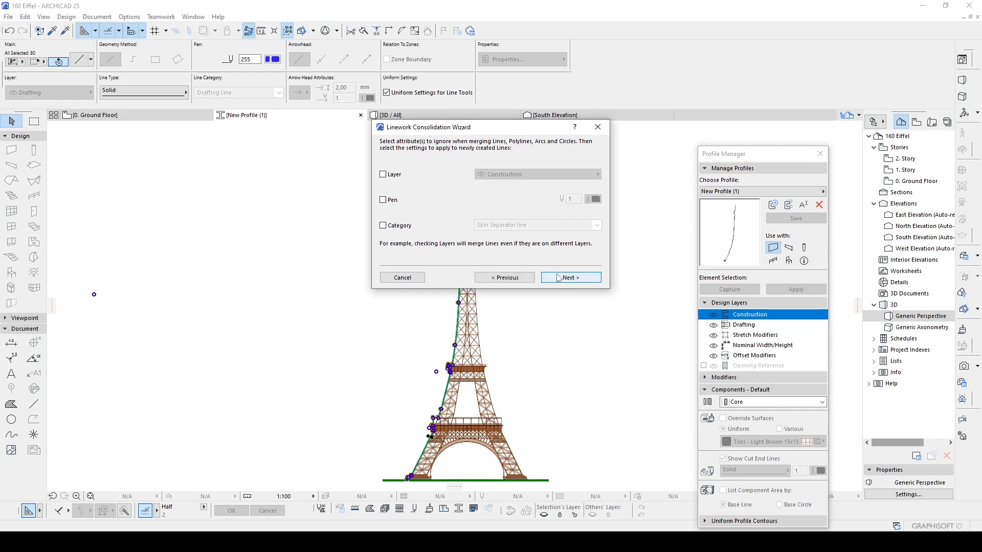
click(577, 280)
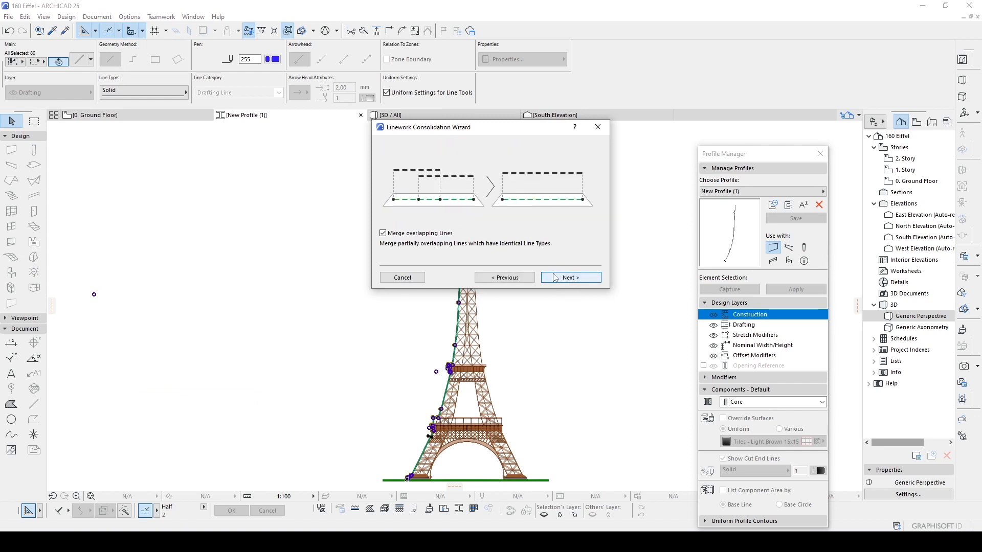
click(567, 280)
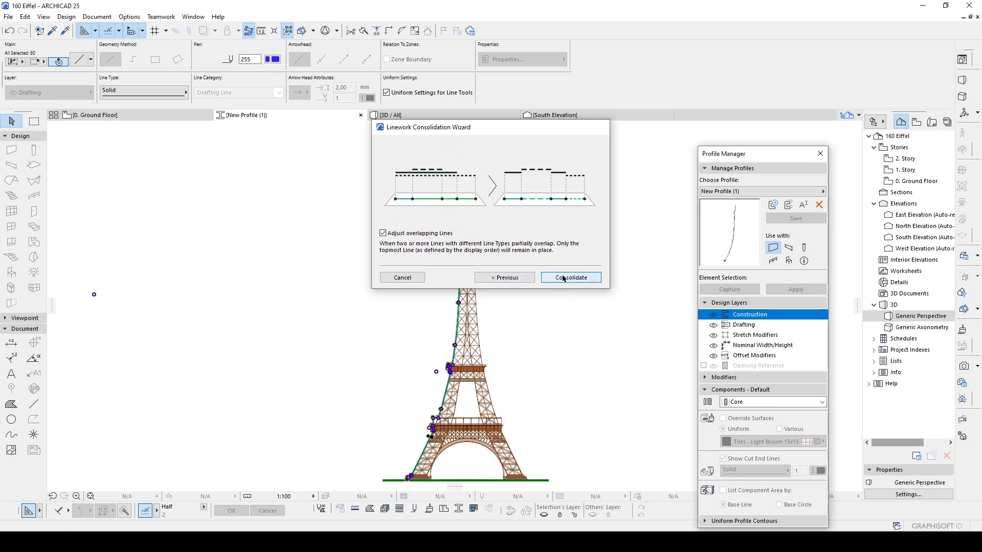
click(564, 279)
click(565, 291)
Try to delete the inner outline as a whole group, picked by its short vertical line in the upper platform.
scroll(424, 192, up, 8)
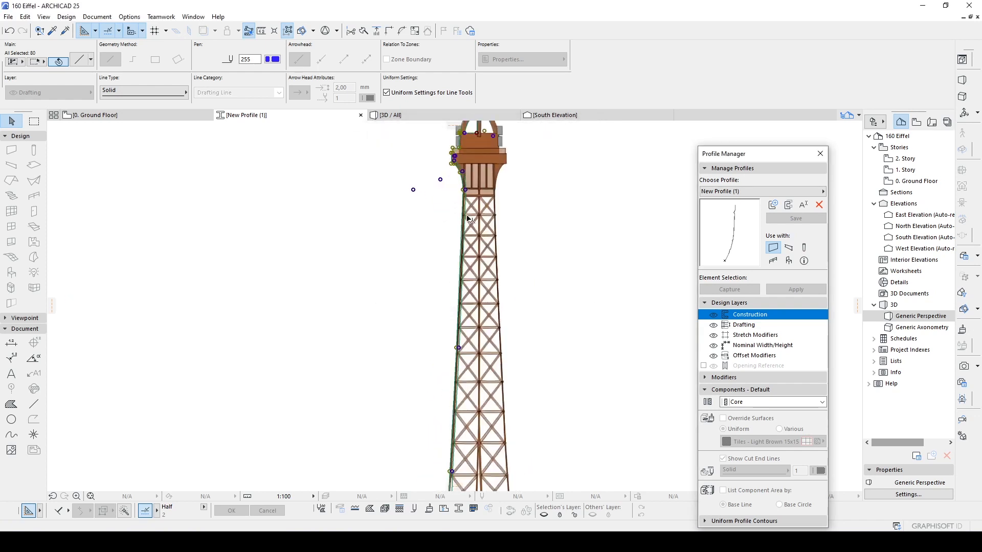
scroll(442, 311, up, 4)
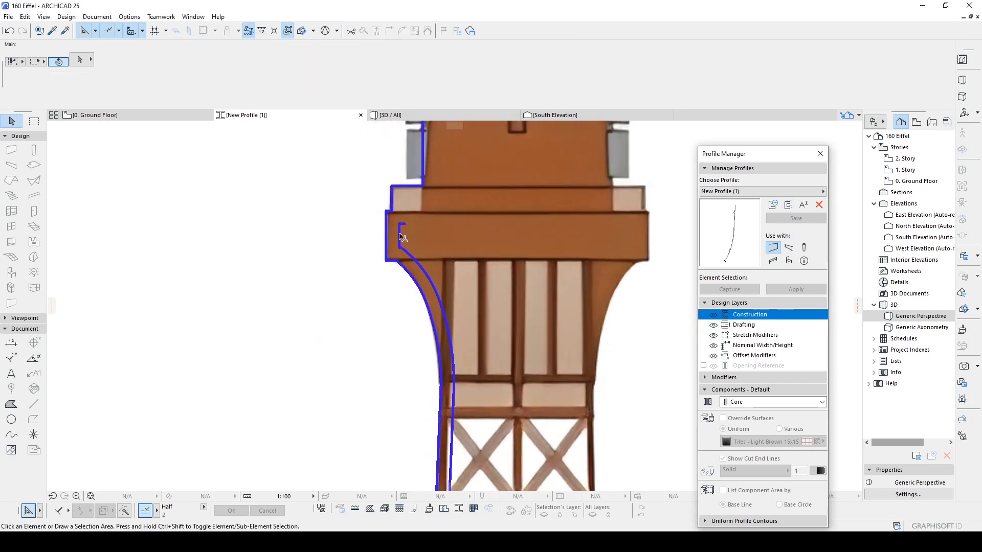
click(399, 235)
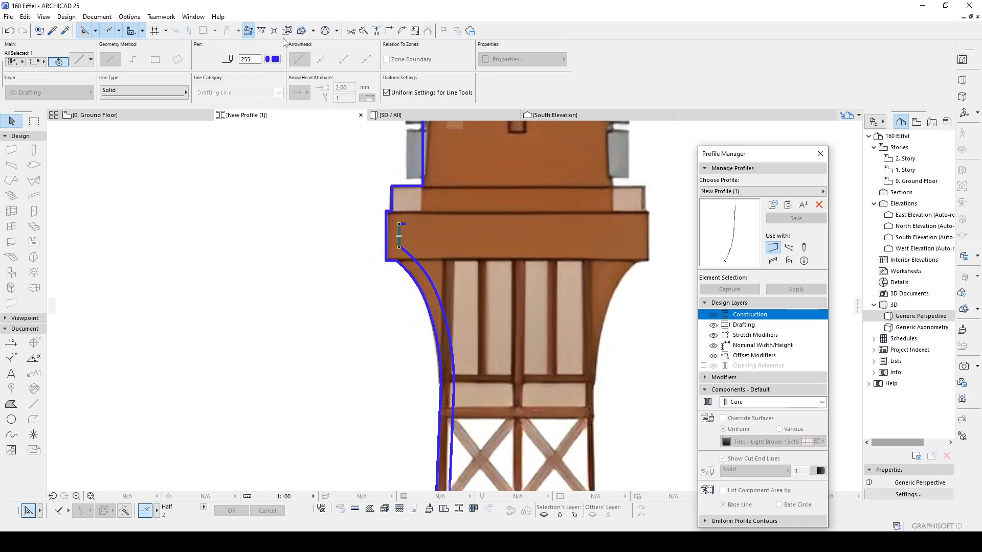
key(ctrl+a)
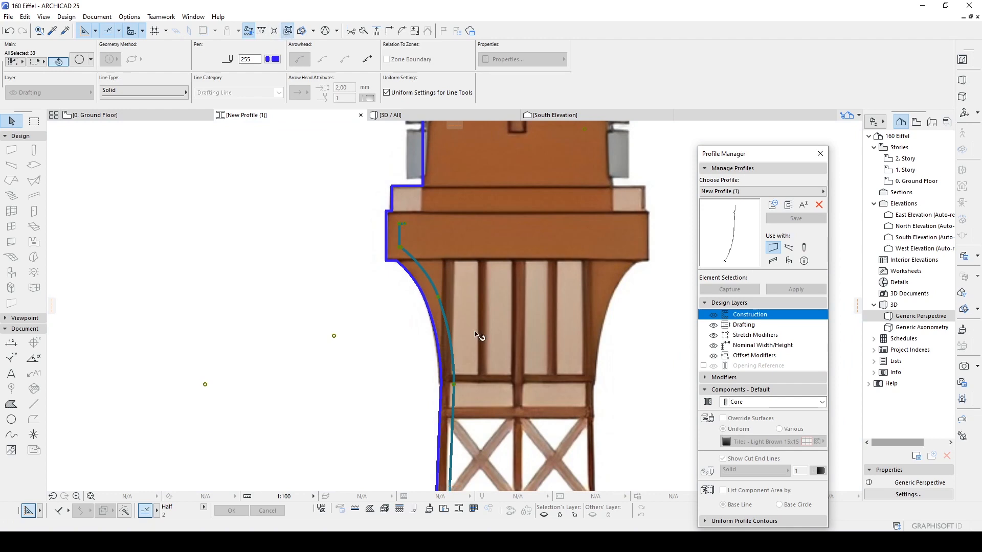
key(Delete)
Undo the deletion of the grouped inner outline lines.
scroll(462, 312, down, 5)
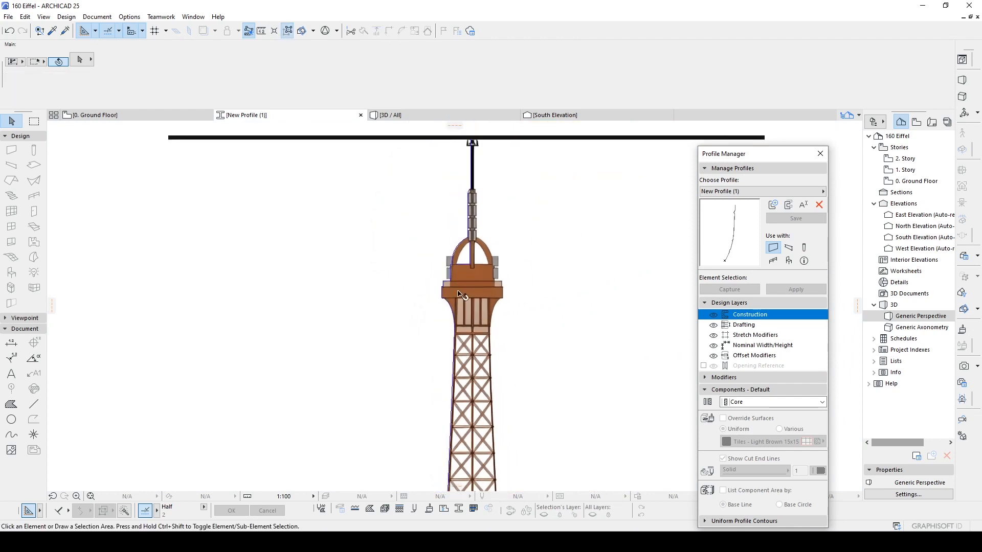
scroll(471, 258, up, 5)
scroll(469, 291, up, 2)
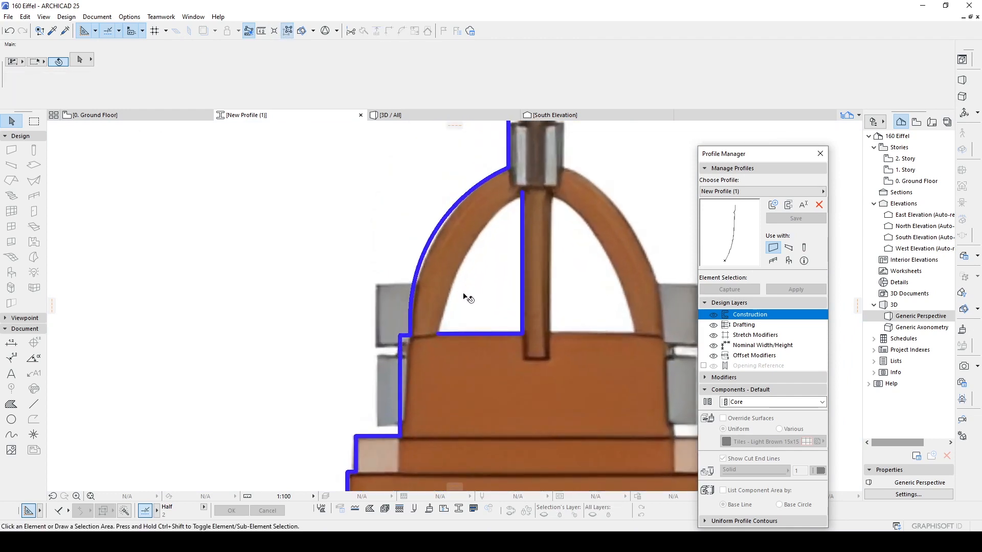
scroll(462, 299, down, 3)
key(ctrl+z)
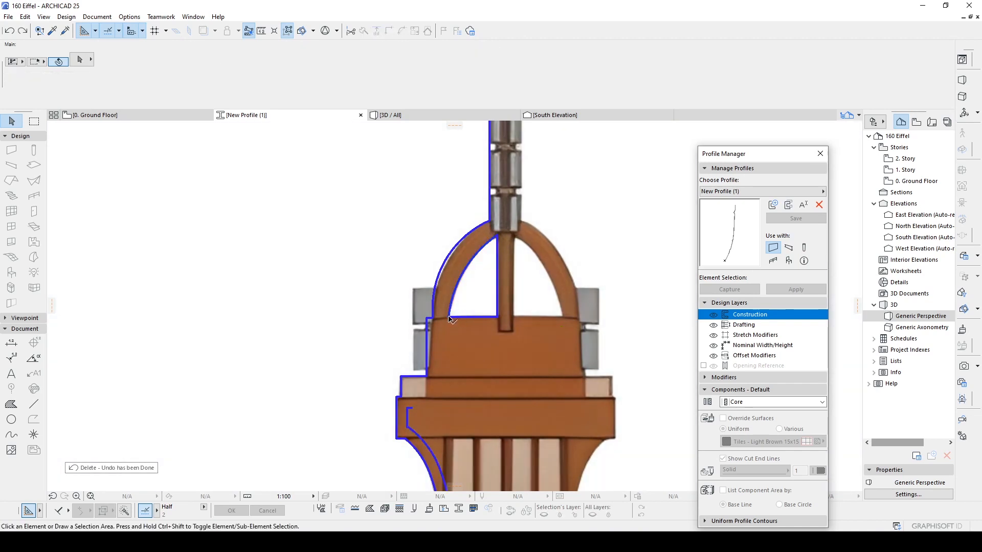
Delete the inner outline lines down the tower's height with grouping suspended, keeping the curve that borders the top arch opening.
click(406, 411)
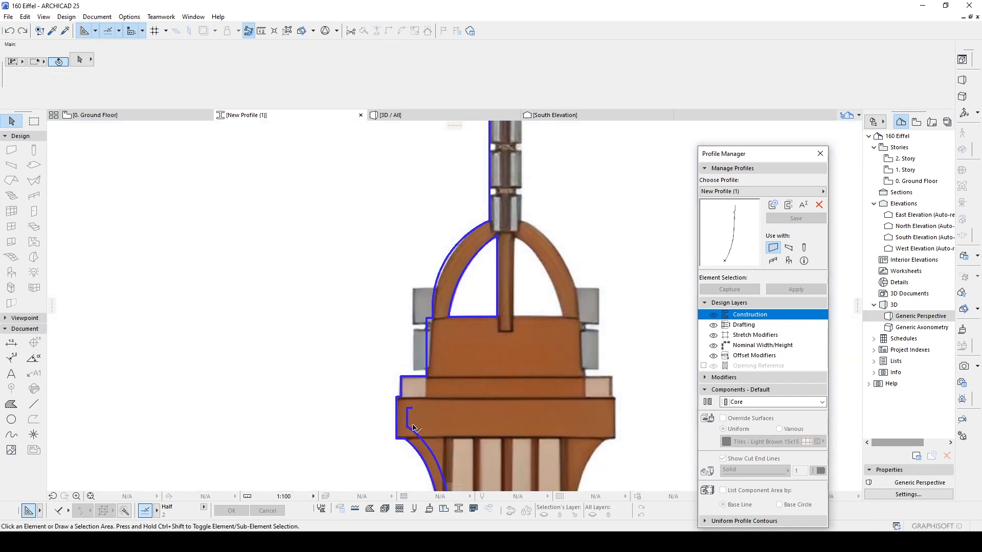
click(413, 429)
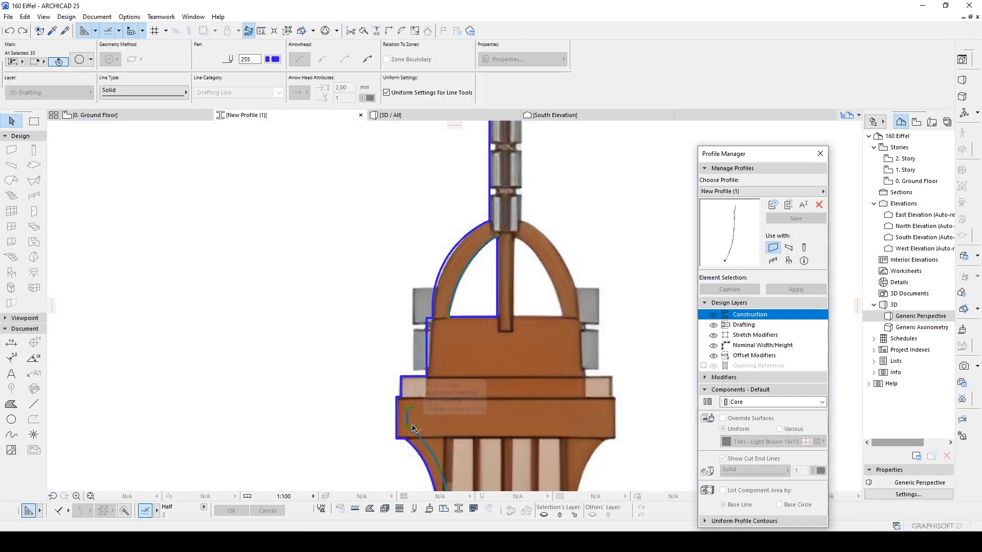
scroll(455, 336, up, 4)
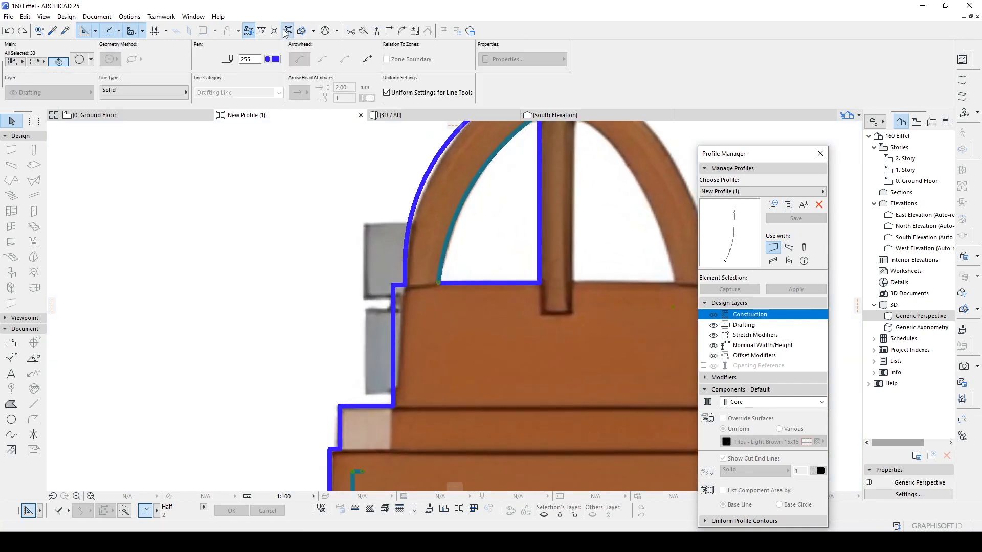
scroll(421, 348, down, 5)
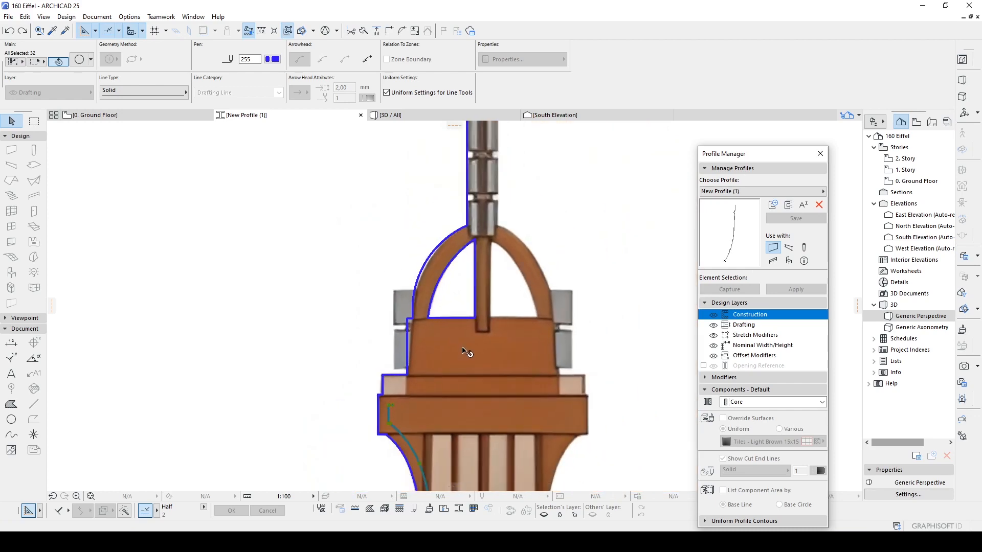
middle_drag(460, 378, 415, 285)
scroll(415, 284, up, 1)
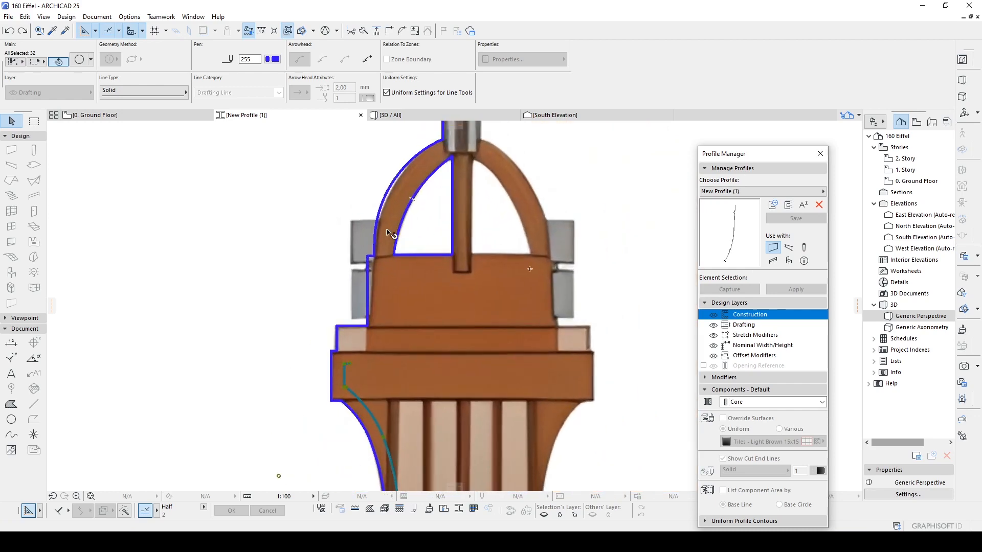
scroll(394, 235, down, 5)
middle_drag(451, 432, 461, 118)
middle_drag(440, 362, 480, 118)
middle_drag(467, 405, 458, 149)
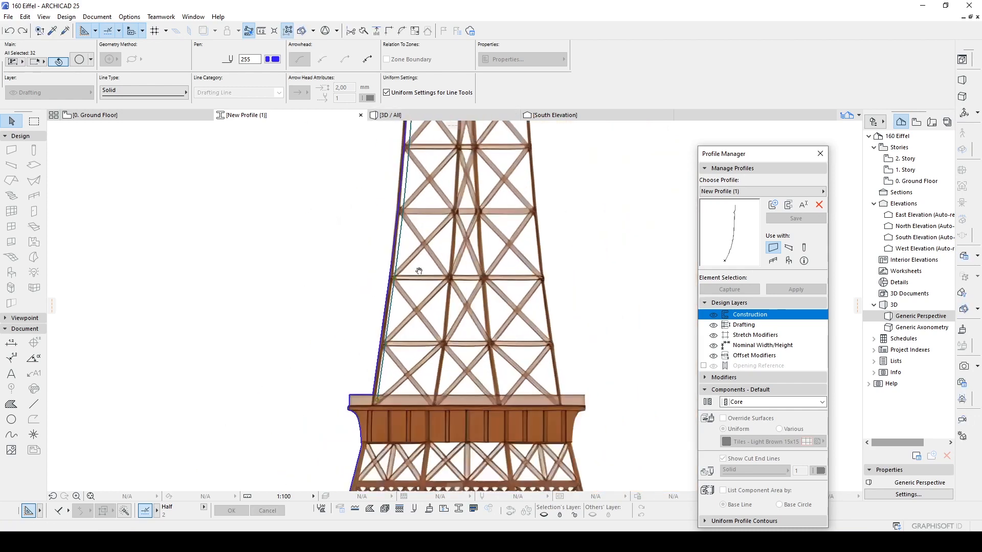
middle_drag(400, 475, 425, 127)
middle_drag(302, 473, 352, 279)
scroll(324, 313, down, 2)
middle_drag(324, 313, 384, 141)
scroll(295, 322, up, 8)
key(Escape)
scroll(358, 322, down, 5)
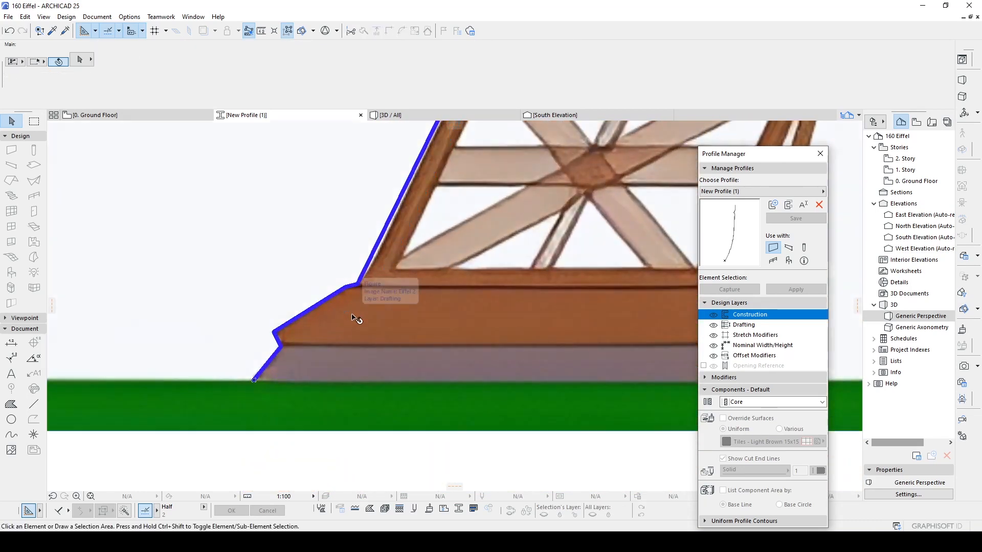
Draw a vertical line upward from the end of the outline at the antenna's tip.
scroll(445, 309, up, 7)
scroll(445, 309, down, 4)
middle_drag(445, 309, 444, 432)
middle_drag(453, 201, 439, 294)
scroll(440, 294, up, 5)
key(l)
click(439, 281)
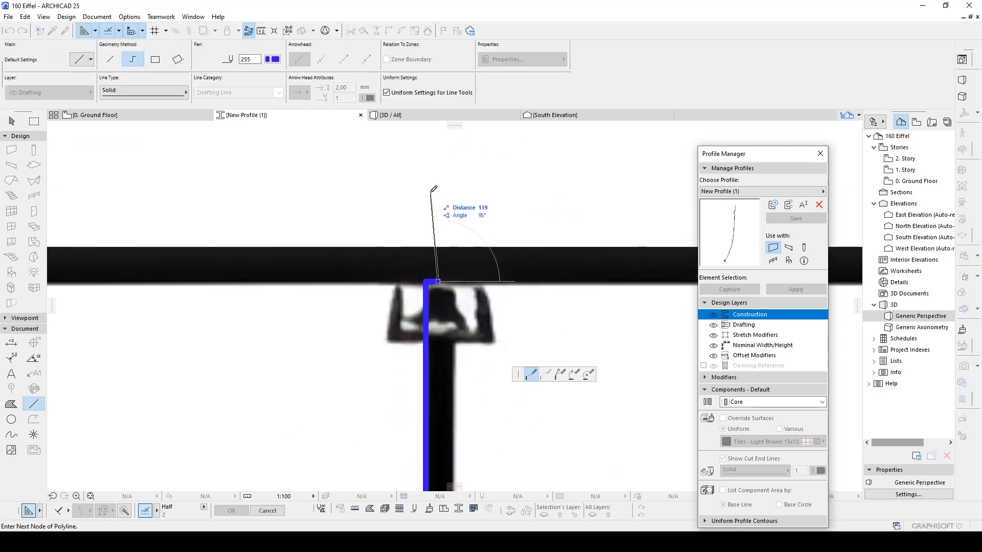
double_click(438, 167)
key(Escape)
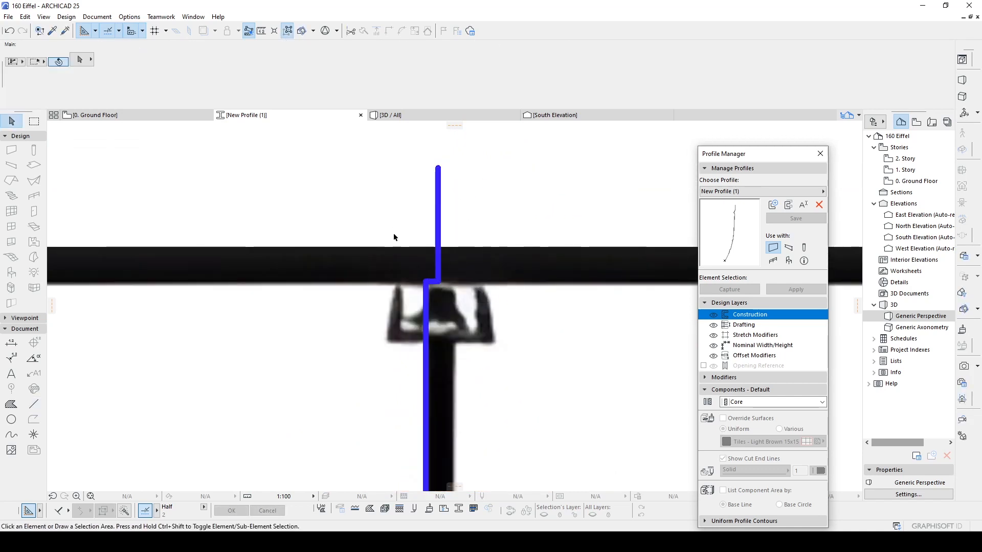
Delete the short stray line crossing the leg's outer edge below the first platform.
scroll(442, 154, down, 7)
middle_drag(411, 385, 441, 170)
middle_drag(440, 415, 475, 172)
middle_drag(373, 392, 378, 115)
scroll(375, 325, up, 6)
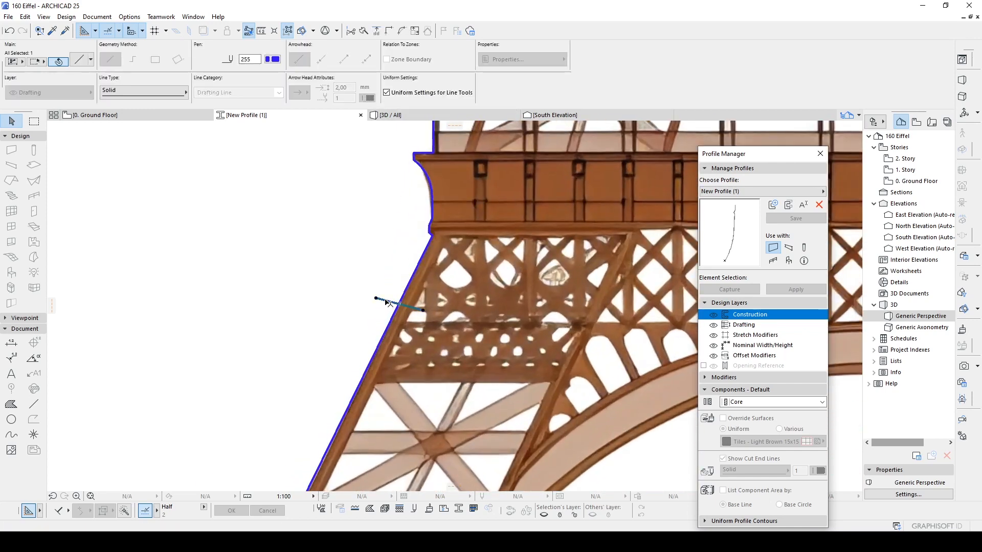
scroll(379, 302, down, 4)
scroll(404, 241, up, 3)
scroll(365, 352, down, 4)
scroll(364, 353, up, 2)
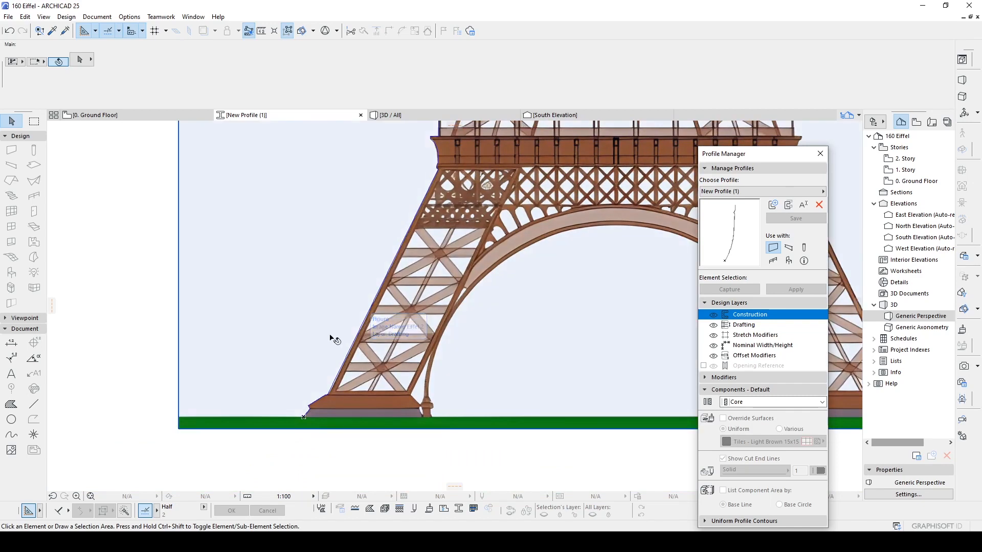
Start a polyline at the leg's outer foot corner with the outline's settings and trace along the ground to the inner column's foot.
middle_drag(335, 339, 362, 254)
scroll(332, 337, up, 4)
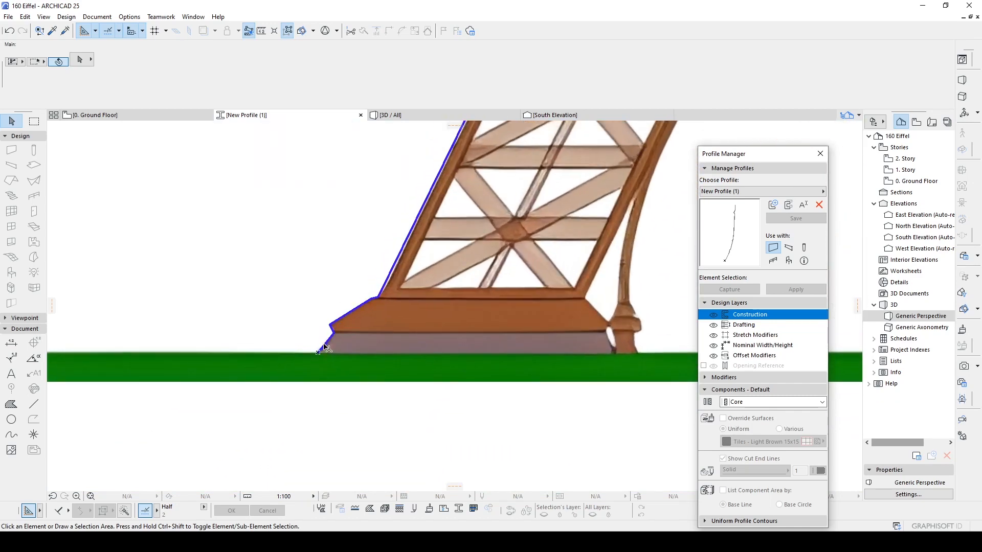
alt+click(327, 343)
click(318, 352)
middle_drag(607, 356, 405, 396)
scroll(406, 396, up, 2)
click(416, 394)
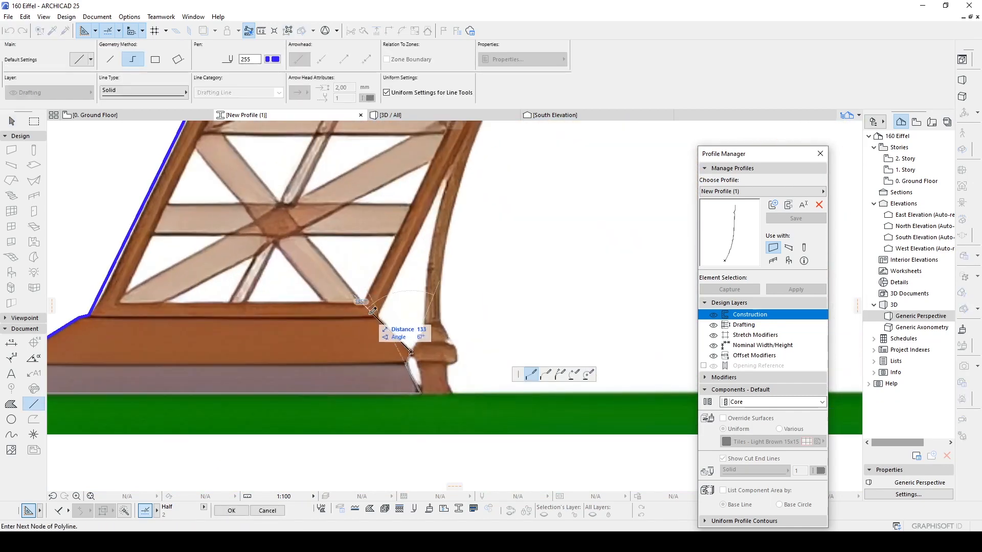
click(373, 316)
scroll(372, 317, down, 4)
middle_drag(374, 316, 348, 432)
Continue the polyline up the inner column with straight segments and along the arch's underside to its crown with tangent arcs.
scroll(364, 425, up, 3)
click(545, 375)
middle_drag(392, 219, 349, 243)
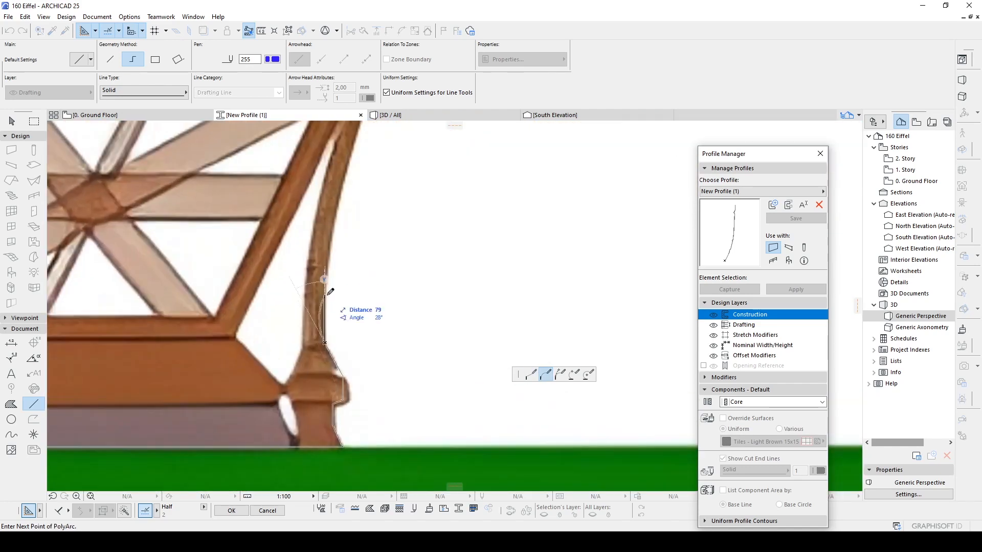
click(530, 374)
scroll(330, 289, up, 3)
click(276, 287)
click(546, 374)
scroll(287, 307, down, 5)
click(333, 237)
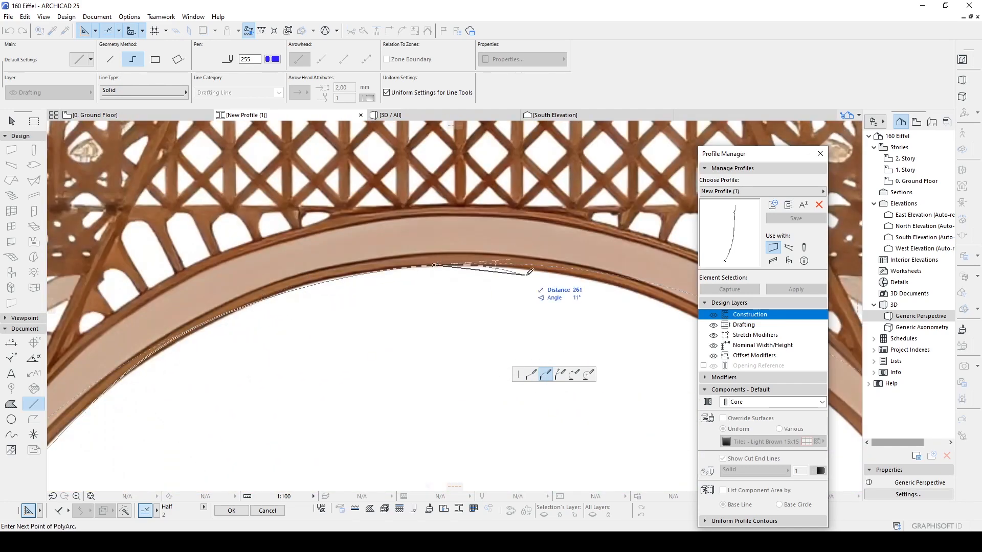
click(459, 264)
Finish the polyline with a straight vertical segment from the arch's crown up the tower's centre axis.
click(531, 374)
scroll(460, 265, down, 8)
middle_drag(484, 205, 473, 388)
double_click(438, 202)
key(Escape)
Trace the narrow opening between the leg's stone base and the column foot as a closed polyline.
scroll(409, 355, up, 5)
middle_drag(190, 484, 377, 411)
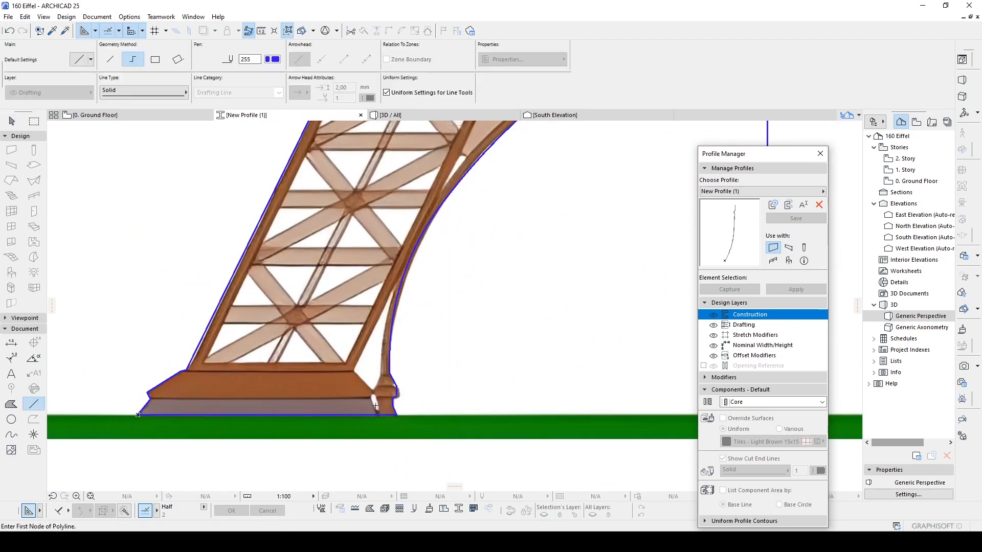
alt+click(374, 414)
scroll(375, 402, up, 5)
click(356, 381)
click(380, 431)
click(363, 357)
Trace the tall opening between the leg's inner edge and the column, closing it with an arc and a straight segment.
click(291, 286)
click(342, 249)
click(545, 375)
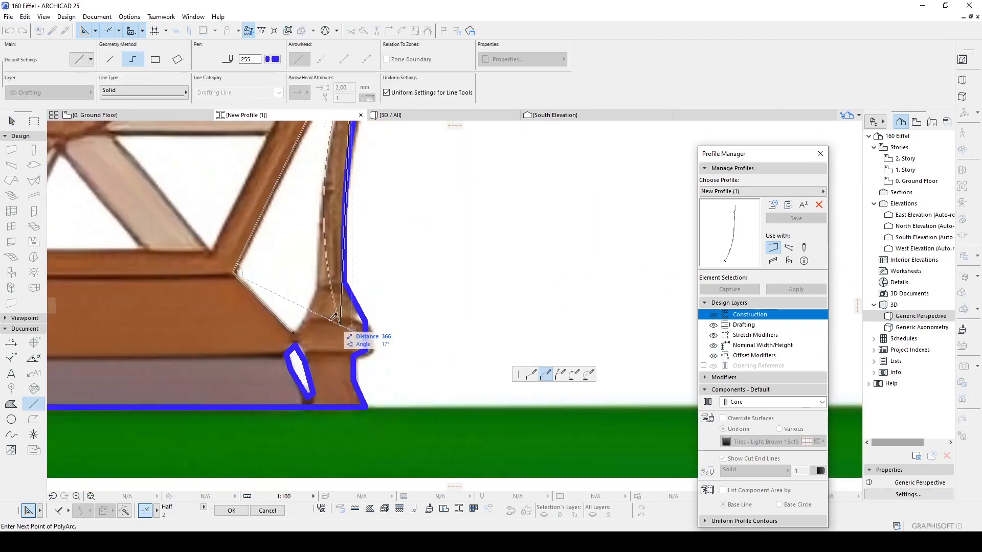
click(317, 290)
click(531, 374)
click(294, 332)
Trace the round-topped openings between the large arch and the lattice band with straight segments and three-point arcs.
scroll(295, 330, down, 5)
middle_drag(322, 289, 365, 409)
scroll(230, 409, up, 4)
click(315, 358)
click(423, 301)
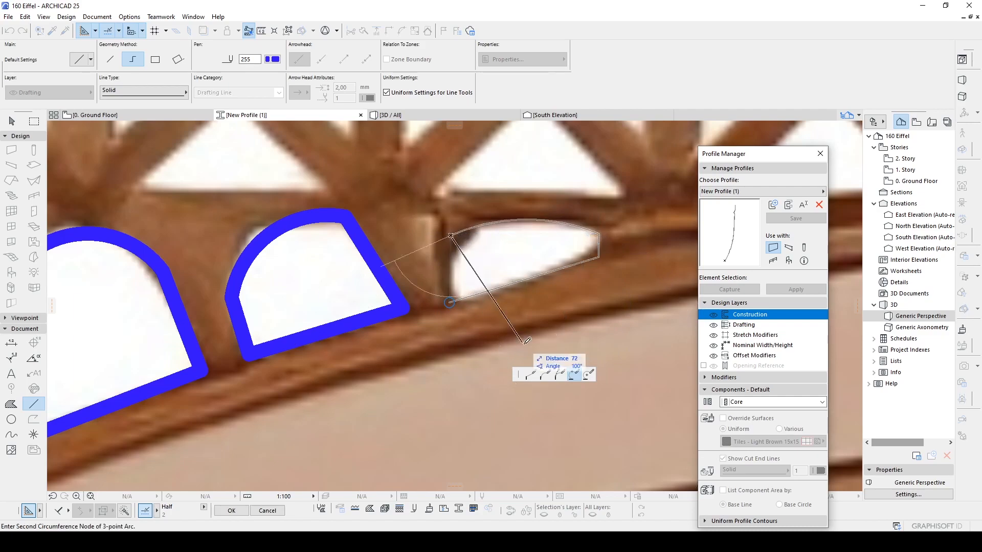
scroll(431, 271, down, 5)
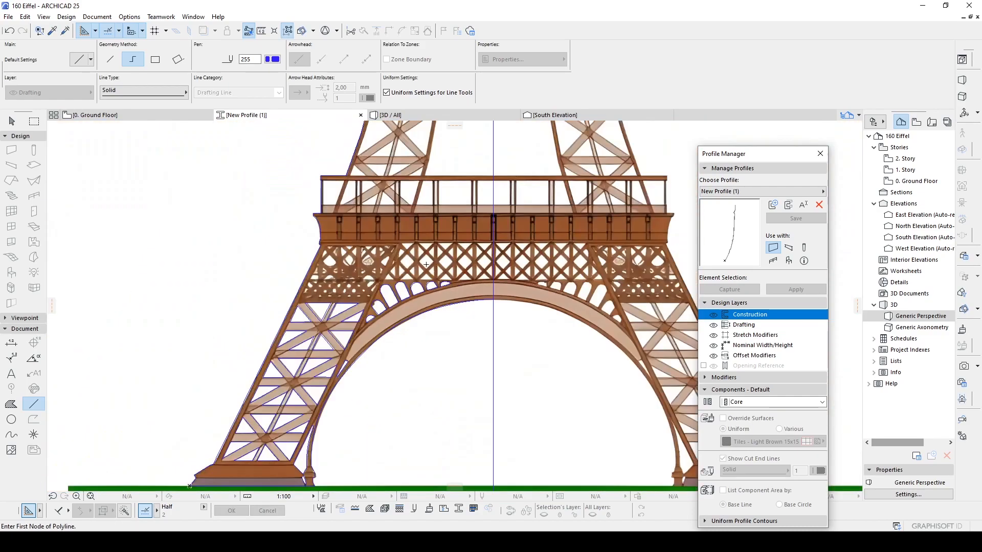
Trace a closed triangle over the sloped end of the lattice band beside the leg.
scroll(431, 271, up, 7)
scroll(431, 276, down, 2)
scroll(220, 287, up, 1)
click(212, 325)
click(359, 161)
click(358, 323)
click(211, 325)
scroll(263, 292, up, 2)
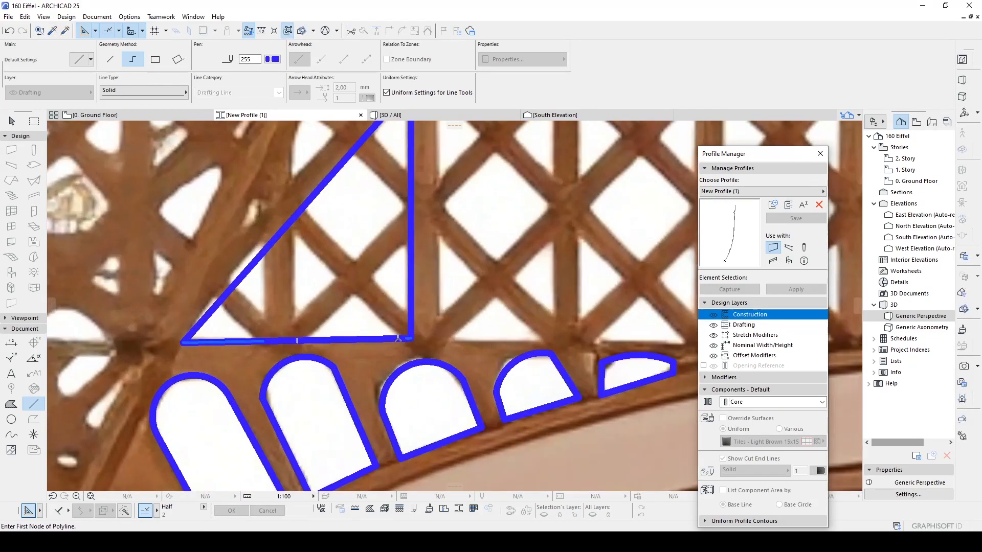
Draw straight lines along the edges of the bars in the lattice band's outer bays.
double_click(411, 313)
click(354, 150)
middle_drag(547, 341, 245, 330)
double_click(245, 329)
scroll(245, 329, down, 3)
scroll(161, 205, up, 1)
click(139, 207)
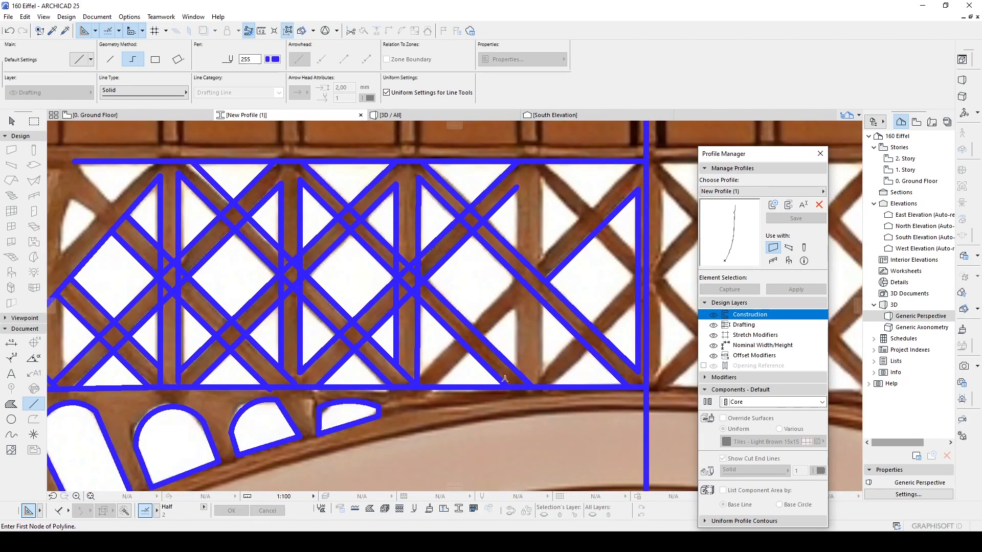
Draw the bar edges that slope down toward the leg in the lattice bays next to the centre axis.
click(633, 163)
double_click(419, 387)
click(547, 280)
double_click(438, 387)
middle_drag(567, 307, 497, 338)
click(567, 320)
double_click(465, 418)
Draw the bar edges that slope down toward the centre axis in the last lattice bays.
mouse_move(454, 225)
middle_down()
mouse_move(463, 308)
mouse_move(434, 197)
middle_up()
click(450, 183)
double_click(547, 285)
click(456, 165)
double_click(547, 259)
scroll(332, 265, down, 1)
Trim the overlapping line pieces at the bar crossings in the lattice's outer bays and delete a leftover piece.
middle_drag(332, 266, 557, 256)
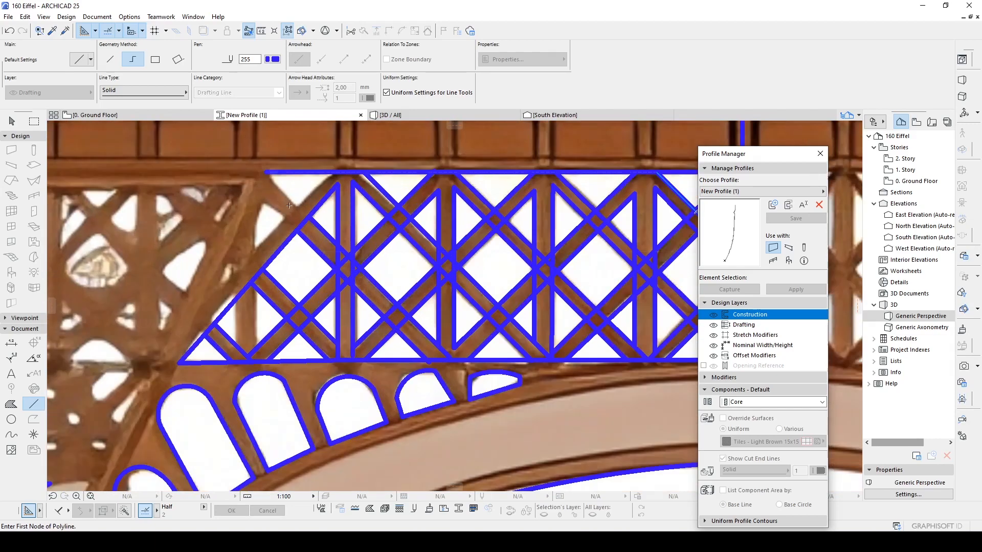
scroll(288, 180, up, 2)
click(368, 353)
shift+click(386, 314)
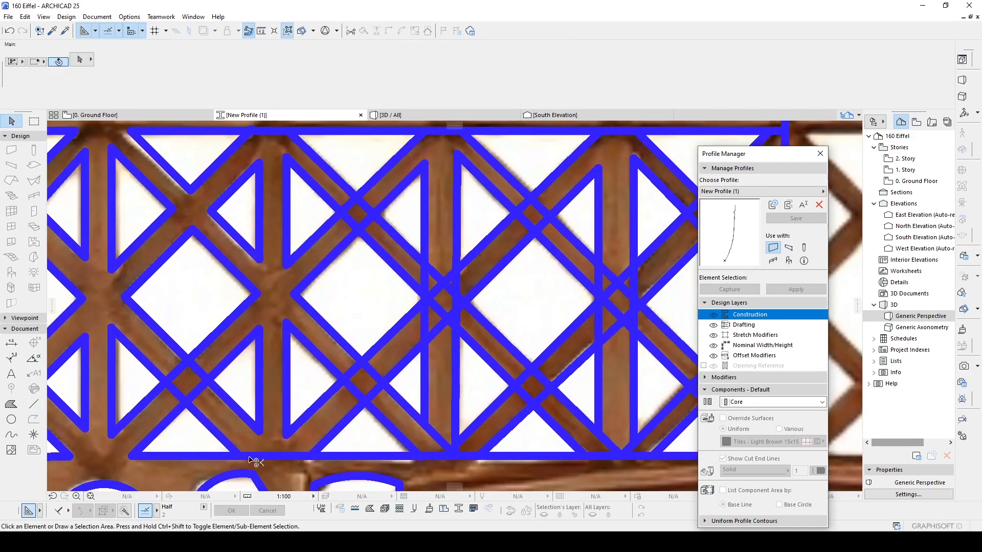
scroll(400, 344, up, 2)
scroll(400, 344, up, 2)
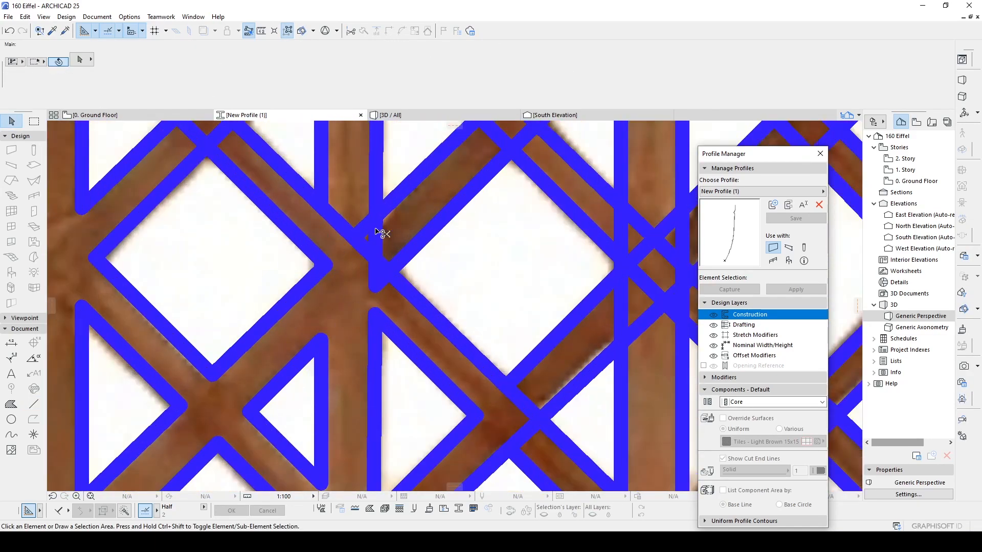
ctrl+click(376, 231)
click(377, 278)
key(Delete)
Trim the remaining overlapping line pieces at the bar crossings in the lattice bays next to the centre axis.
scroll(383, 279, down, 2)
scroll(428, 372, up, 2)
ctrl+click(499, 375)
scroll(499, 375, down, 2)
ctrl+click(408, 295)
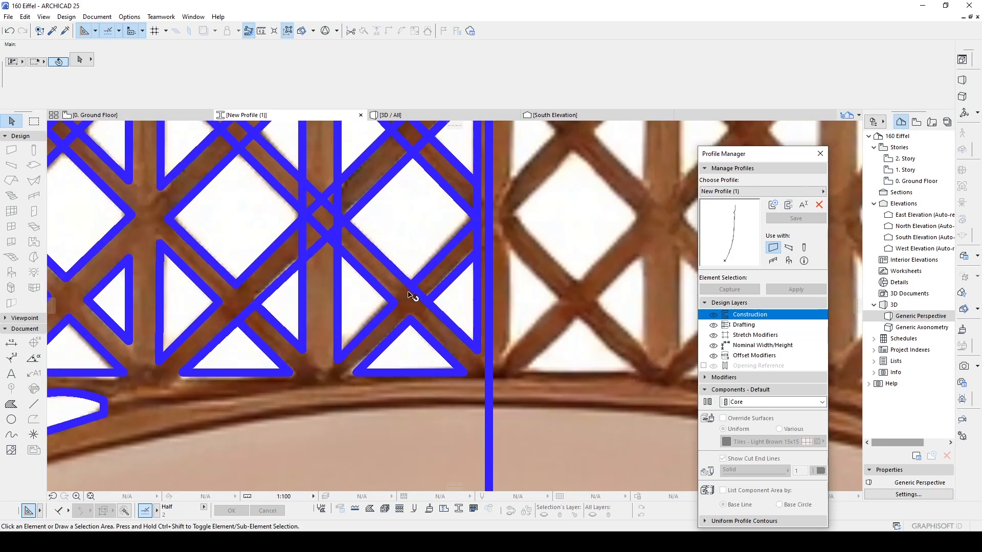
scroll(311, 174, up, 2)
ctrl+click(307, 278)
scroll(323, 241, up, 2)
ctrl+click(338, 248)
ctrl+click(372, 271)
scroll(375, 249, down, 5)
Trace the triangular and round-bottomed diamond openings in the leg's lattice panel below the first platform.
scroll(459, 148, up, 4)
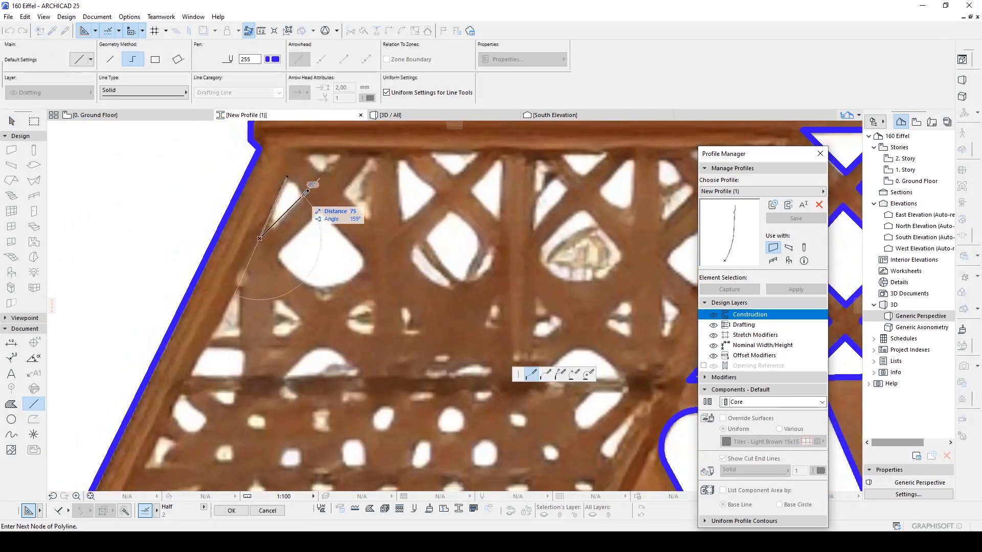
click(341, 152)
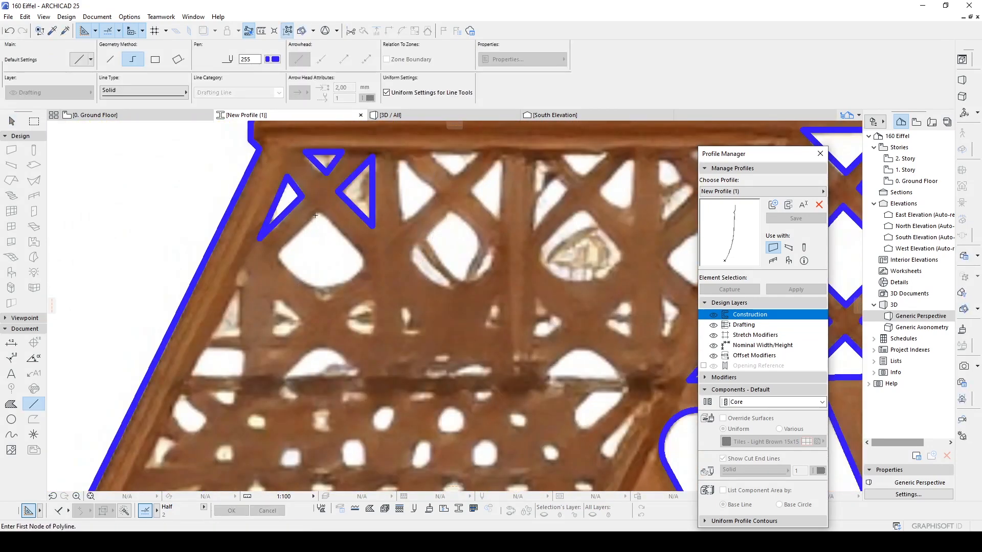
click(368, 264)
click(321, 210)
key(Escape)
alt+click(301, 231)
click(451, 210)
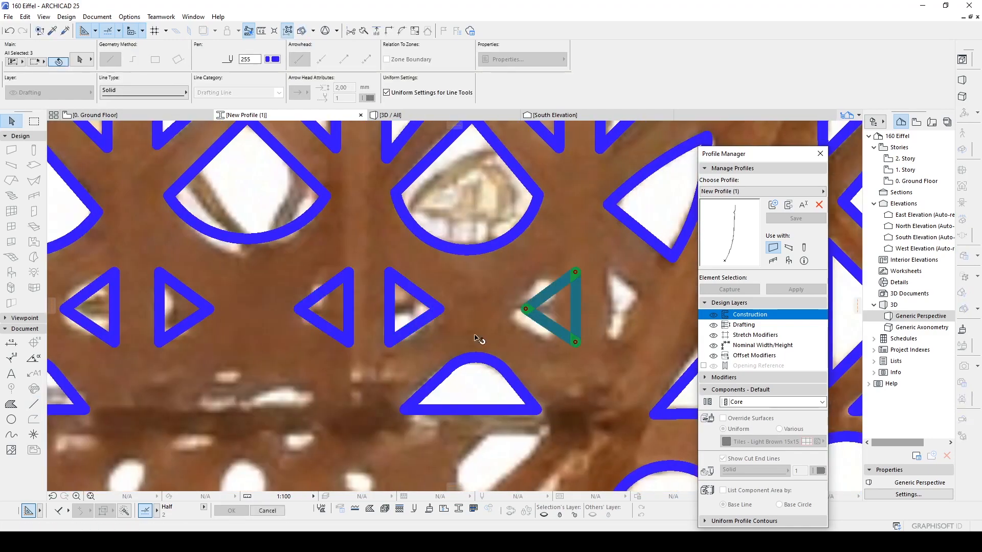
scroll(543, 328, down, 6)
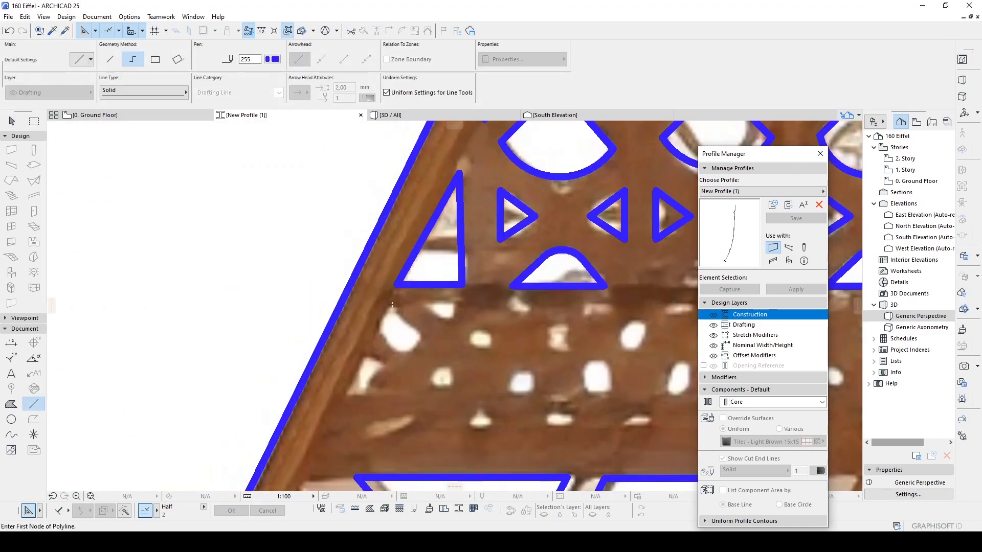
Trace the four-sided openings at the outer edge of the leg's perforated band as closed polylines.
click(516, 358)
scroll(517, 358, down, 3)
scroll(348, 339, up, 5)
scroll(348, 339, down, 4)
middle_drag(113, 327, 233, 313)
scroll(233, 314, up, 4)
Draw two circles around the first two small holes in the lowest row of the perforated band.
key(Escape)
click(11, 419)
click(266, 348)
click(274, 357)
click(275, 357)
click(364, 345)
click(372, 357)
click(372, 357)
key(Escape)
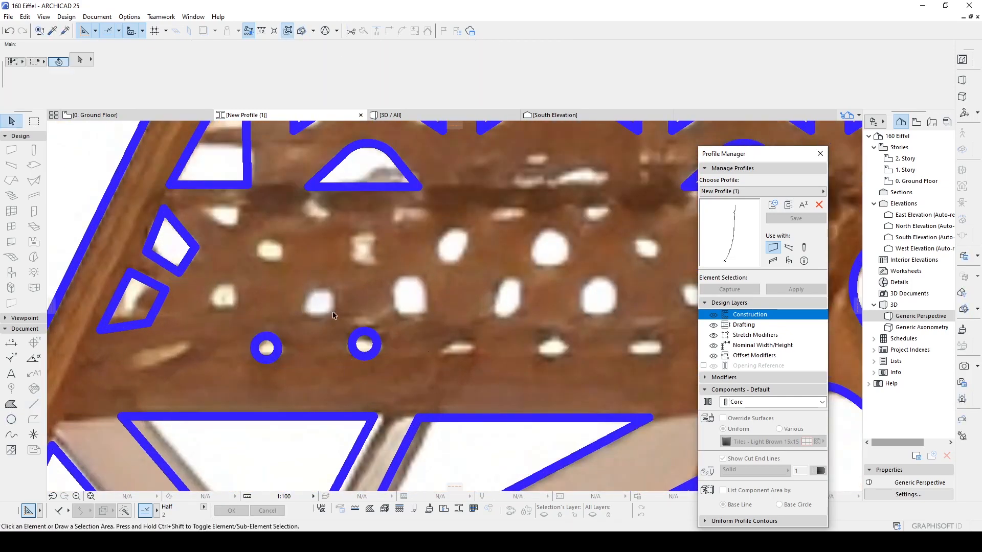
scroll(269, 342, down, 7)
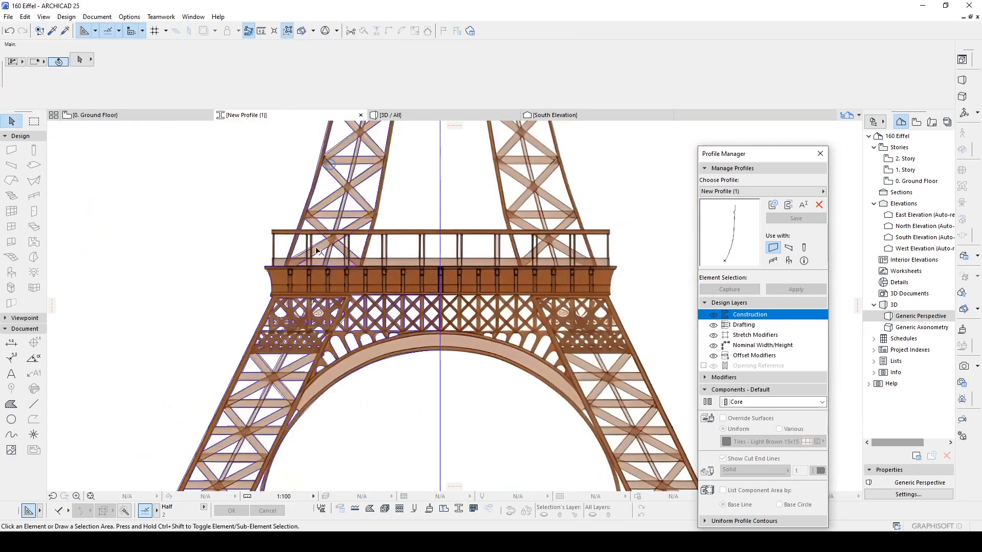
Examine the traced outline and openings along the whole half-tower, from the first platform to the spire and back to the base.
middle_drag(248, 282, 296, 378)
middle_drag(432, 214, 406, 423)
middle_drag(415, 145, 402, 324)
middle_drag(417, 166, 387, 430)
middle_drag(390, 187, 382, 429)
scroll(394, 221, up, 3)
middle_drag(423, 200, 411, 150)
scroll(411, 151, down, 4)
middle_drag(404, 401, 408, 193)
middle_drag(404, 415, 417, 241)
middle_drag(364, 294, 391, 233)
Create fills in the traced openings of the lowest leg bay and in the first openings of the bay above.
click(11, 404)
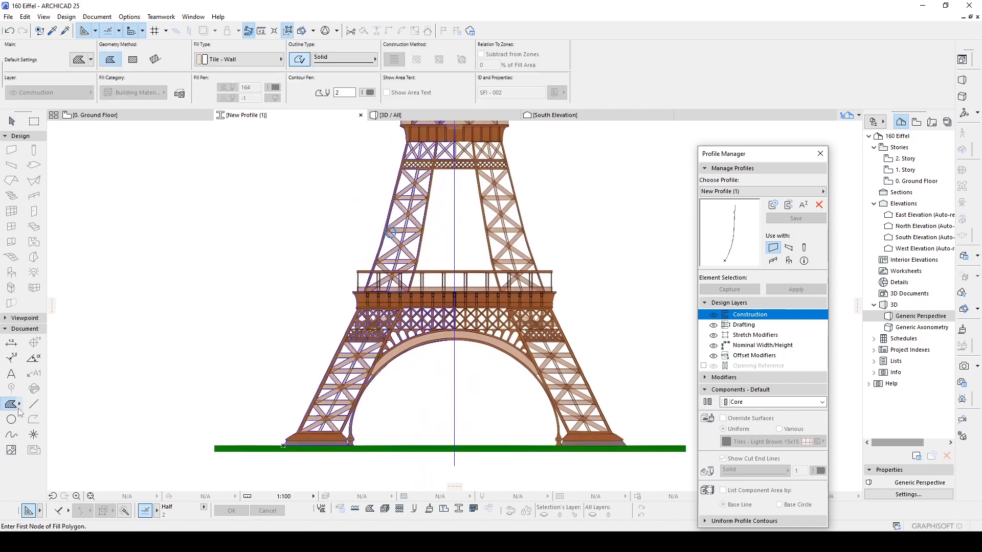
scroll(347, 435, up, 4)
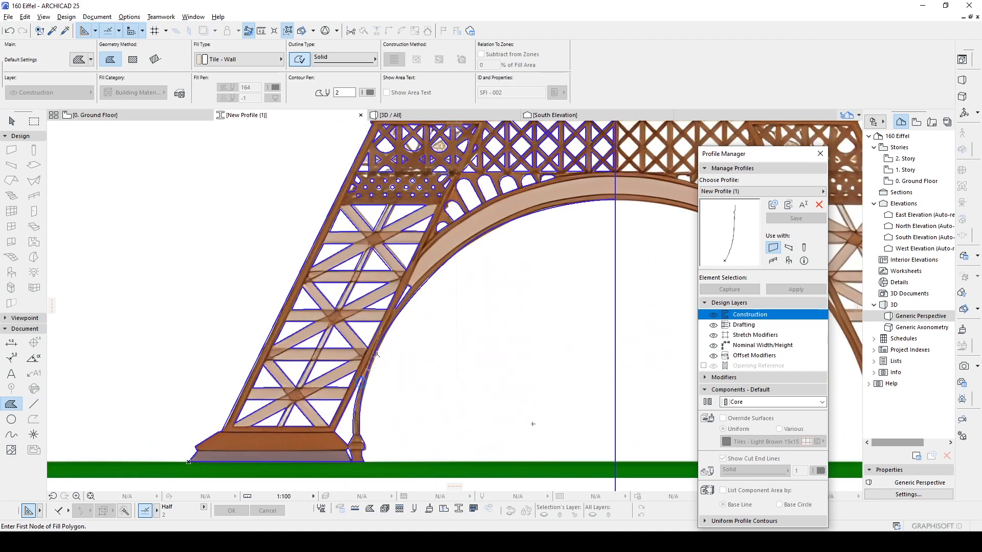
scroll(357, 366, down, 3)
scroll(432, 365, up, 5)
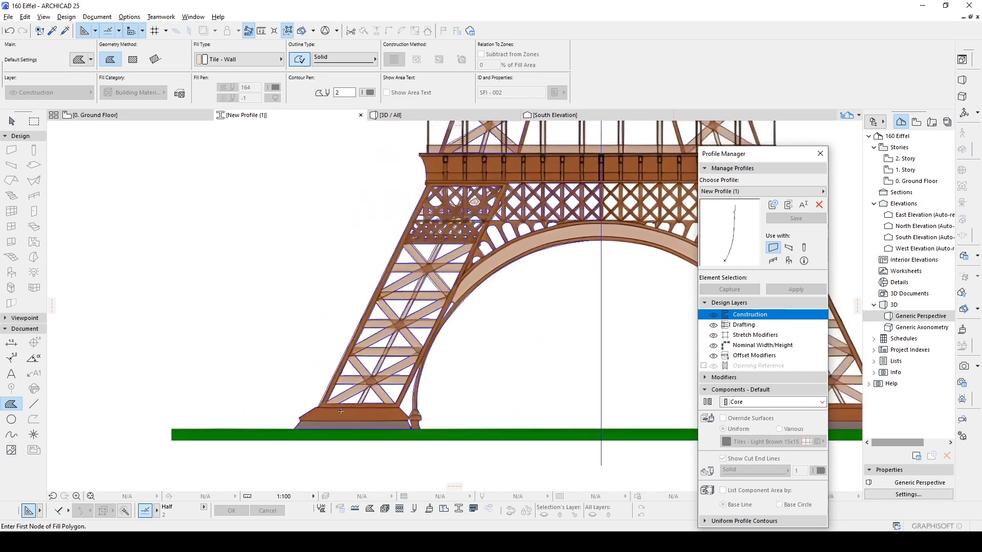
middle_drag(433, 365, 400, 404)
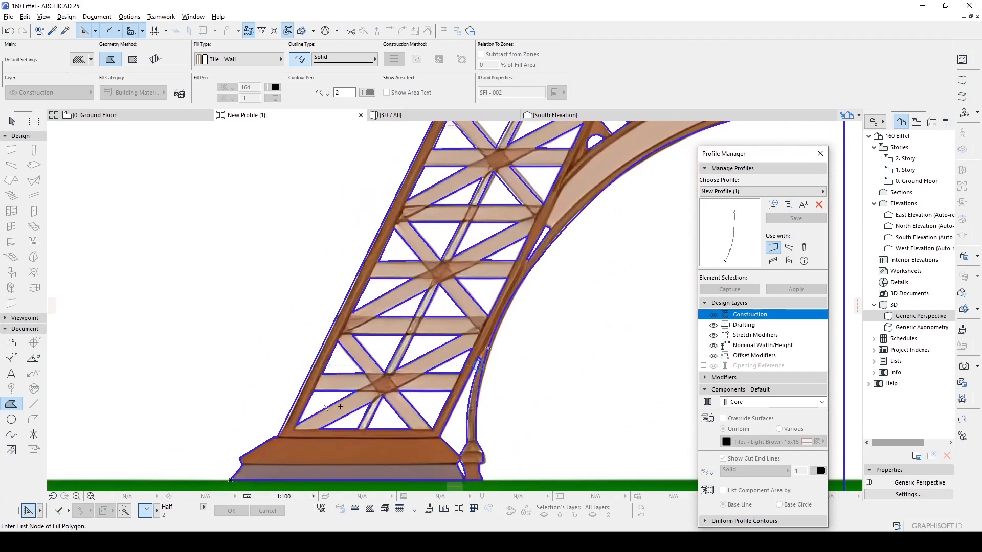
scroll(340, 406, up, 2)
click(315, 390)
middle_drag(349, 424, 345, 363)
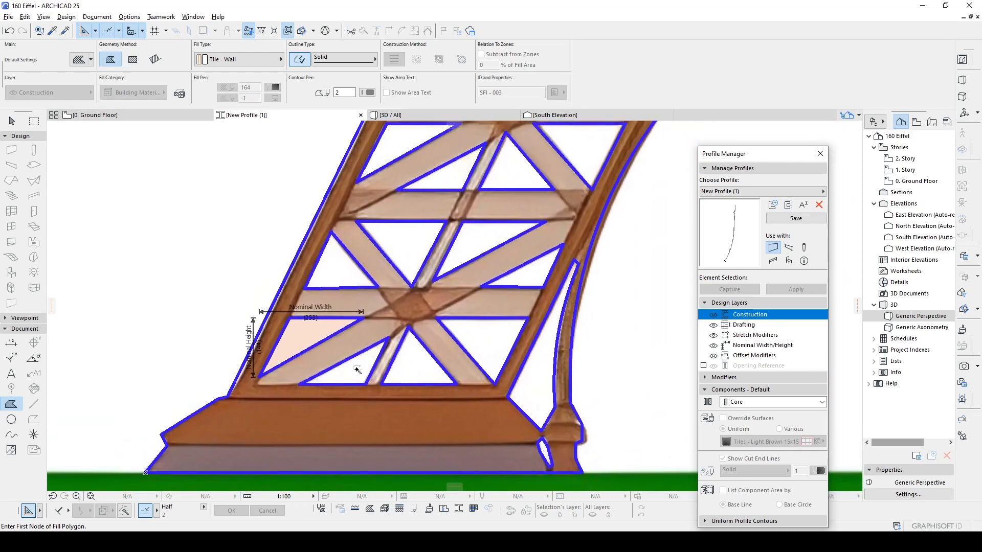
click(412, 367)
click(484, 341)
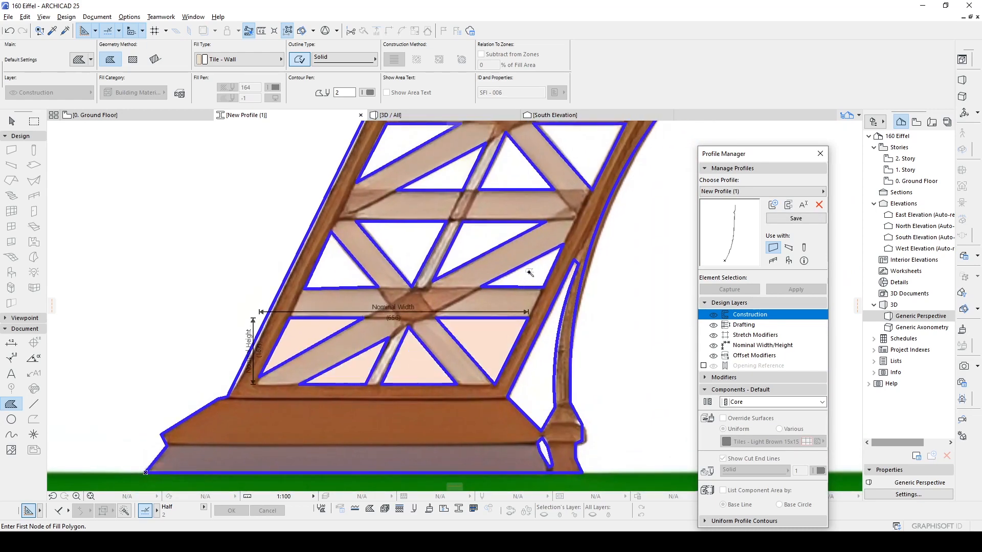
click(483, 239)
Change the building material of the six new opening fills to Membrane - Vapor Barrier.
shift+click(446, 262)
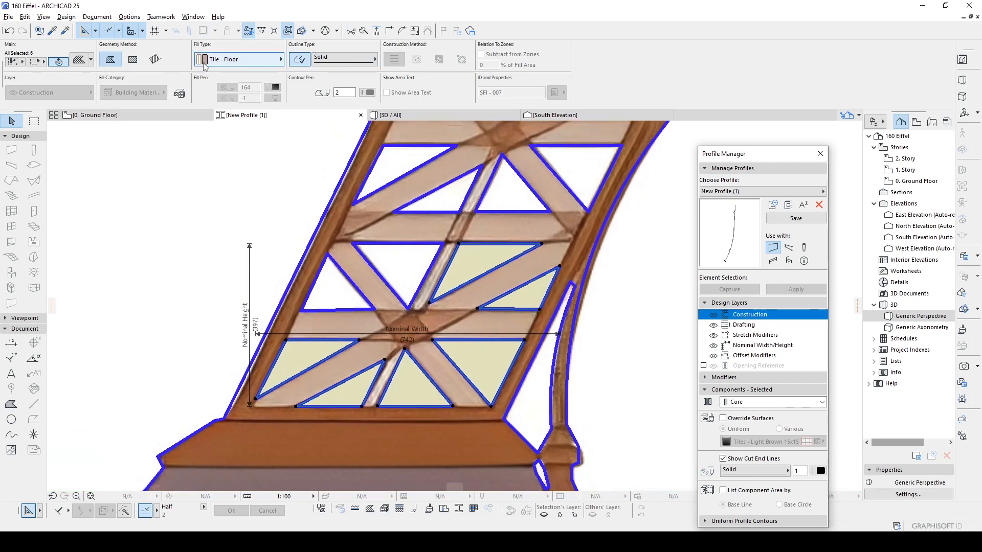
click(230, 61)
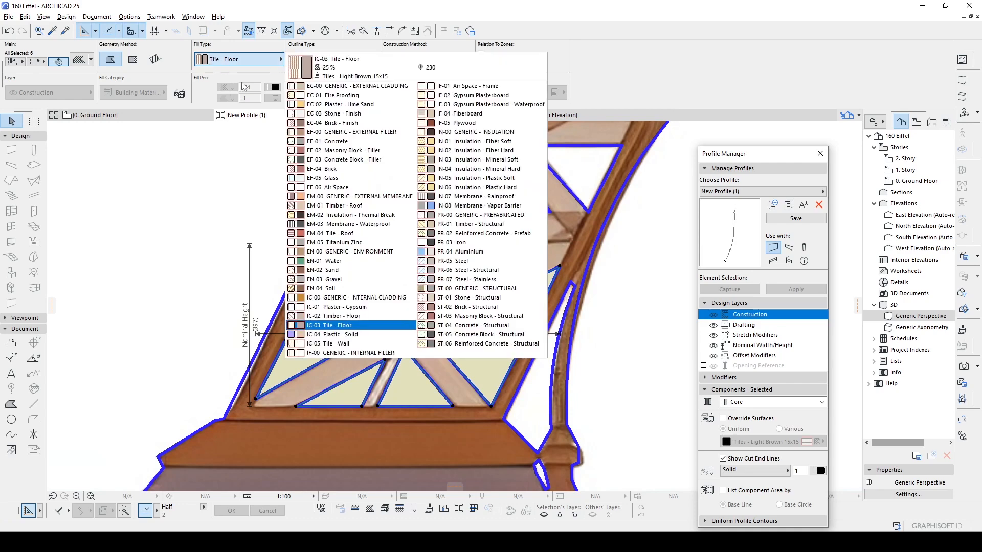
click(463, 206)
key(Escape)
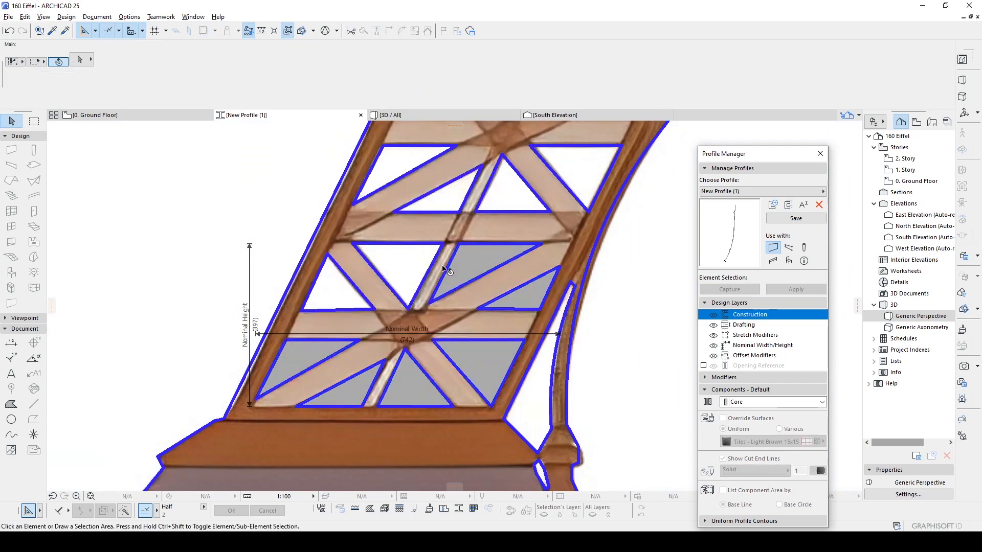
Fill the remaining lower leg bay openings and the two gaps beside the slender foot post with Membrane - Vapor Barrier.
alt+click(457, 268)
click(399, 263)
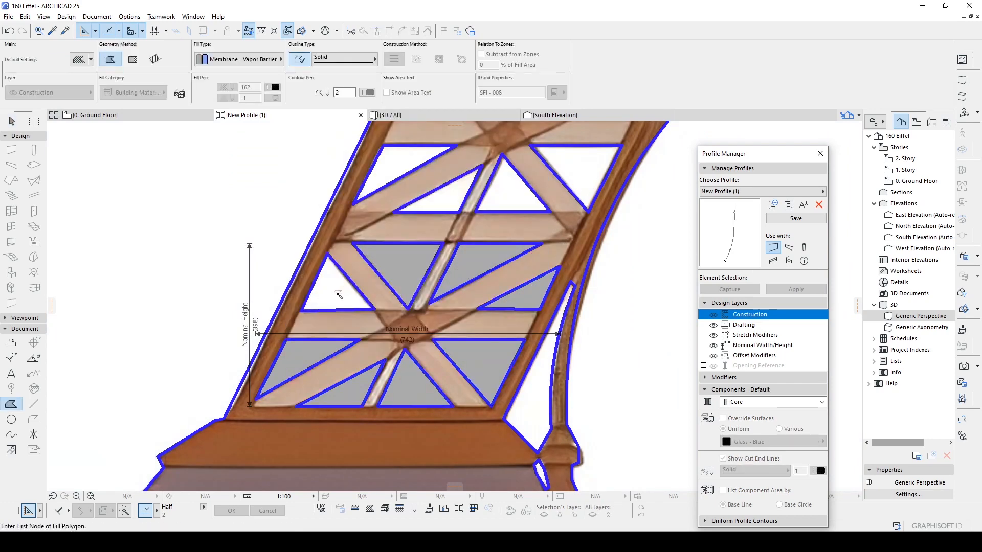
click(382, 194)
click(577, 174)
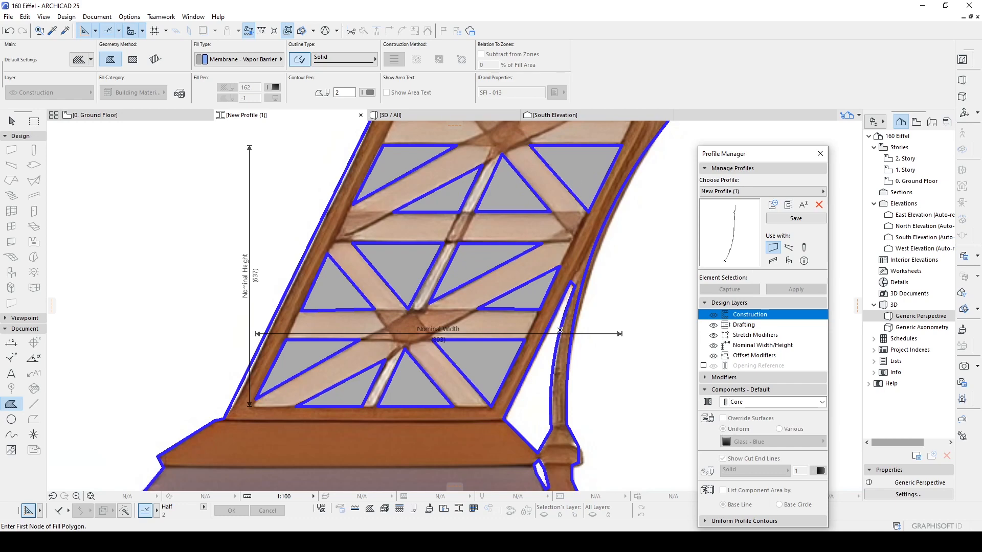
middle_drag(546, 385, 517, 302)
click(516, 305)
scroll(516, 392, up, 4)
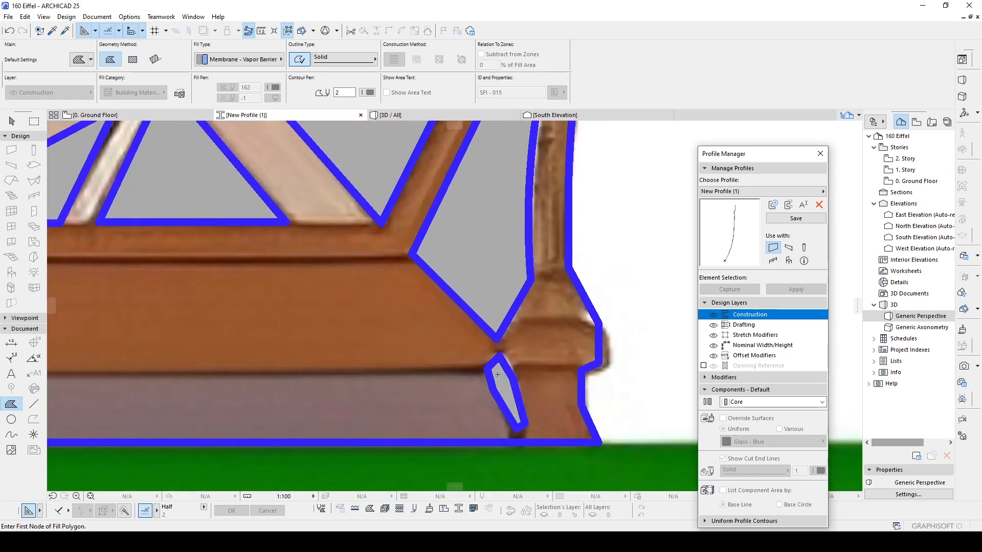
scroll(497, 375, down, 5)
scroll(340, 351, up, 4)
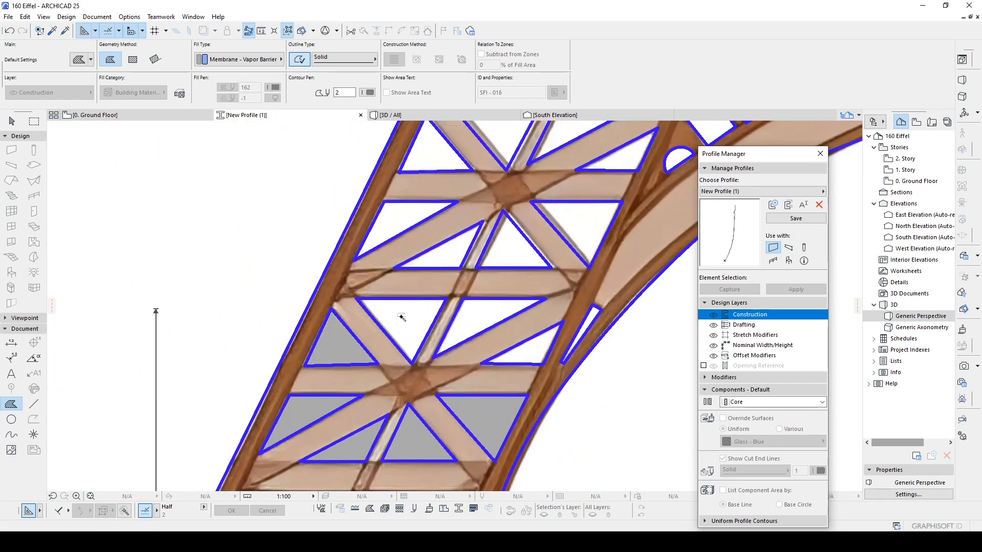
Fill all remaining traced openings up the half-tower with Membrane - Vapor Barrier, finishing with the opening in the dome.
click(401, 317)
click(464, 315)
scroll(583, 322, up, 2)
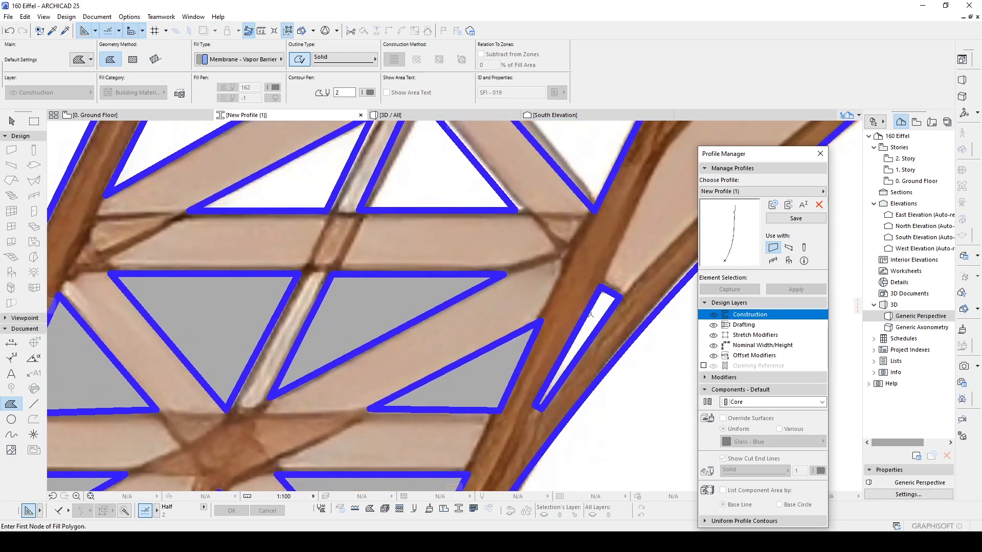
click(440, 174)
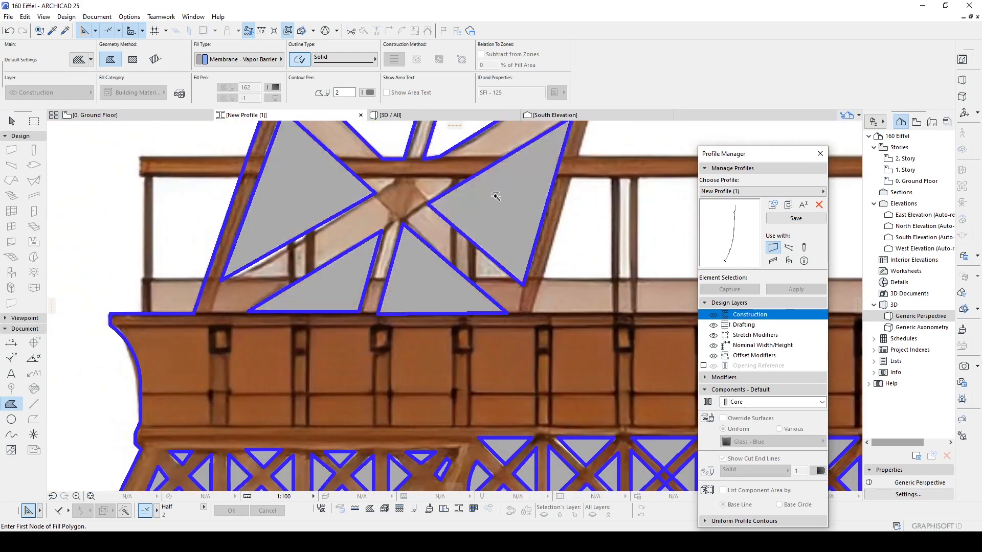
scroll(394, 156, up, 3)
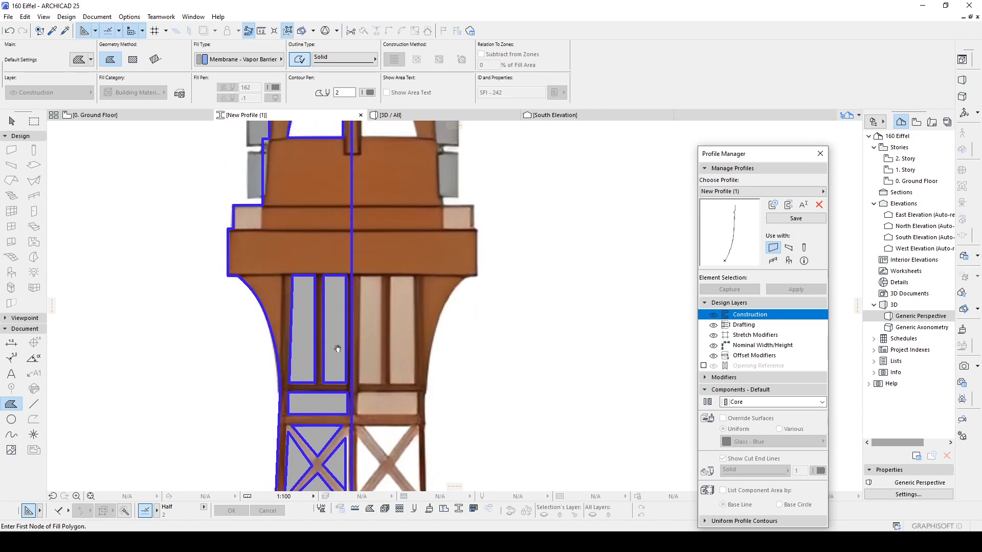
scroll(323, 207, up, 3)
click(323, 207)
scroll(322, 207, down, 5)
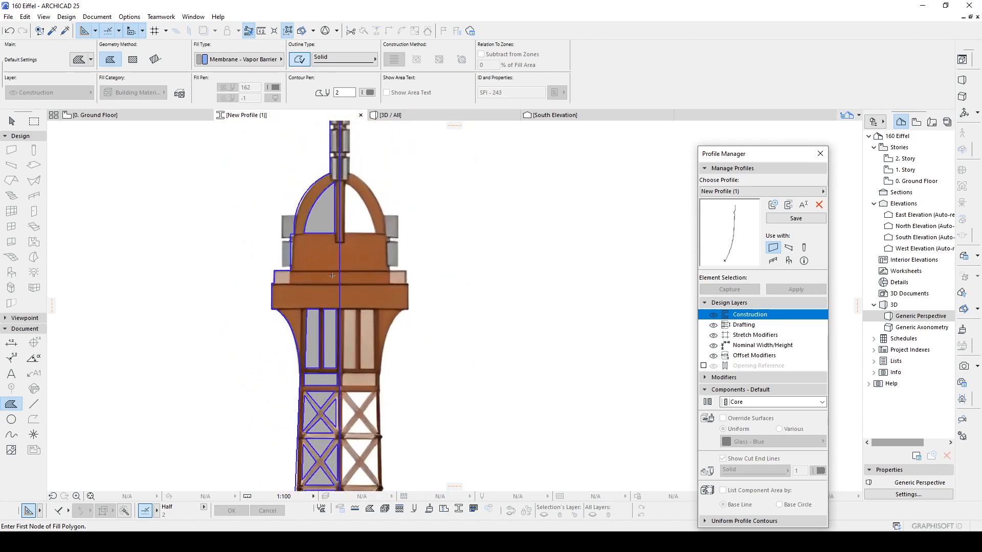
Try to fill the open area between the leg and the centre axis above the first platform.
middle_drag(327, 381, 346, 258)
middle_drag(353, 475, 387, 263)
scroll(382, 270, up, 1)
scroll(382, 270, up, 1)
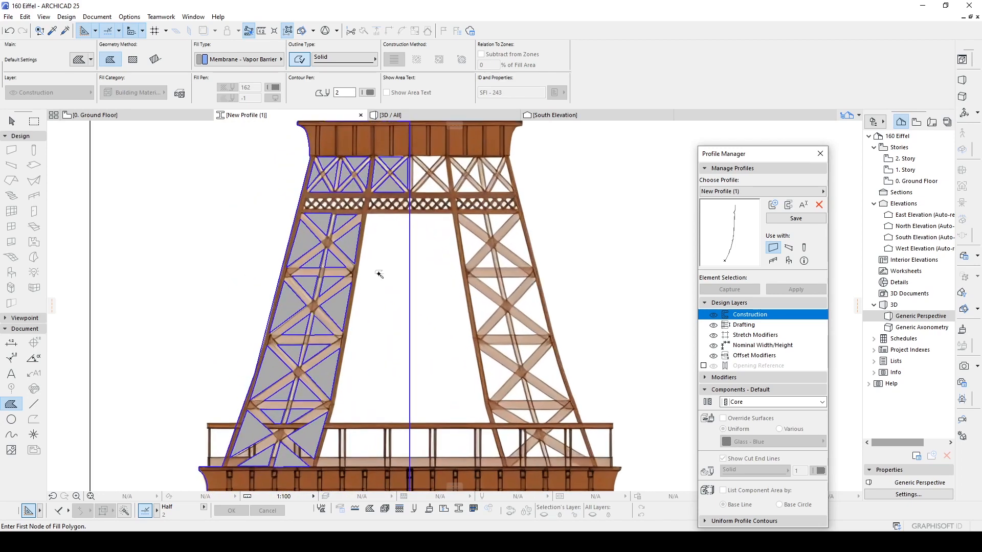
click(379, 274)
key(ctrl+z)
Draw a polyline up the leg's inner edge and across to the centre axis beneath the upper lattice band.
scroll(359, 210, up, 5)
scroll(353, 215, down, 5)
middle_drag(363, 325, 374, 281)
click(34, 404)
scroll(338, 317, up, 4)
click(269, 324)
scroll(338, 237, down, 2)
middle_drag(335, 134, 334, 271)
middle_drag(373, 132, 372, 306)
click(383, 193)
double_click(473, 195)
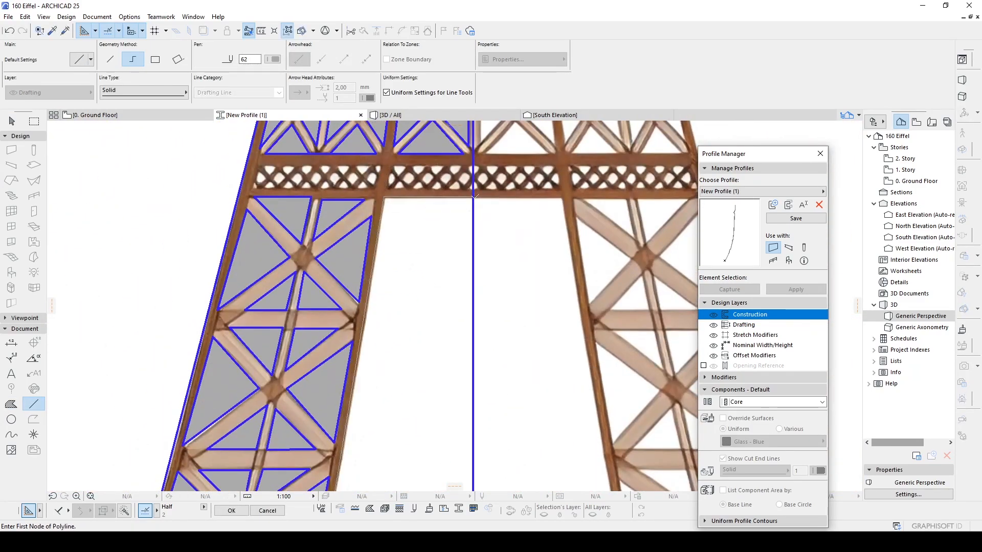
Draw a line along the top of the first platform from the leg's inner edge to the centre axis.
scroll(442, 306, down, 2)
middle_drag(434, 399, 428, 208)
scroll(318, 400, up, 4)
click(317, 399)
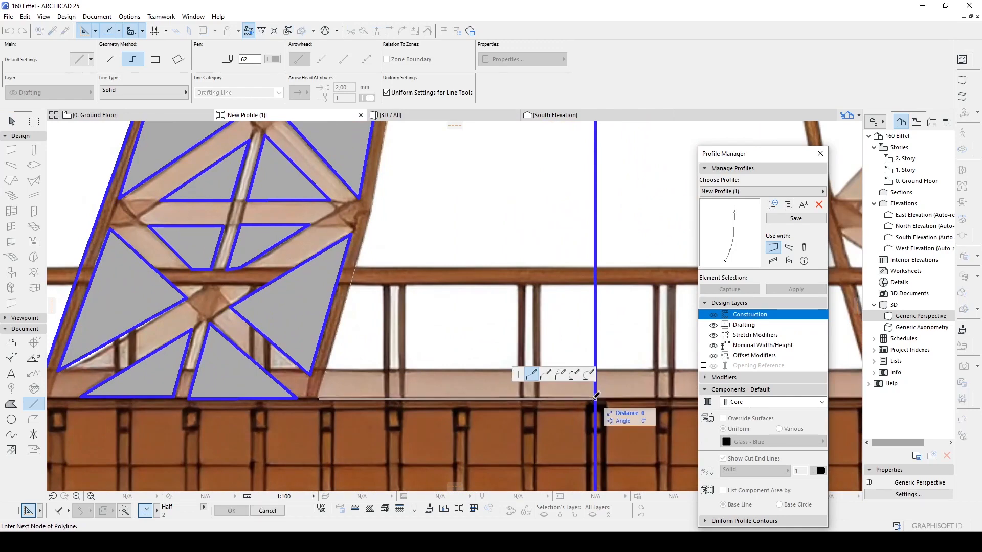
double_click(595, 398)
key(Escape)
Fill the enclosed area between the leg and the centre axis with Membrane - Vapor Barrier.
alt+click(314, 296)
scroll(316, 294, down, 3)
middle_drag(420, 225, 403, 316)
scroll(415, 307, down, 1)
click(415, 297)
Draw a polyline frame from the centre axis below ground, out past the leg and up to just above the spire tip.
scroll(412, 294, down, 5)
scroll(403, 315, down, 2)
middle_drag(412, 138, 410, 293)
scroll(410, 292, up, 1)
scroll(412, 278, down, 4)
middle_drag(404, 450, 381, 265)
key(Escape)
alt+click(397, 266)
scroll(441, 447, up, 1)
middle_drag(442, 449, 459, 426)
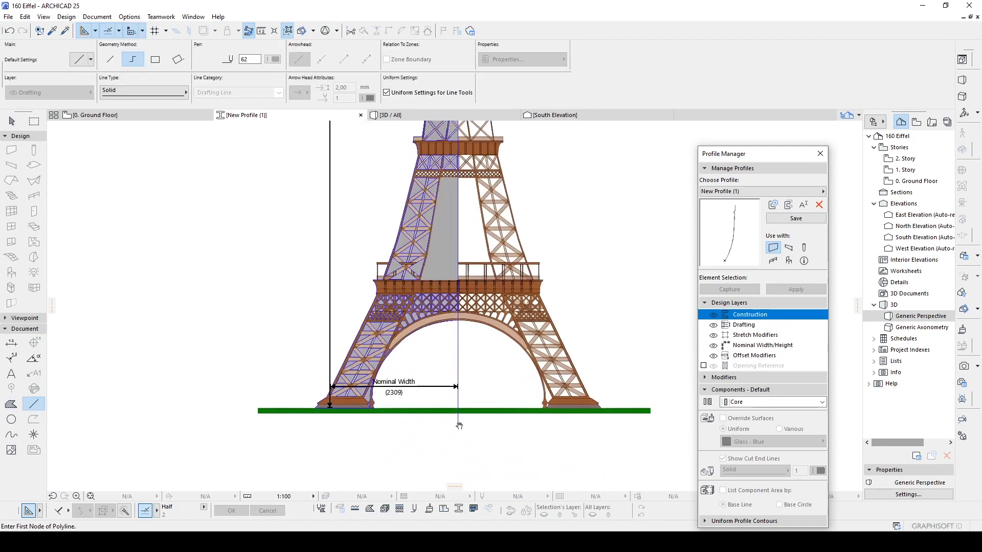
click(461, 428)
middle_drag(295, 429, 349, 432)
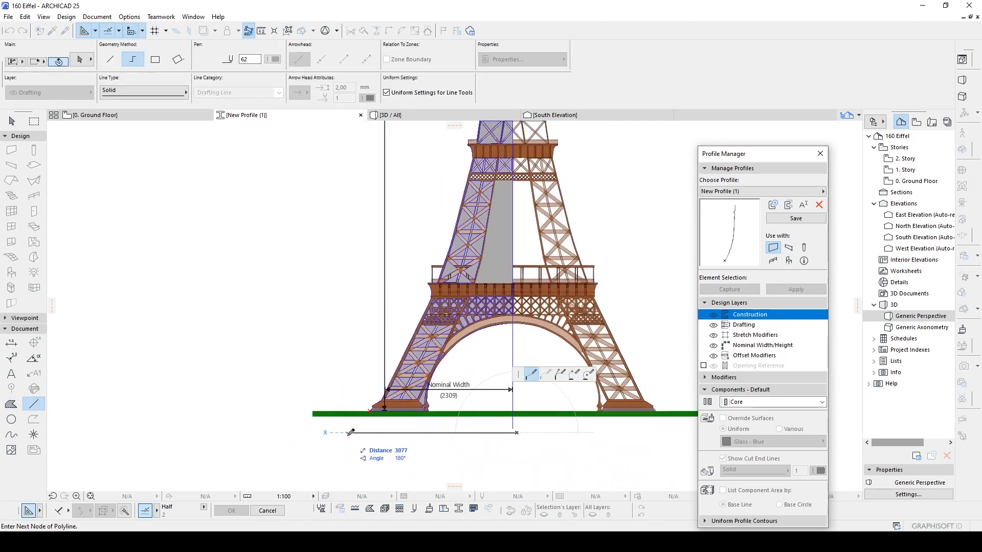
middle_drag(332, 220, 334, 424)
middle_drag(348, 213, 344, 438)
middle_drag(354, 153, 324, 285)
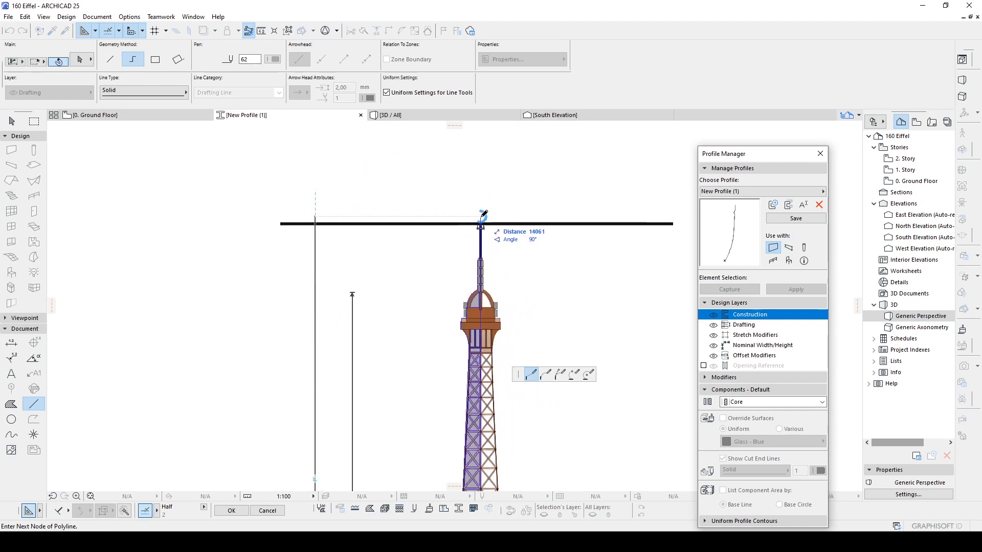
key(Escape)
Fit the frame's lower edge to the lower end of the centre axis, enclosing the half-tower.
scroll(438, 327, down, 1)
scroll(438, 333, down, 1)
middle_drag(424, 465, 450, 104)
scroll(487, 273, up, 2)
scroll(486, 273, up, 1)
click(513, 256)
middle_drag(372, 241, 385, 368)
click(287, 383)
scroll(399, 344, down, 3)
scroll(426, 305, up, 3)
key(Escape)
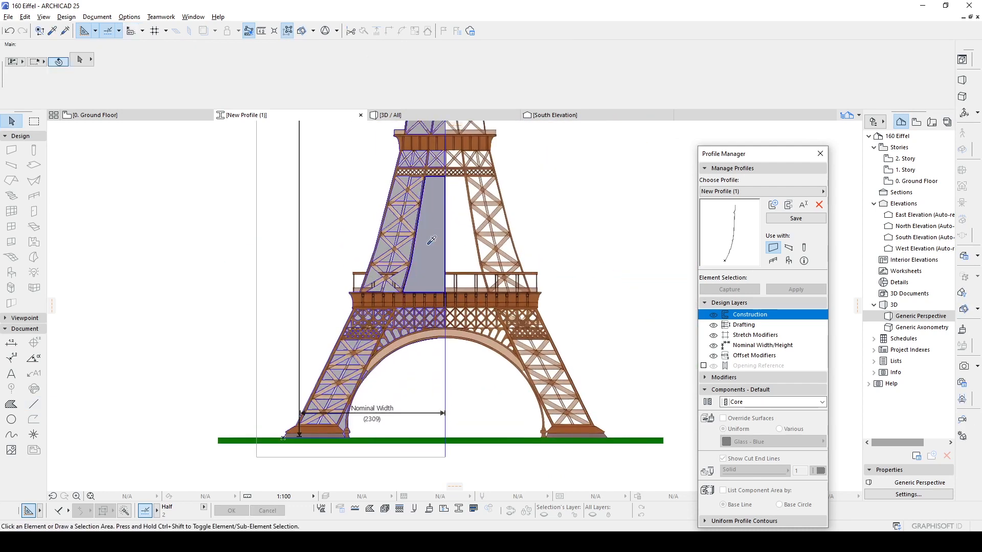
Fill the area between the outer frame and the half-tower outline with Membrane - Vapor Barrier.
alt+click(429, 241)
click(315, 255)
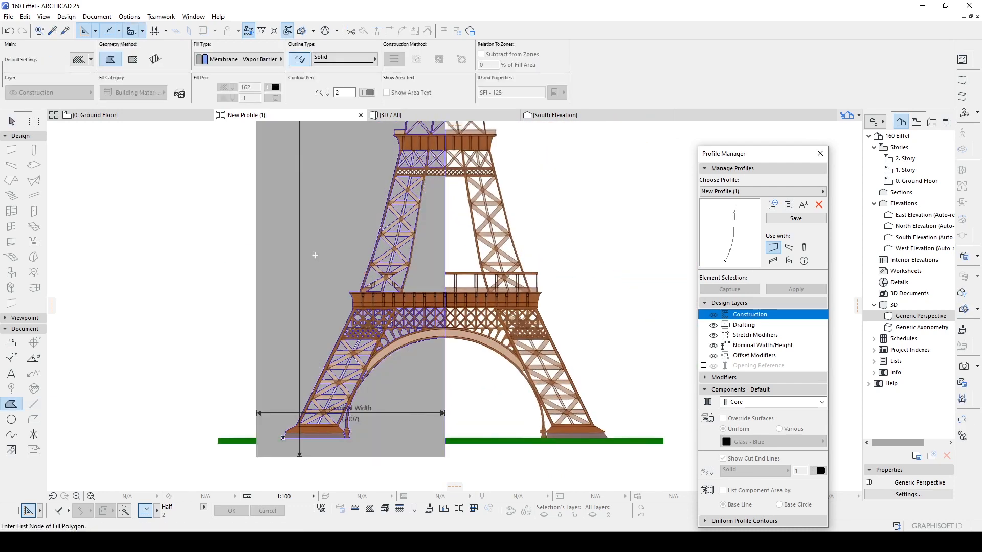
scroll(315, 255, down, 3)
middle_drag(316, 251, 335, 445)
scroll(348, 186, down, 1)
scroll(347, 186, down, 1)
key(Escape)
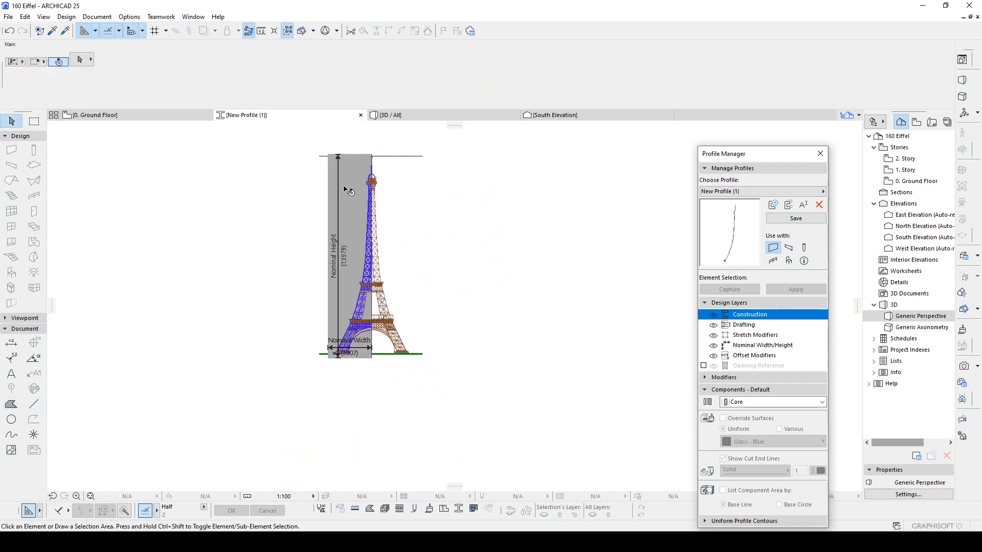
scroll(349, 190, down, 1)
scroll(350, 207, up, 2)
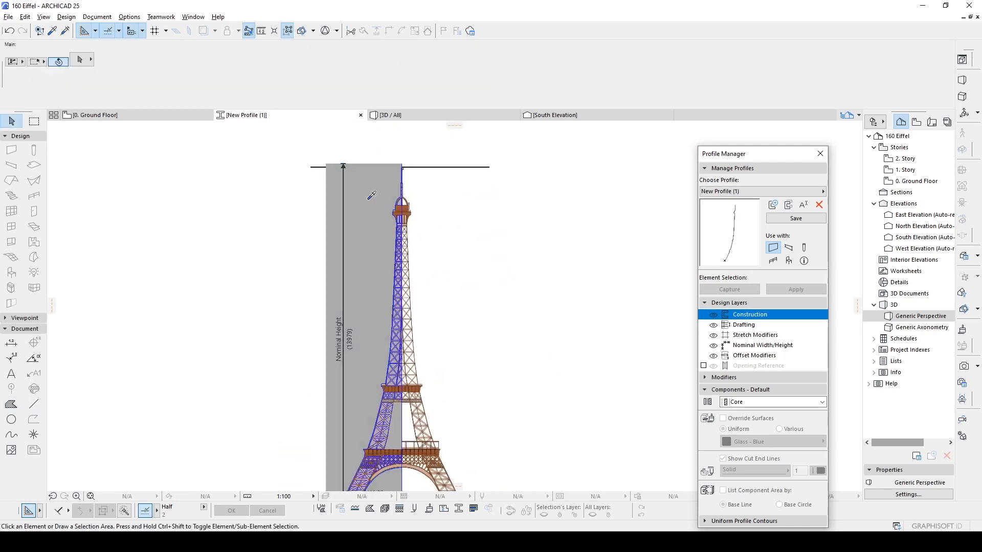
Select all fills, mirror a copy of them about the tower's centre axis and save the profile.
alt+click(369, 196)
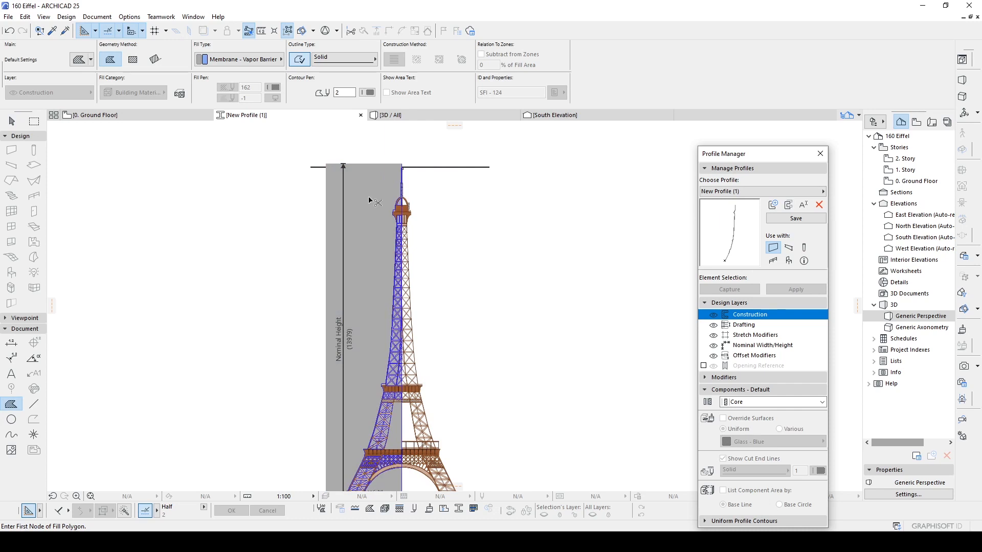
key(ctrl+a)
scroll(433, 306, down, 2)
middle_drag(433, 306, 441, 253)
scroll(428, 382, up, 4)
scroll(432, 382, up, 2)
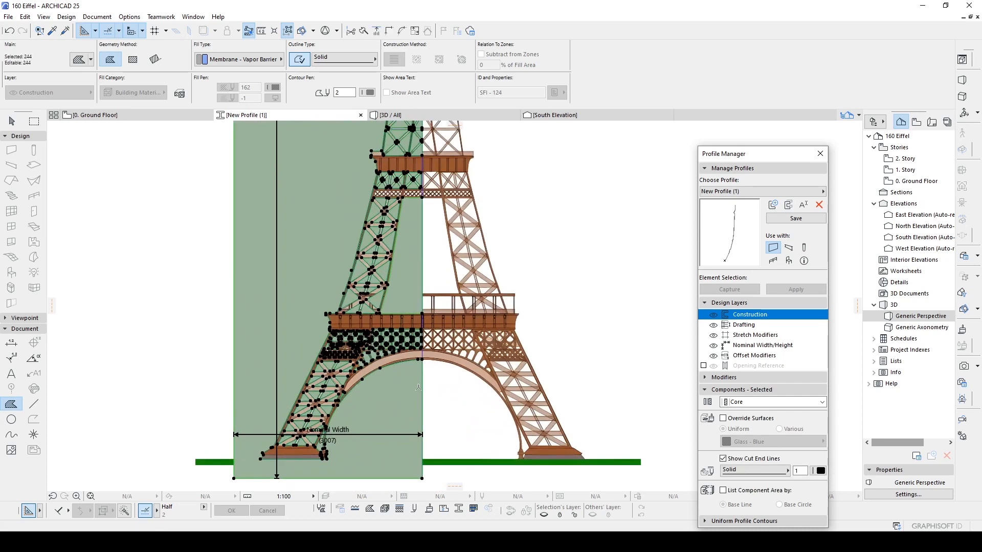
middle_drag(420, 394, 418, 302)
key(ctrl+alt+m)
click(393, 225)
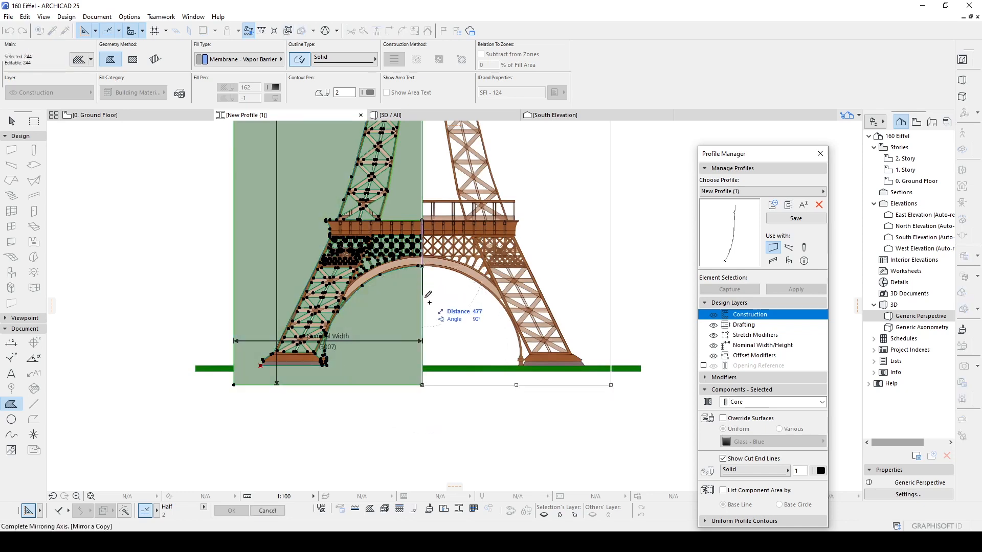
click(423, 385)
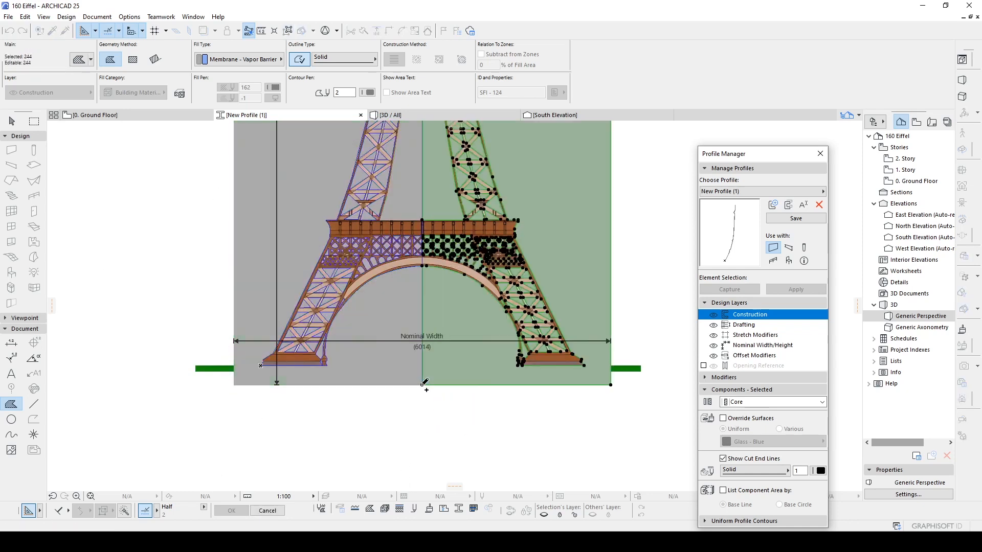
middle_drag(443, 203, 424, 315)
key(Escape)
scroll(397, 380, down, 5)
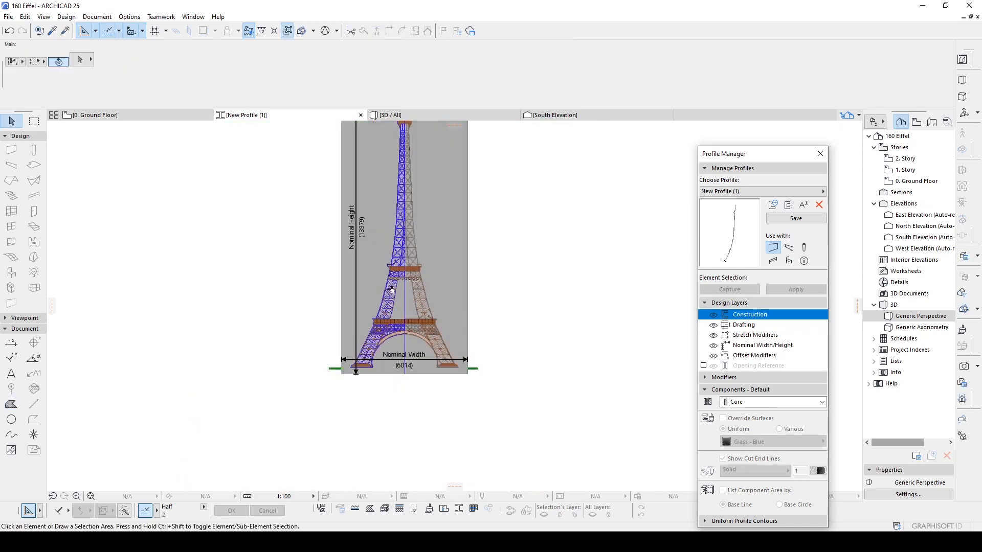
click(795, 218)
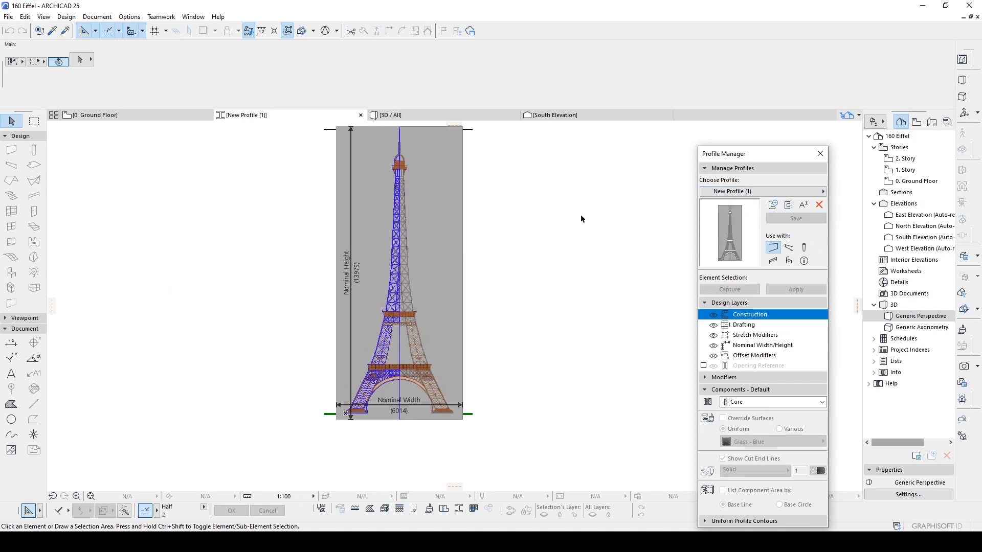
On the ground floor plan, pick up the existing wall's settings and choose New Profile (1) as the Wall tool's profile.
click(121, 115)
scroll(372, 316, up, 2)
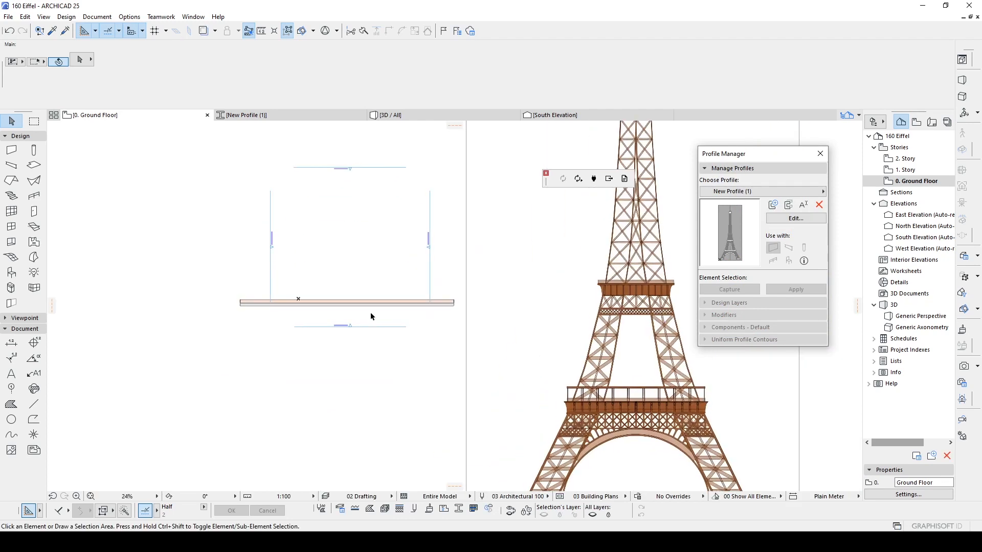
alt+click(242, 306)
click(249, 59)
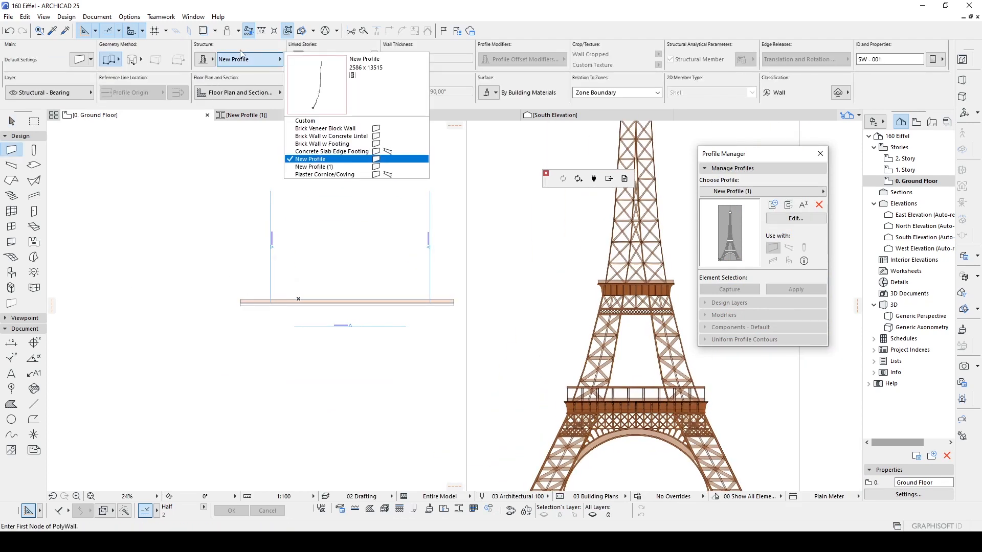
click(327, 167)
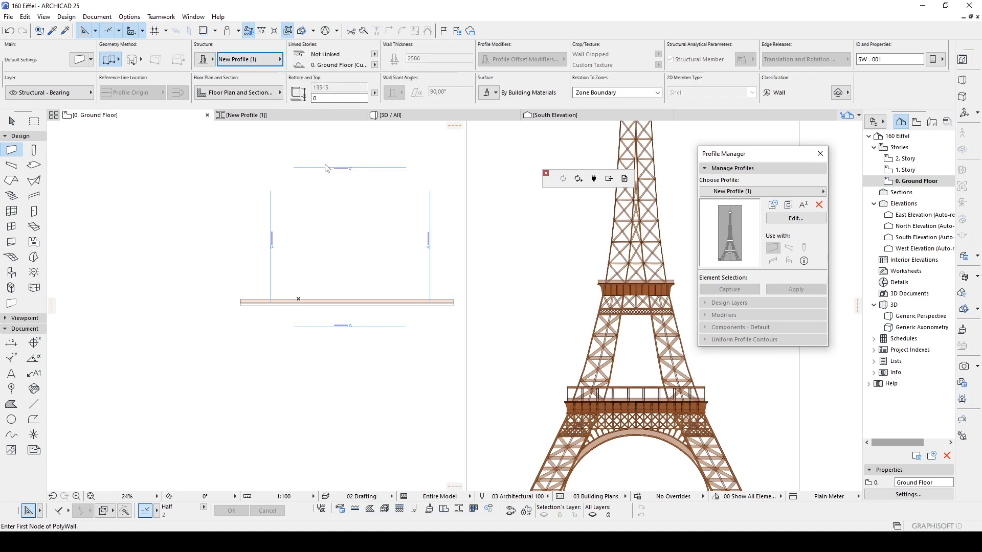
key(Escape)
Copy the existing curved-profile wall straight down about 1200 mm on the ground floor plan.
click(243, 306)
middle_drag(212, 314, 278, 251)
scroll(294, 268, up, 2)
key(ctrl+shift+d)
click(283, 258)
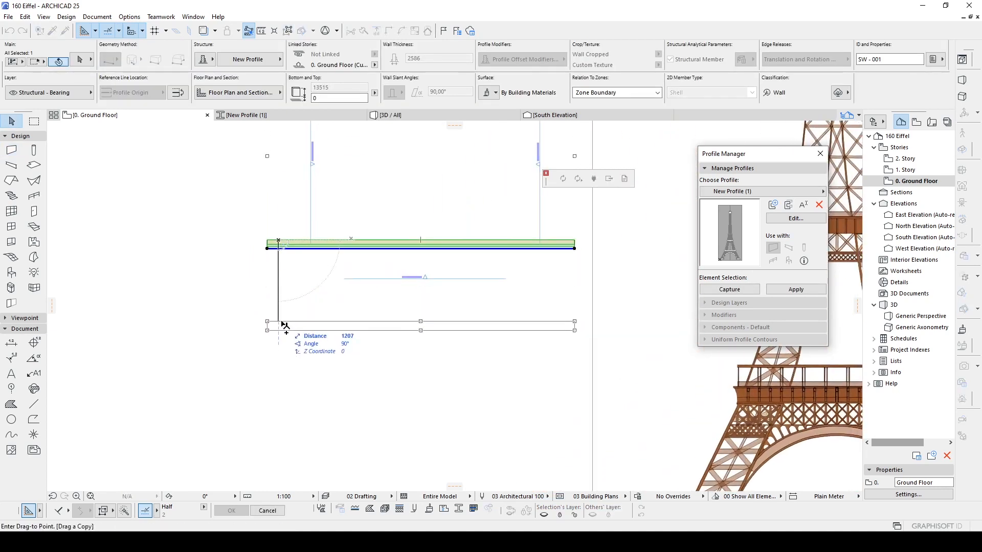
click(278, 330)
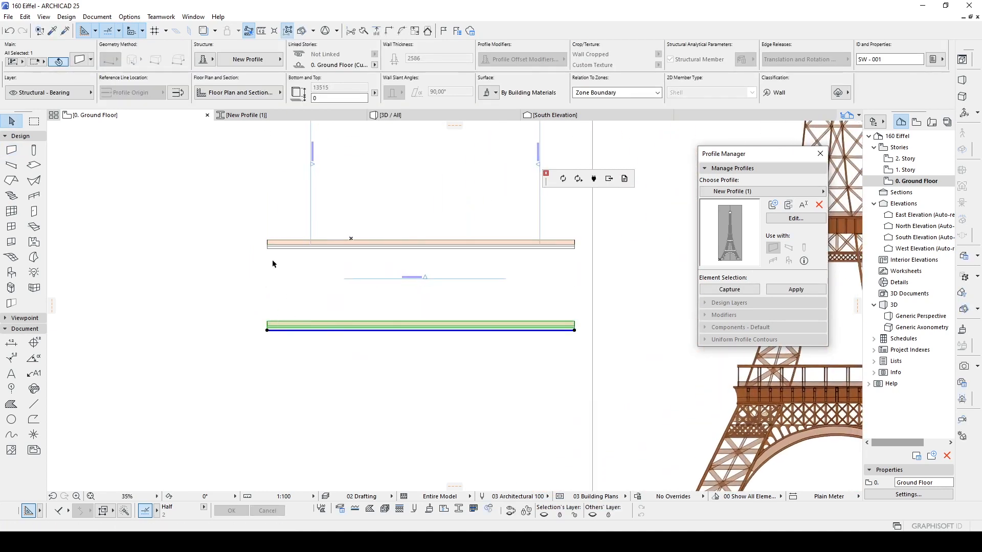
Assign New Profile (1) to the copied wall and rotate it 90°.
click(251, 60)
click(314, 166)
key(ctrl+e)
click(357, 378)
click(458, 379)
click(358, 219)
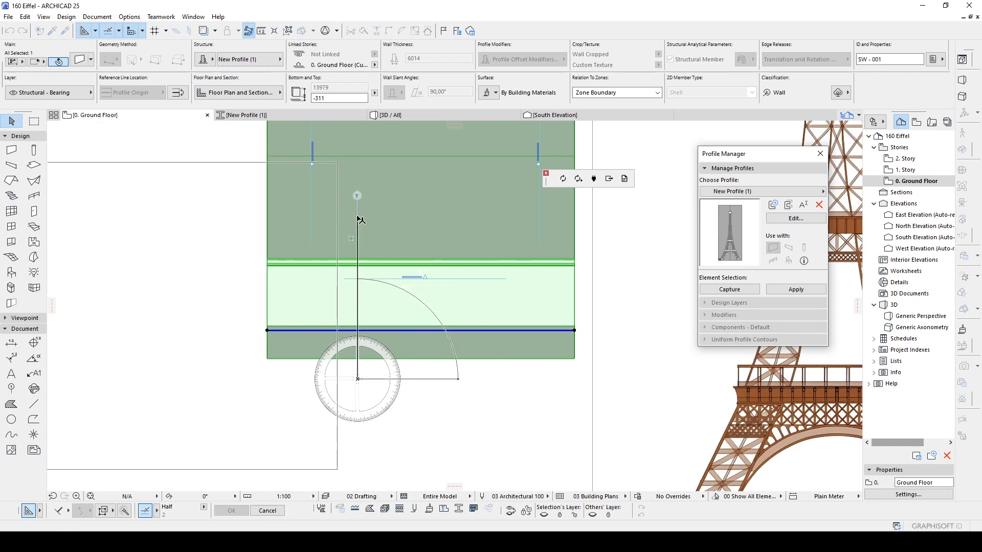
Move the rotated wall so its upper end's midpoint meets the midpoint of the original wall's lower edge.
scroll(351, 235, down, 3)
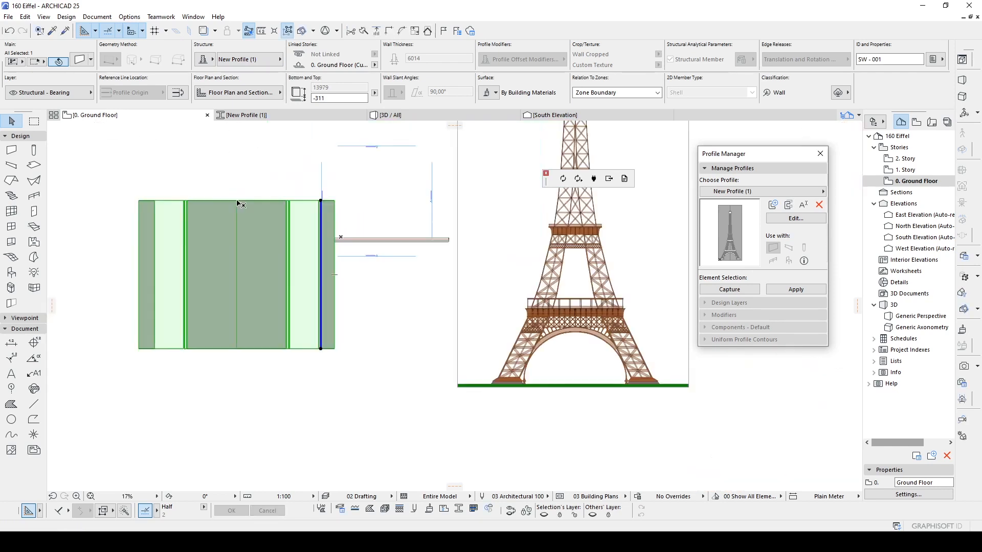
key(ctrl+d)
click(236, 201)
scroll(379, 255, up, 3)
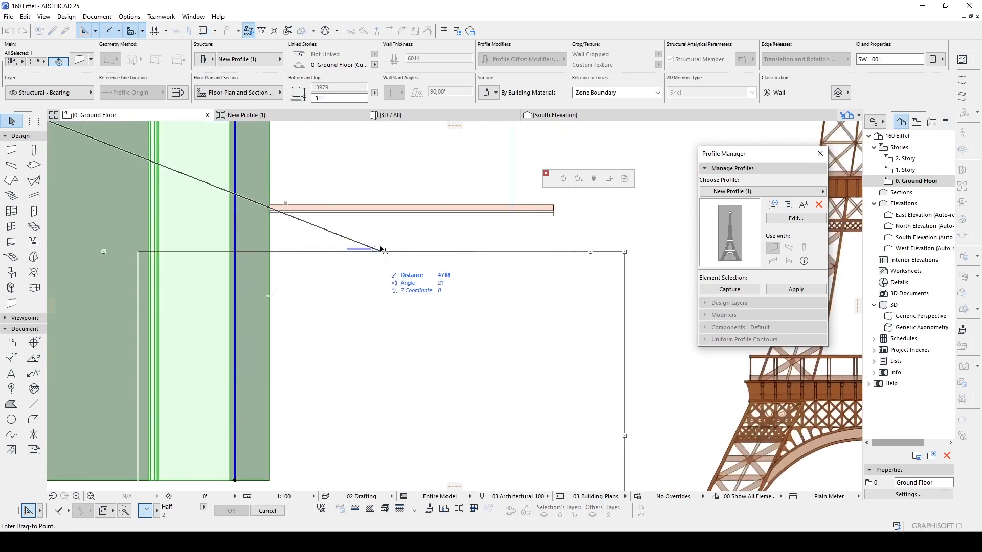
click(370, 215)
In 3D, stretch the New Profile (1) wall to about 9660 mm long so it encloses the curved wall.
key(F3)
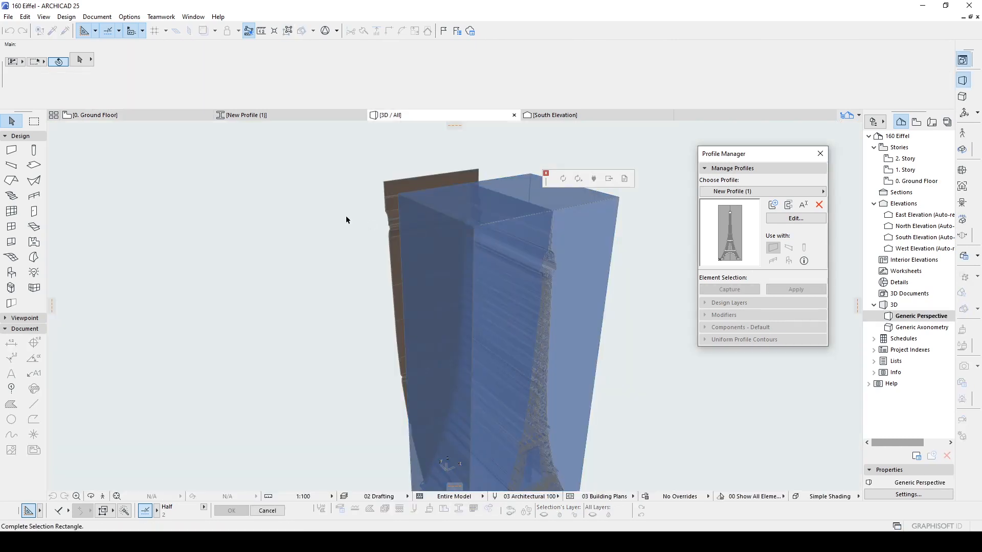
shift+middle_drag(324, 226, 609, 321)
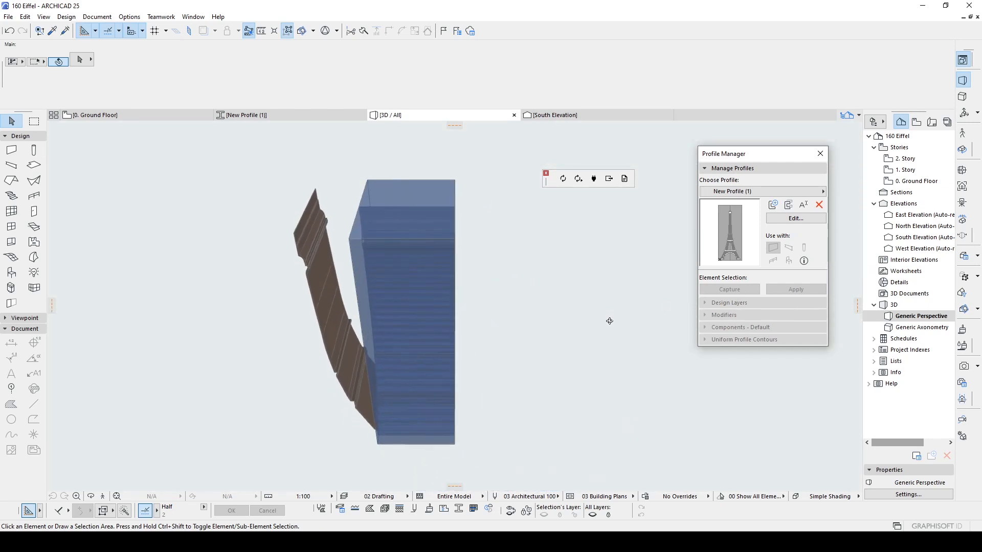
shift+middle_drag(407, 321, 451, 214)
click(463, 175)
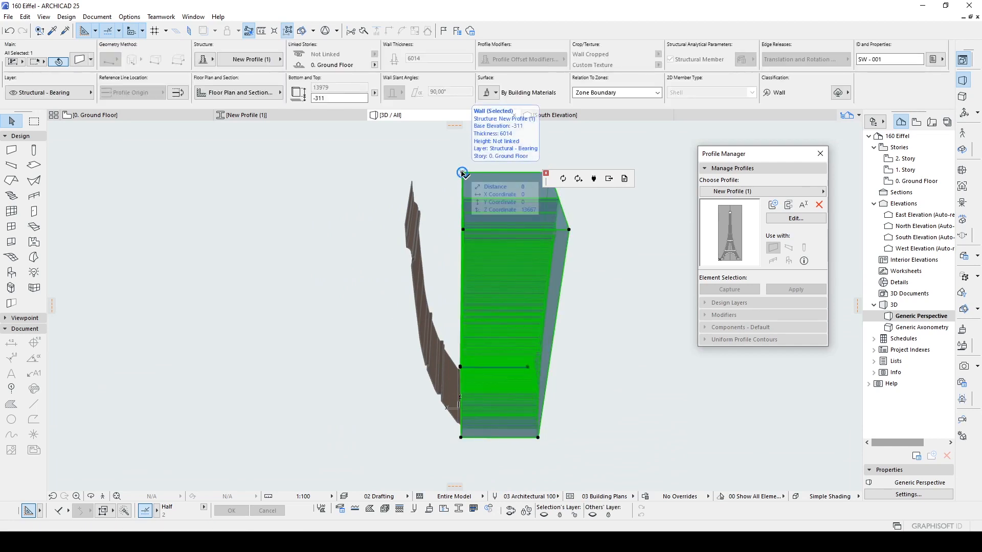
click(461, 172)
click(427, 232)
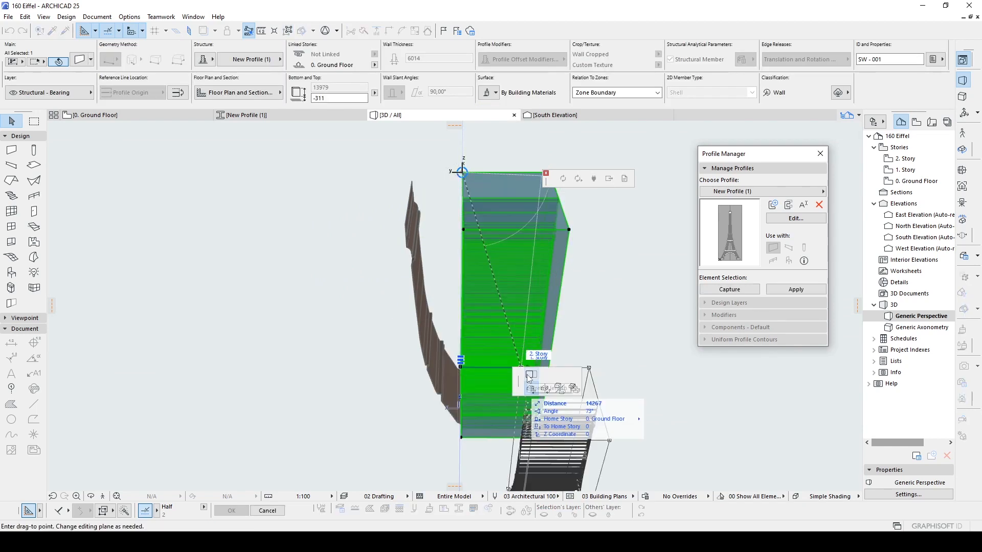
click(529, 378)
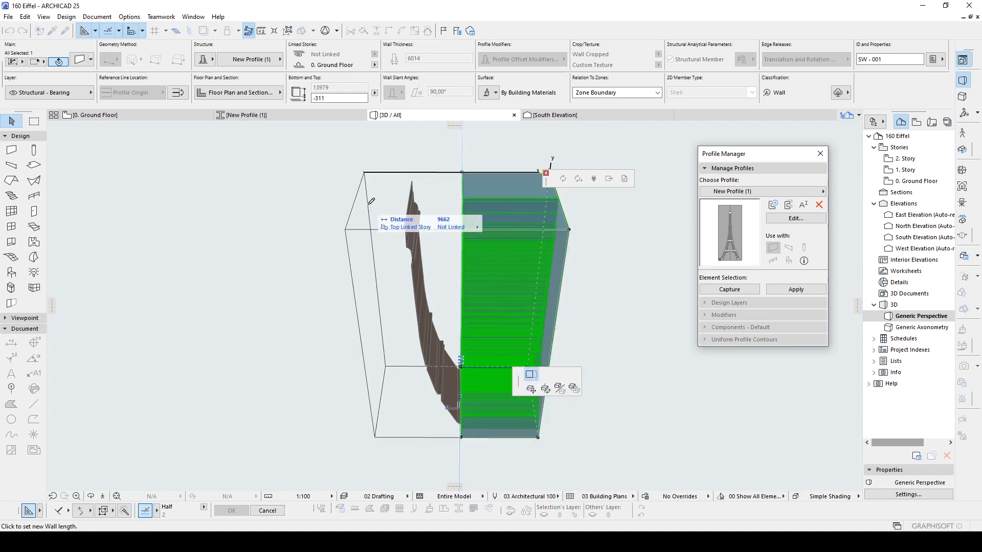
click(478, 242)
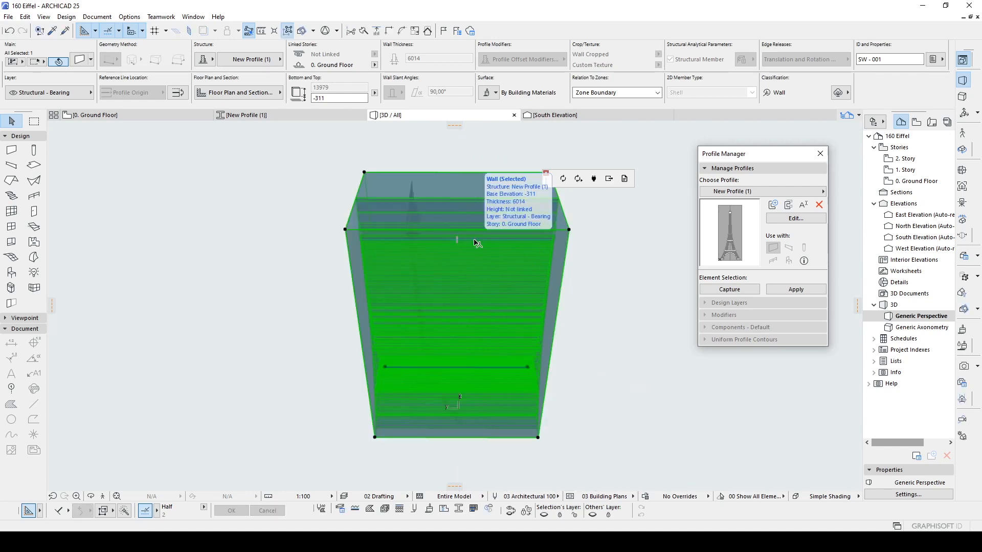
Bring up Solid Element Operations and add the New Profile (1) wall as the operator.
middle_drag(444, 184, 402, 193)
right_click(428, 197)
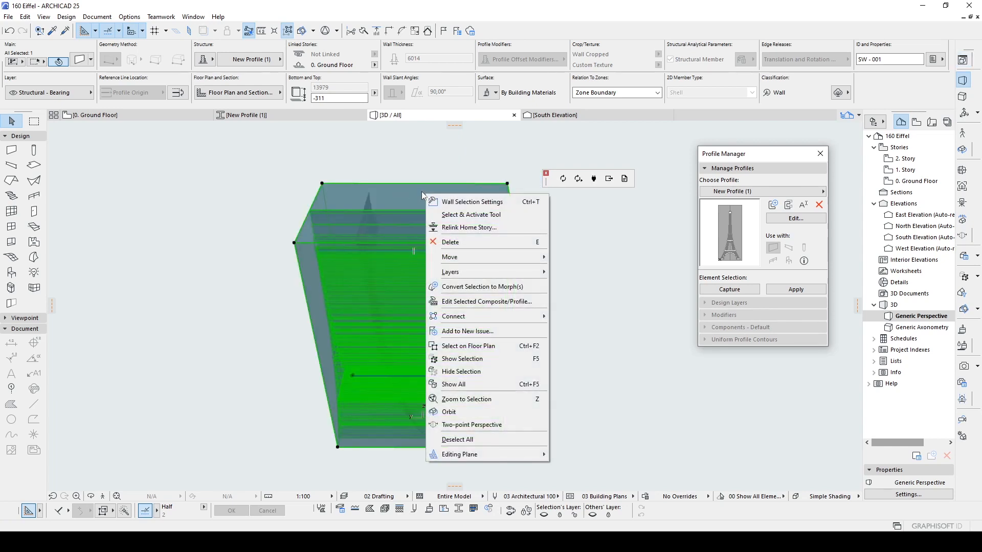
mouse_move(480, 318)
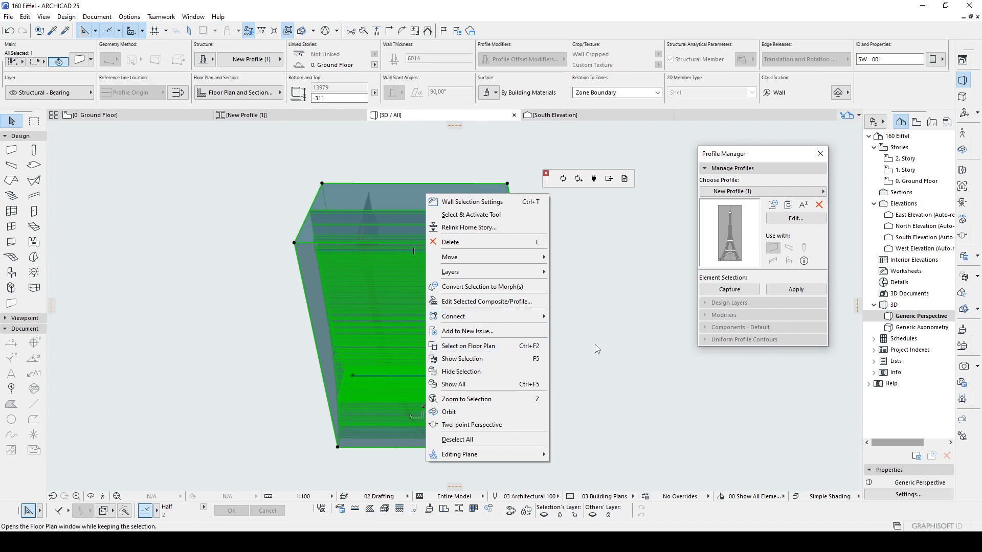
click(593, 345)
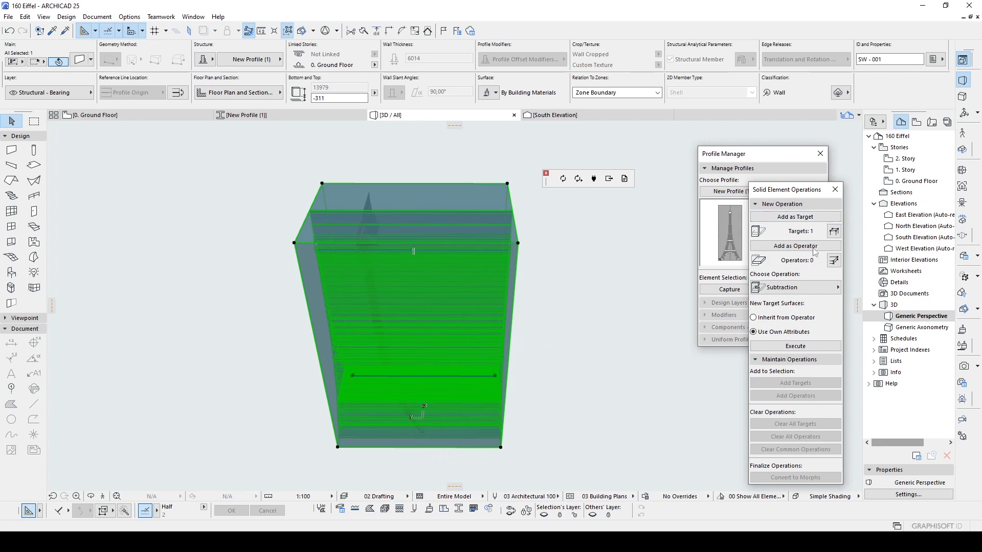
click(793, 251)
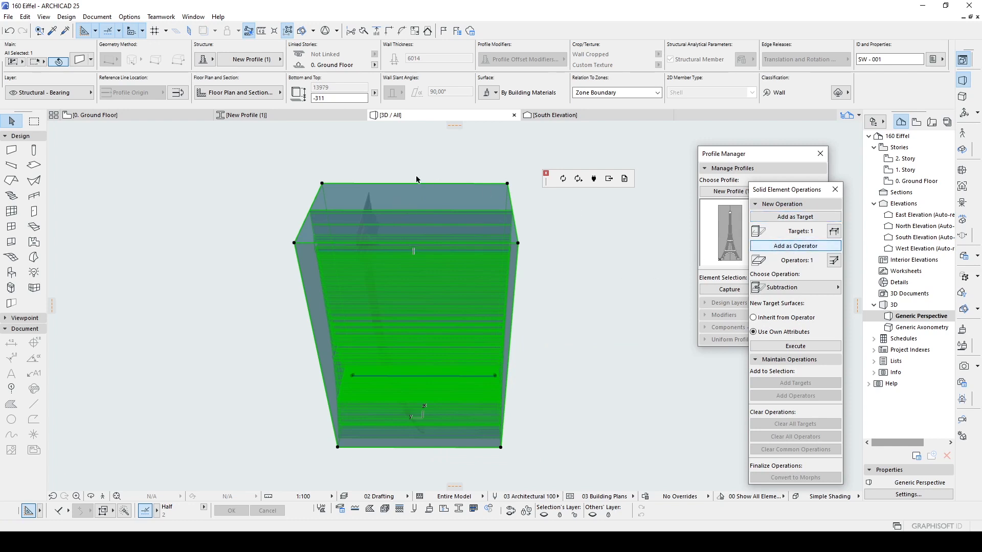
click(373, 166)
Select the curved wall inside the large block and add it as the target of the solid operation.
scroll(372, 199, up, 3)
shift+middle_drag(374, 198, 472, 255)
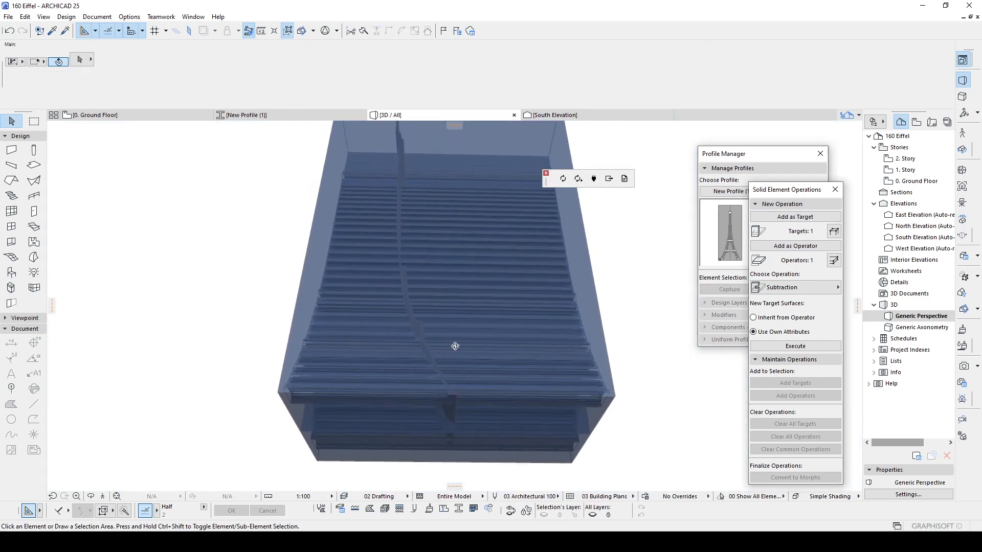
scroll(453, 414, up, 5)
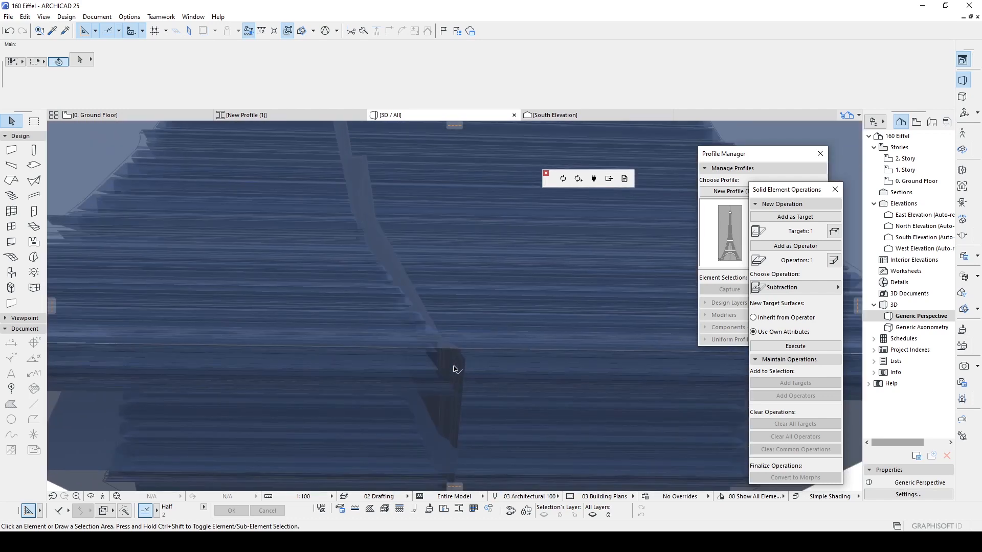
shift+middle_drag(457, 392, 447, 355)
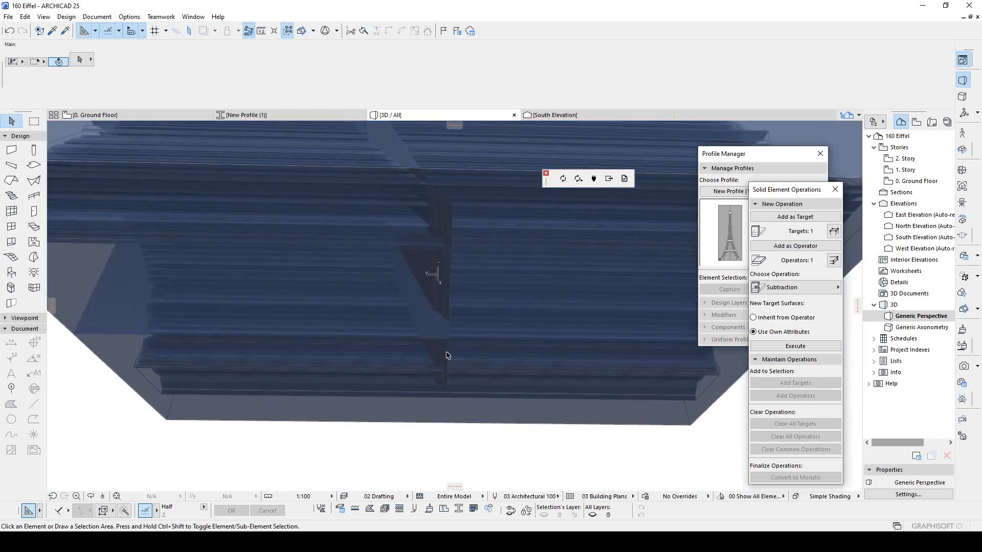
scroll(447, 391, down, 4)
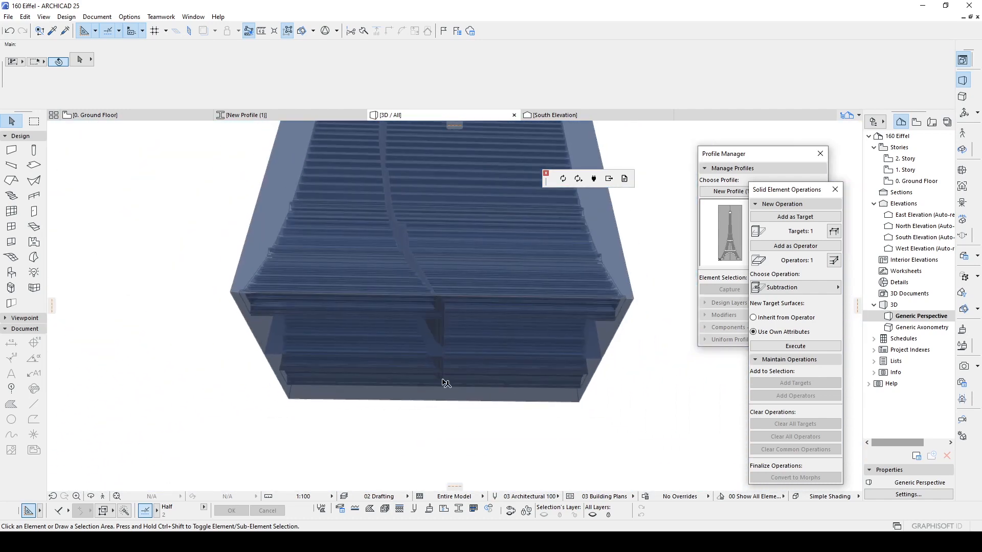
drag(461, 423, 403, 292)
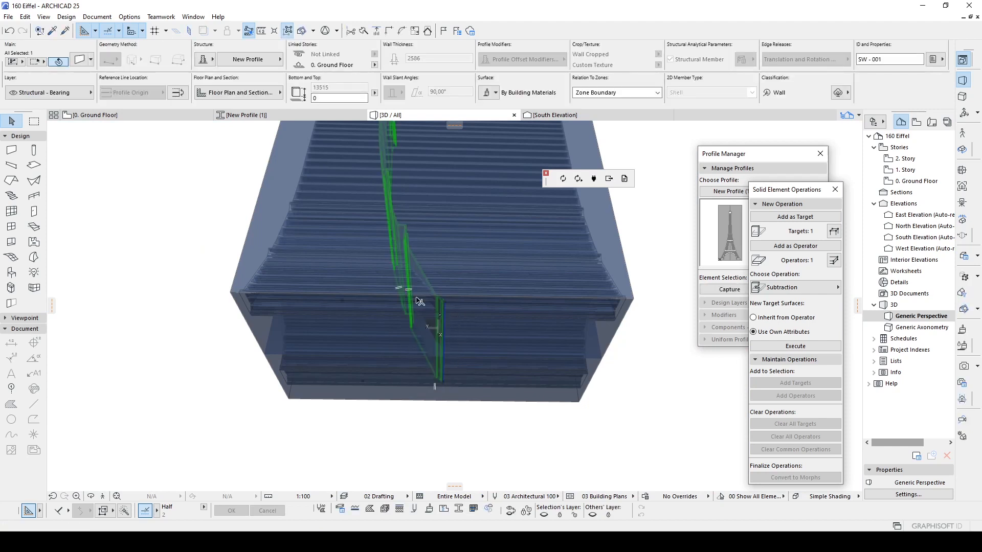
scroll(424, 306, down, 4)
shift+middle_drag(425, 307, 338, 350)
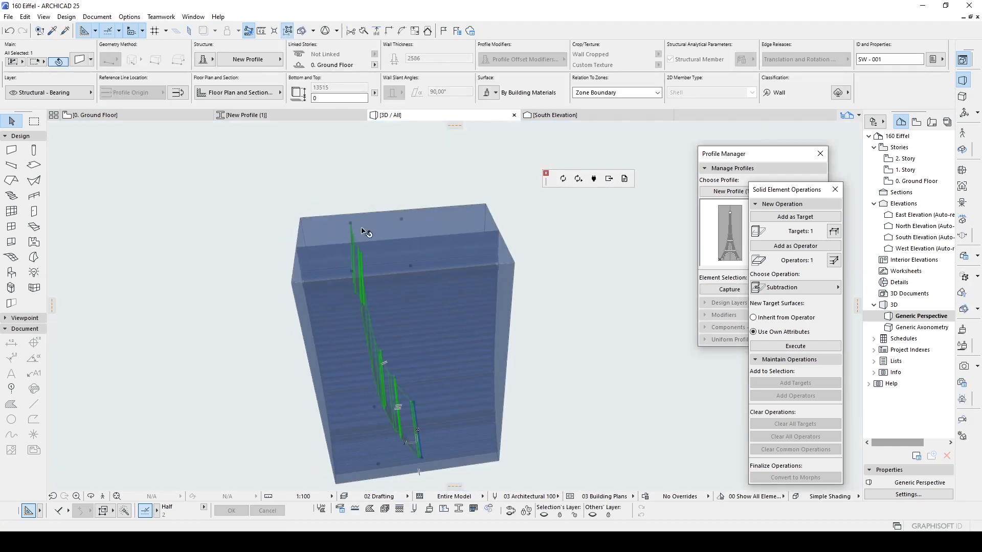
scroll(364, 228, up, 3)
shift+middle_drag(310, 263, 258, 255)
click(781, 221)
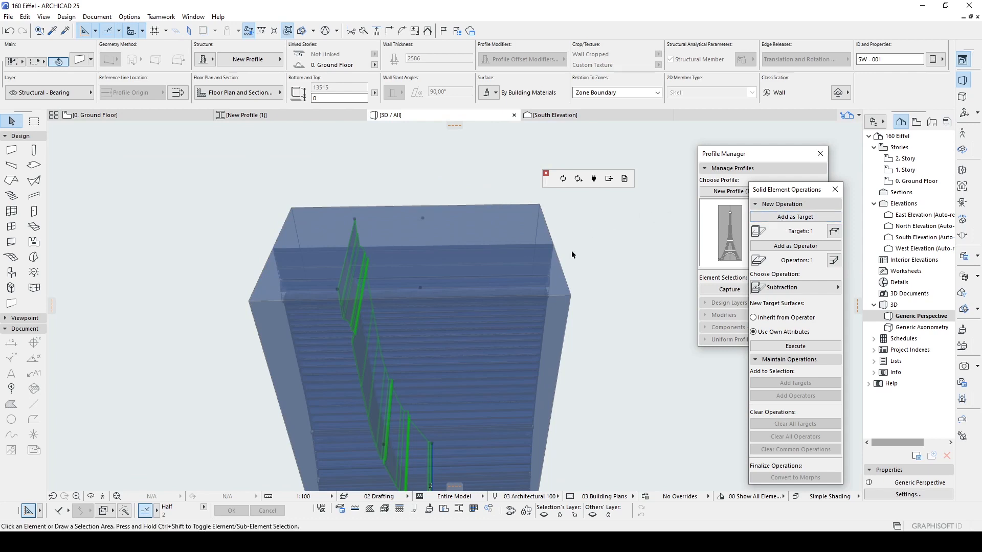
click(599, 232)
Execute the Subtraction and move the New Profile (1) operator wall to the - Hidden layer.
scroll(599, 232, down, 3)
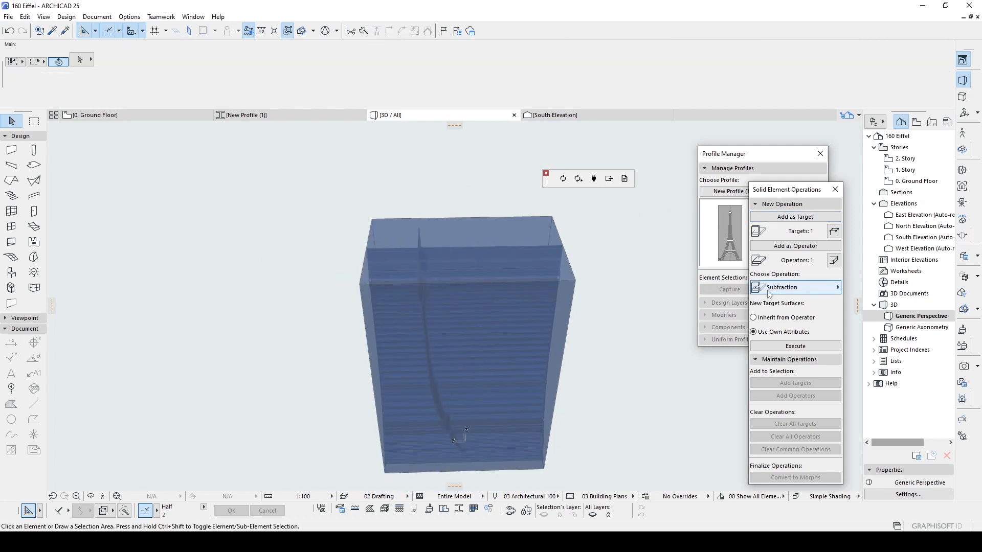
click(808, 349)
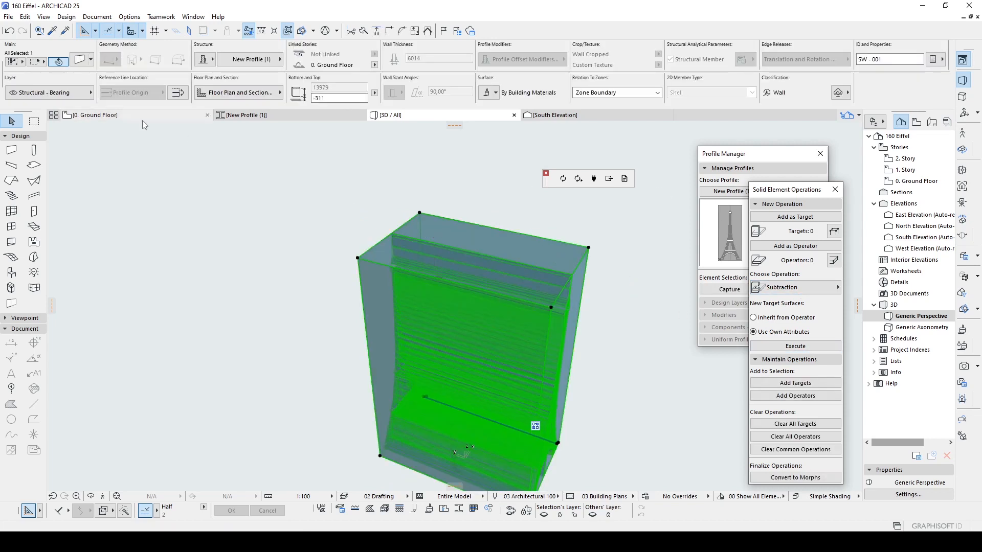
click(82, 93)
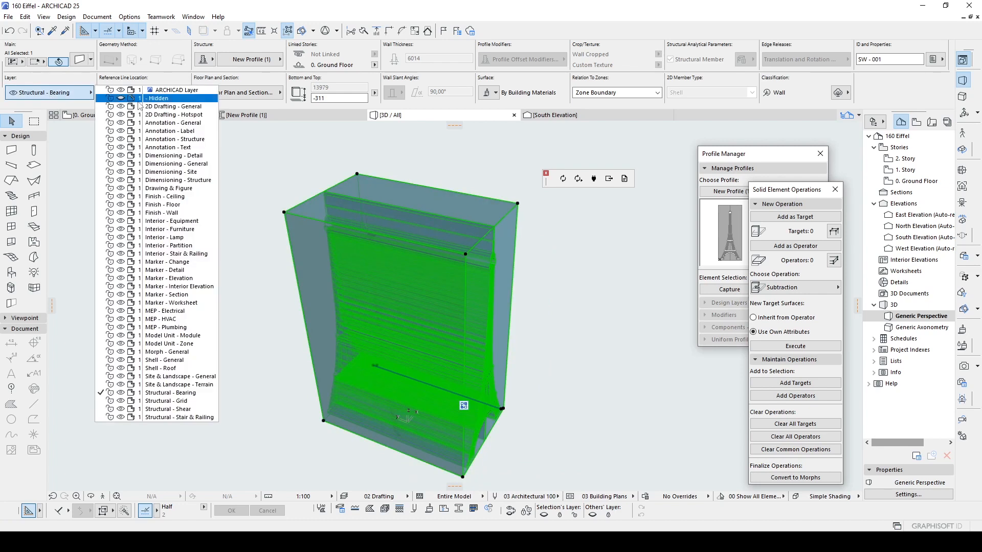
click(157, 99)
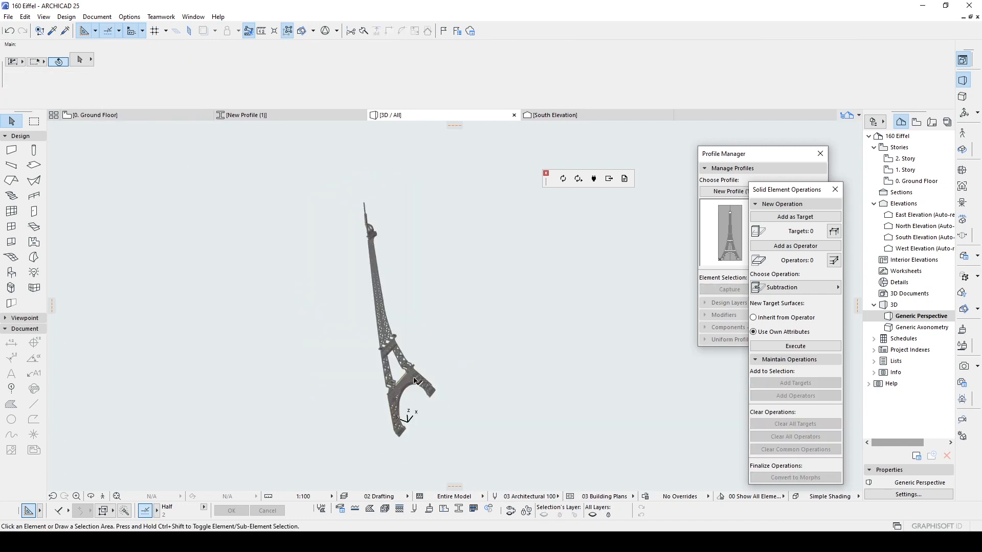
Examine the cut tower face in 3D from several angles, checking the lattice openings and the arch.
shift+middle_drag(402, 395, 201, 311)
scroll(443, 309, up, 4)
shift+middle_drag(439, 345, 466, 356)
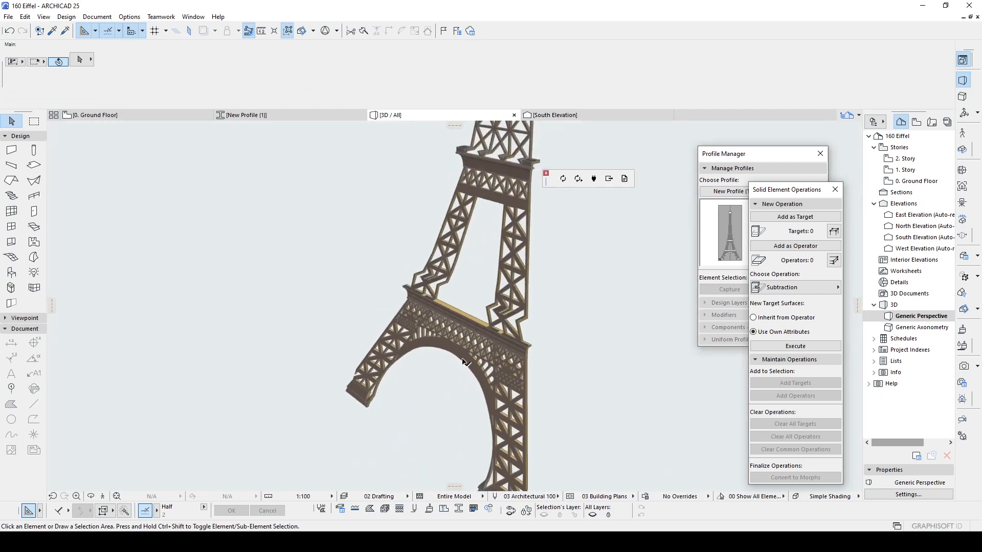
scroll(467, 356, down, 5)
shift+middle_drag(646, 306, 588, 315)
middle_drag(504, 243, 409, 358)
scroll(529, 360, down, 3)
Return to the ground floor plan and make the - Hidden layer visible.
click(106, 115)
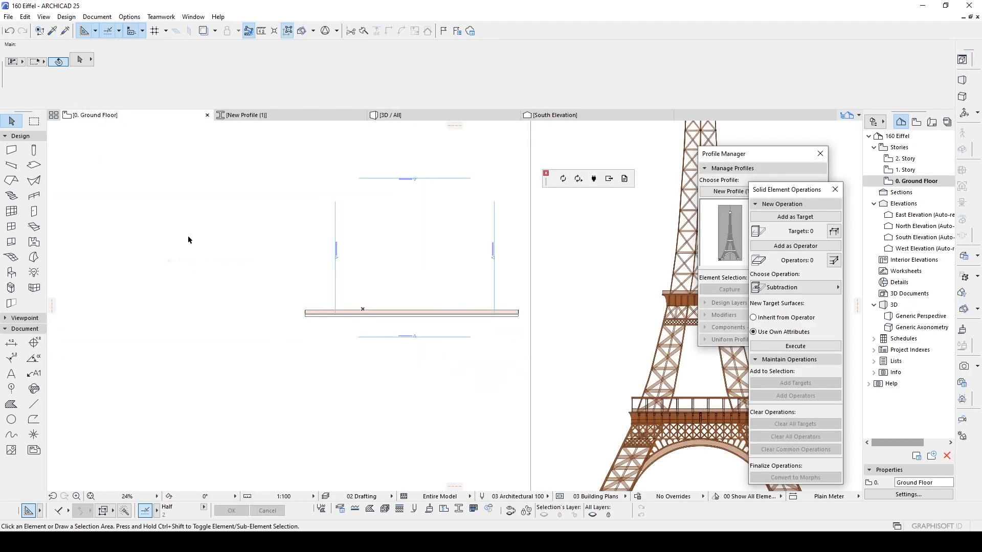
key(ctrl+l)
click(481, 156)
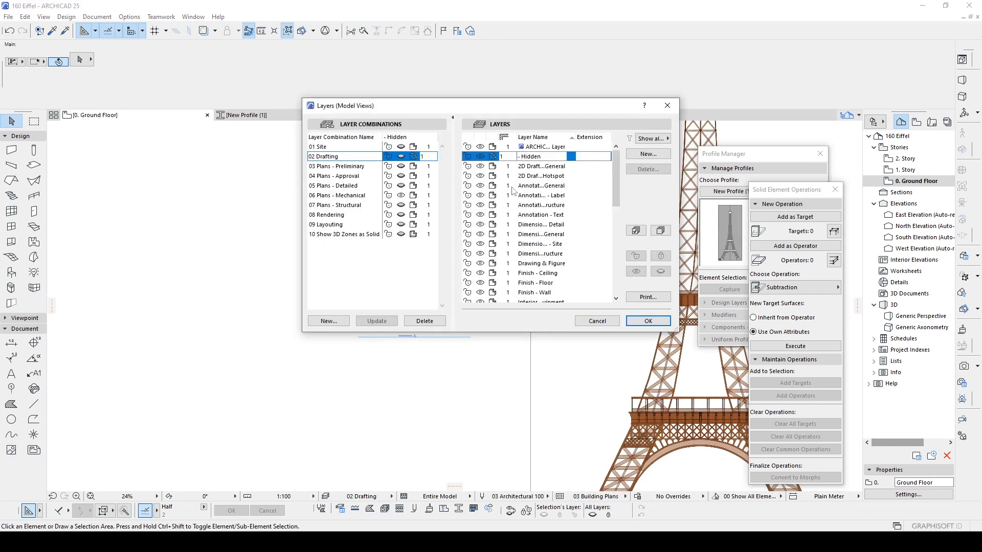
click(661, 322)
Group the New Profile (1) operator wall with the curved tower wall on the ground floor plan.
scroll(282, 302, down, 2)
scroll(302, 315, down, 2)
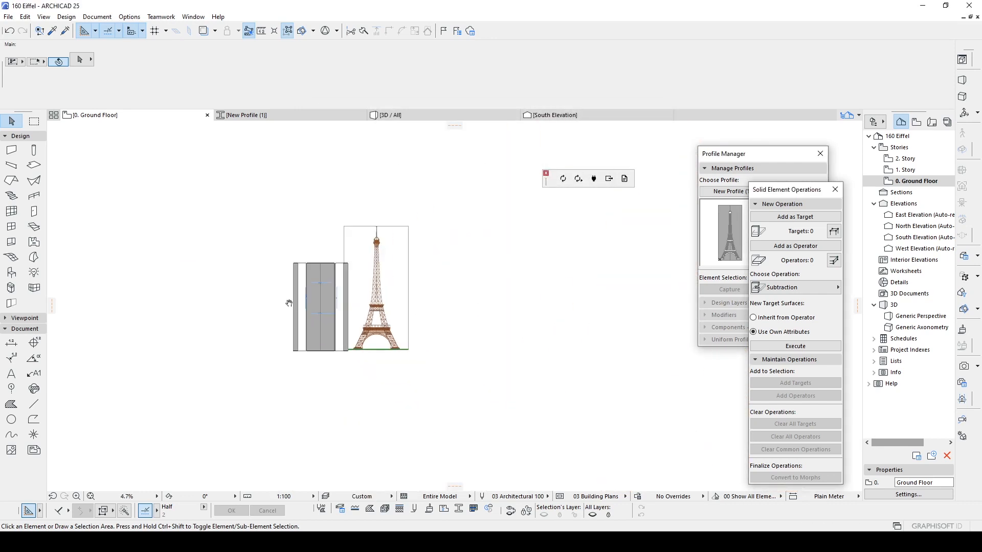
click(307, 263)
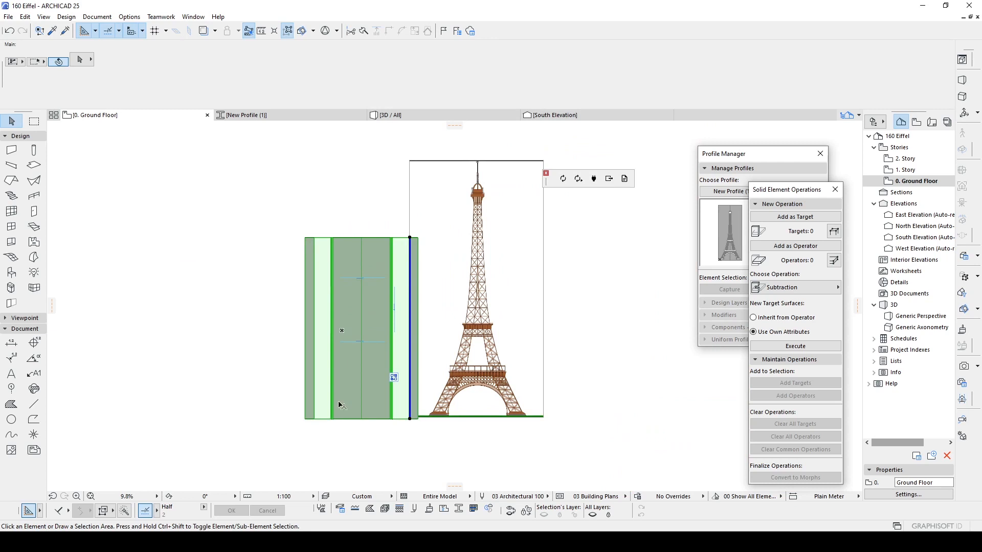
scroll(335, 335, up, 2)
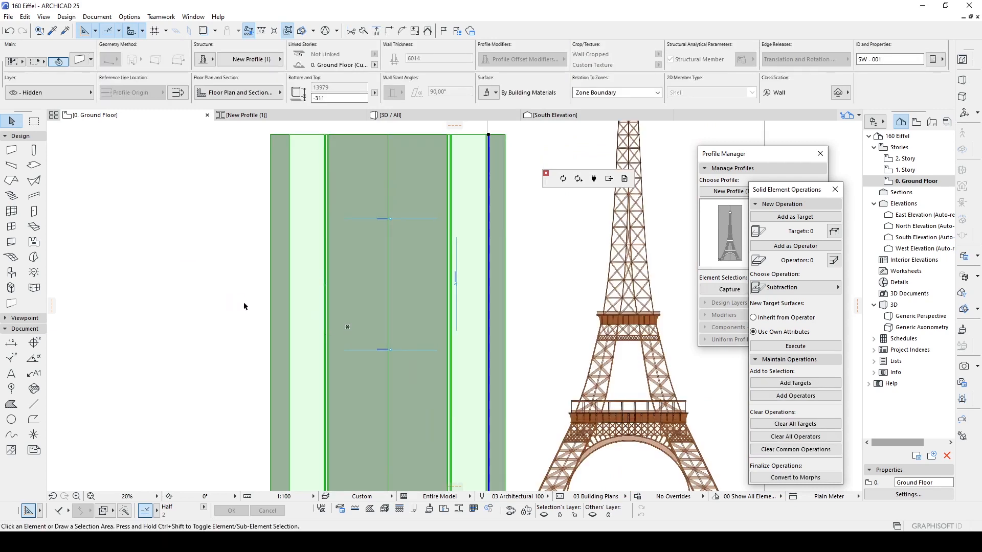
shift+click(301, 330)
click(46, 19)
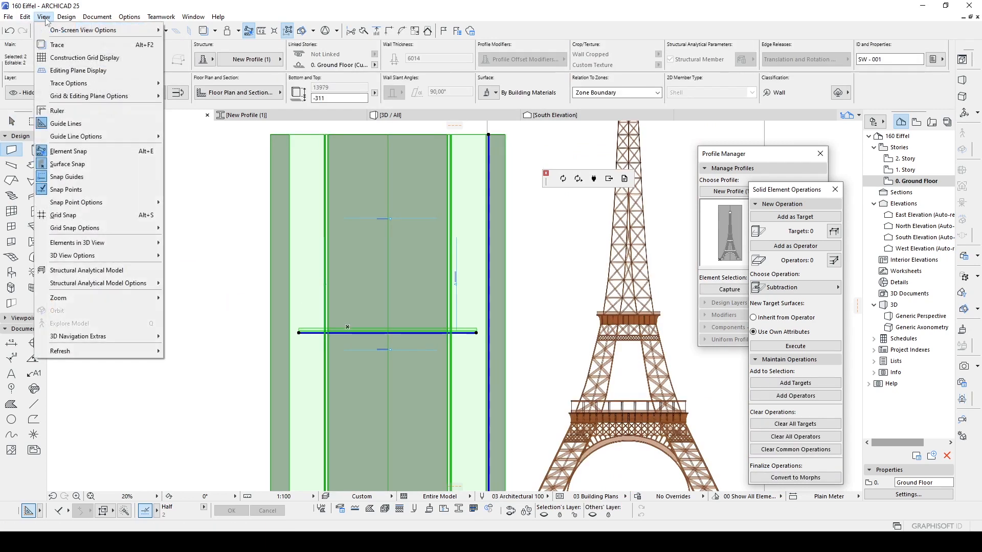
mouse_move(25, 17)
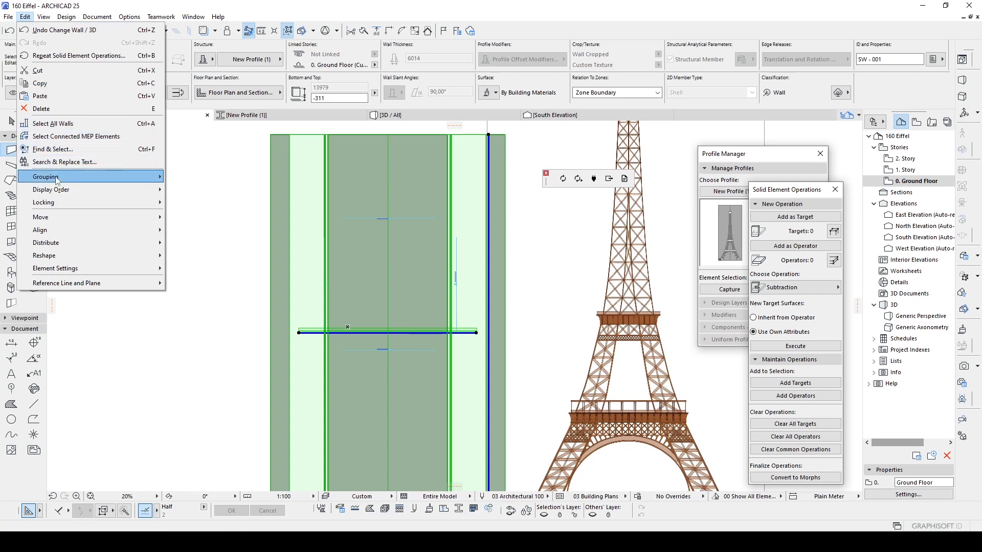
mouse_move(153, 176)
click(190, 177)
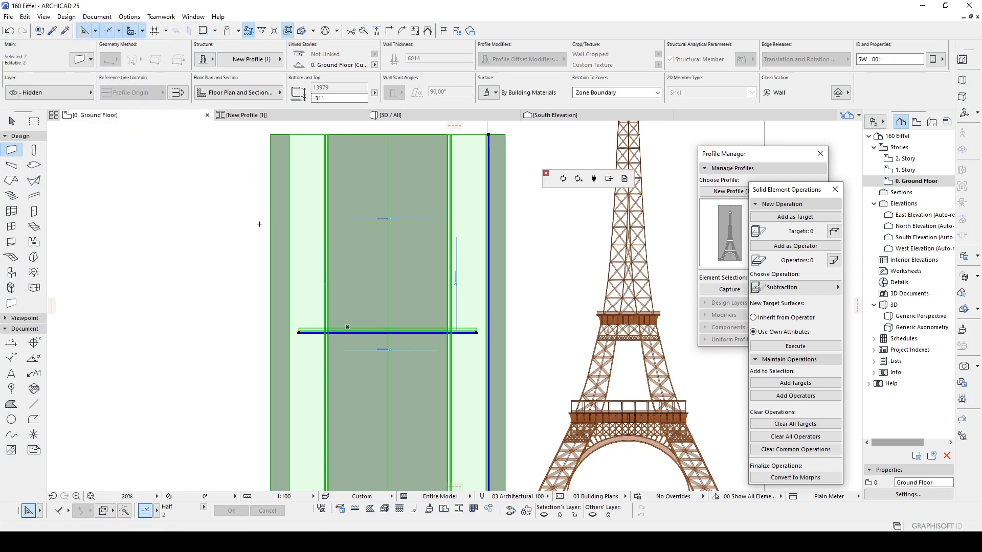
key(Escape)
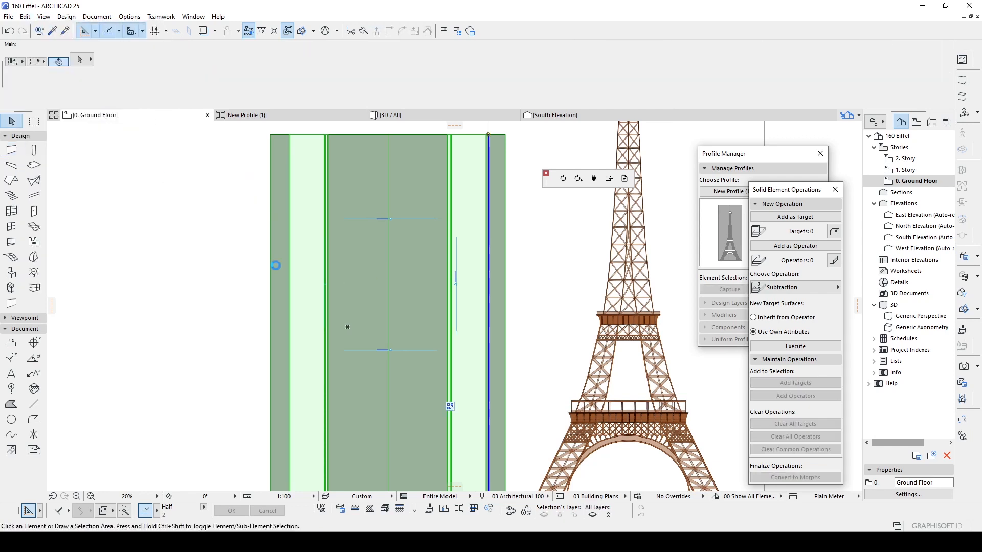
Hide the - Hidden layer in the layer settings and apply the change.
middle_drag(220, 224, 300, 249)
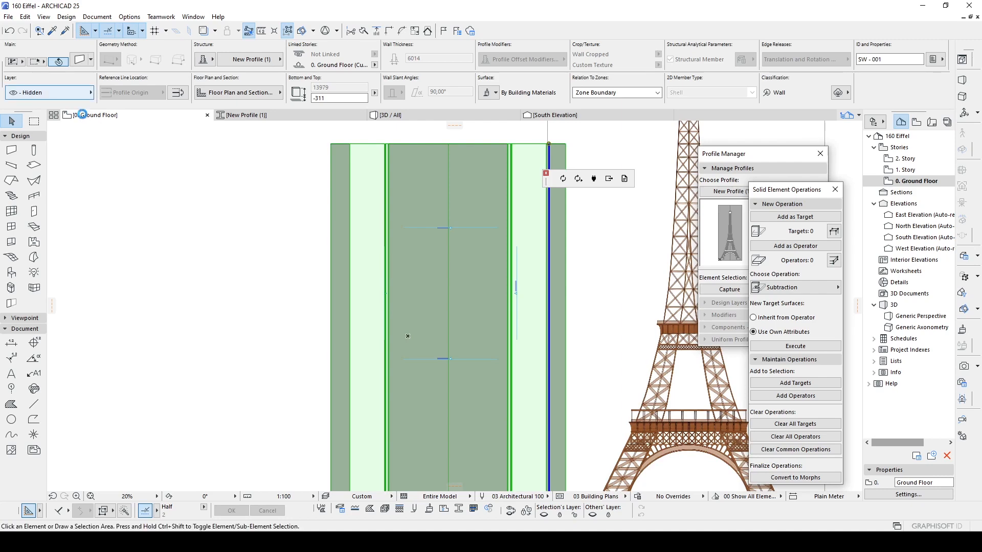
key(ctrl+l)
drag(617, 160, 616, 141)
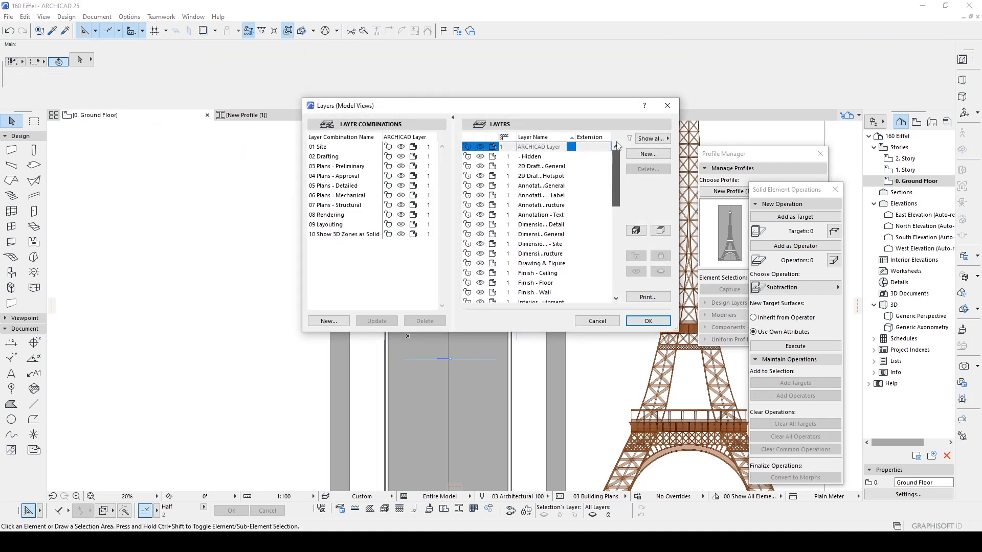
click(483, 160)
click(648, 320)
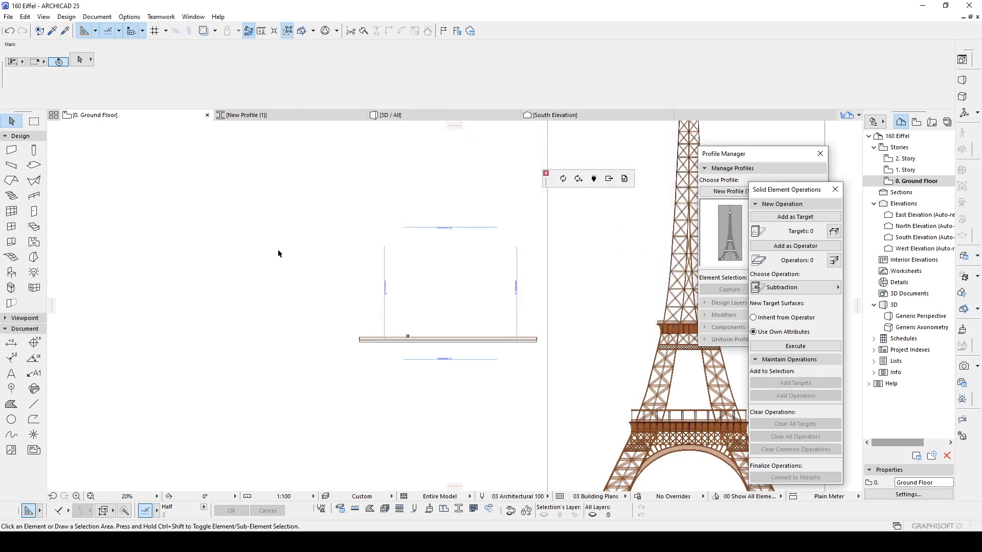
Turn off Suspend Groups and show the cut tower wall in the 3D view.
click(287, 31)
click(394, 337)
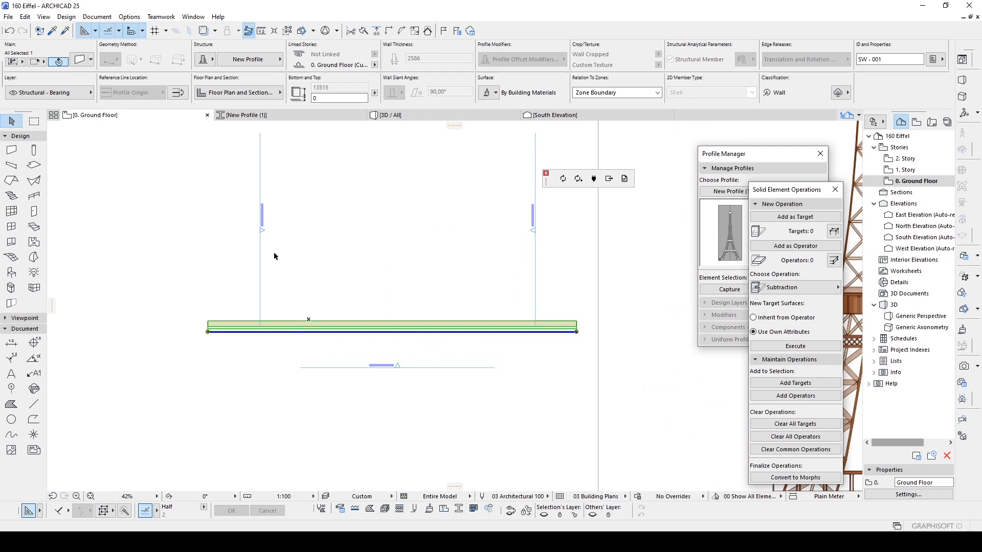
key(F3)
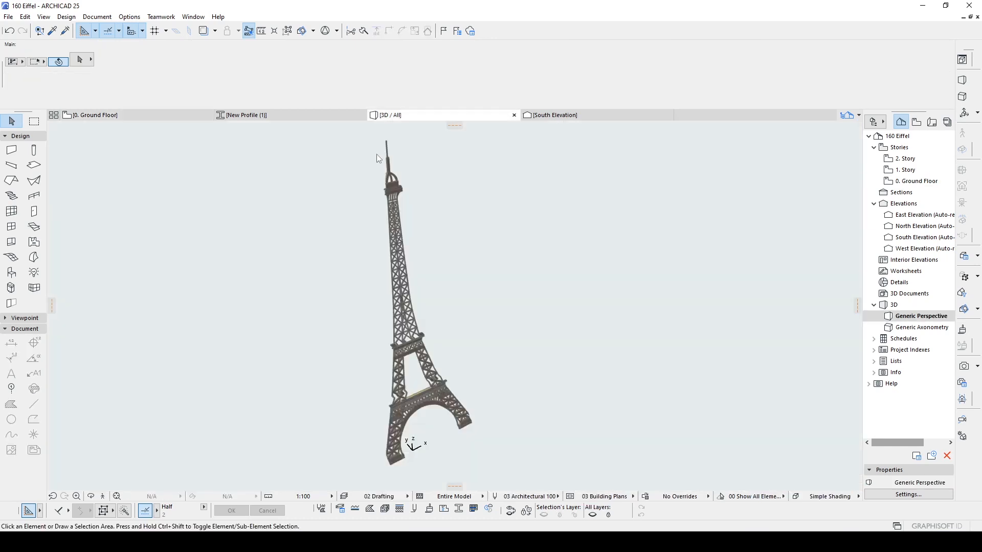
Stretch the tower wall's end at the near leg outward along its reference line, beyond the foot's cut edge.
scroll(425, 404, up, 5)
click(421, 360)
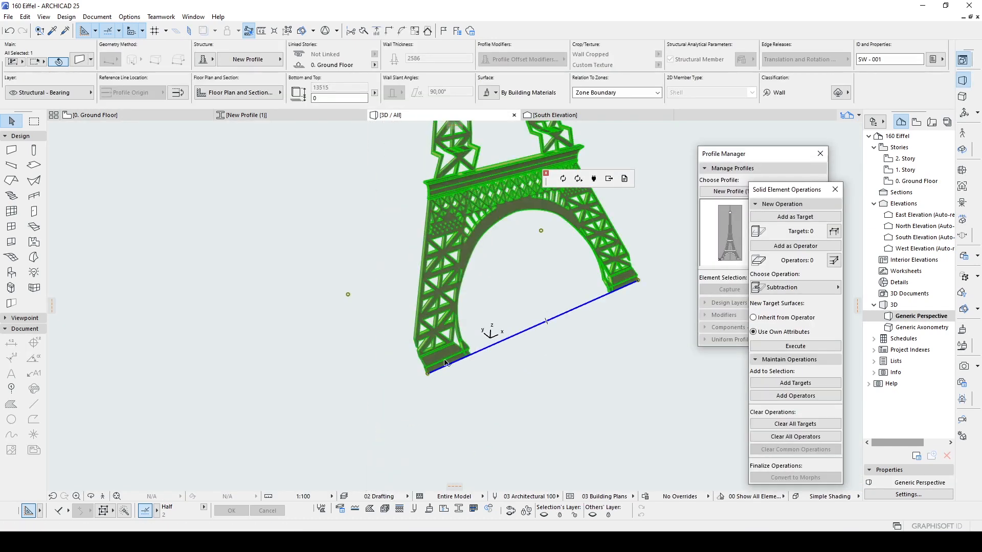
scroll(422, 371, up, 5)
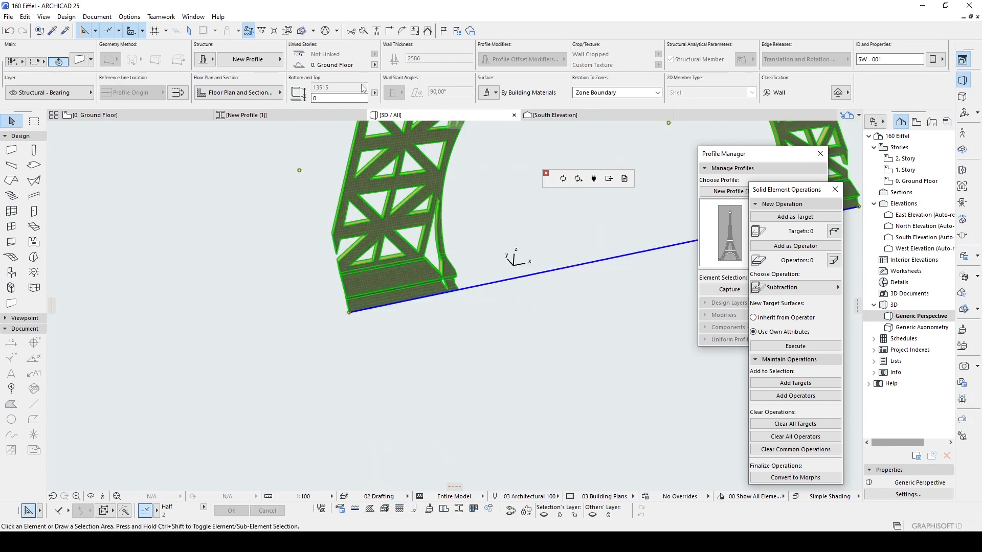
click(296, 137)
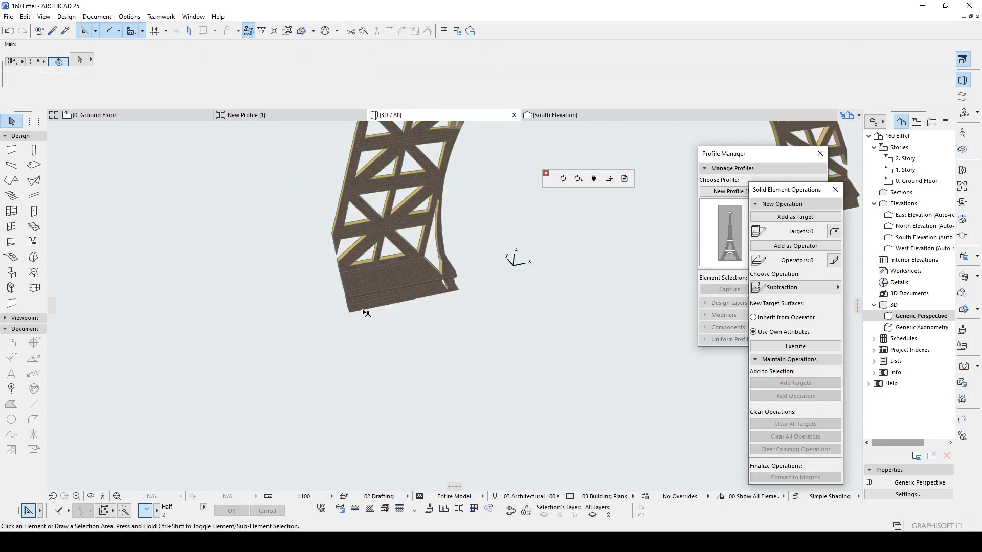
click(352, 290)
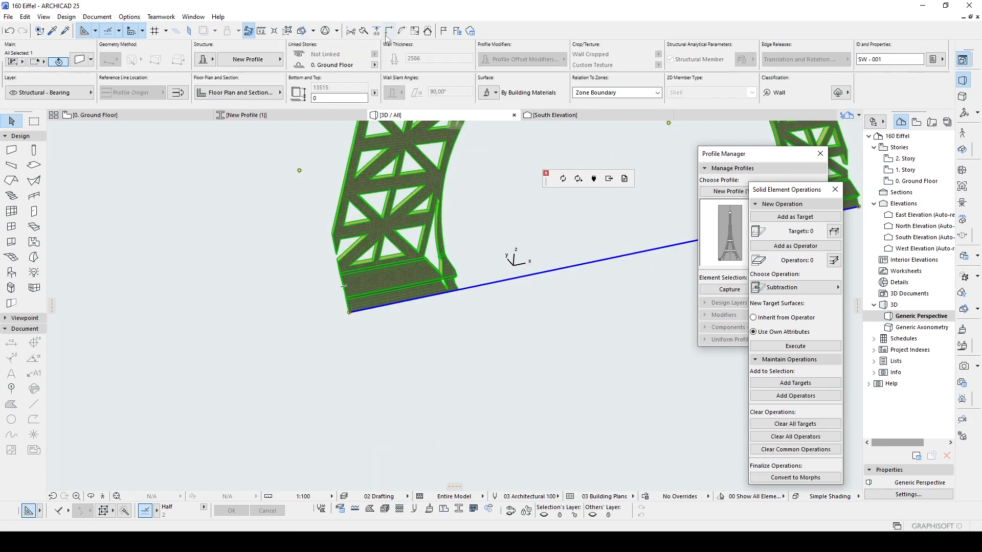
click(348, 313)
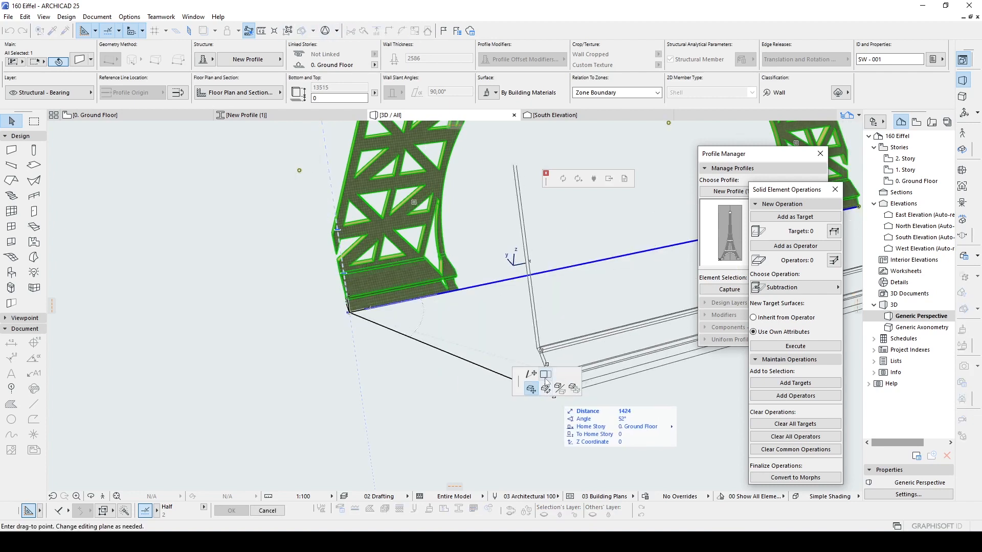
click(282, 327)
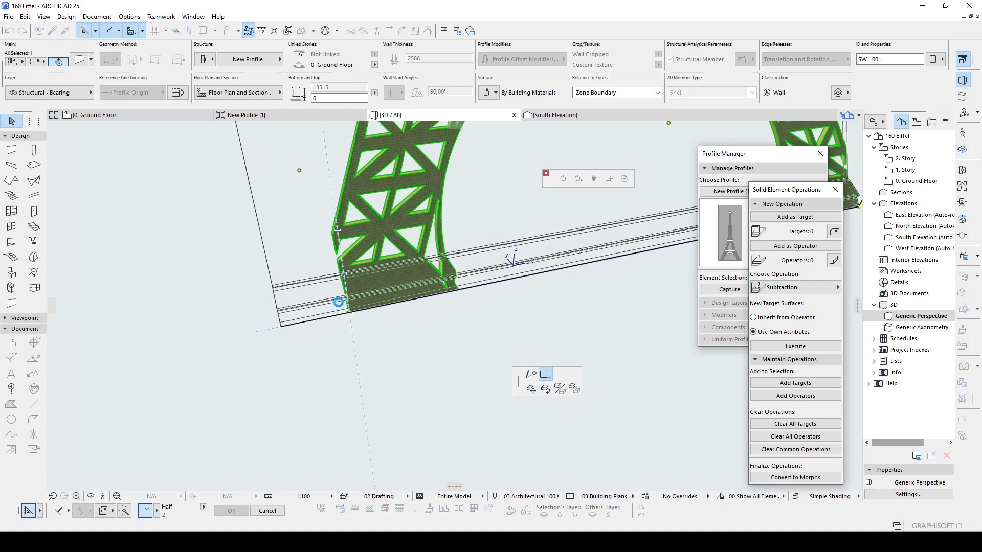
Stretch the opposite end of the tower wall outward along the same reference line, beyond the other foot.
shift+middle_drag(345, 301, 574, 283)
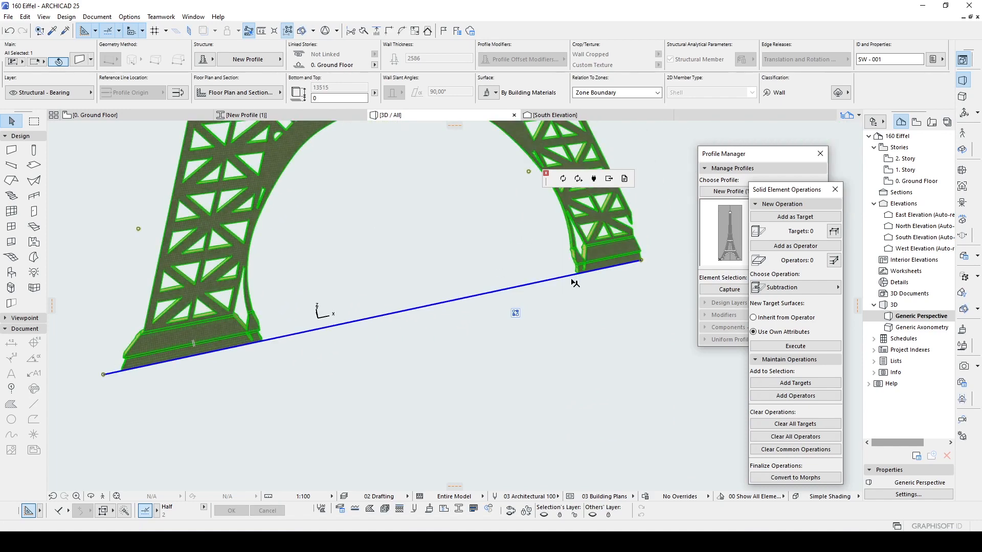
click(638, 262)
scroll(634, 264, up, 2)
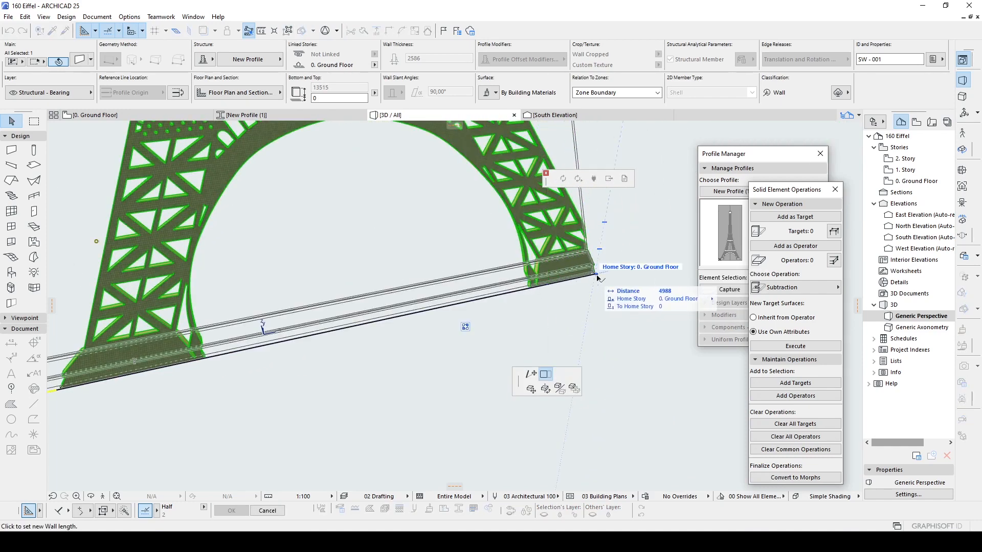
click(627, 269)
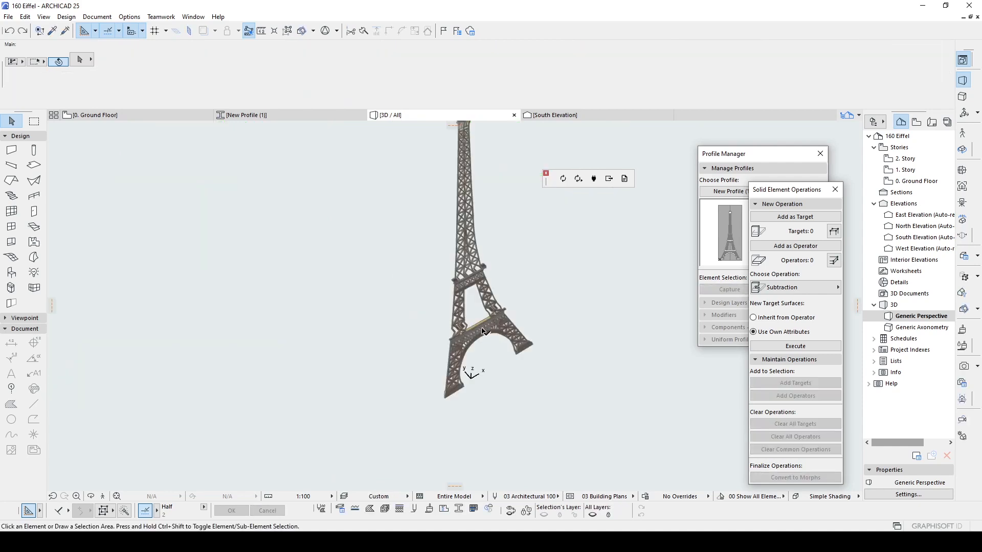
Mirror a copy of the tower face about a diagonal axis through its outer base corner to form the adjacent perpendicular face.
click(485, 329)
scroll(439, 376, up, 6)
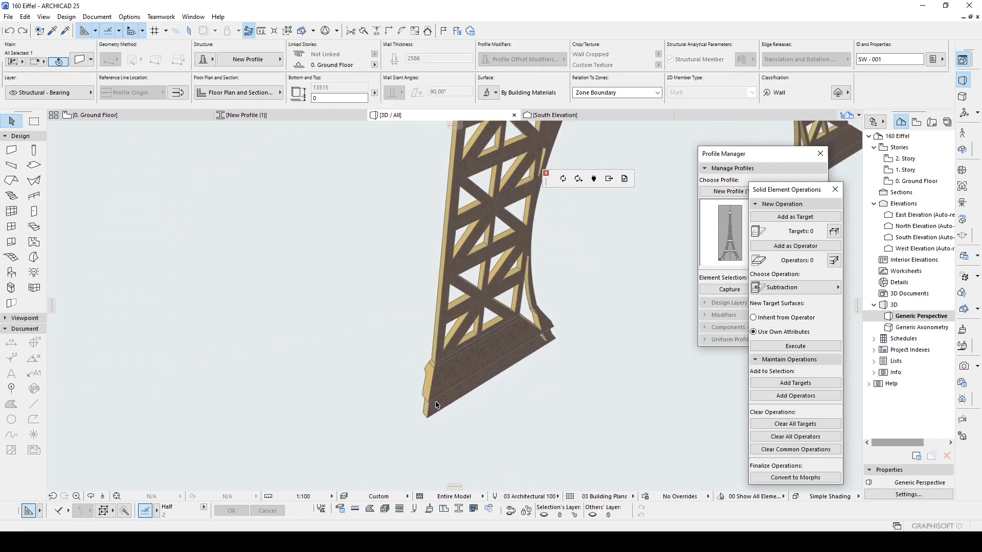
scroll(438, 376, up, 1)
middle_drag(442, 460, 464, 386)
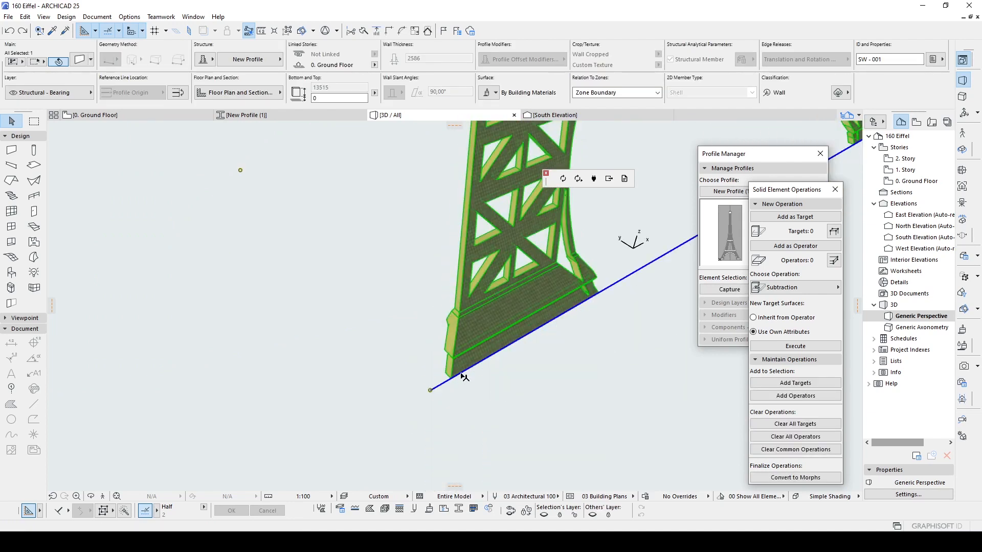
key(ctrl+shift+m)
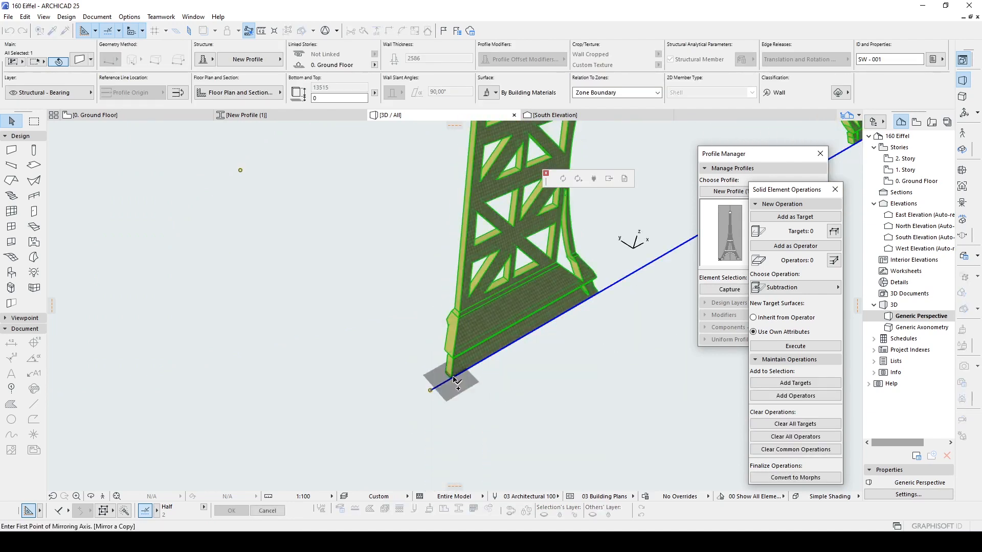
click(451, 378)
click(456, 330)
scroll(456, 329, down, 8)
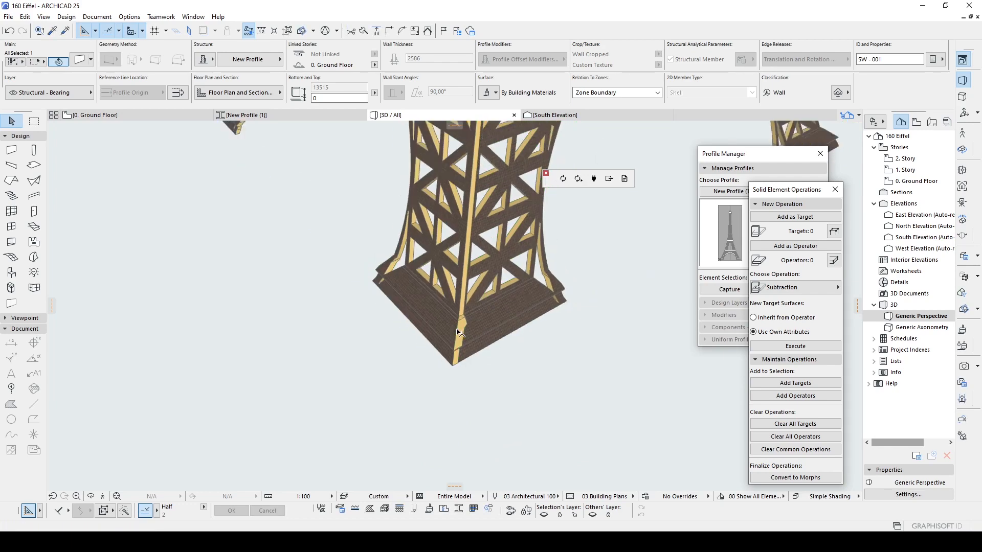
Try to mirror a copy of both tower faces together about a 135° axis through the outer base corner.
middle_drag(421, 289, 416, 378)
scroll(415, 376, down, 3)
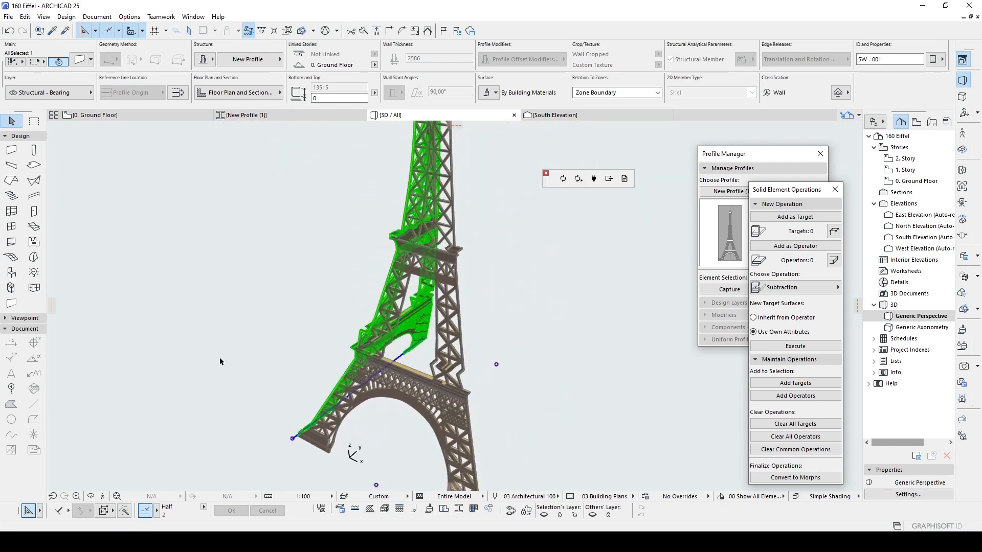
click(455, 290)
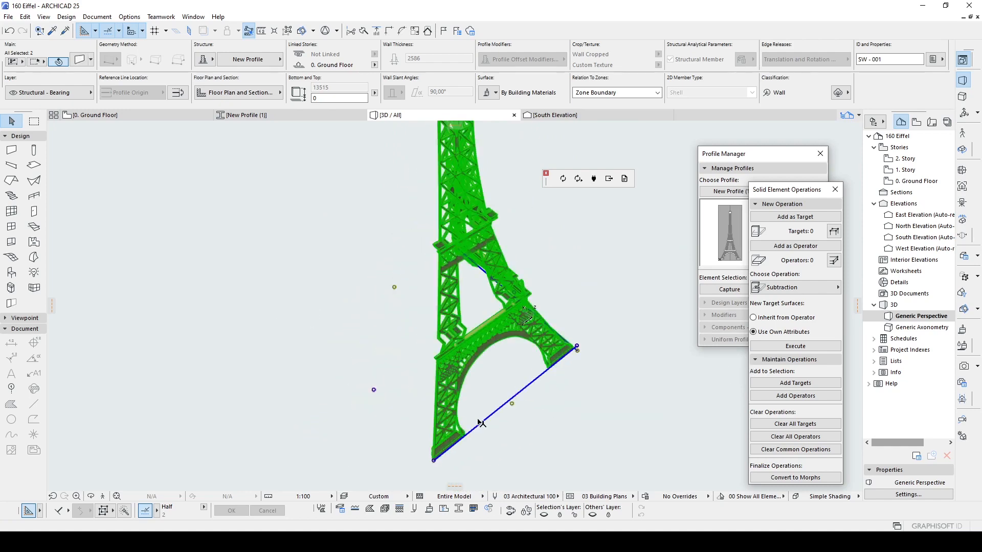
scroll(528, 384, up, 3)
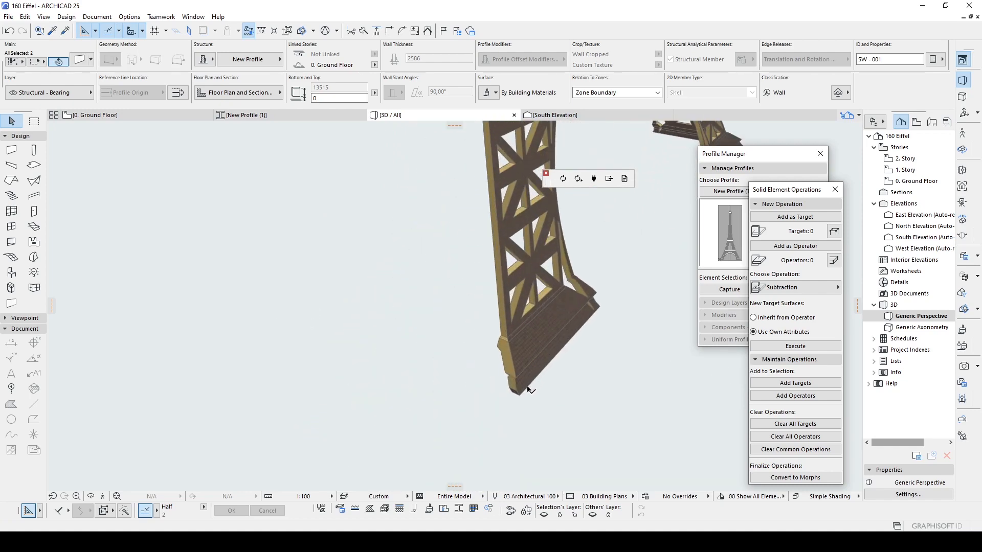
key(ctrl+shift+m)
click(519, 396)
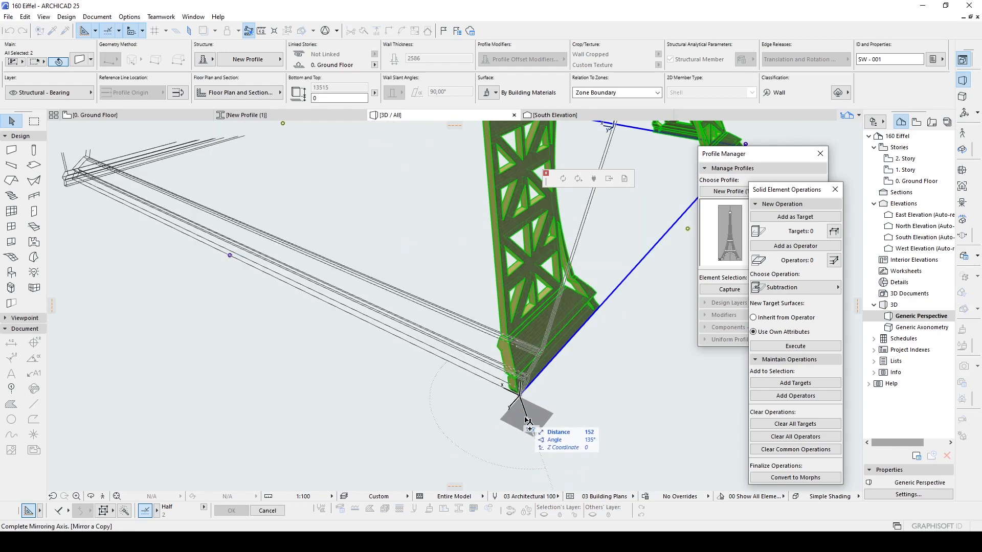
click(528, 421)
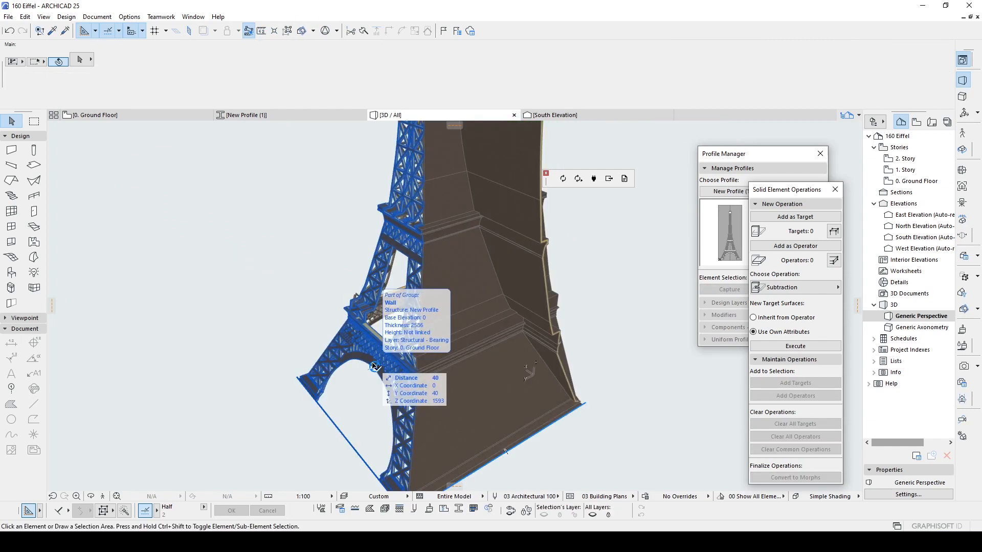
Inspect the mirrored copies in 3D and undo them, leaving only the first two lattice faces.
click(235, 302)
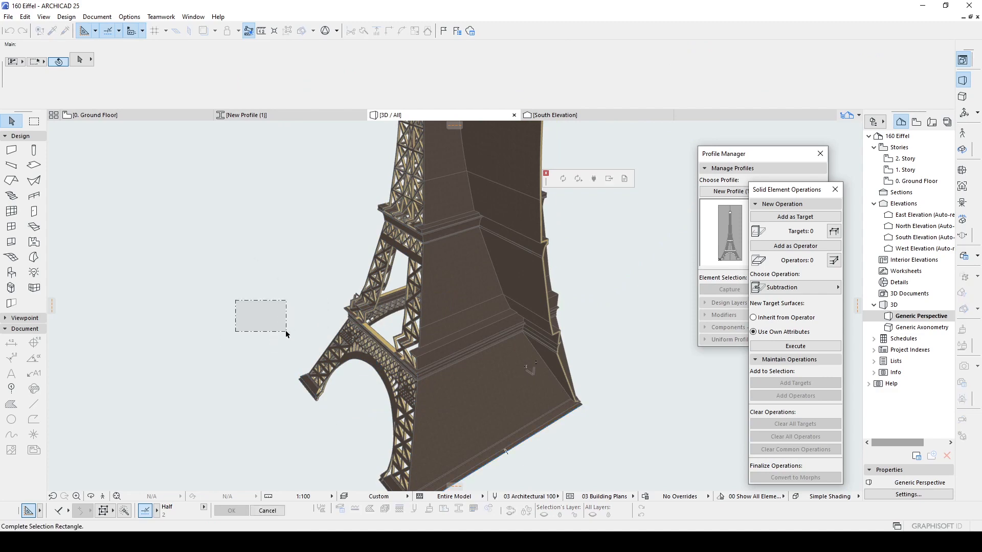
click(287, 332)
scroll(335, 334, down, 3)
shift+middle_drag(358, 335, 490, 350)
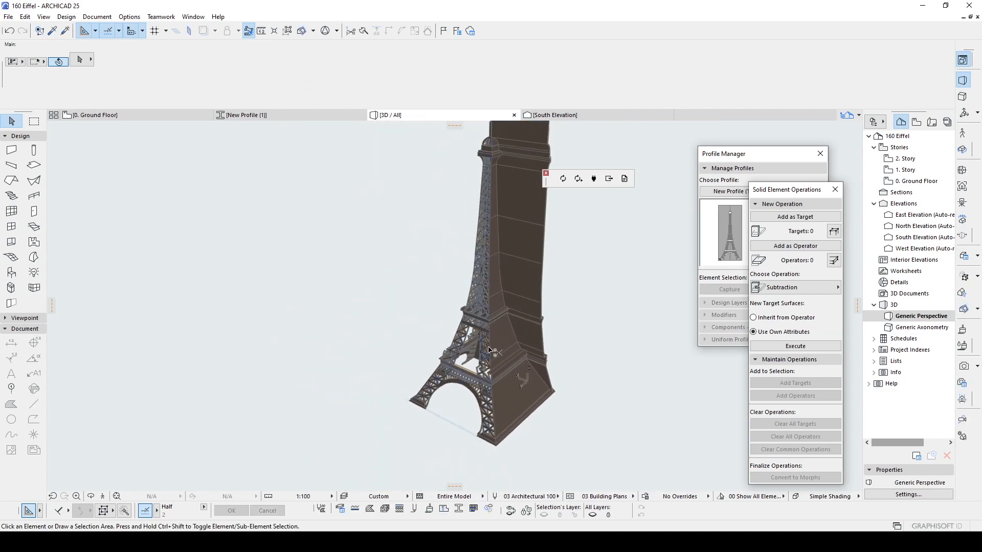
click(490, 350)
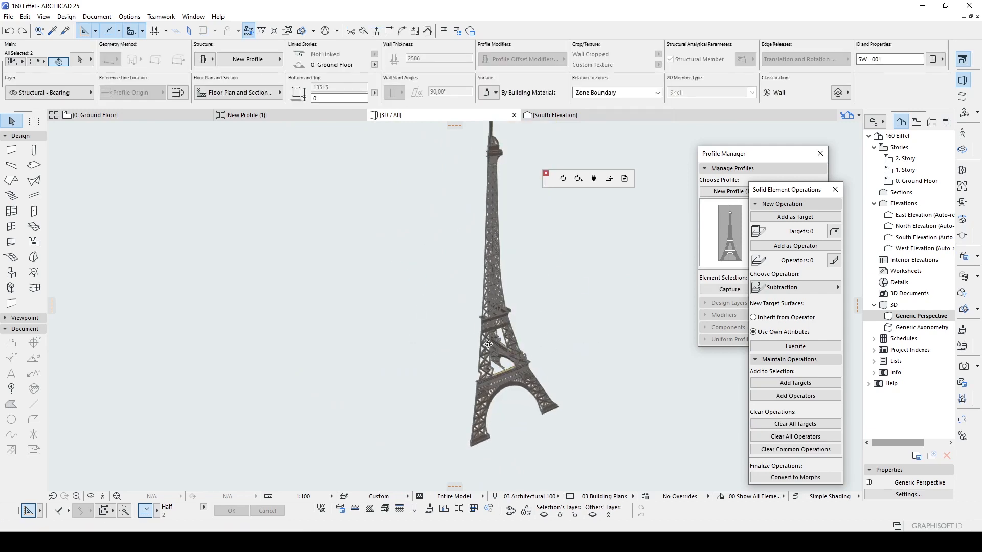
Convert the two selected lattice tower faces to morphs.
right_click(414, 311)
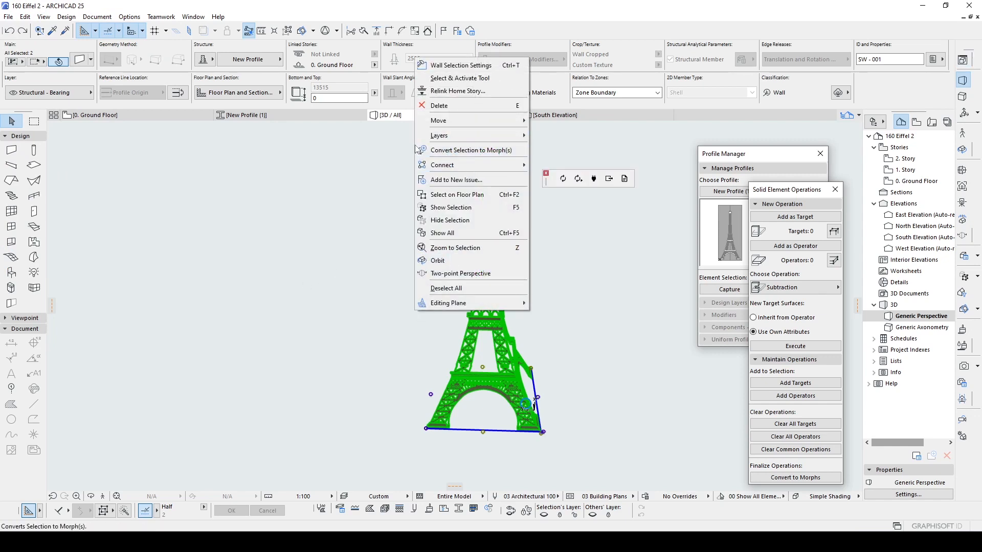
click(480, 152)
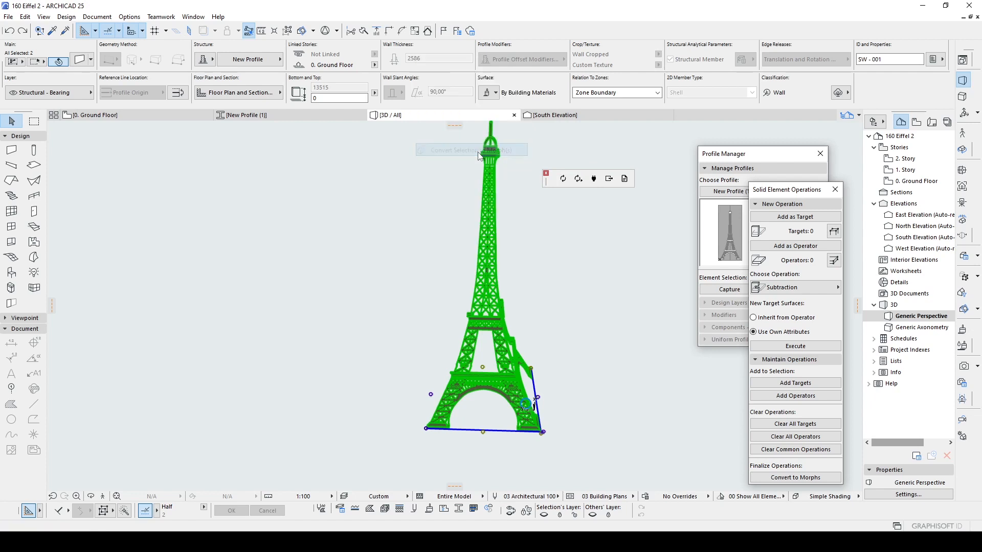
Confirm converting both lattice tower faces to morphs, deleting the original walls.
drag(472, 156, 227, 211)
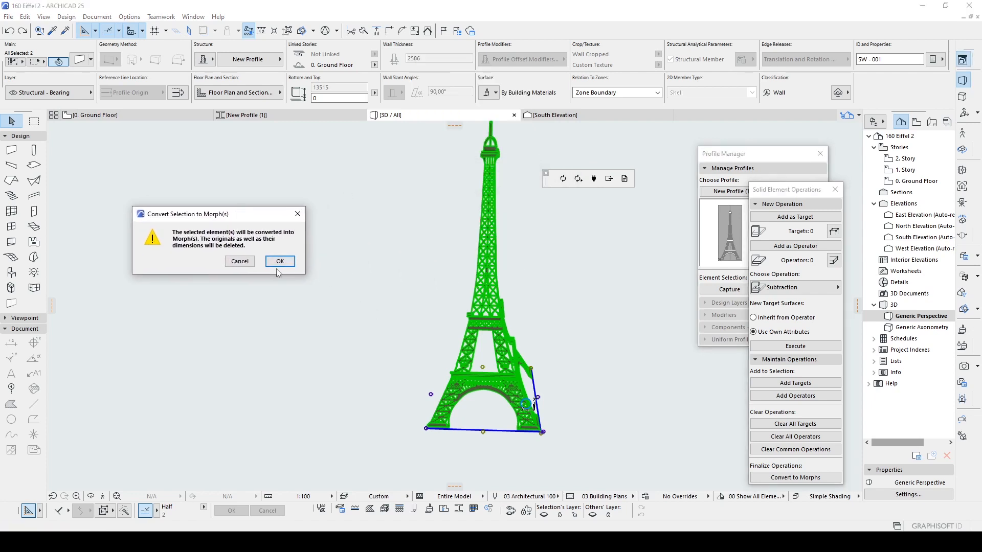
click(291, 254)
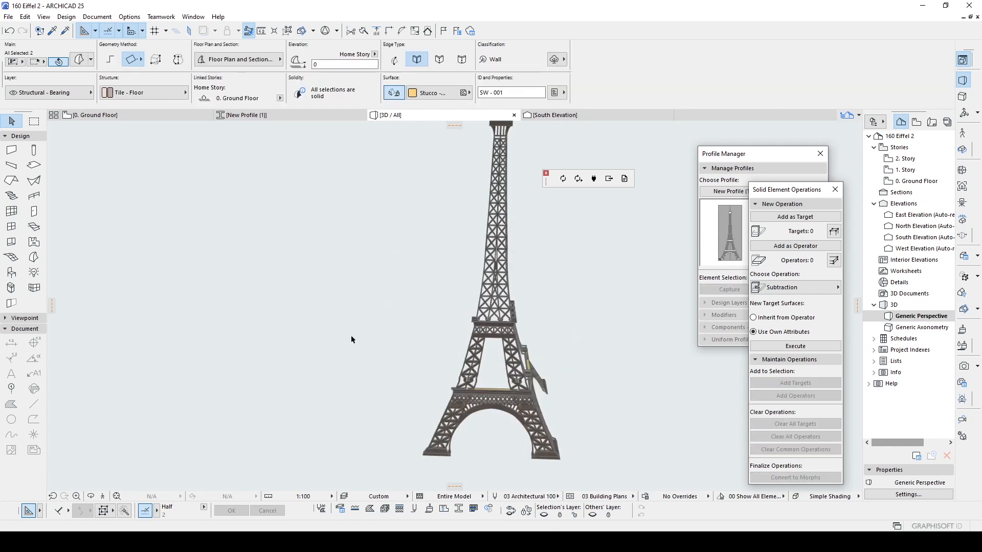
Mirror a copy of both morph faces about a 135° axis through the outer base corner to close the four-sided tower.
shift+middle_drag(606, 339, 499, 451)
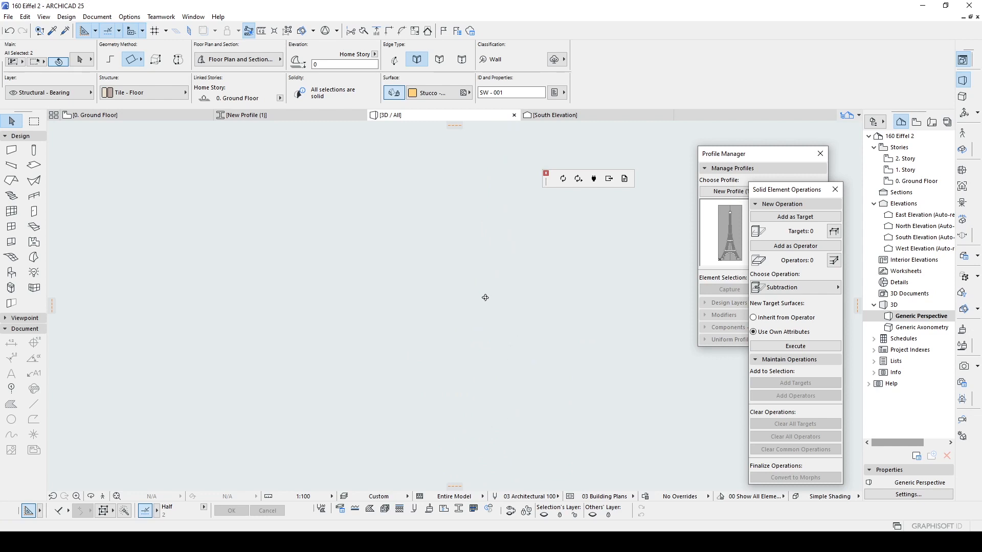
scroll(509, 383, up, 5)
middle_drag(506, 356, 492, 477)
key(Up)
key(Down)
click(491, 393)
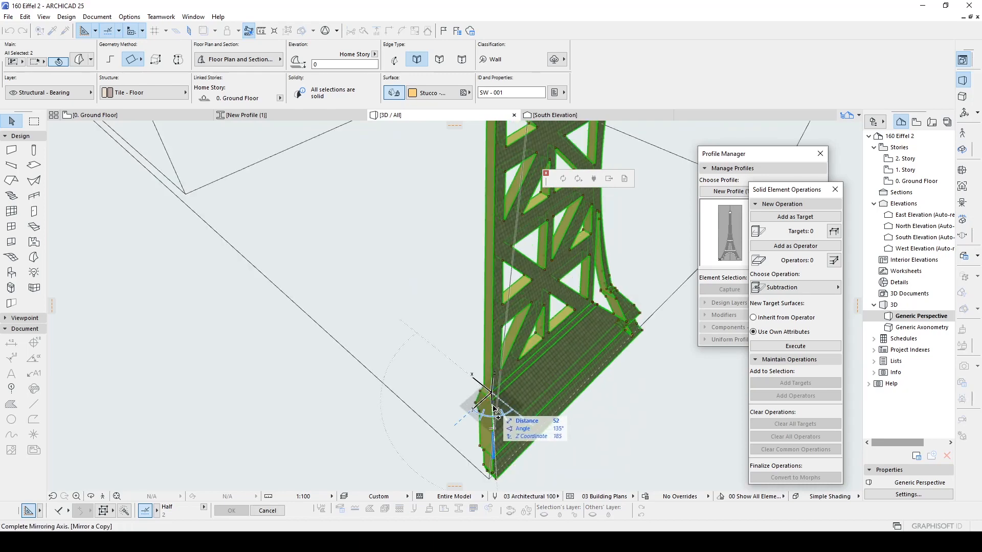
click(494, 407)
click(495, 405)
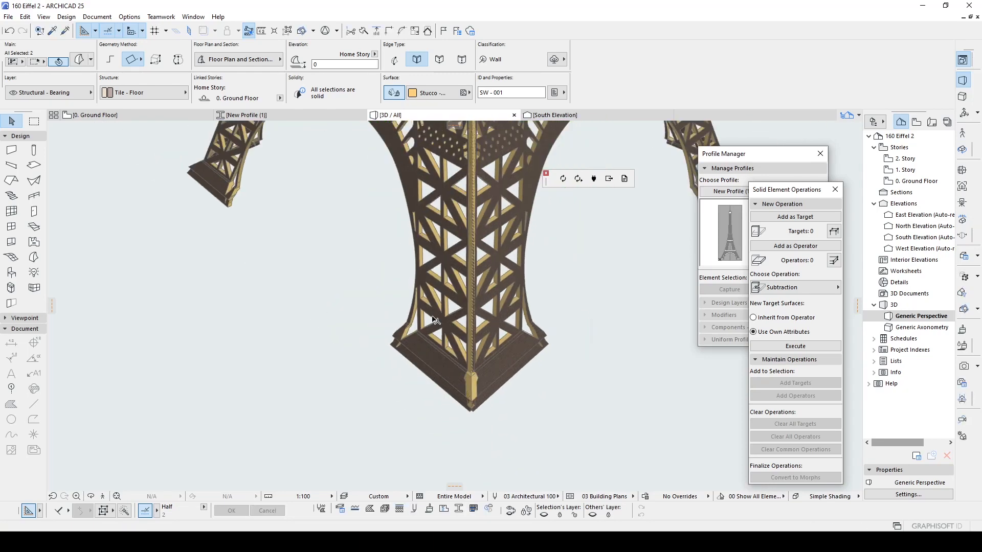
Deselect the mirrored faces and inspect the whole tower from all around in 3D.
shift+middle_drag(434, 319, 400, 360)
click(625, 275)
scroll(622, 271, down, 5)
shift+middle_drag(617, 263, 103, 261)
scroll(507, 358, down, 3)
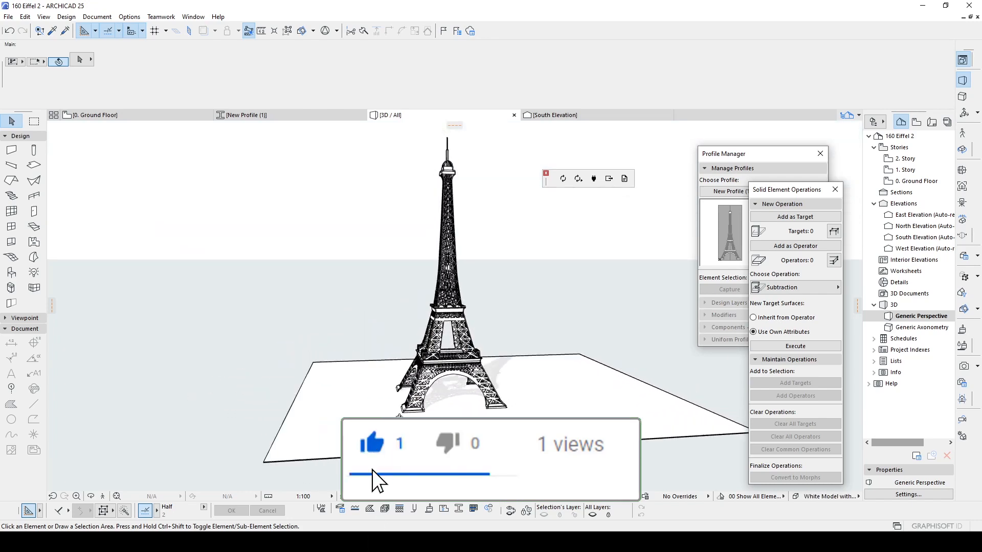
shift+middle_drag(398, 416, 288, 416)
shift+middle_drag(133, 390, 606, 415)
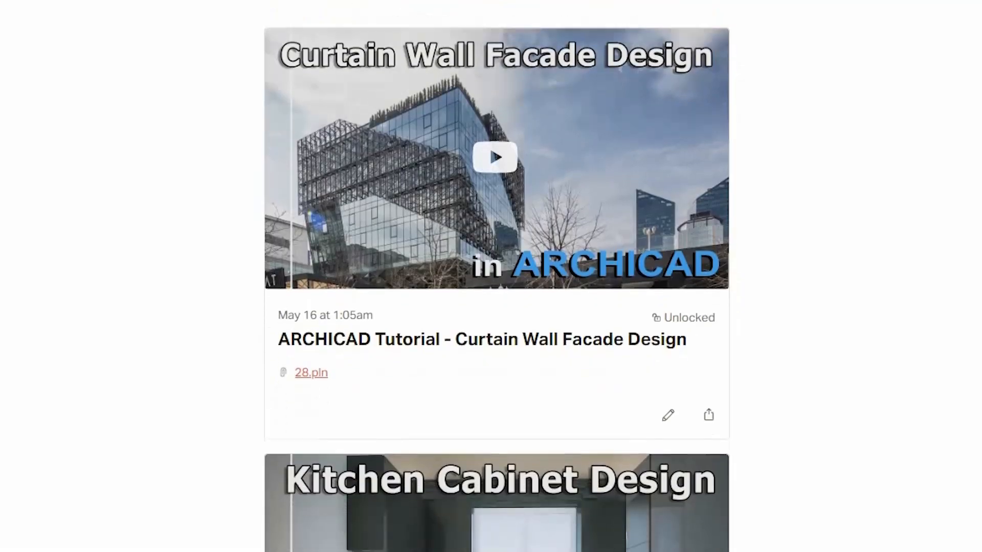
scroll(496, 276, down, 15)
scroll(496, 277, down, 20)
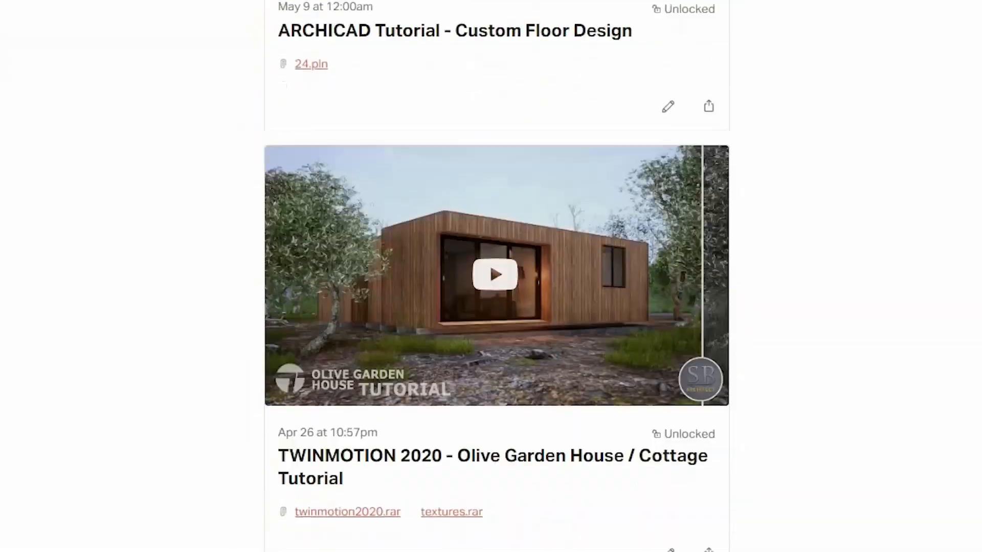